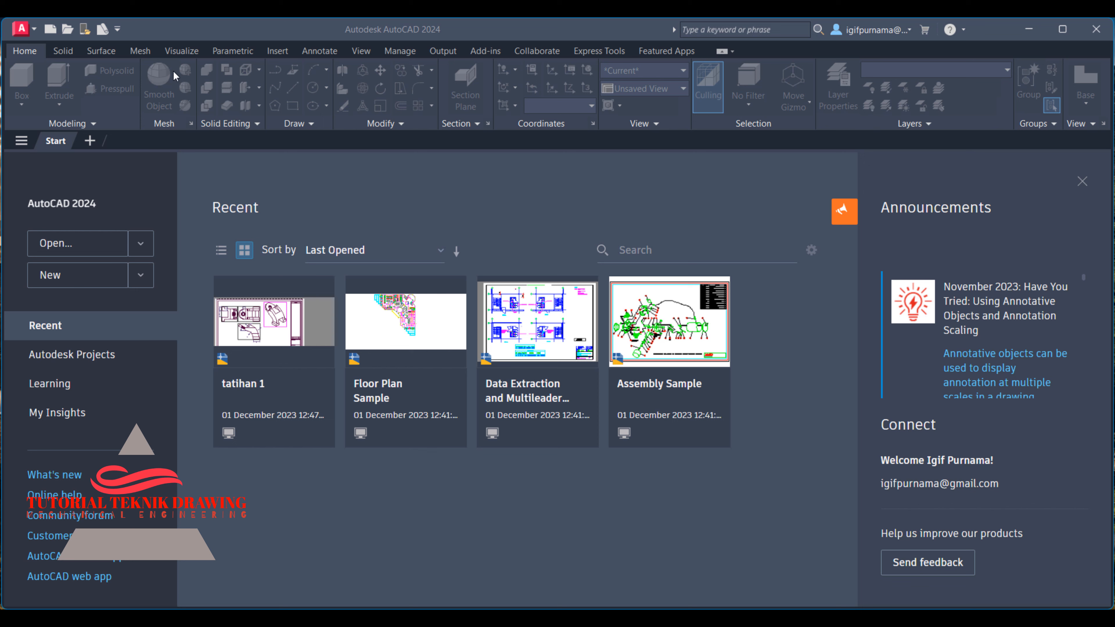
Step: Create a new drawing in the SW Isometric view with the grid display turned off
left_click(84, 282)
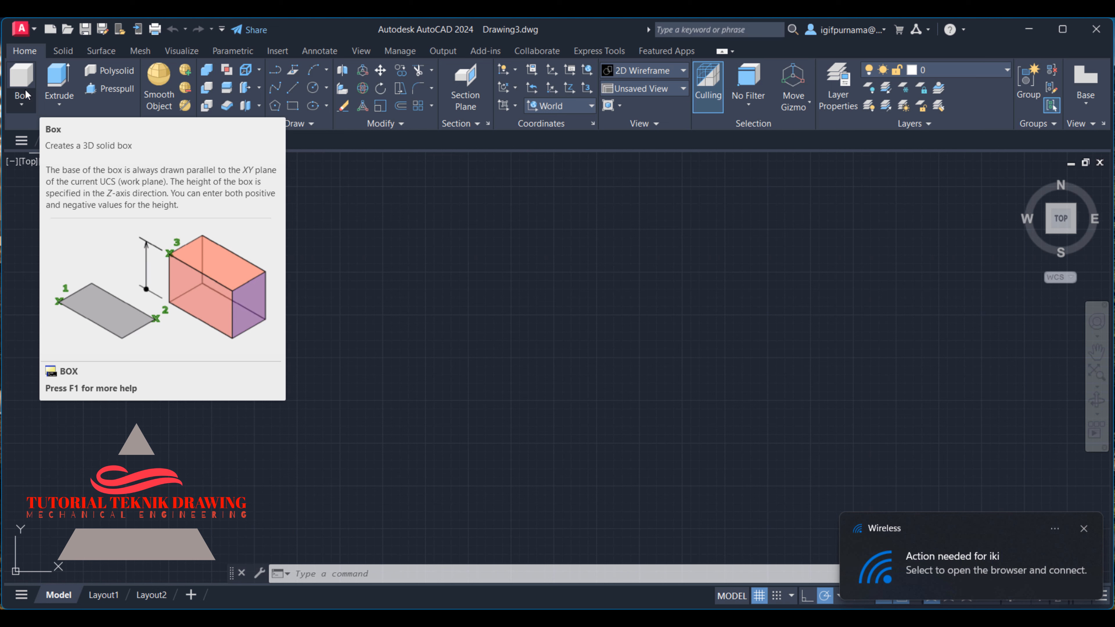
left_click(1081, 529)
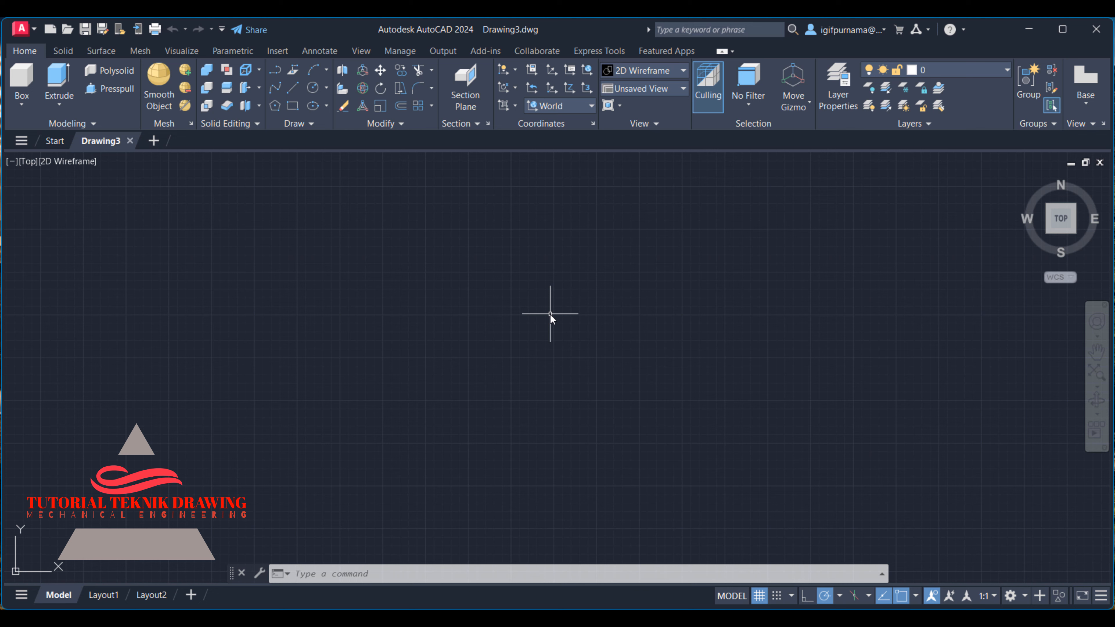
left_click(636, 89)
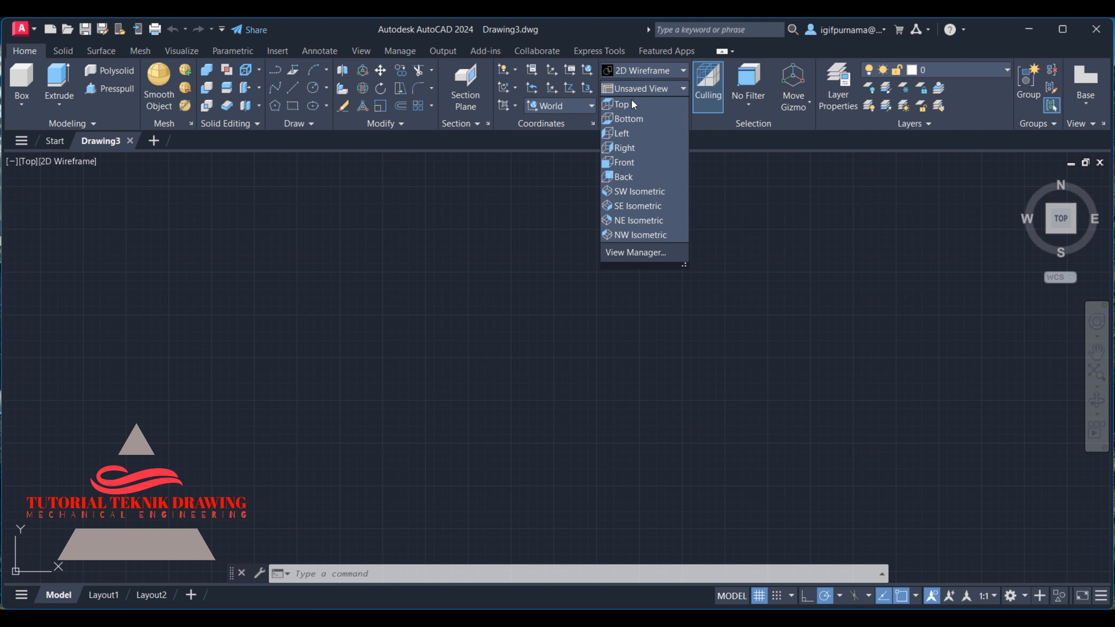
left_click(637, 192)
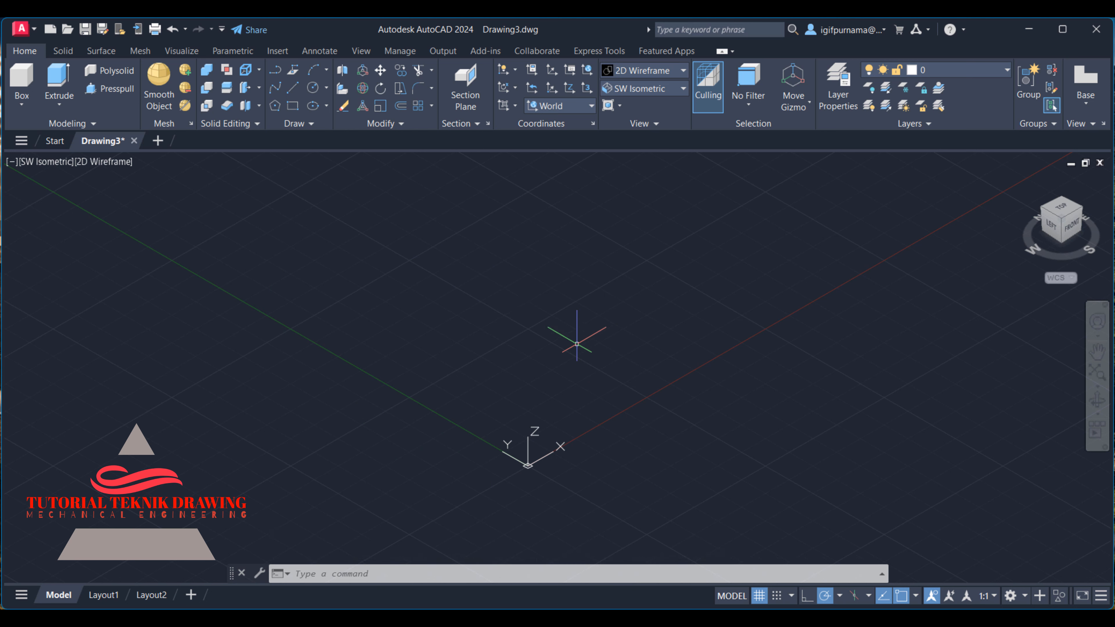
left_click(759, 595)
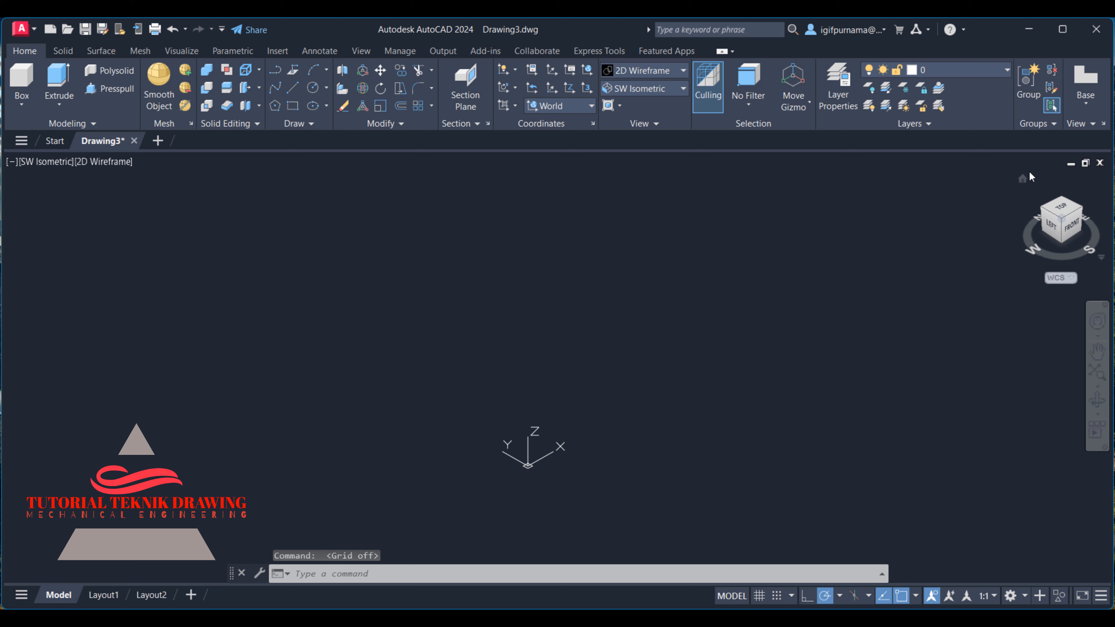
left_click(1022, 177)
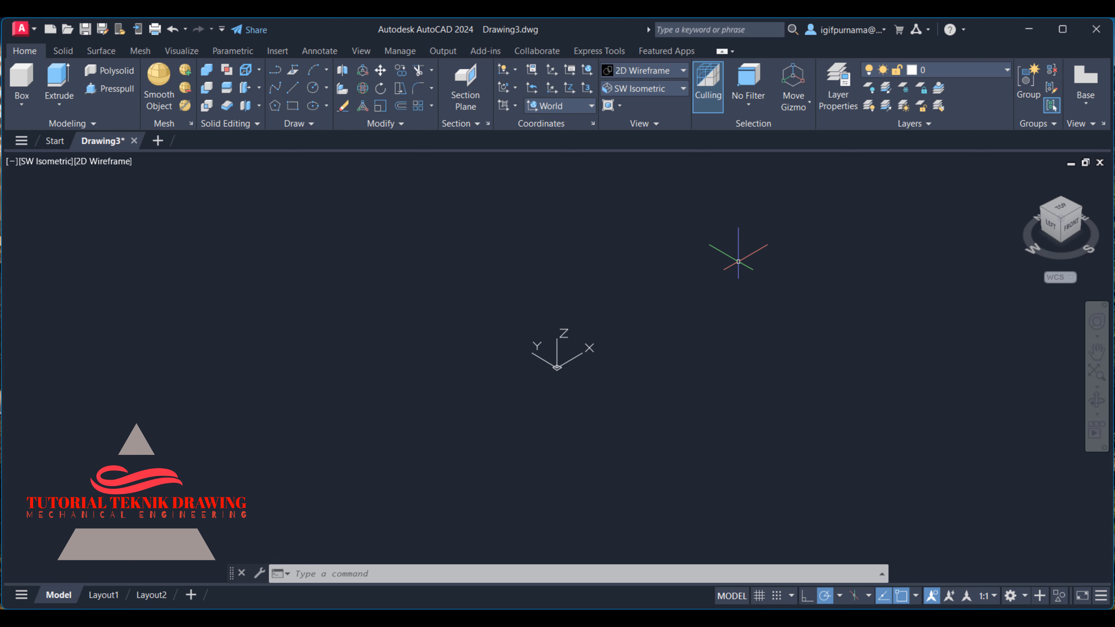
left_click(20, 105)
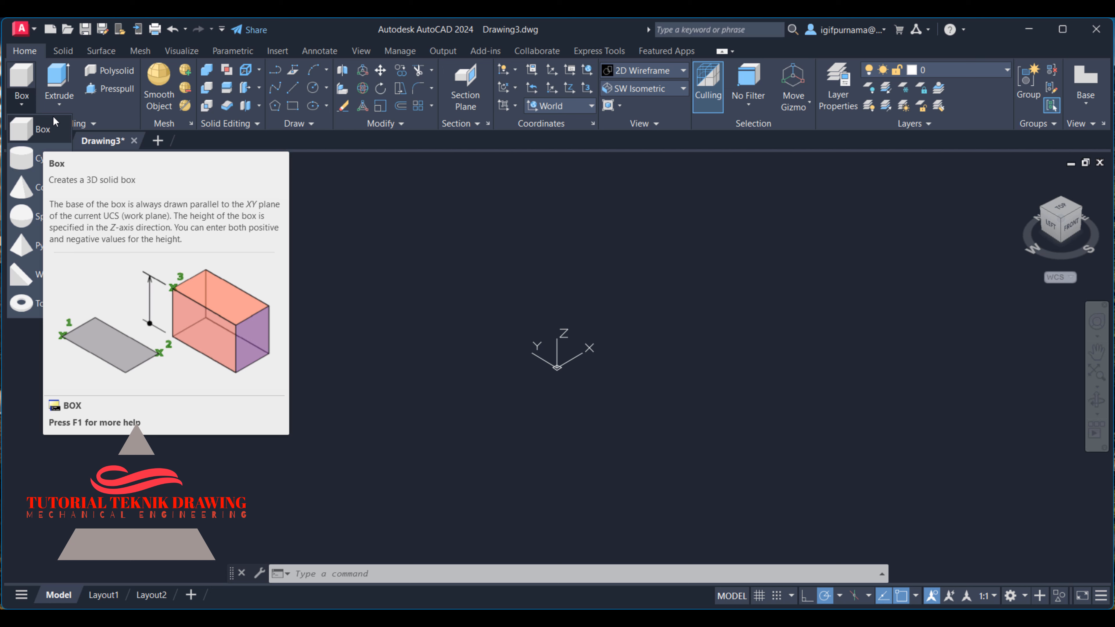
left_click(54, 117)
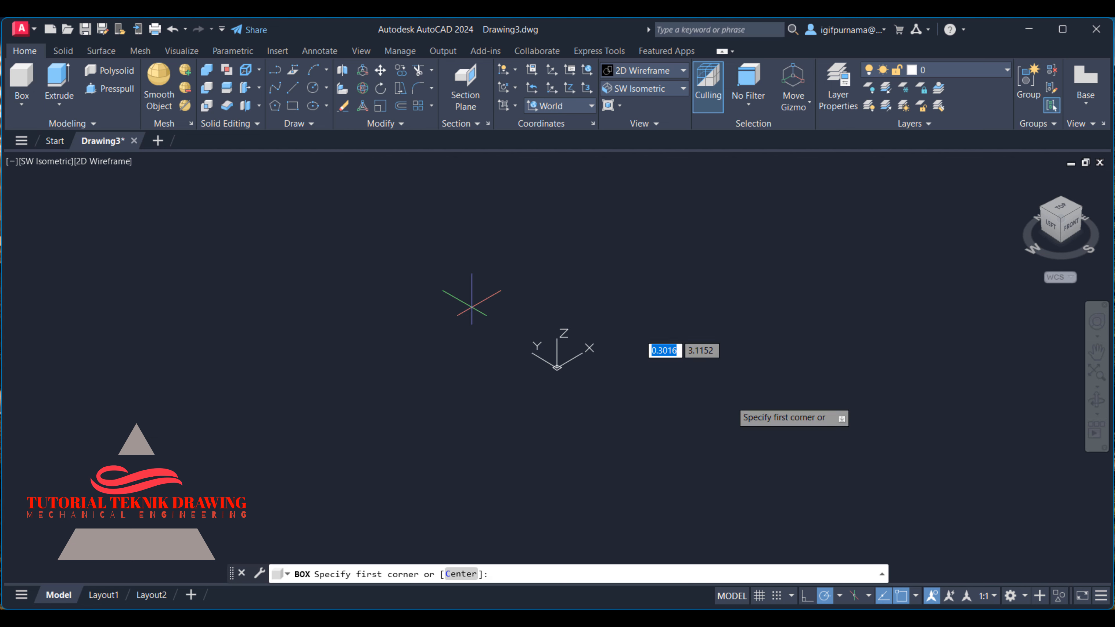
left_click(556, 368)
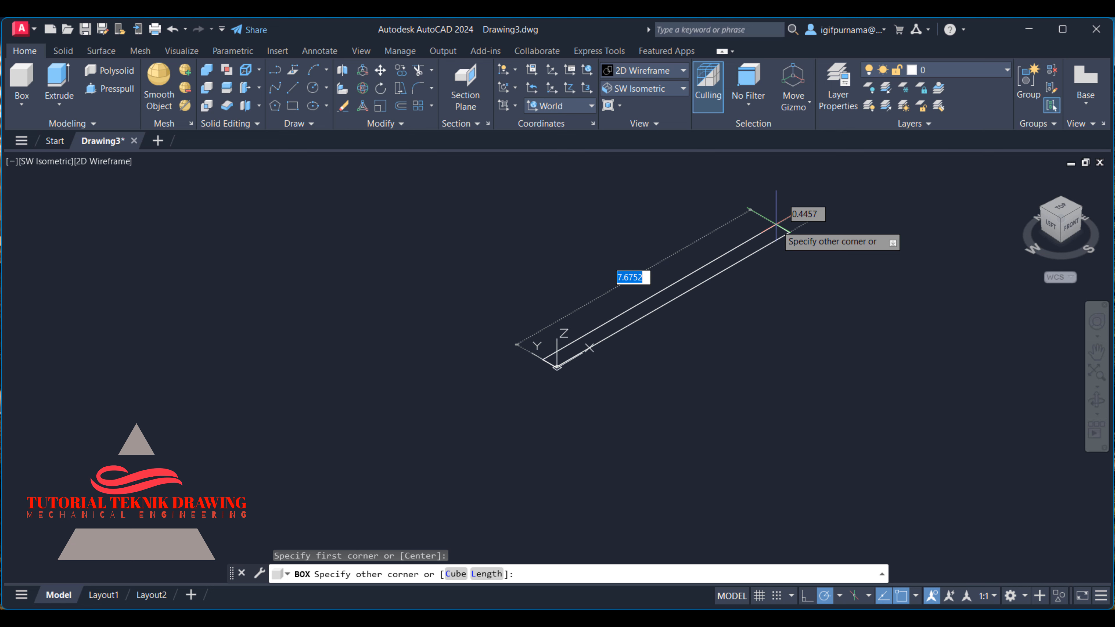
key("Escape")
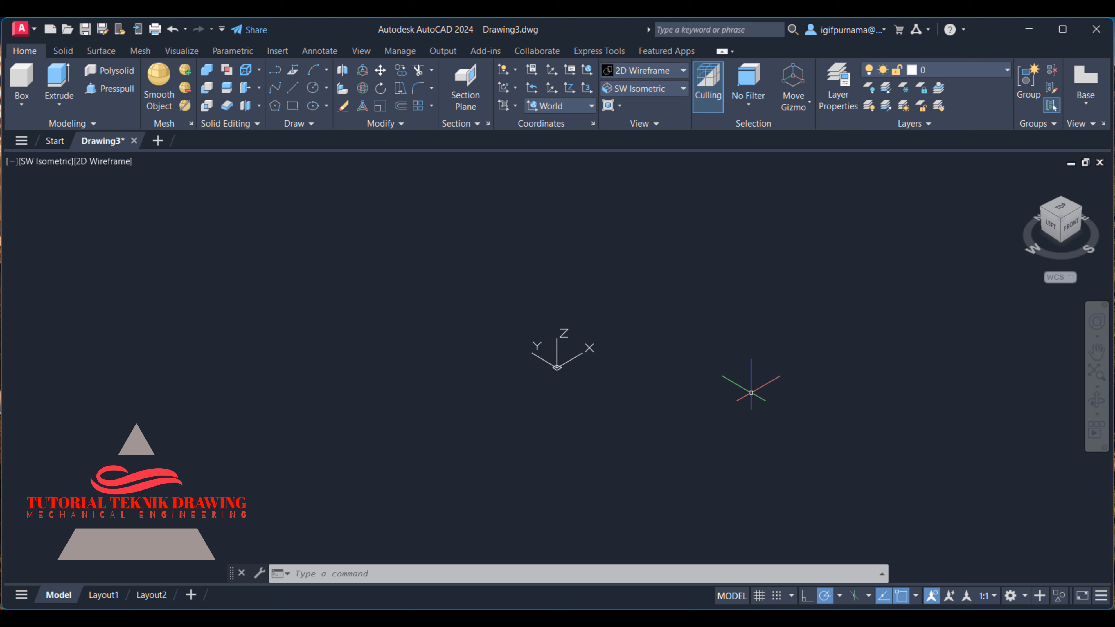
Step: Check the 3D object snap modes in the drafting settings
left_click(792, 595)
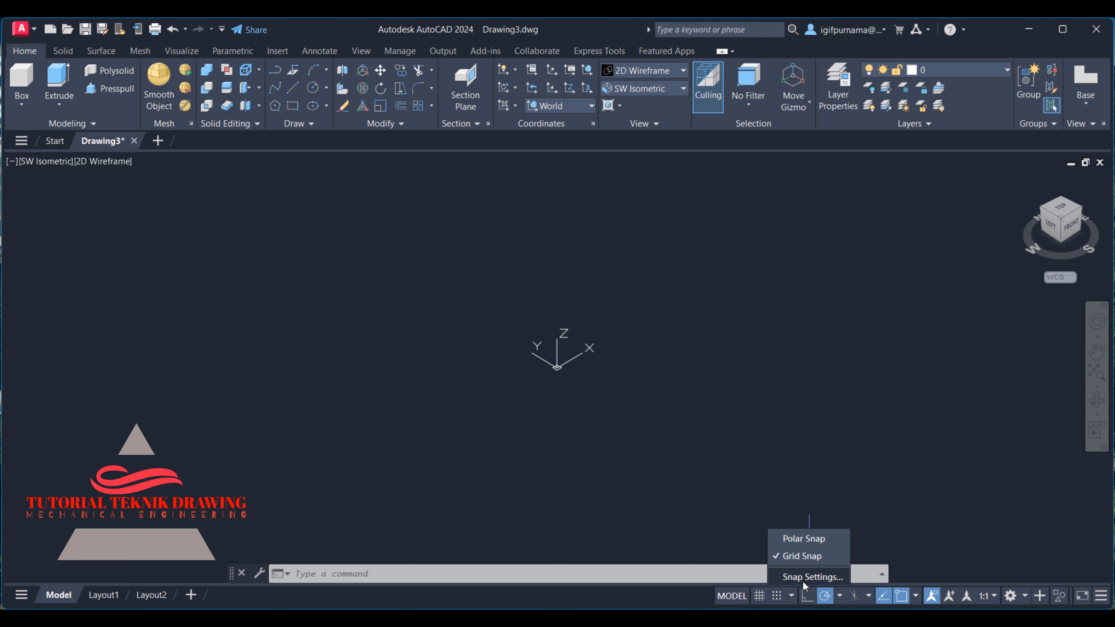
left_click(832, 577)
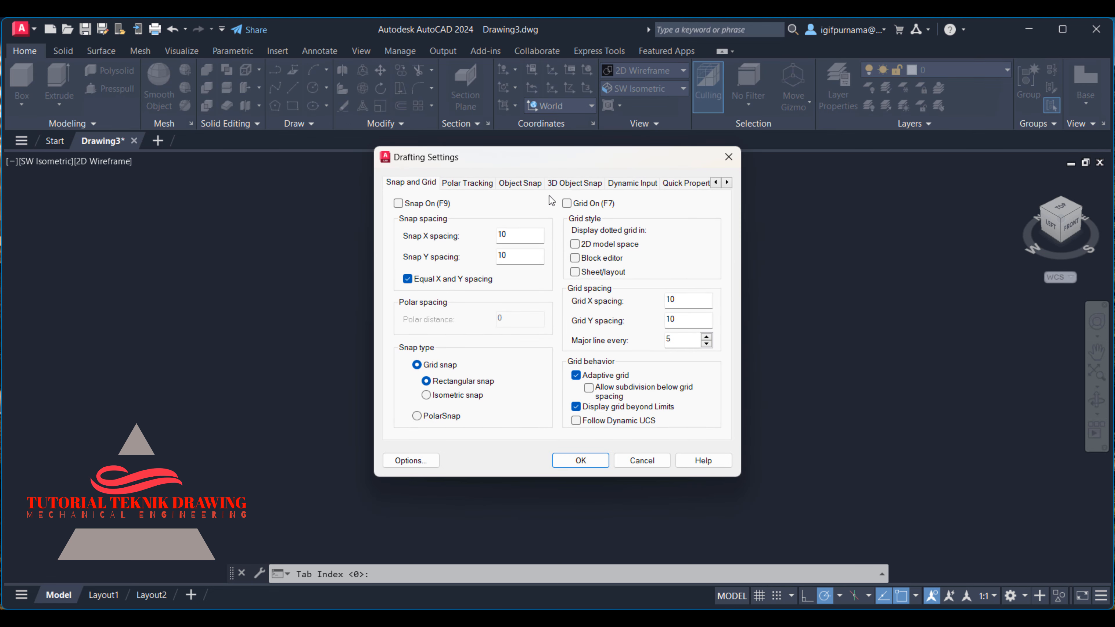
left_click(576, 183)
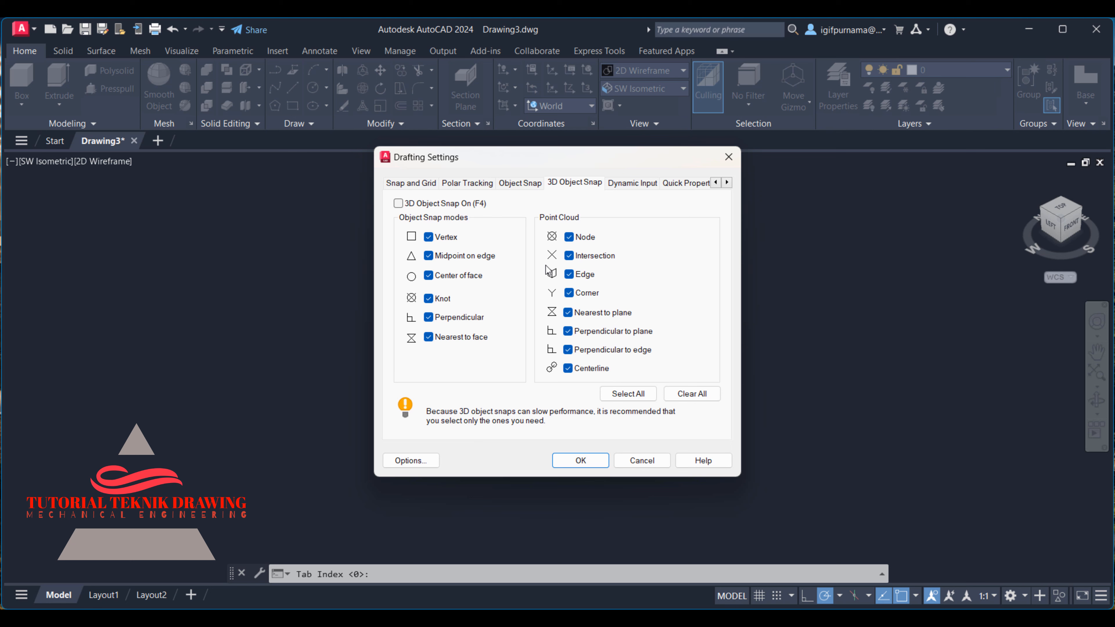
left_click(580, 460)
left_click(591, 457)
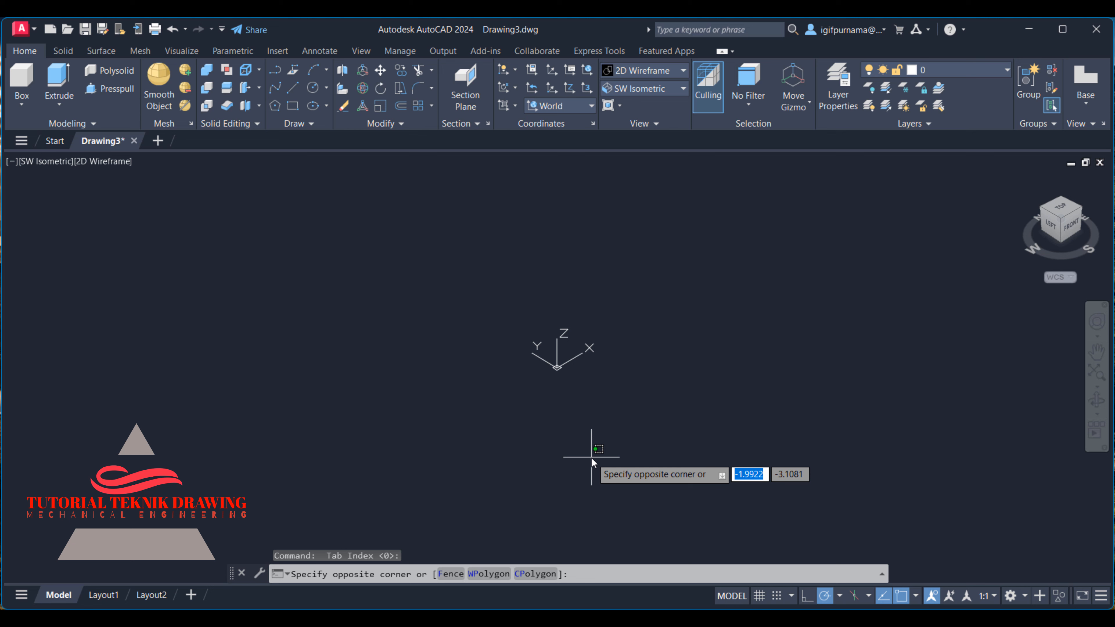
left_click(620, 342)
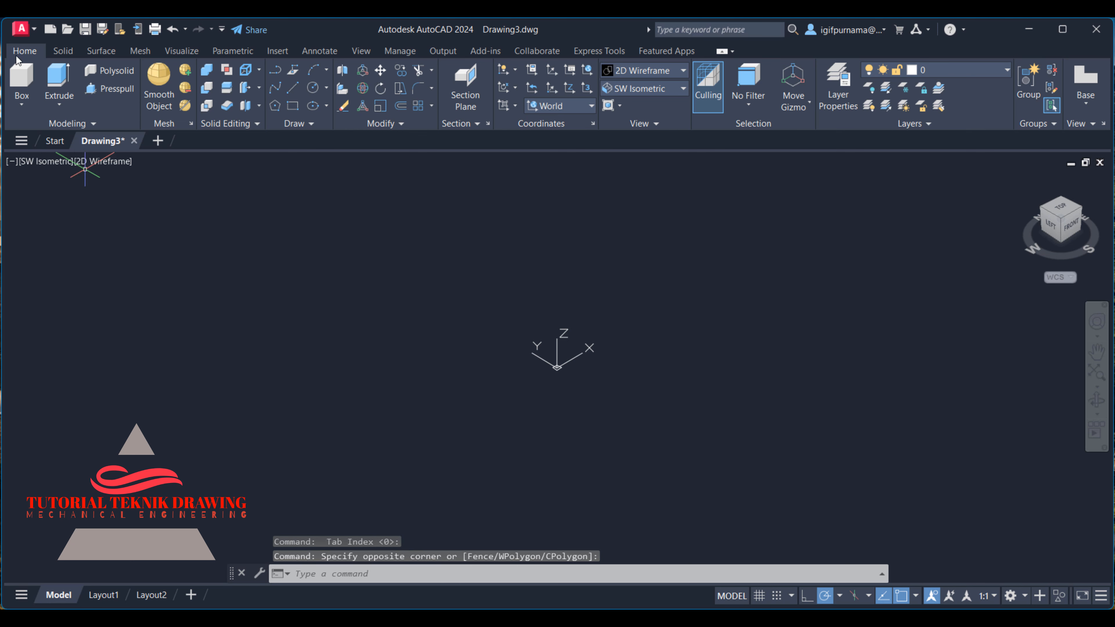
Step: Create a solid box at the origin using the Cube option with a side length of 100
left_click(21, 79)
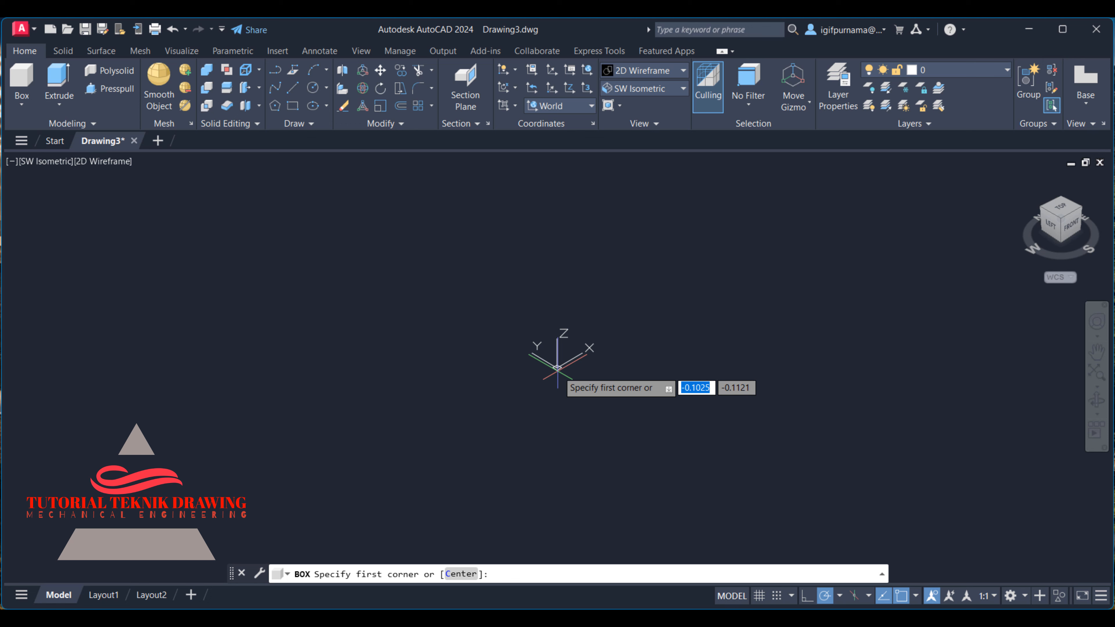
left_click(557, 367)
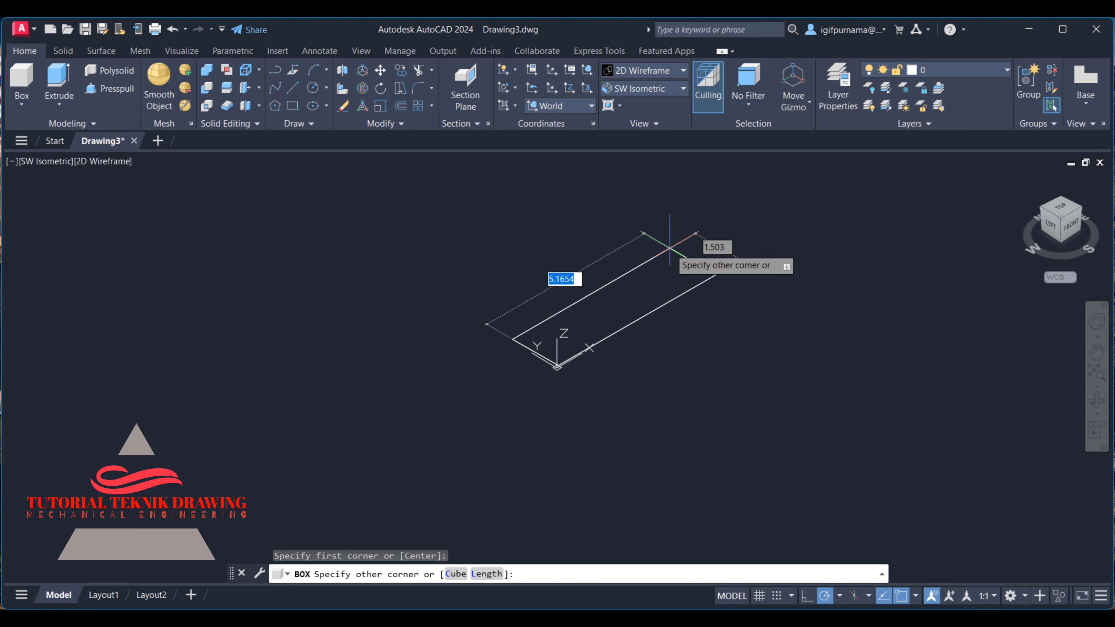
scroll(670, 249, "up", 4)
scroll(669, 248, "down", 2)
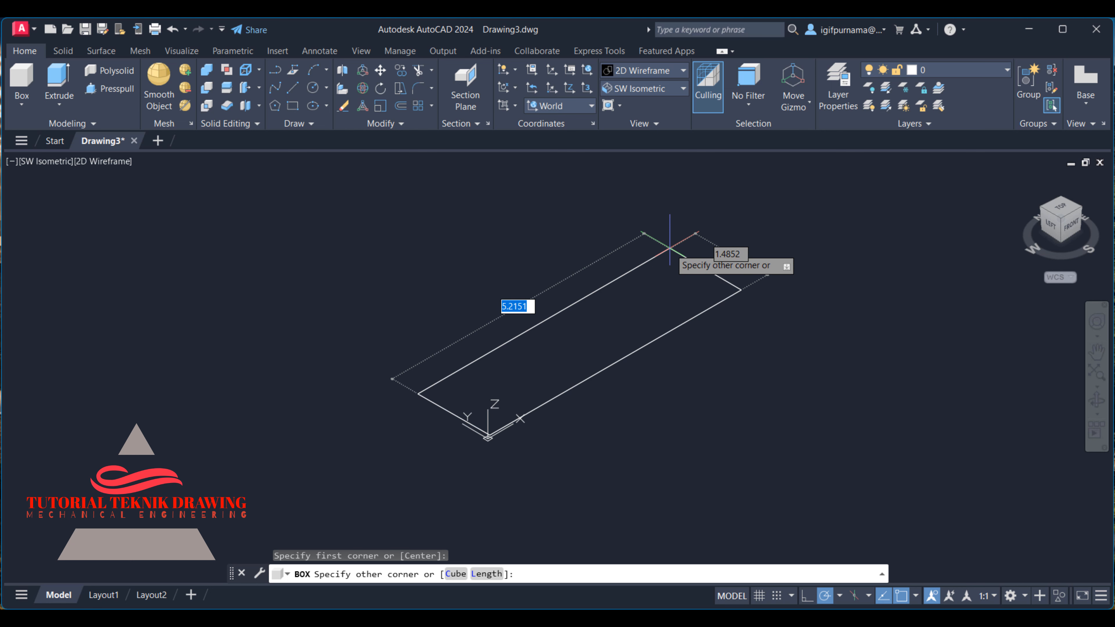
type("c")
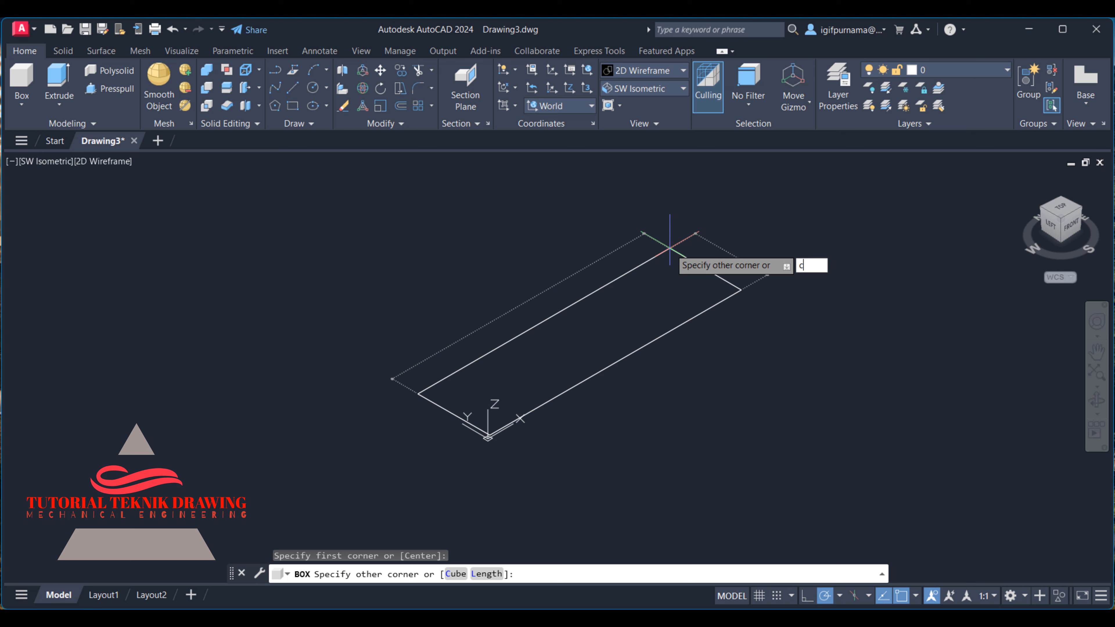
key("Return")
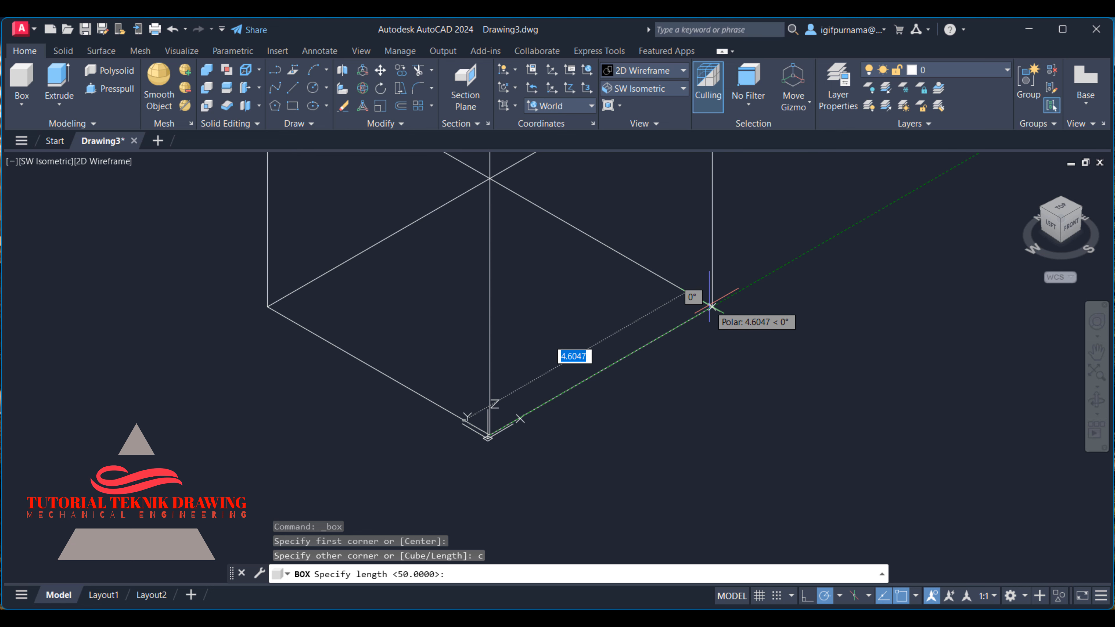
type("100")
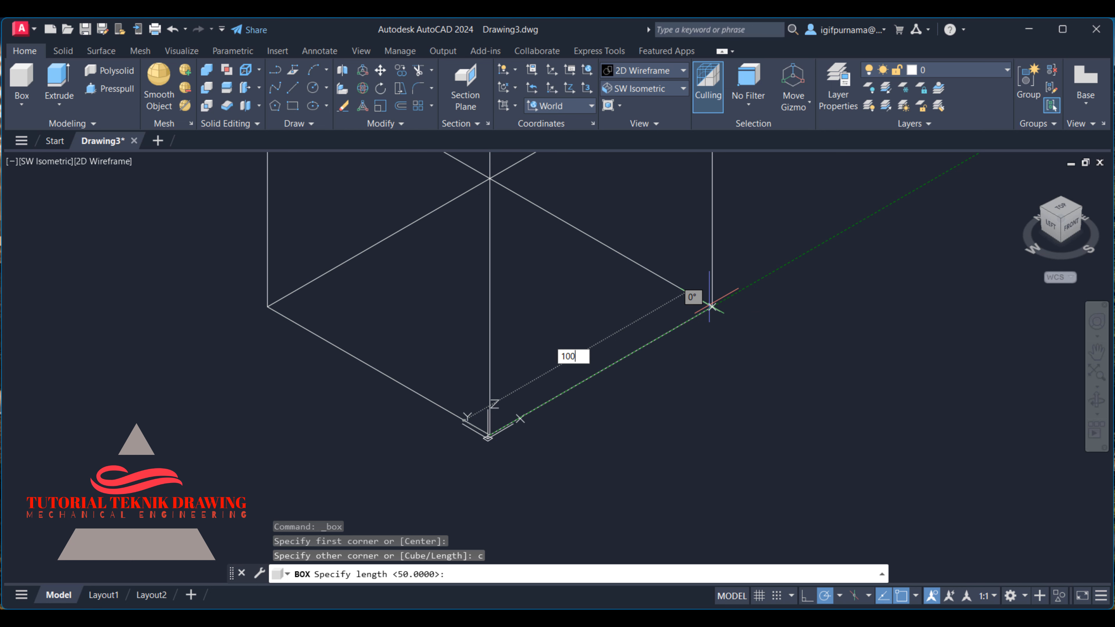
key("Return")
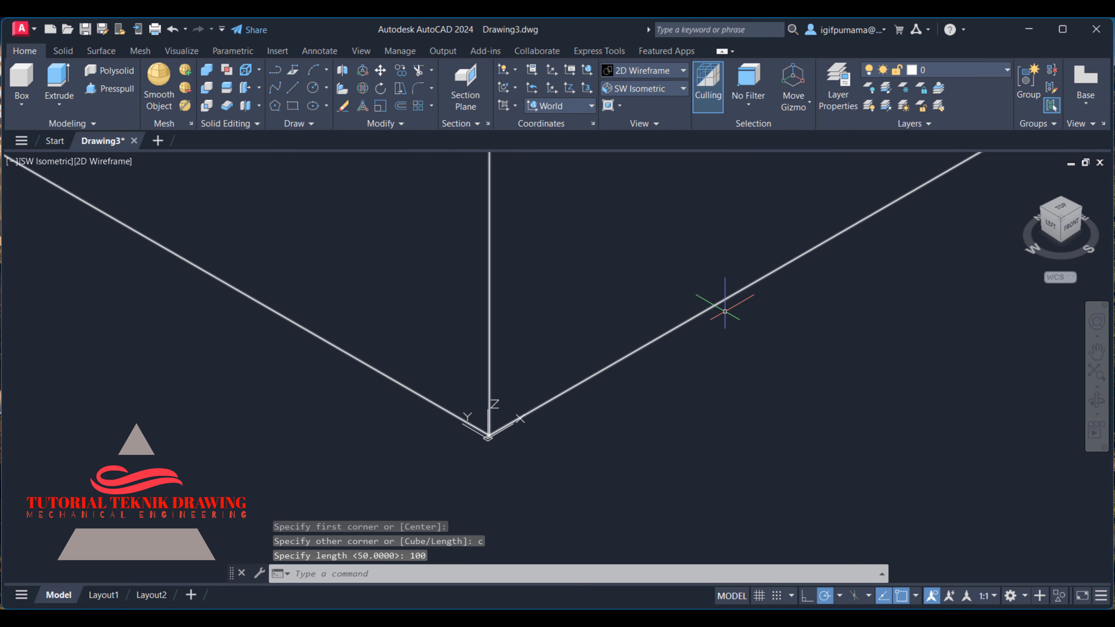
Step: Dimension the two base edges of the cube that meet at the origin
left_click(1022, 178)
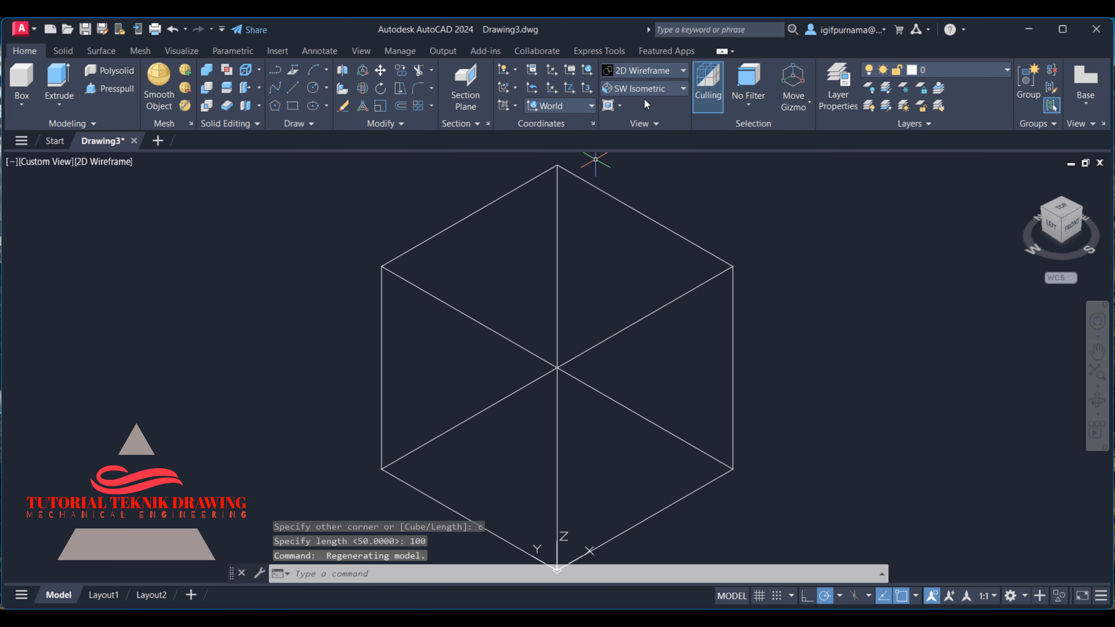
left_click(315, 51)
left_click(249, 93)
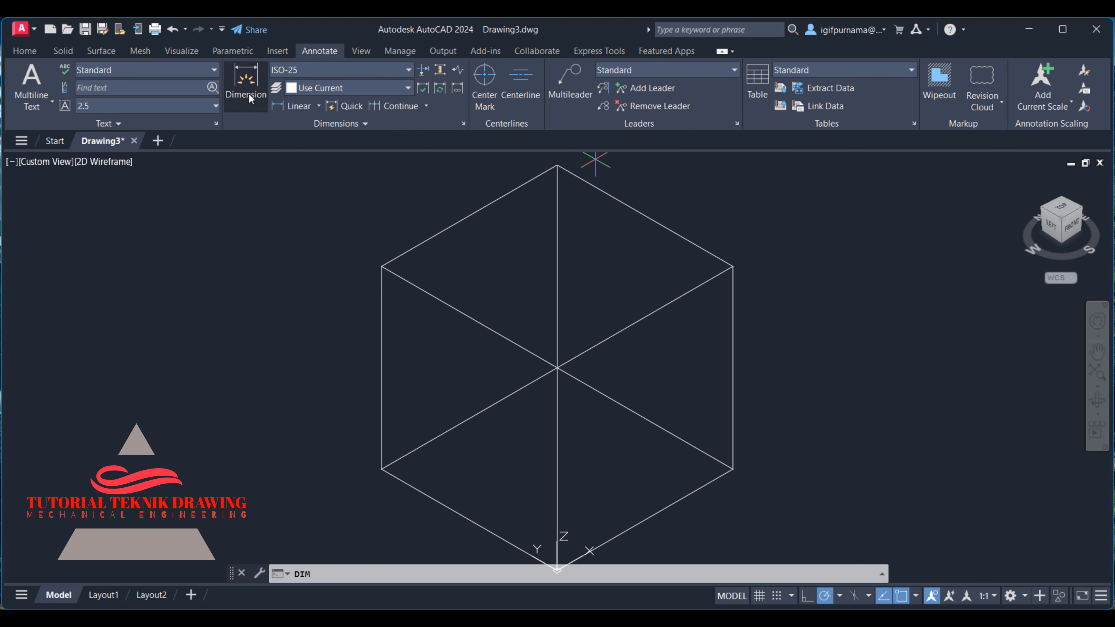
scroll(784, 212, "up", 2)
scroll(733, 259, "down", 4)
scroll(690, 343, "up", 6)
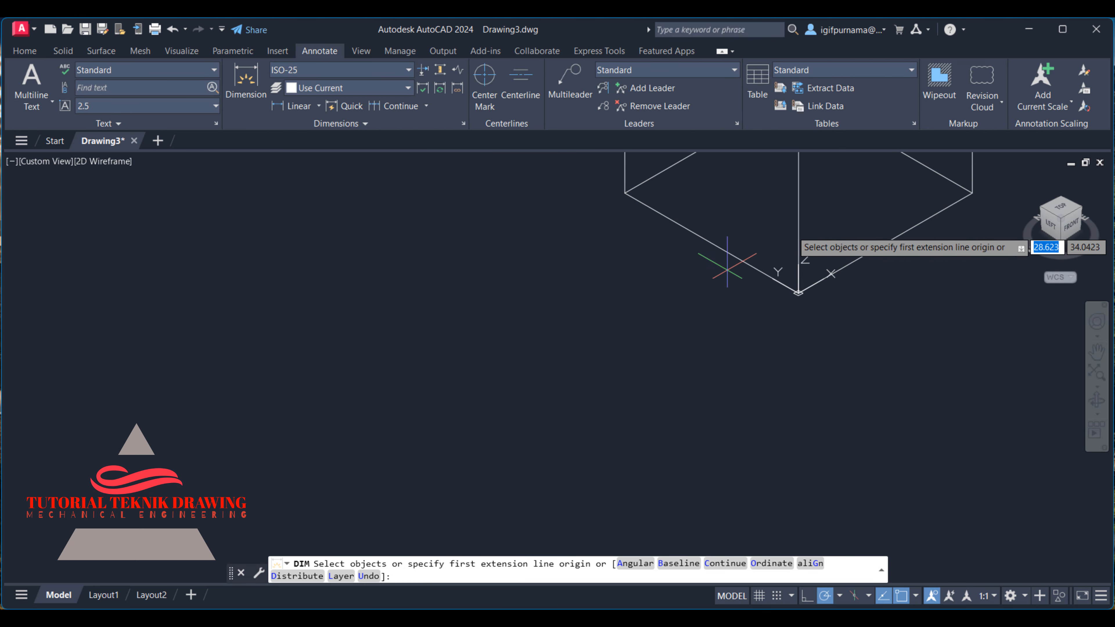
left_click(798, 301)
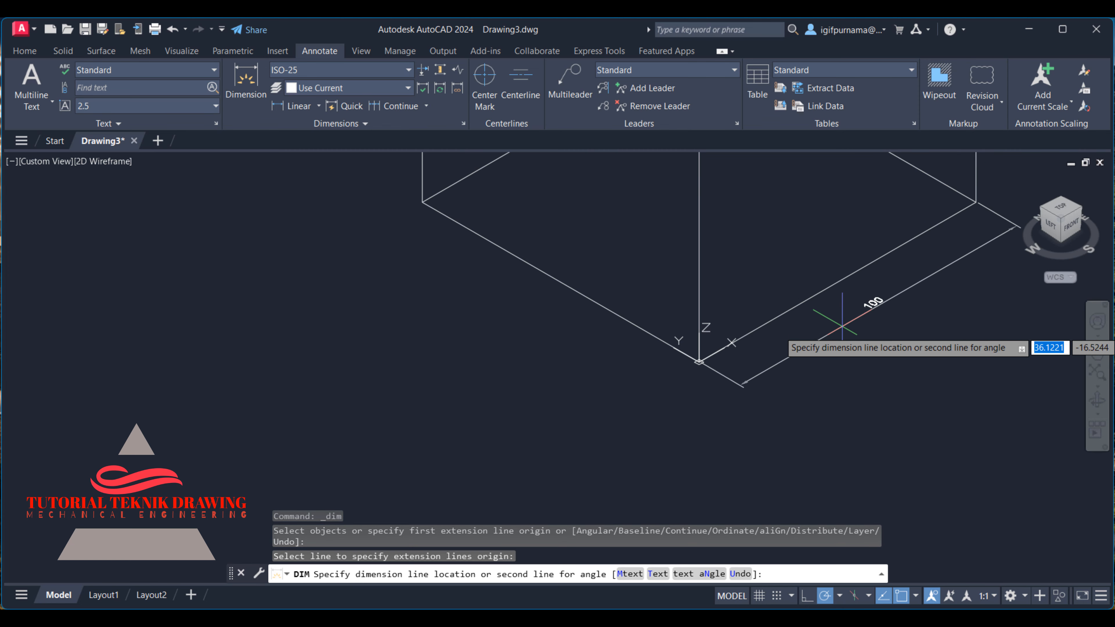
left_click(777, 369)
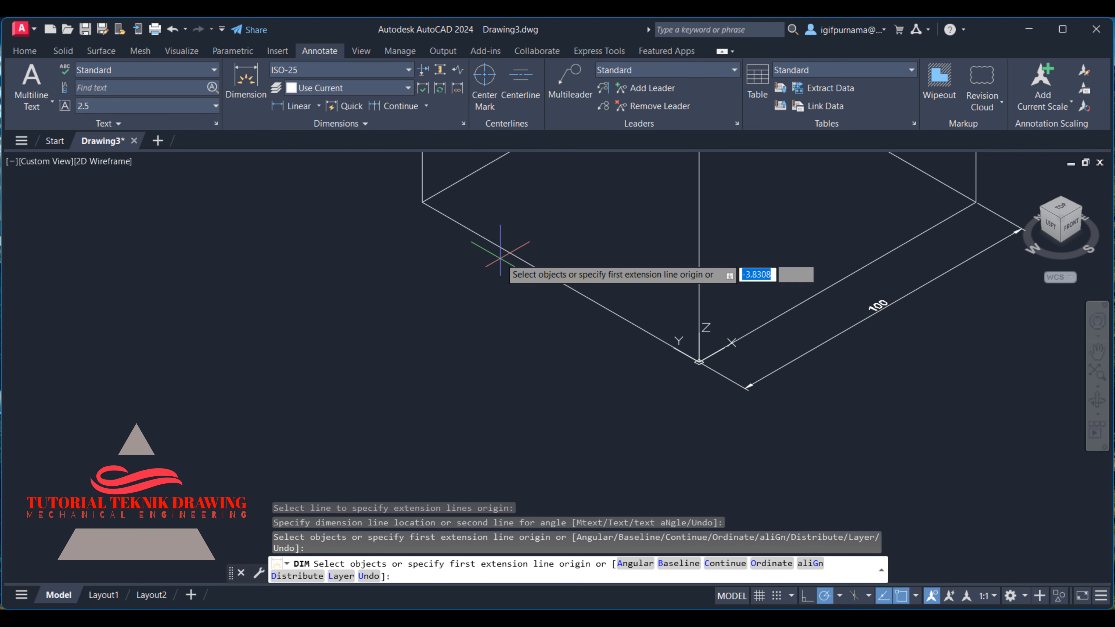
left_click(509, 252)
left_click(474, 285)
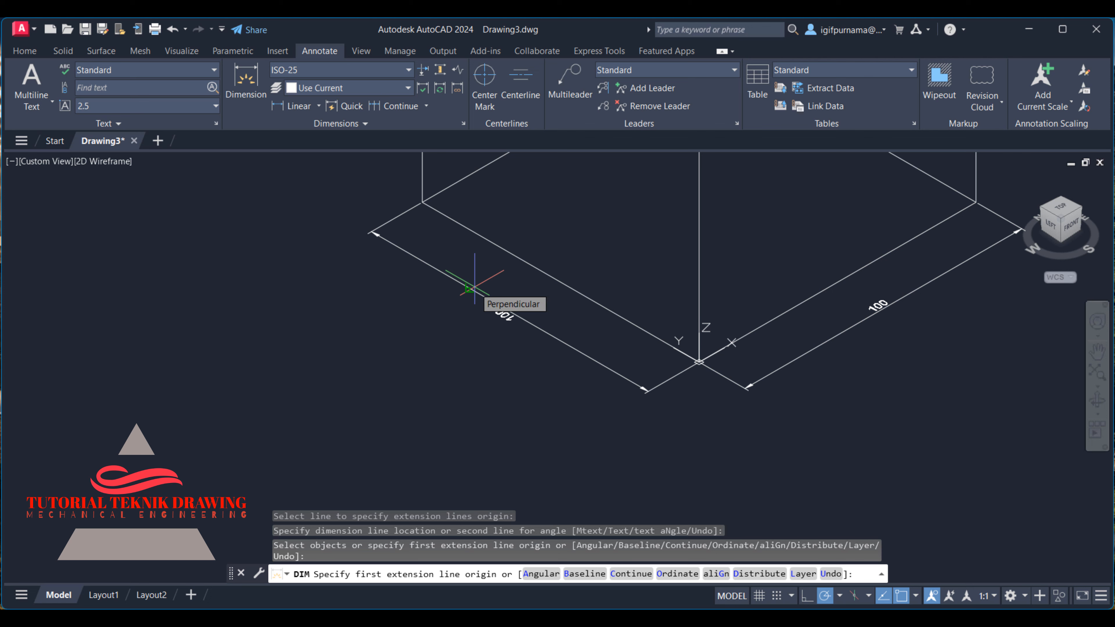
right_click(408, 278)
left_click(418, 285)
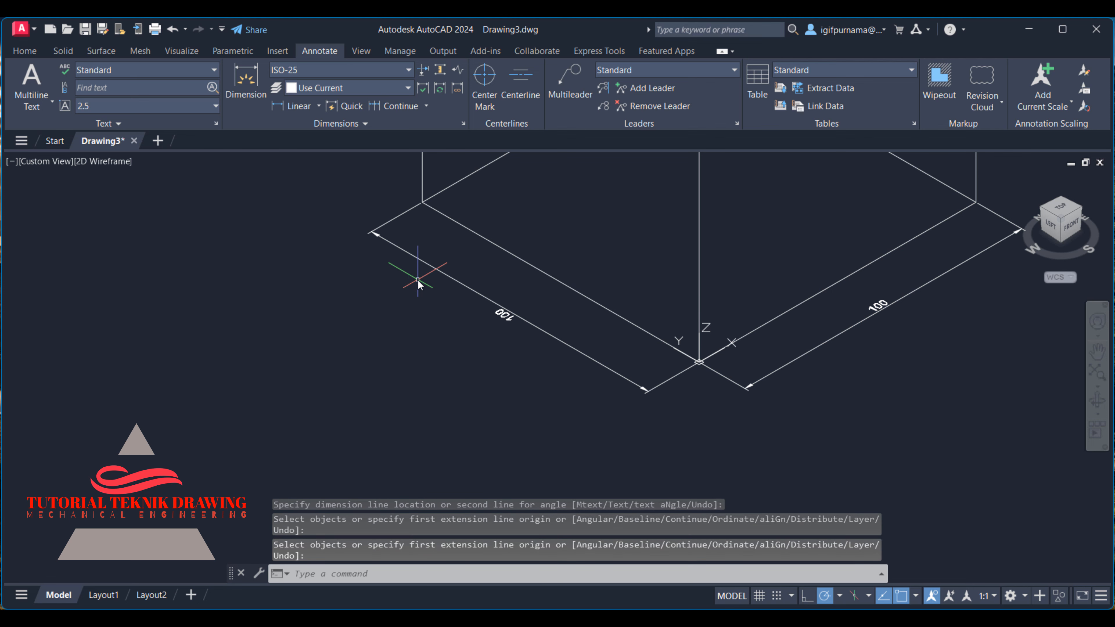
Step: Start a second solid box beside the cube using the Length option with a length of 100 along the X axis
scroll(418, 285, "down", 5)
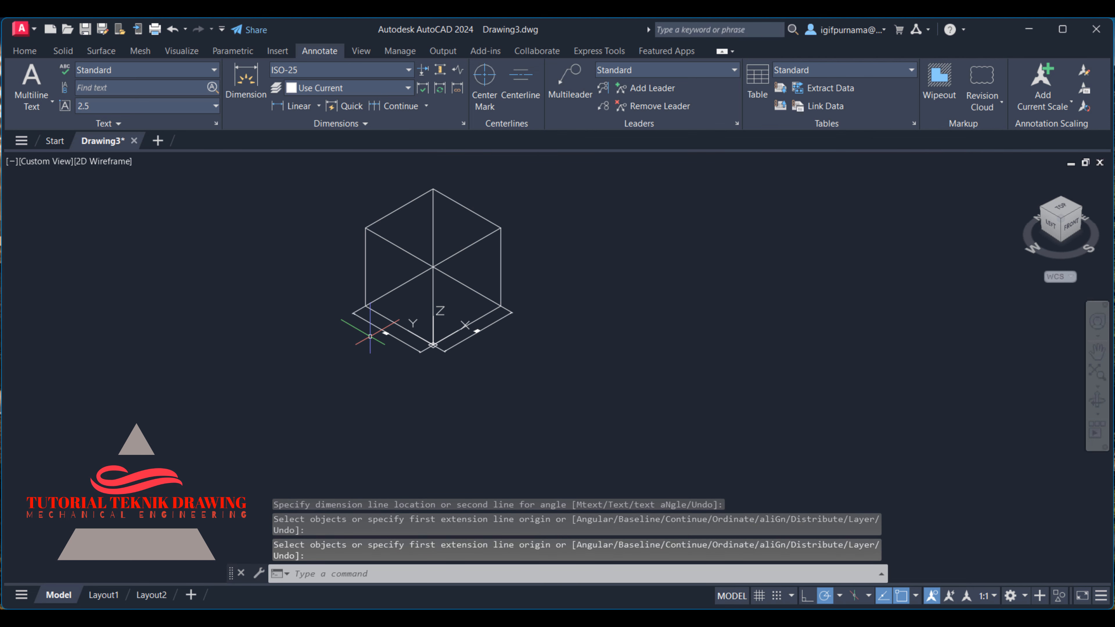
scroll(419, 281, "up", 2)
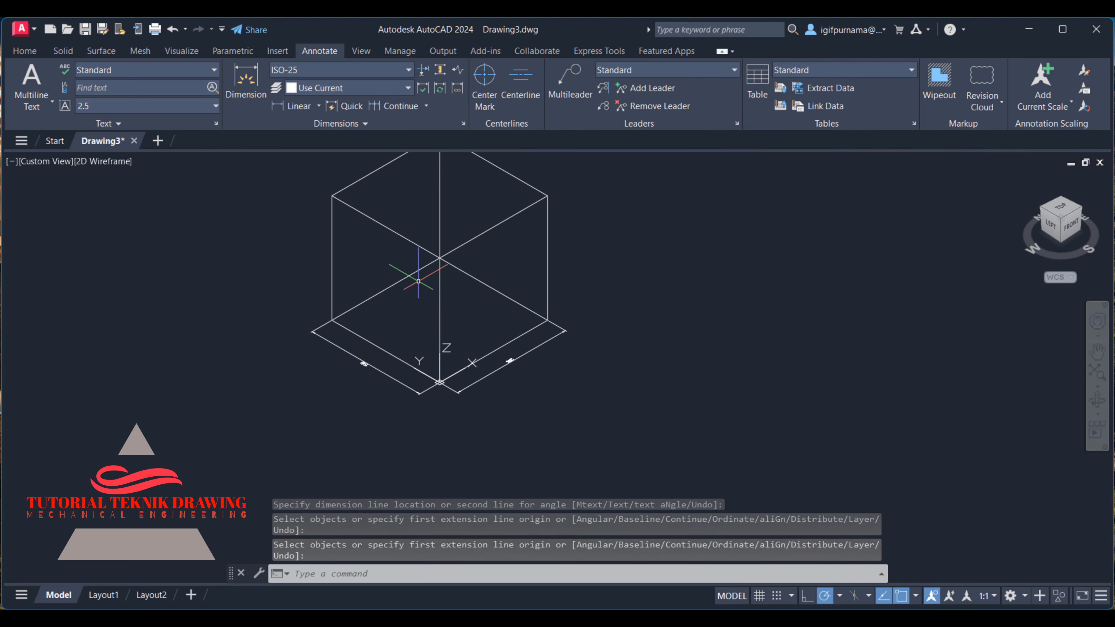
left_click(21, 51)
left_click(21, 83)
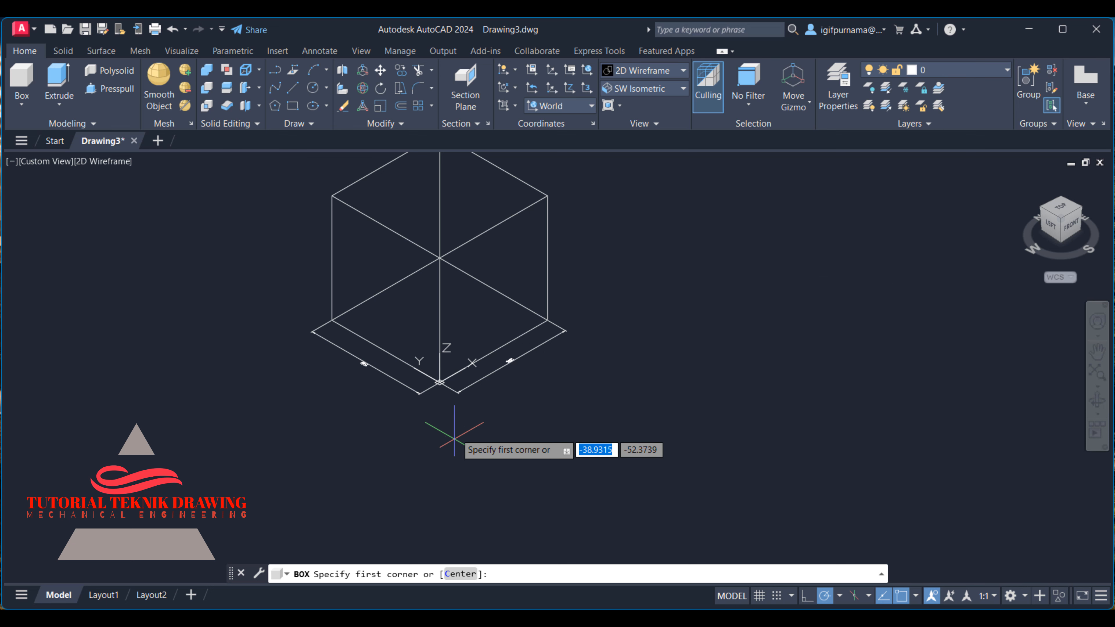
left_click(519, 428)
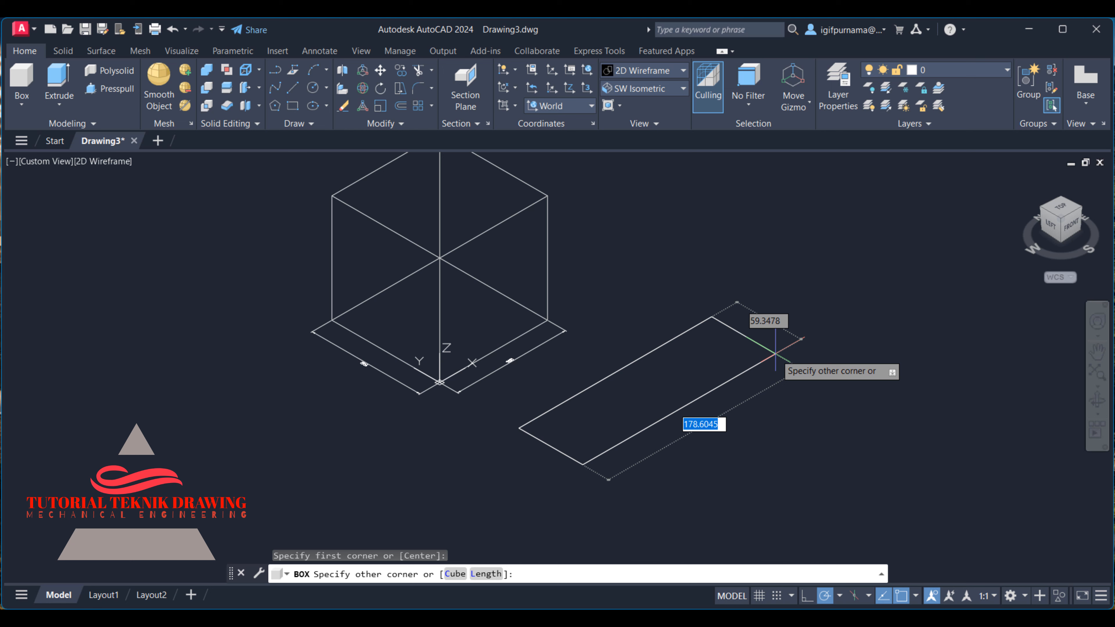
key("Return")
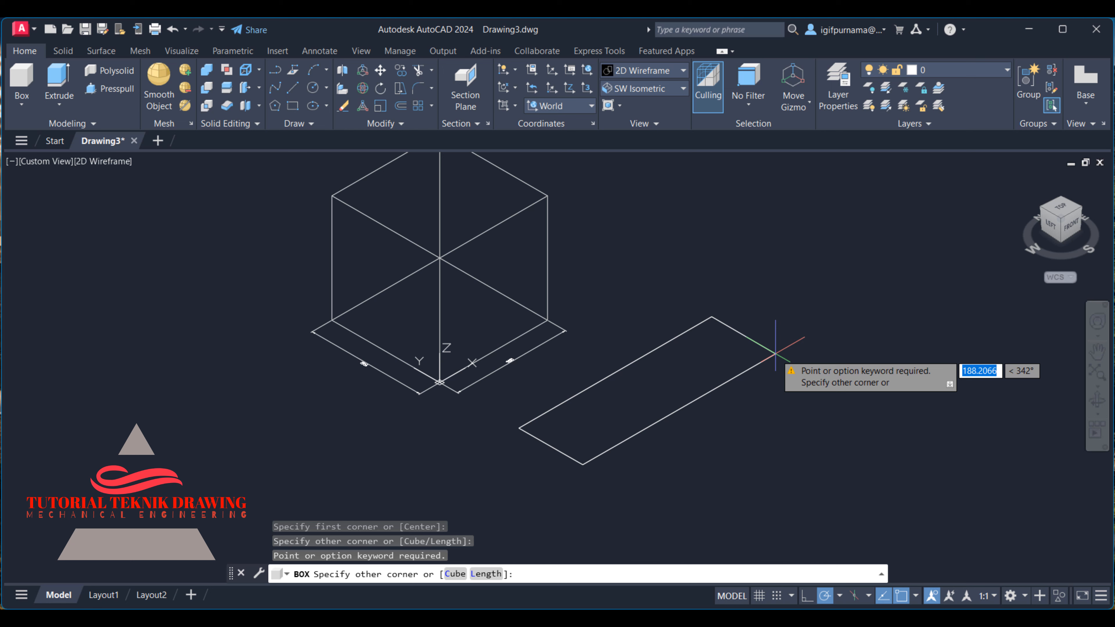
type("l")
key("Return")
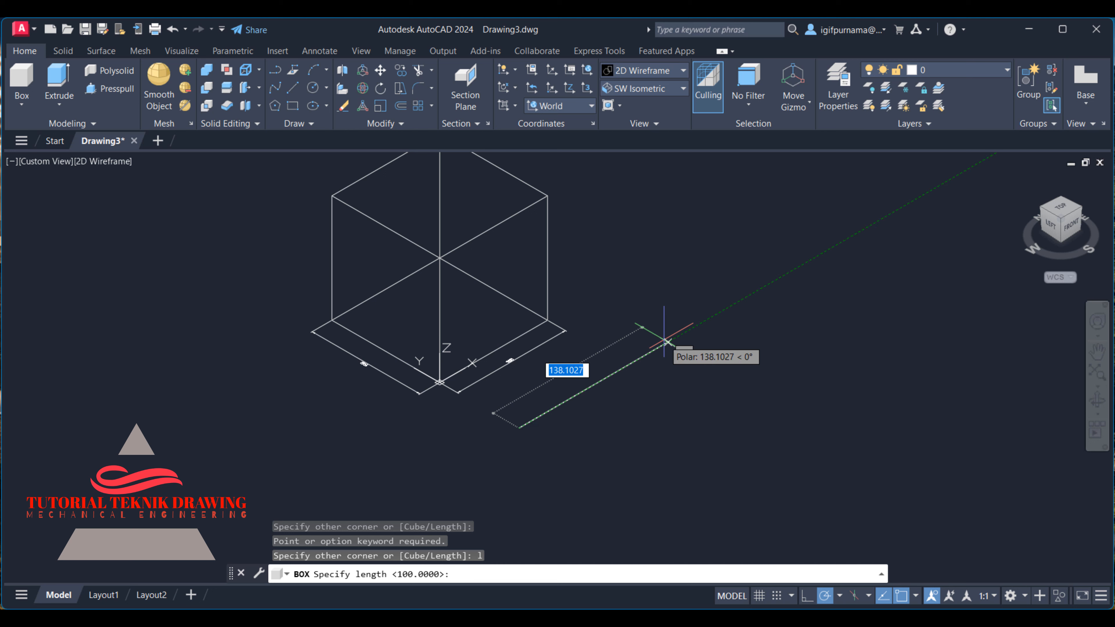
type("100")
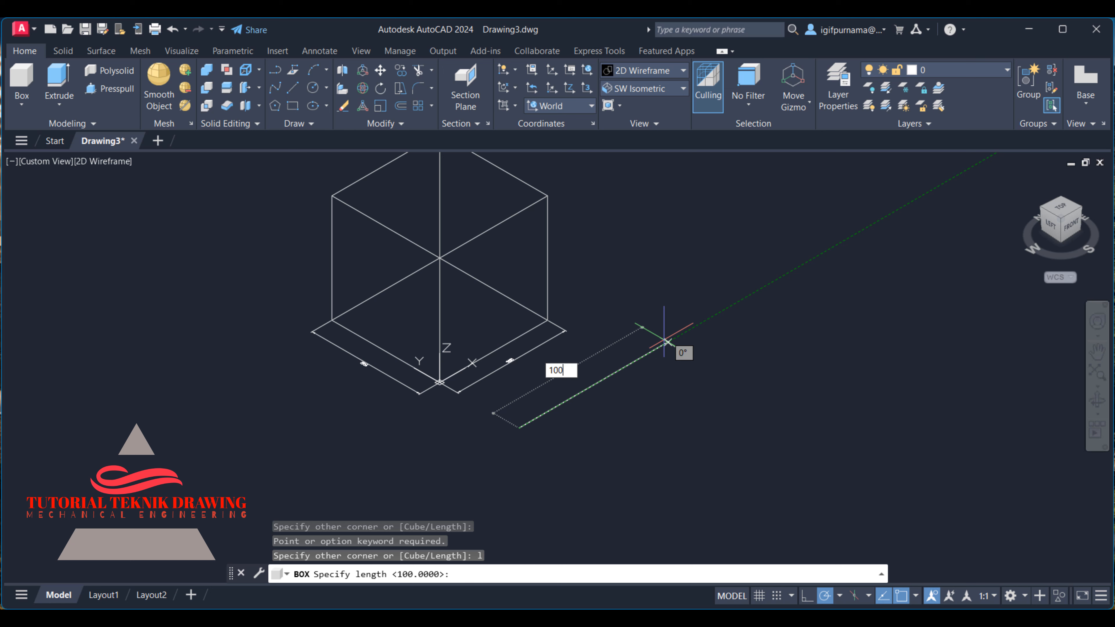
key("Return")
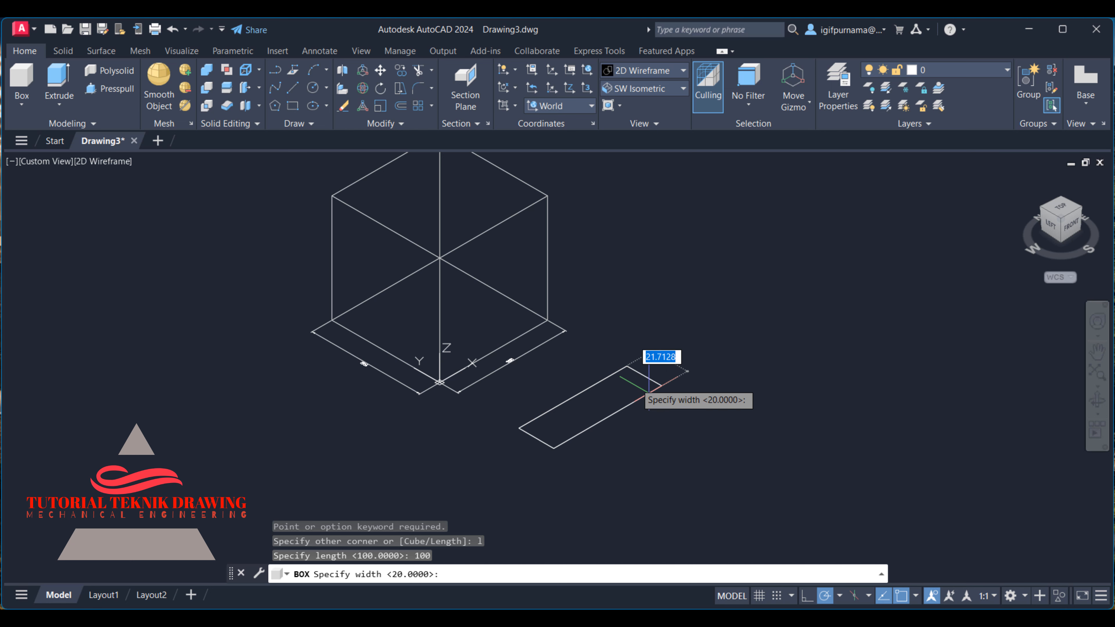
Step: Complete the second box with a width of 20 and a height of 50
scroll(638, 385, "up", 2)
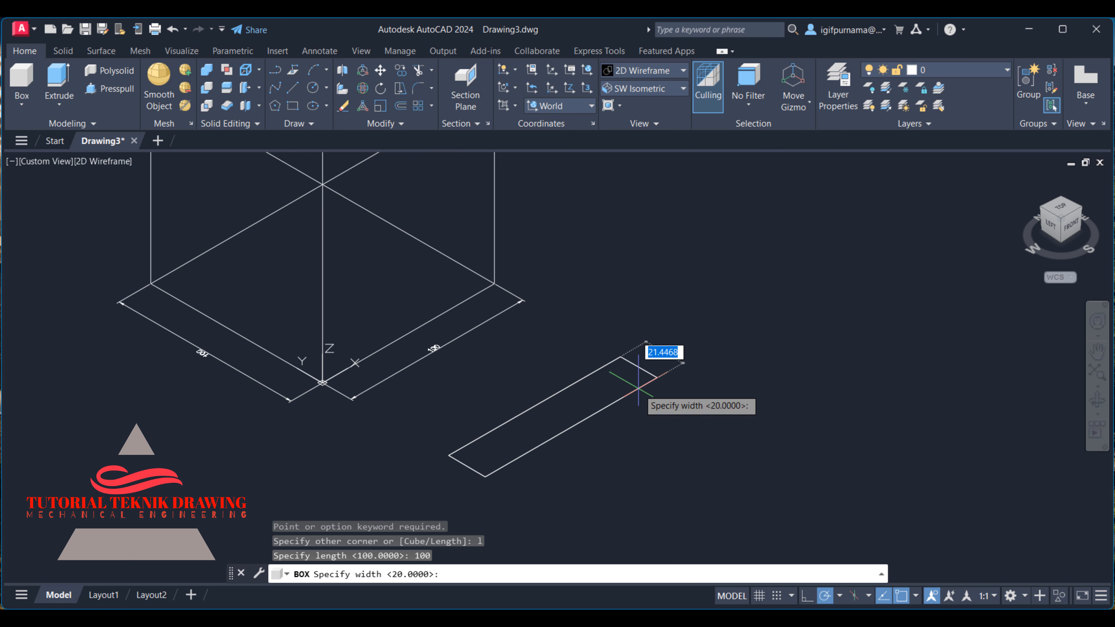
type("20")
key("Return")
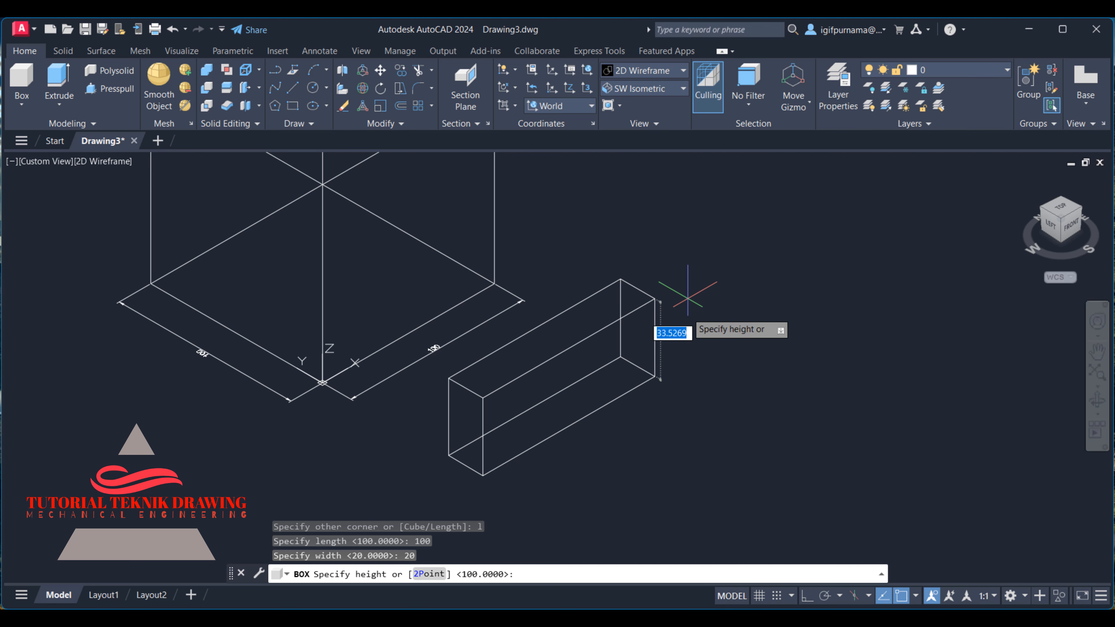
scroll(690, 297, "down", 2)
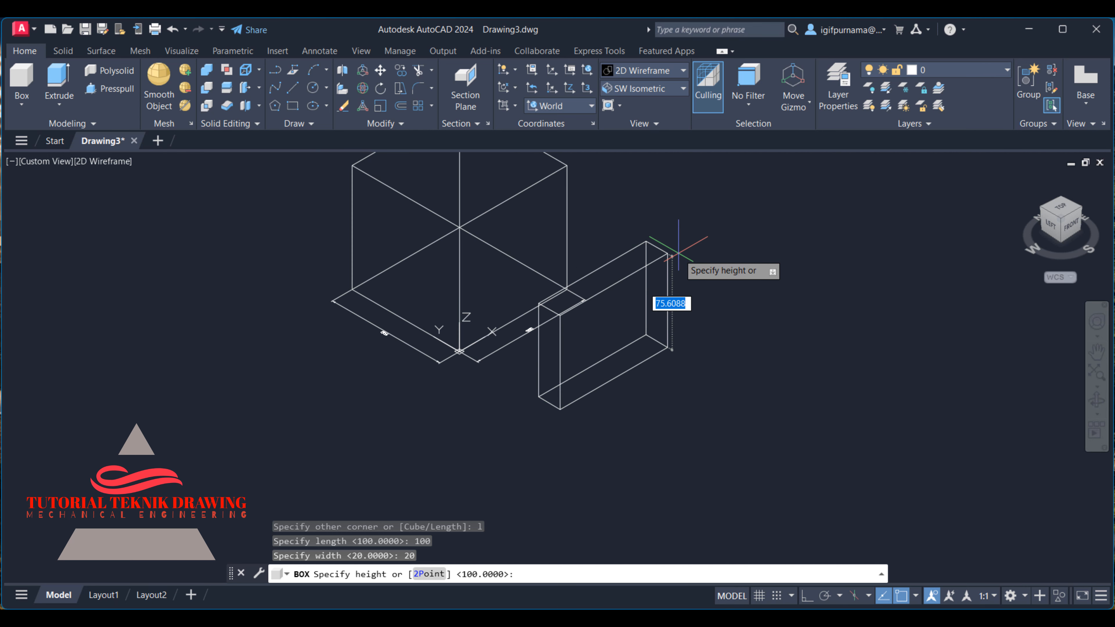
type("50")
key("Return")
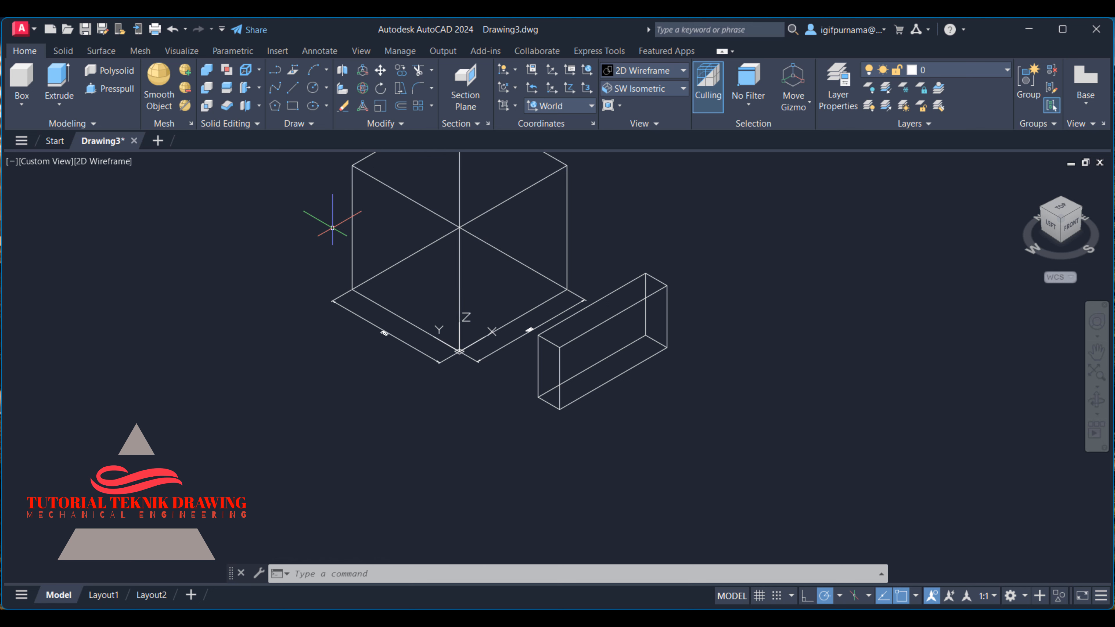
Step: Dimension the long front base edge of the second box, with the dimension line outside the solid
scroll(264, 349, "down", 3)
scroll(308, 312, "up", 1)
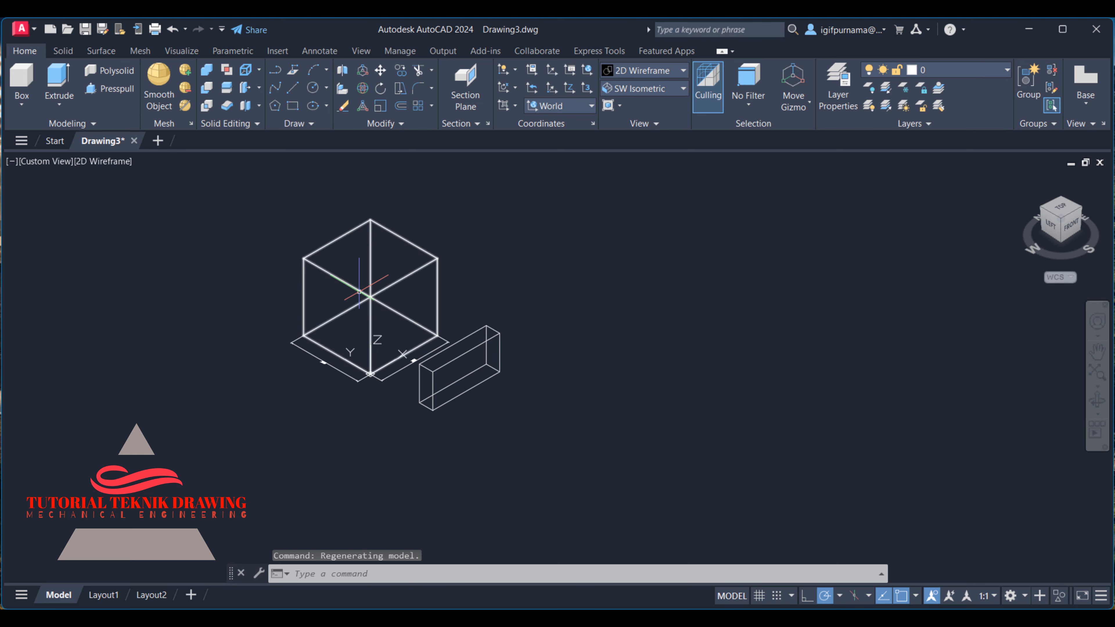
scroll(383, 390, "up", 5)
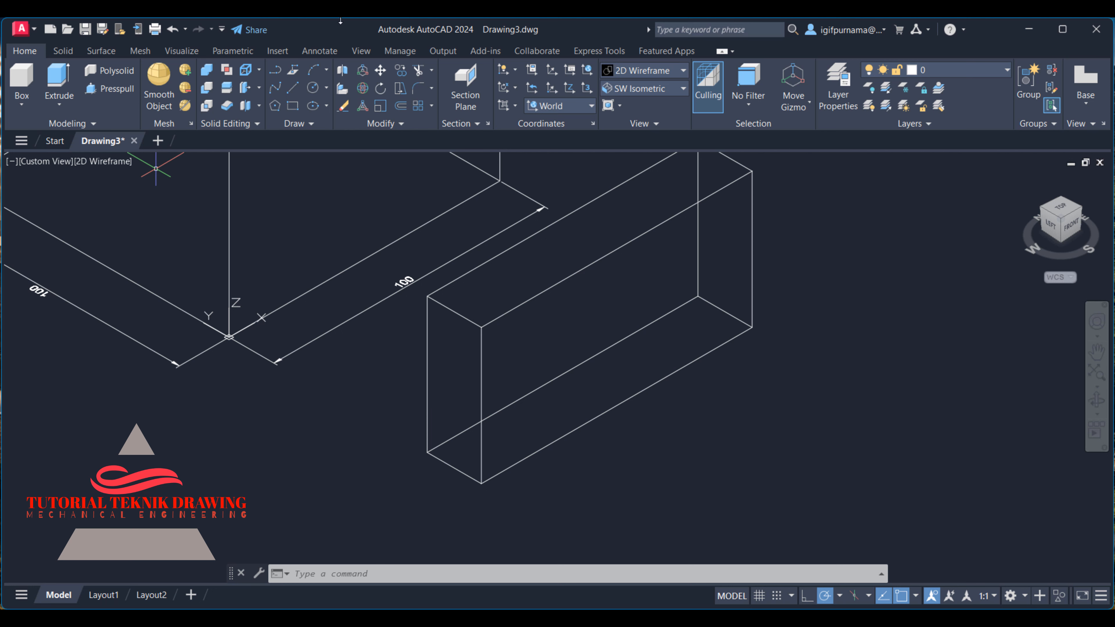
left_click(334, 52)
left_click(246, 81)
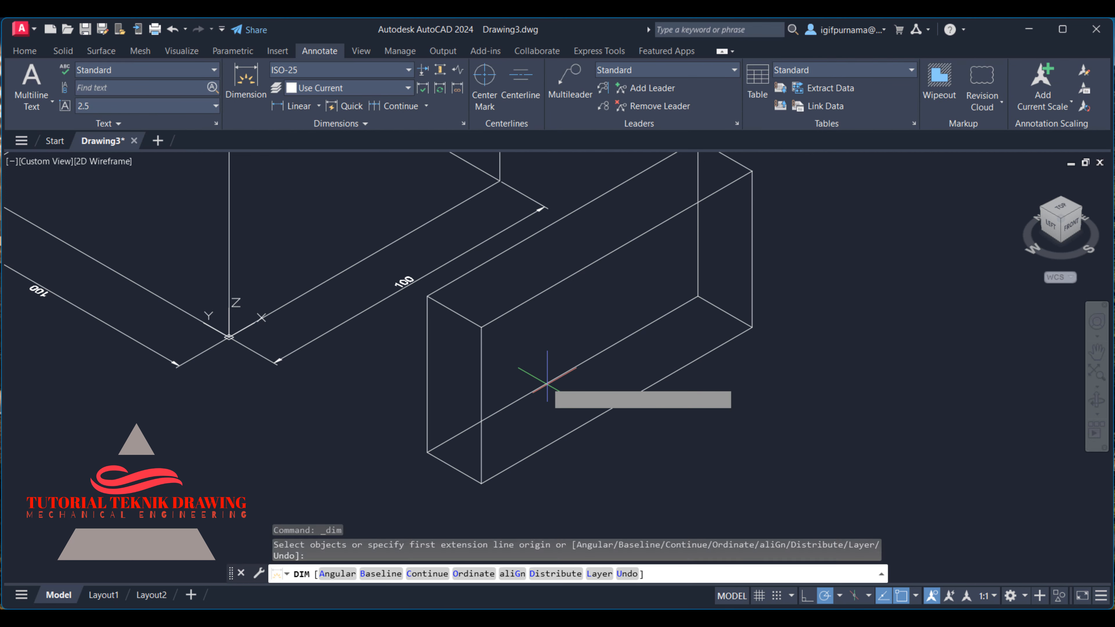
left_click(545, 380)
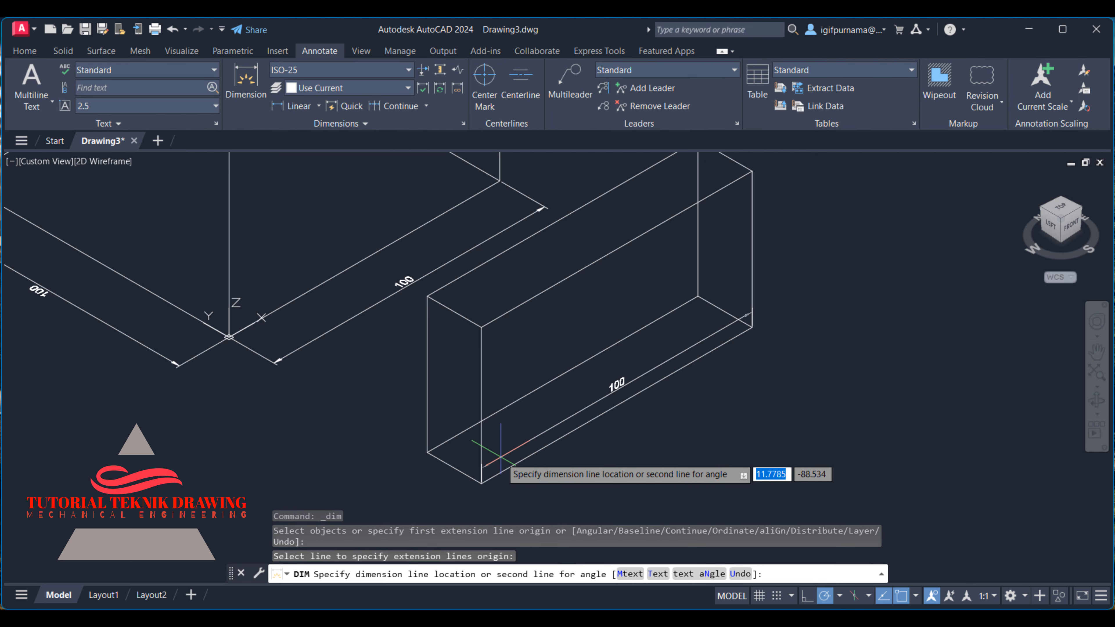
left_click(520, 504)
type("c")
key("Return")
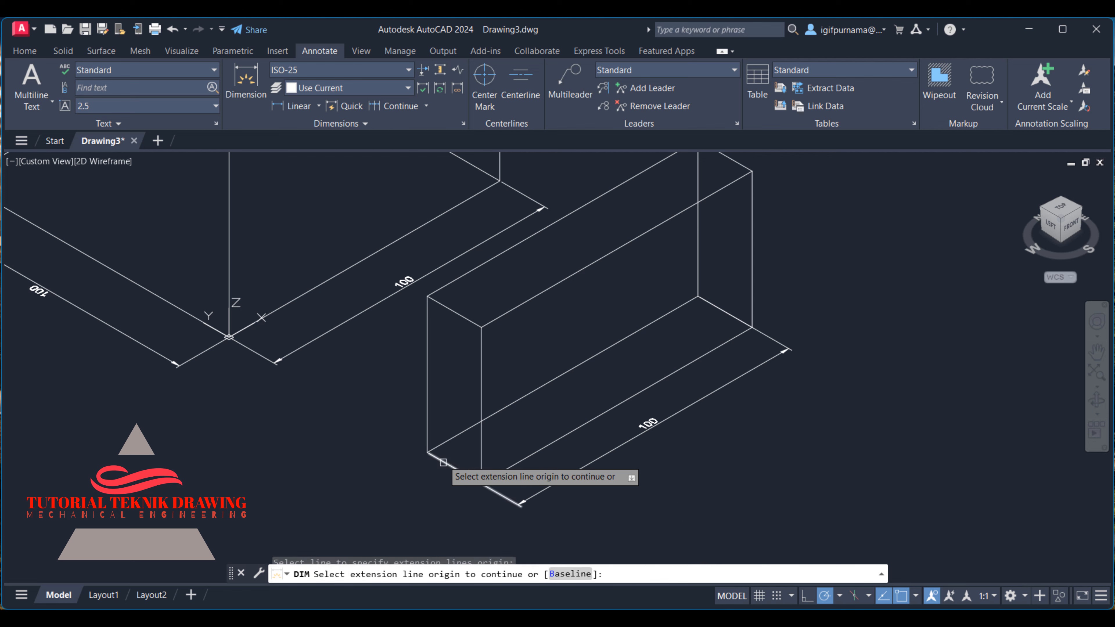
left_click(442, 460)
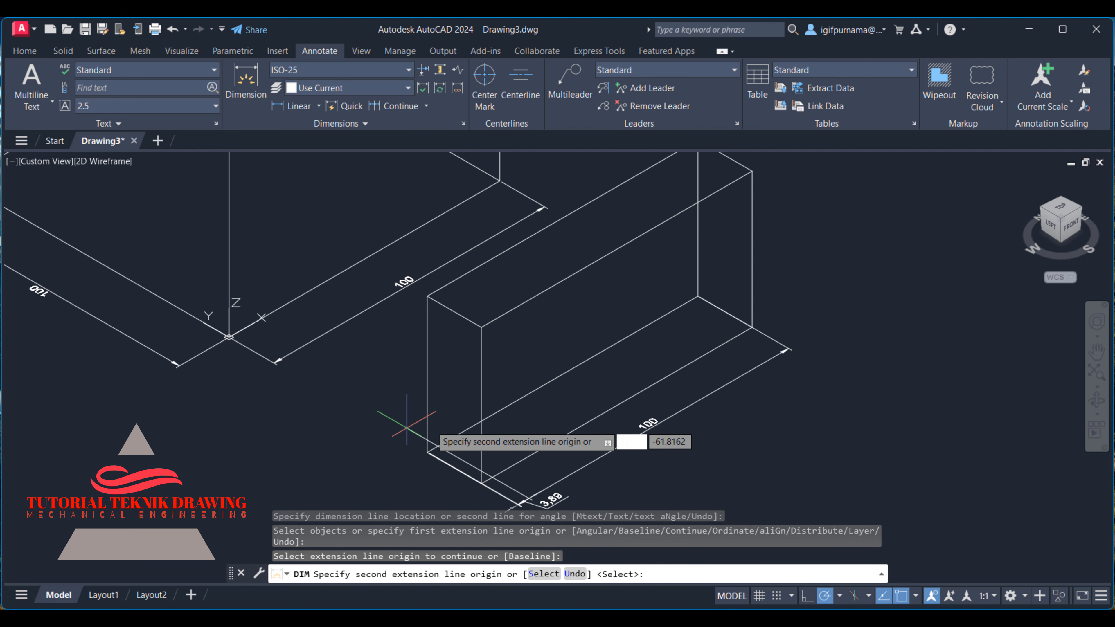
right_click(548, 395)
left_click(572, 418)
Step: Dimension the short base edge at the far end of the second box, picking its two end corners
left_click(243, 82)
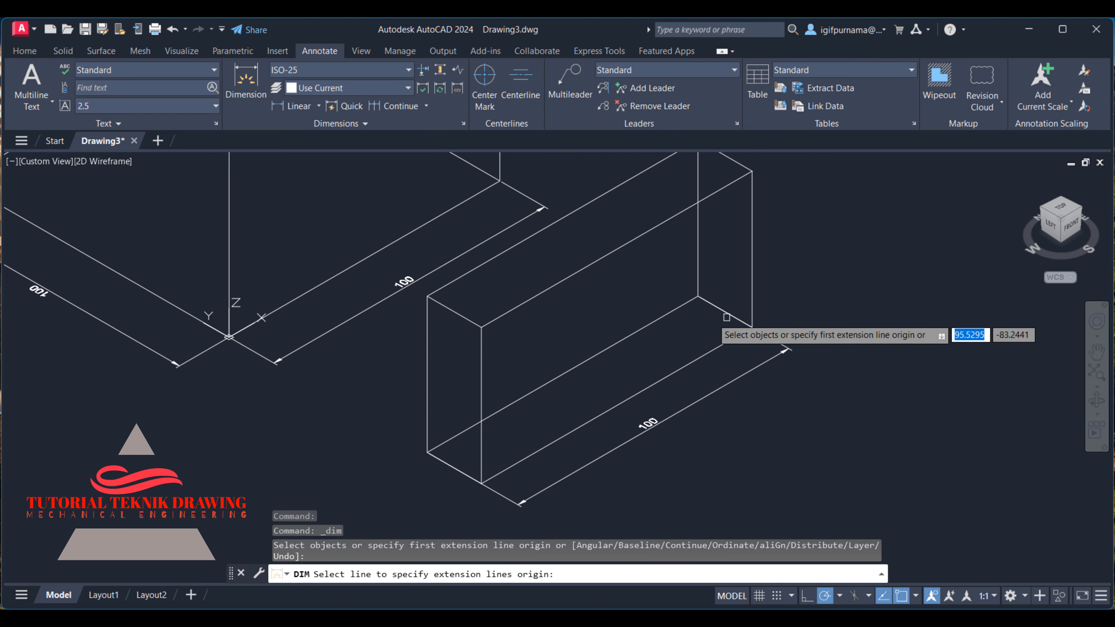
left_click(698, 295)
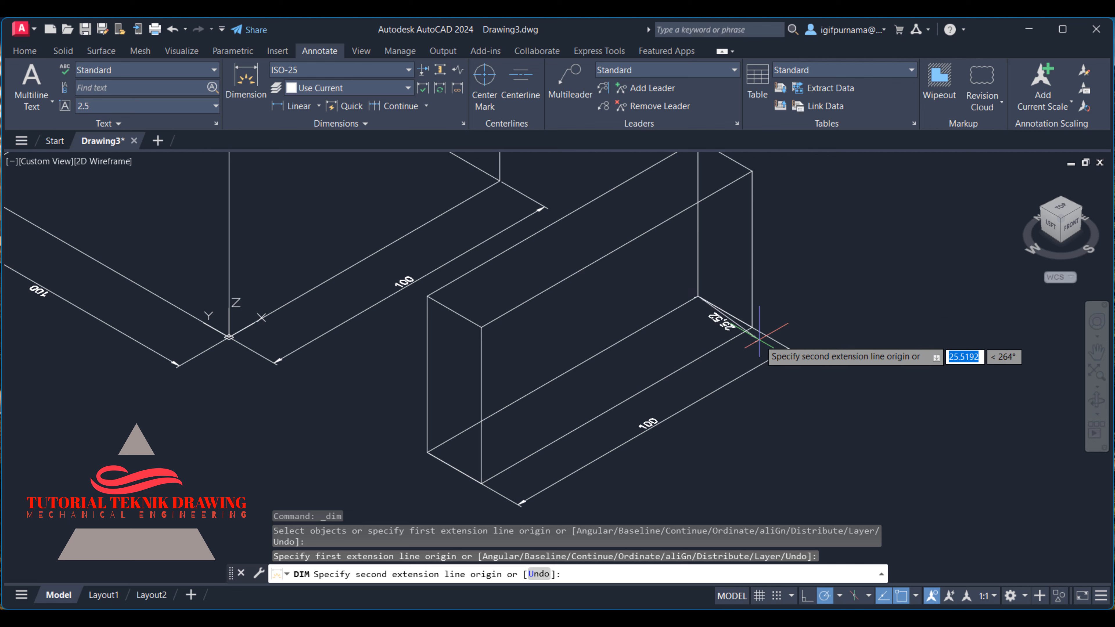
left_click(752, 327)
left_click(786, 293)
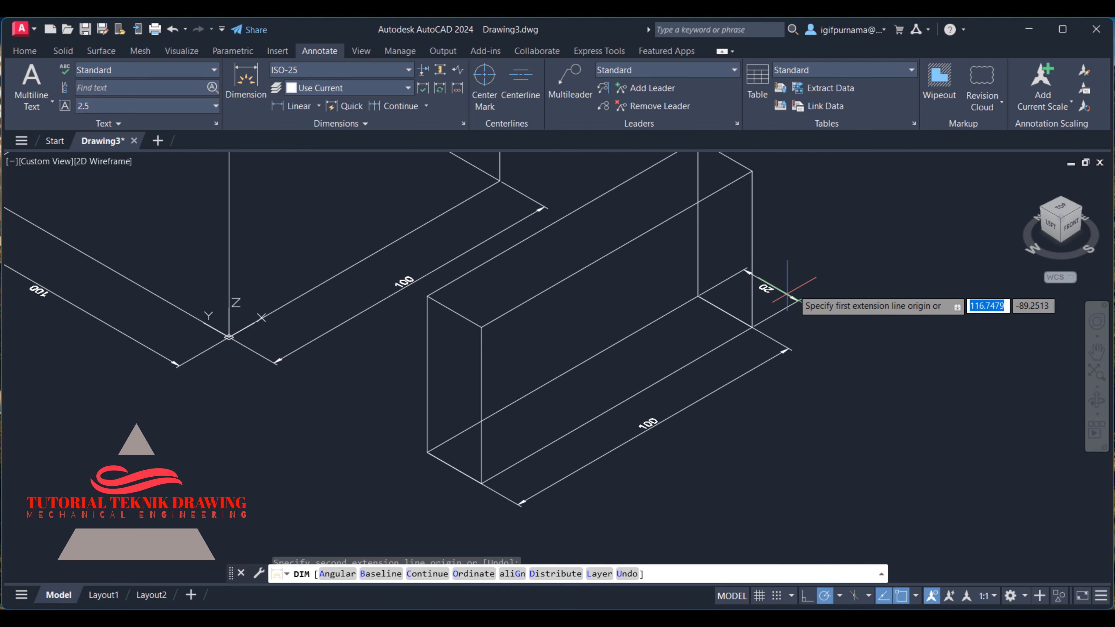
right_click(857, 241)
left_click(878, 252)
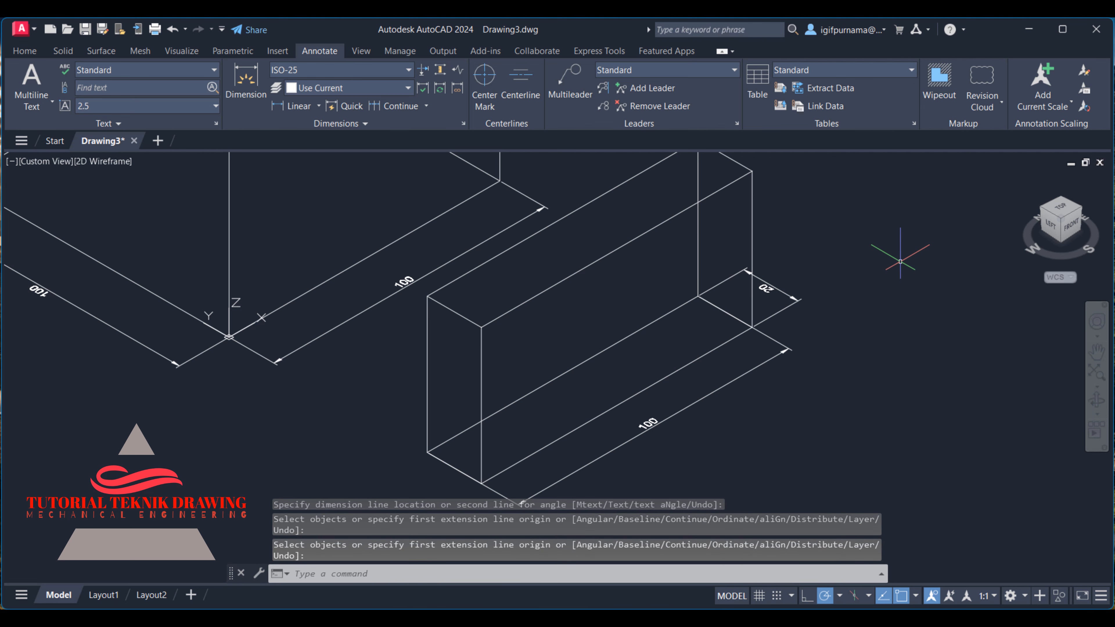
Step: Create a solid cylinder to the right of the second box with a base radius of 10 and a height of 50
scroll(355, 364, "down", 4)
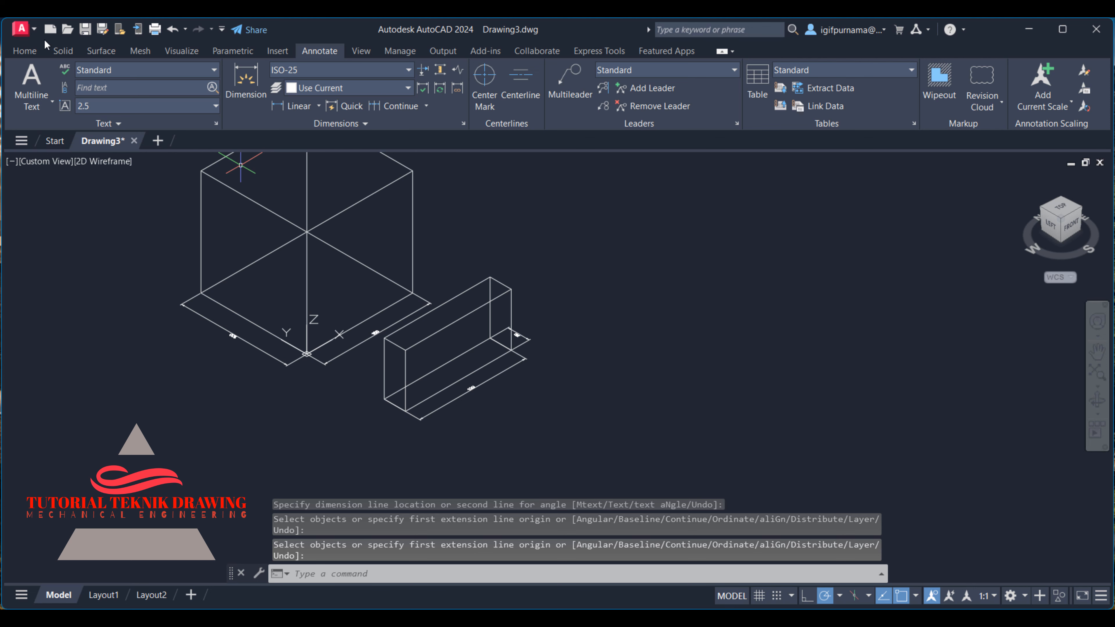
left_click(24, 50)
left_click(26, 109)
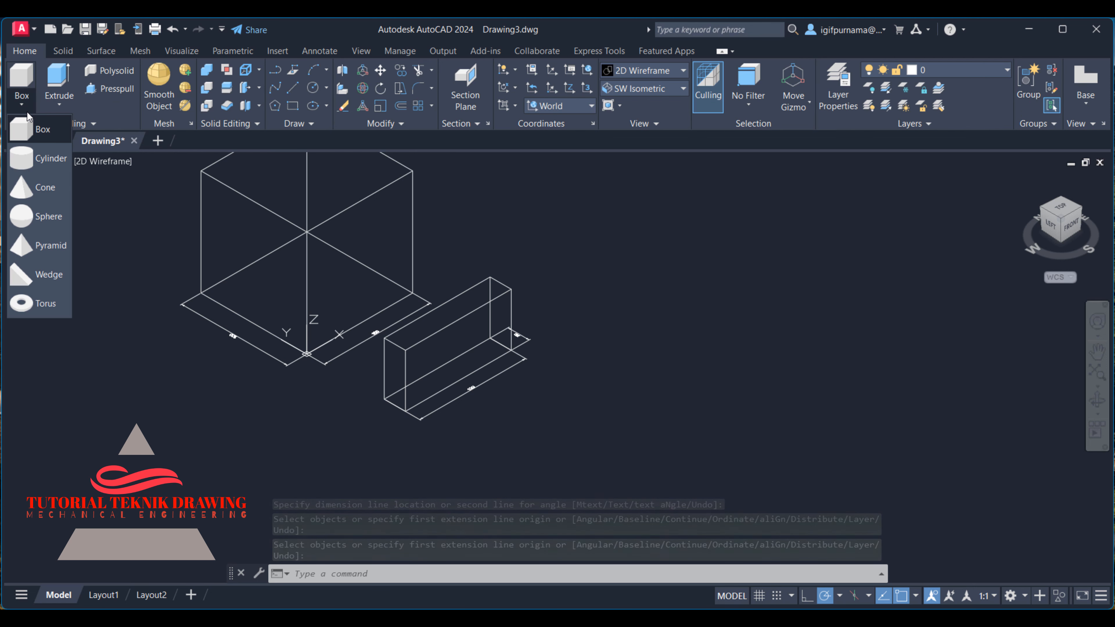
left_click(44, 158)
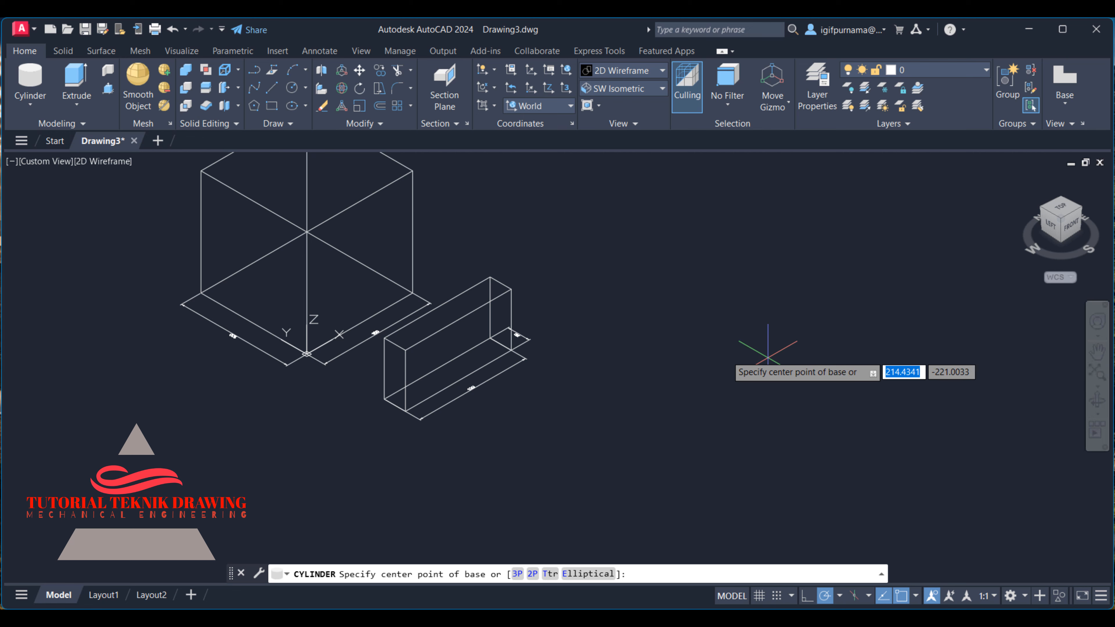
left_click(608, 357)
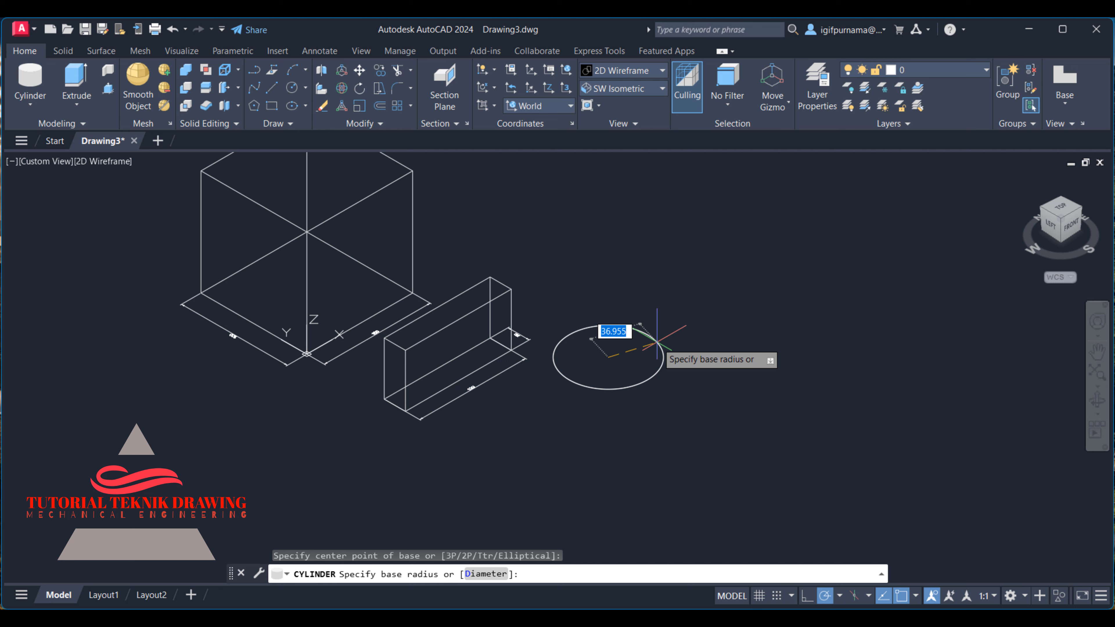
type("10")
key("Return")
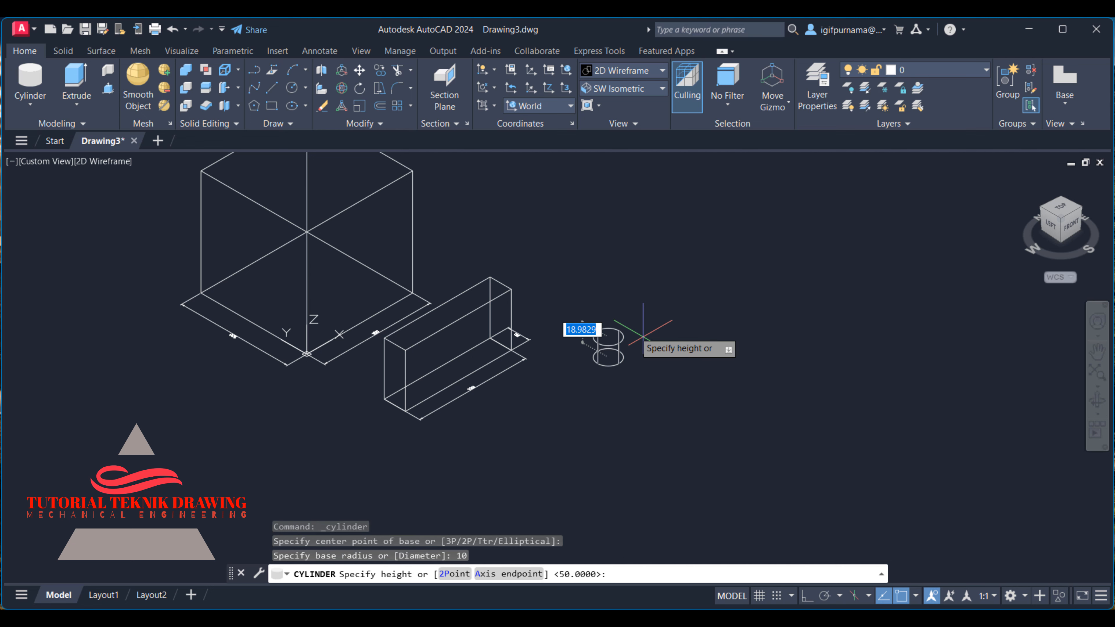
scroll(611, 275, "up", 2)
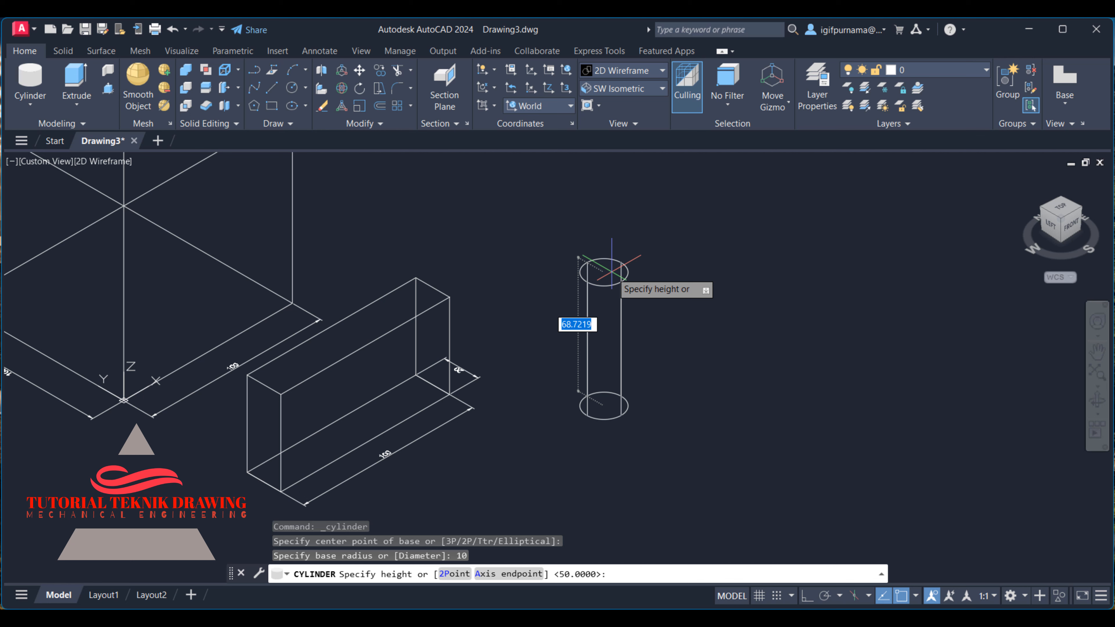
type("50")
key("Return")
Step: Add a diameter dimension to the cylinder's base circle, placed outside the solid
left_click(314, 50)
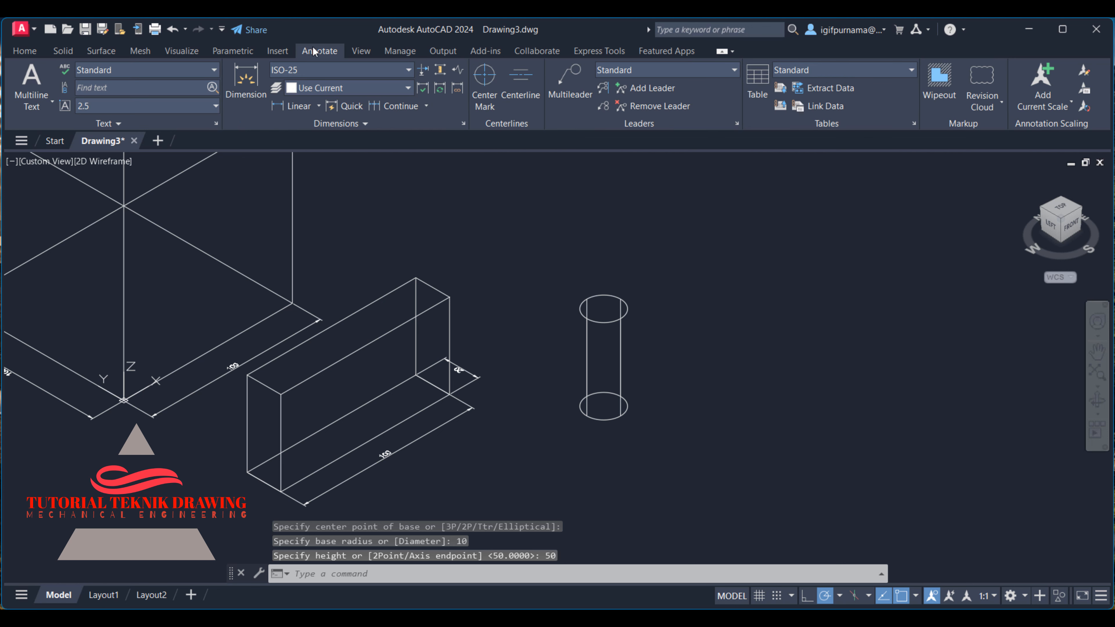
left_click(318, 107)
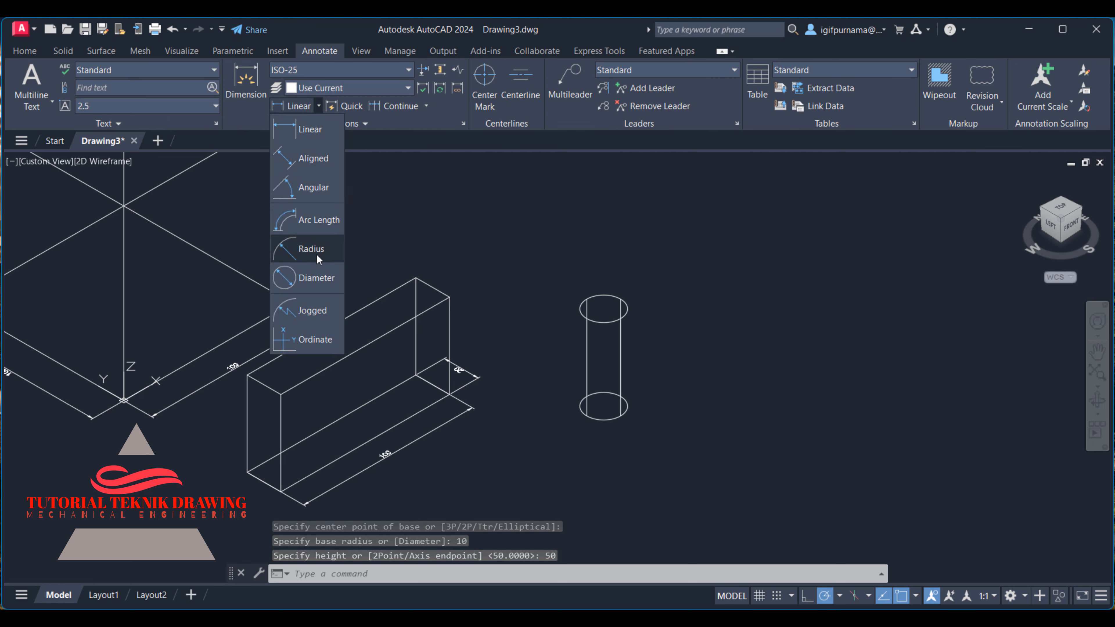
left_click(312, 284)
scroll(667, 472, "up", 2)
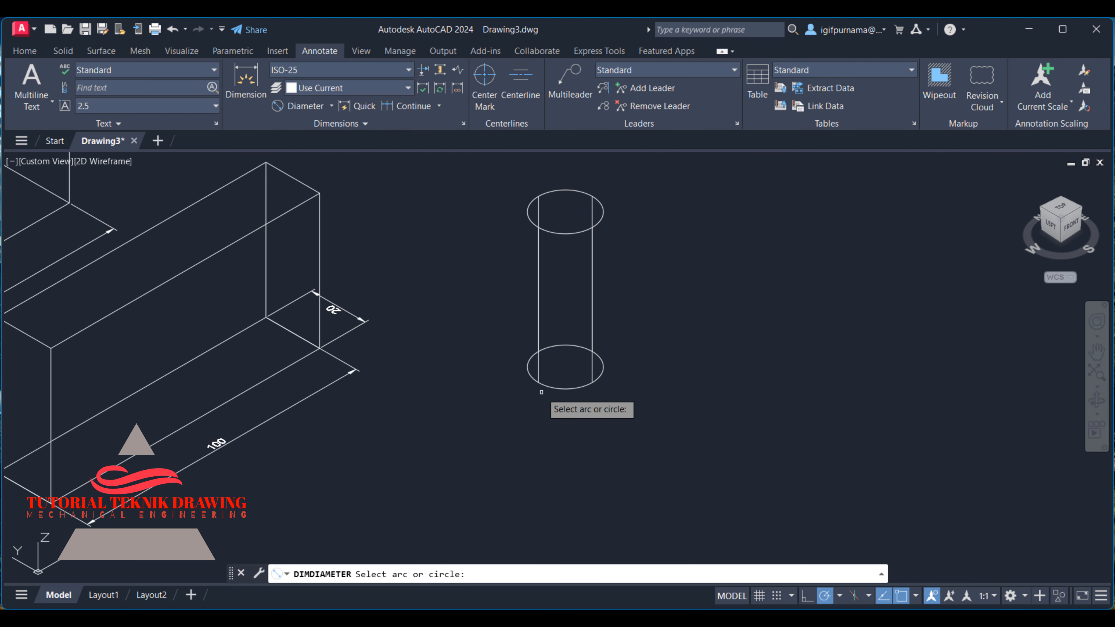
left_click(554, 385)
left_click(509, 444)
Step: Create a solid cone in front of the cylinder with a base radius of 15 and a height of 30
scroll(779, 249, "down", 4)
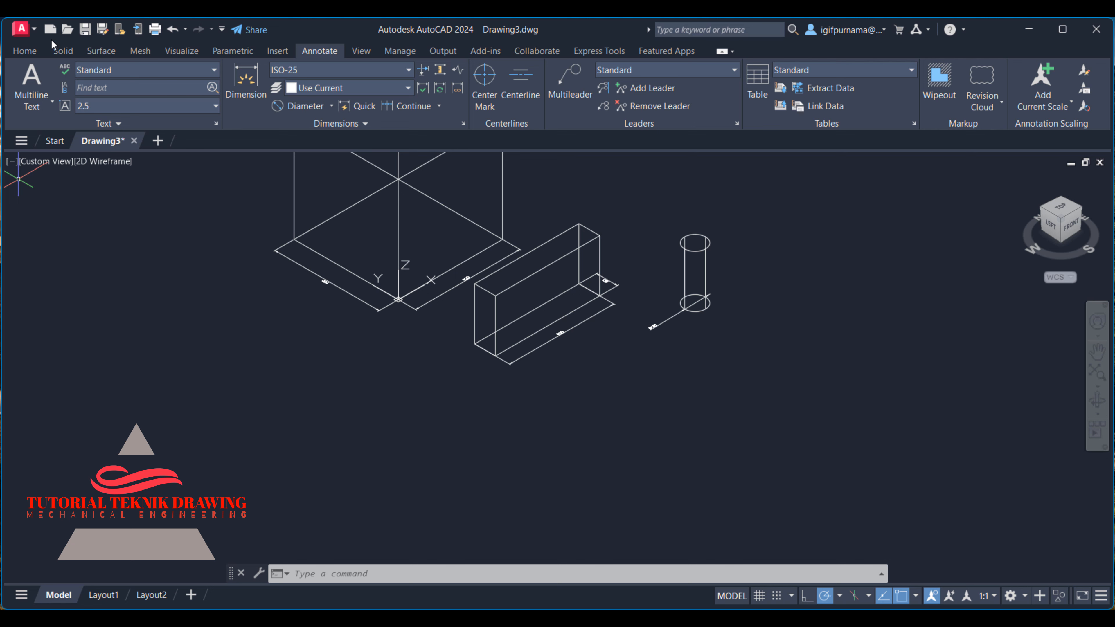
left_click(17, 54)
left_click(32, 104)
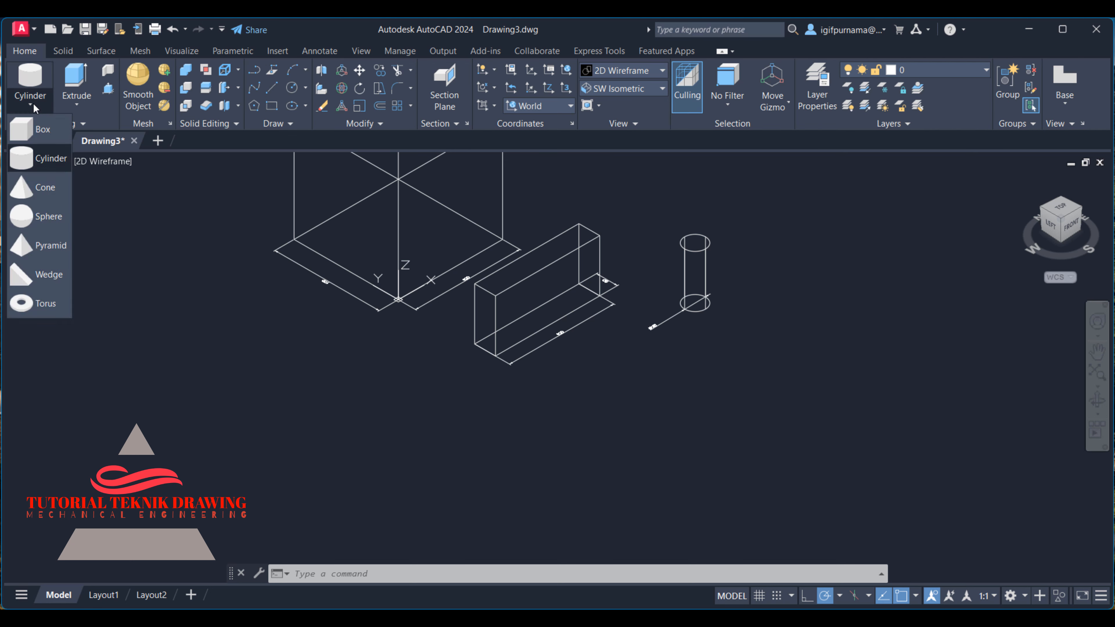
left_click(49, 189)
scroll(797, 369, "up", 3)
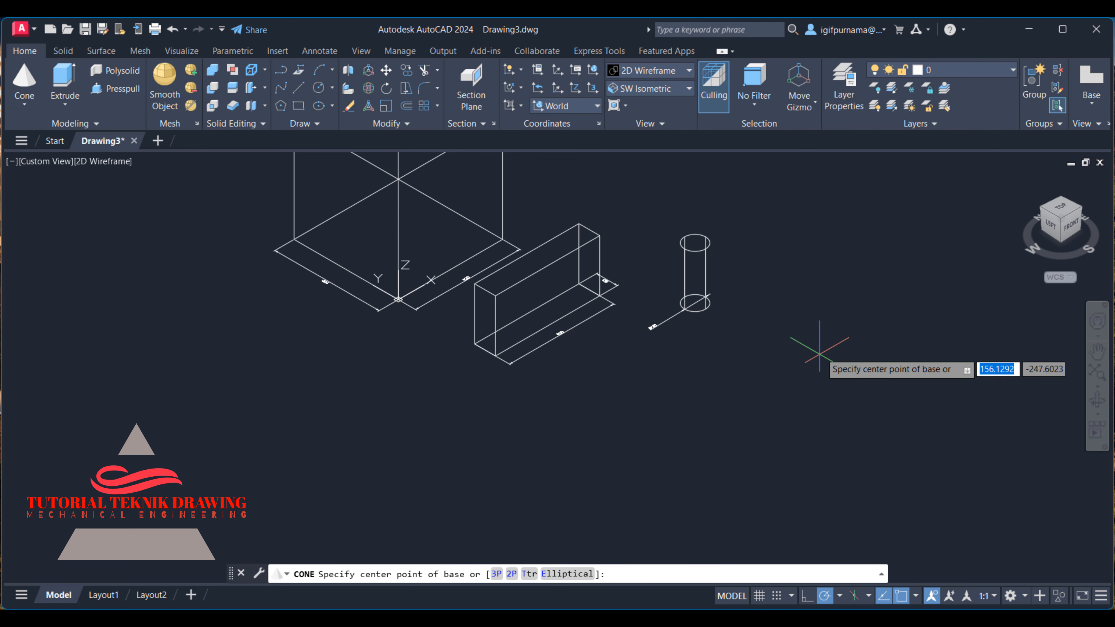
left_click(671, 363)
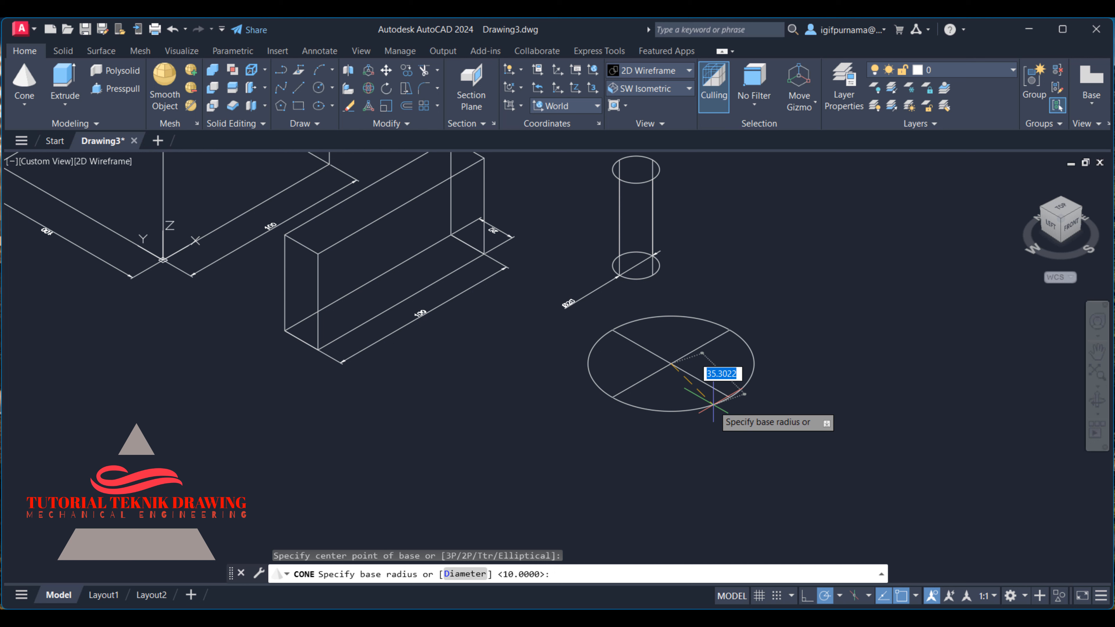
type("15")
key("Return")
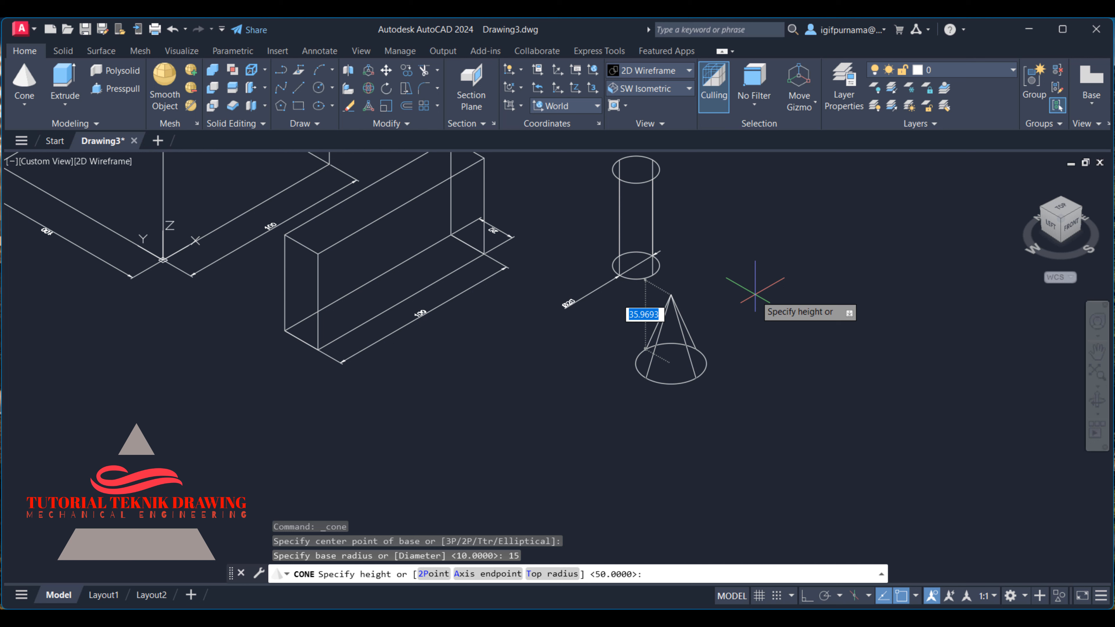
type("30")
key("Return")
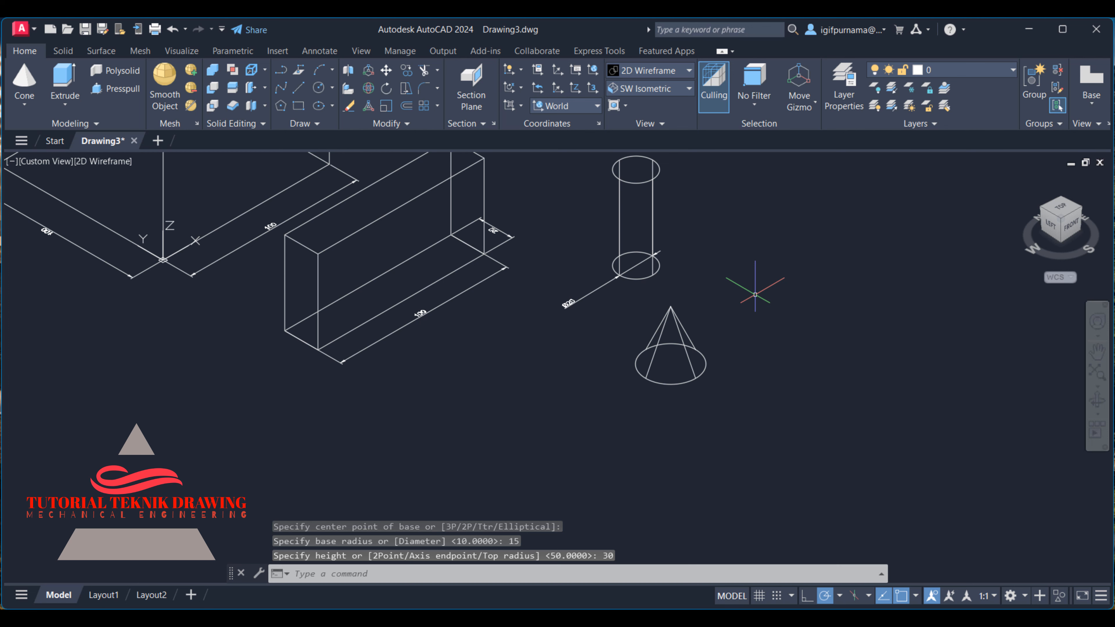
Step: Turn the cone into a truncated cone by grip-editing its top radius to 5
scroll(630, 327, "up", 4)
left_click(791, 280)
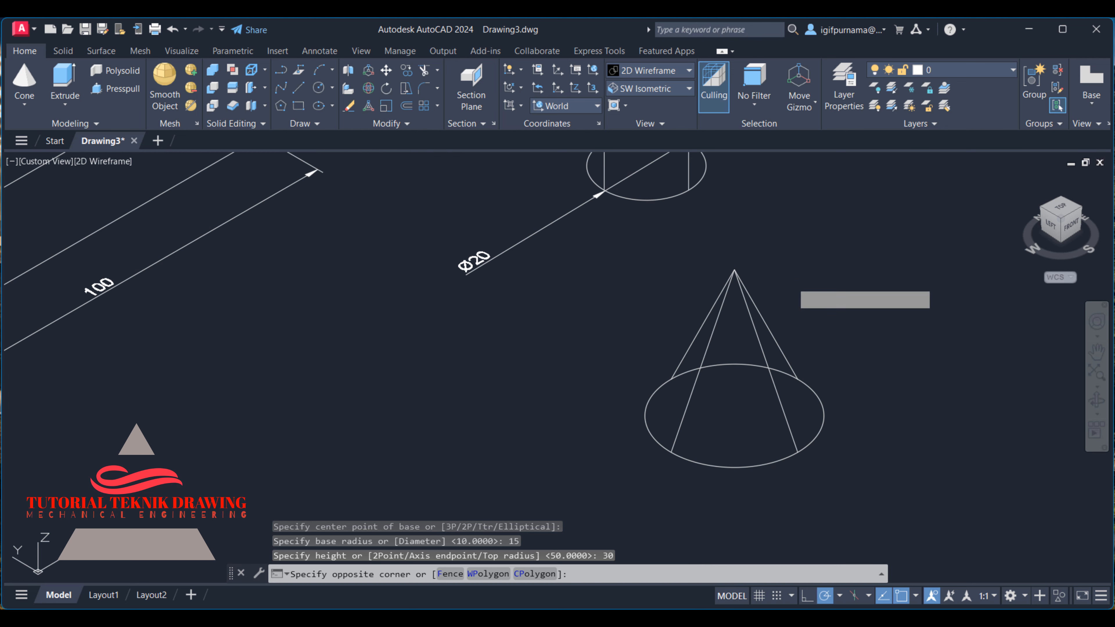
left_click(728, 277)
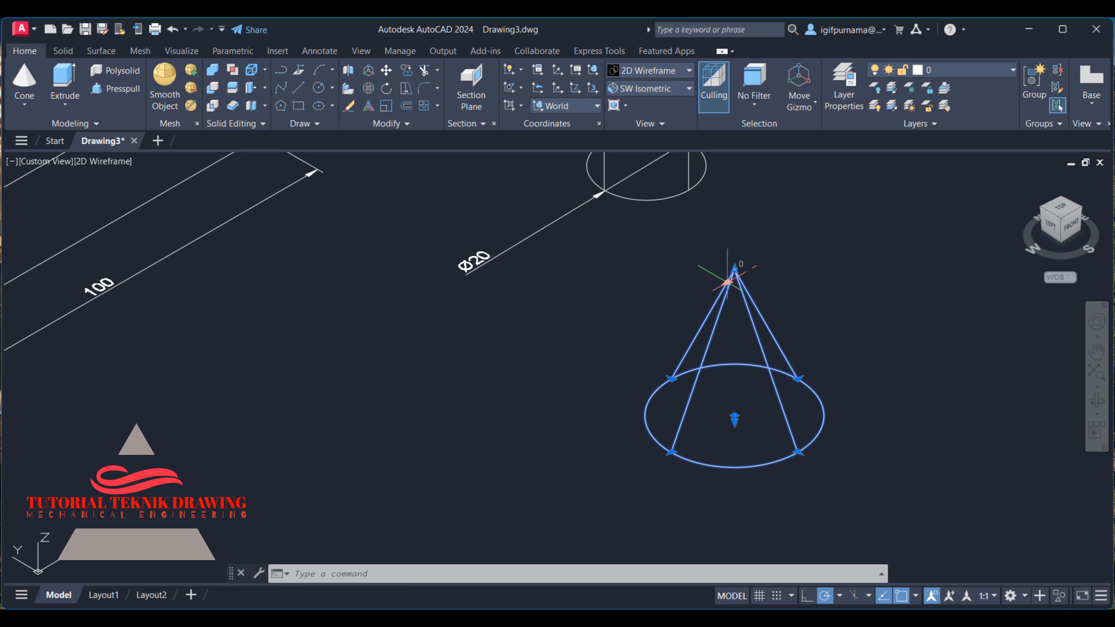
left_click(727, 281)
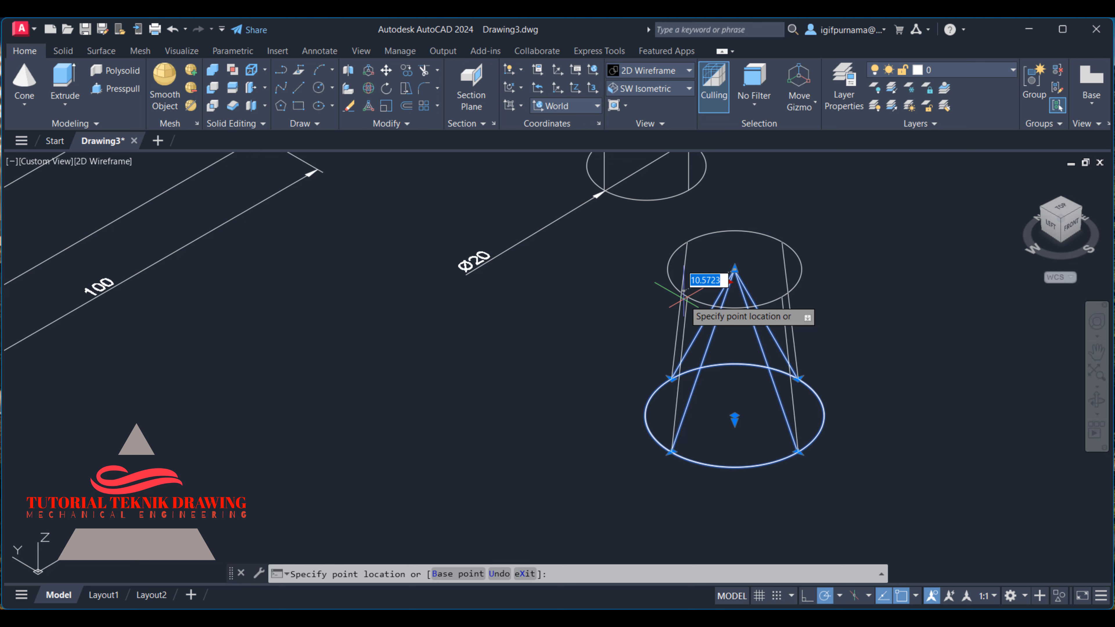
key("BackSpace")
type("5")
key("Return")
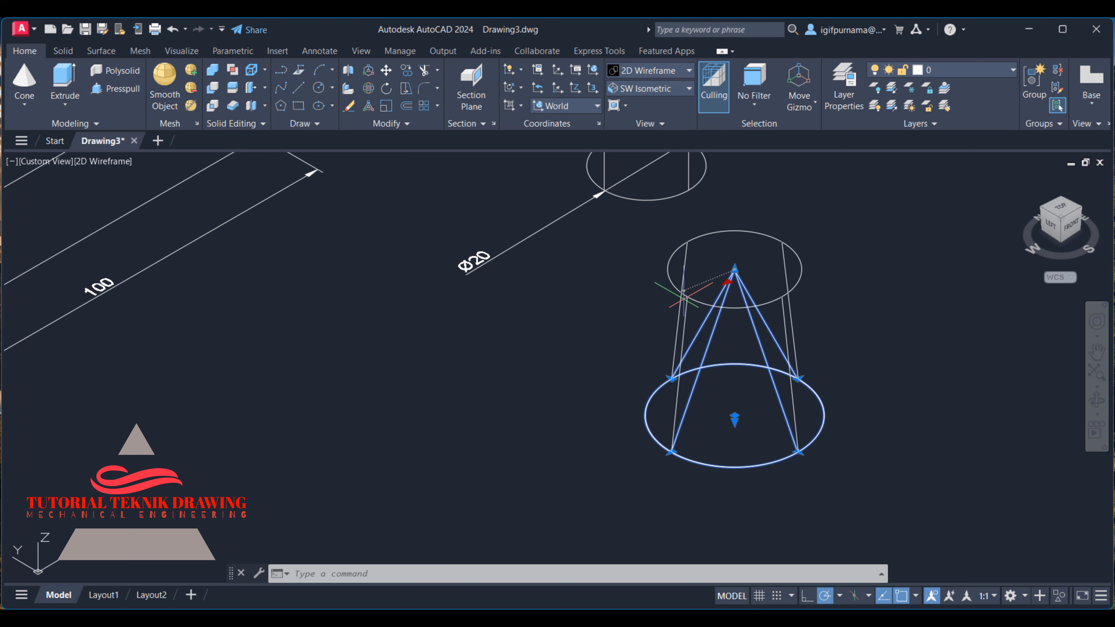
key("Escape")
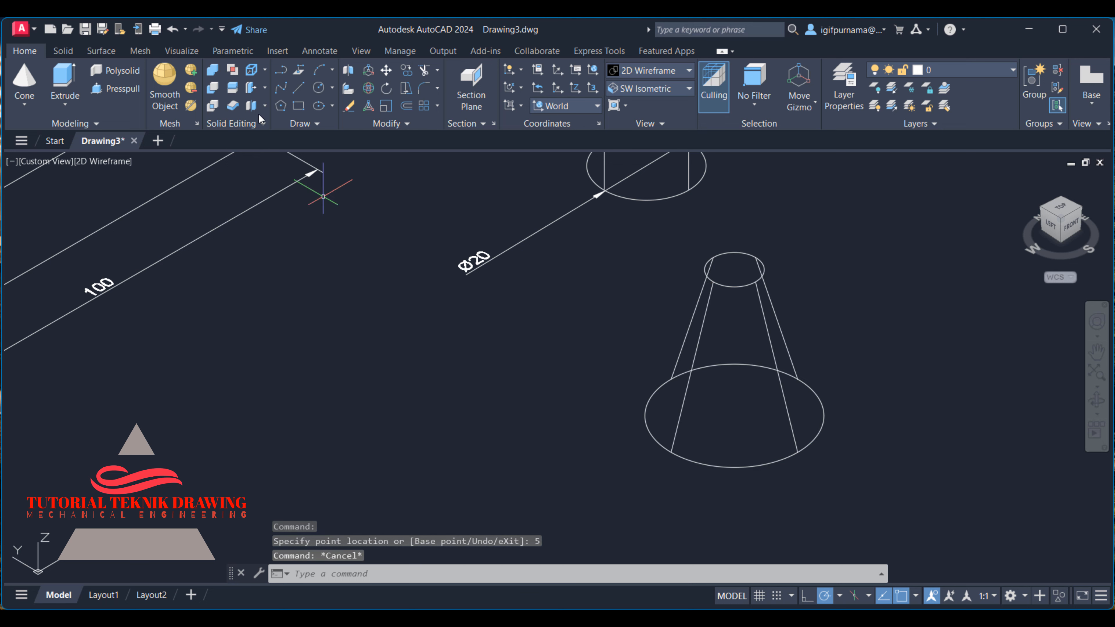
Step: Add a diameter dimension to the truncated cone's base circle, with the text just outside the circle
left_click(319, 50)
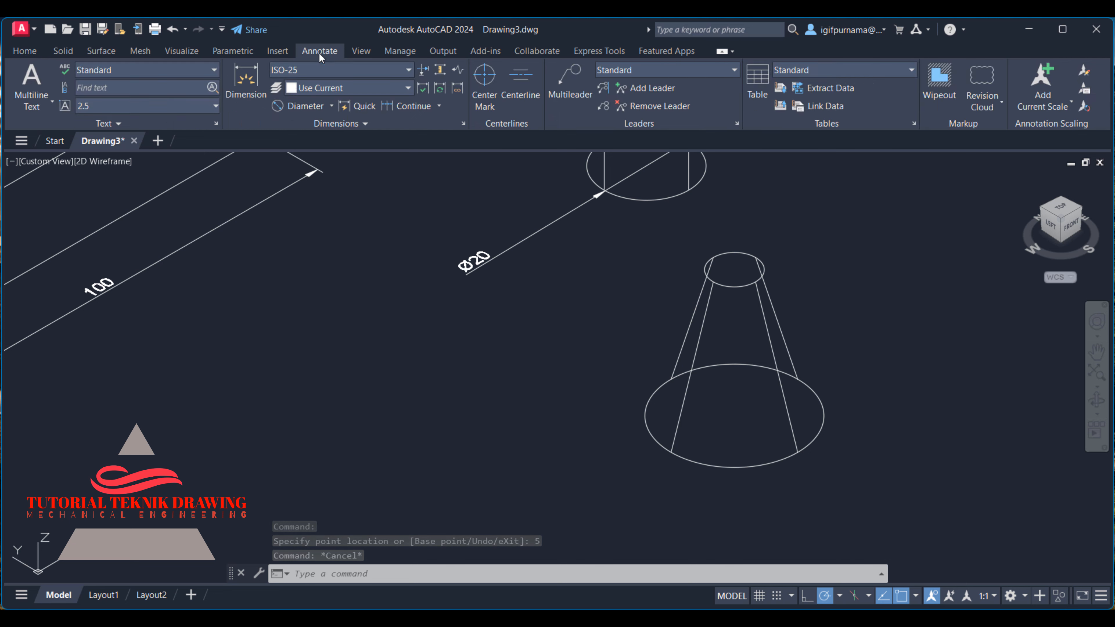
left_click(303, 106)
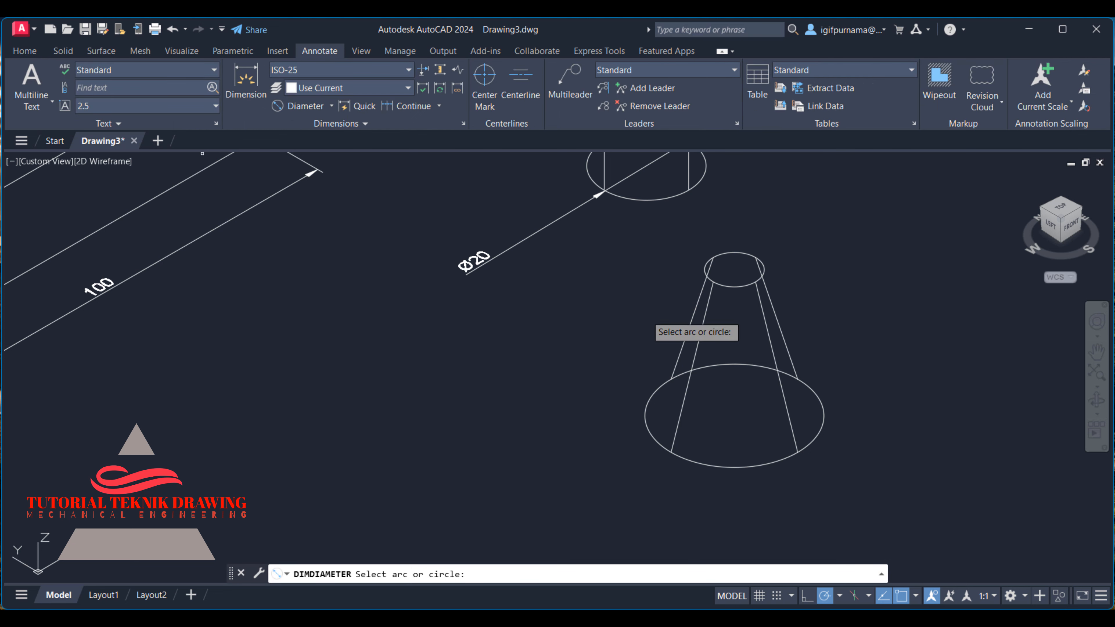
left_click(755, 465)
left_click(729, 503)
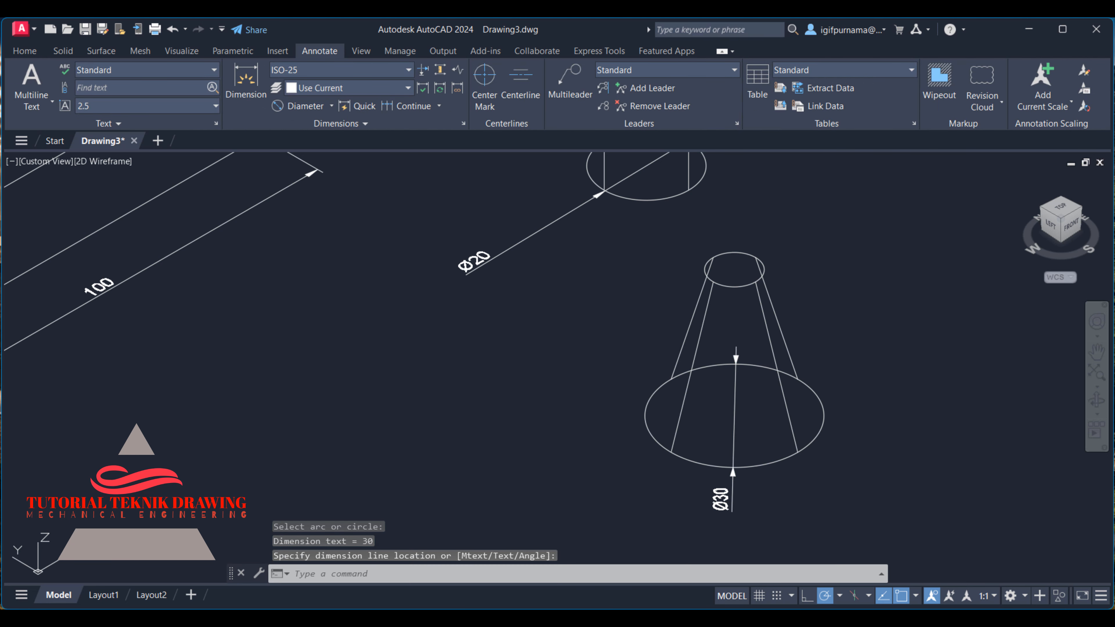
Step: Add a diameter dimension to the truncated cone's small top circle, with the text outside the solid
left_click(305, 107)
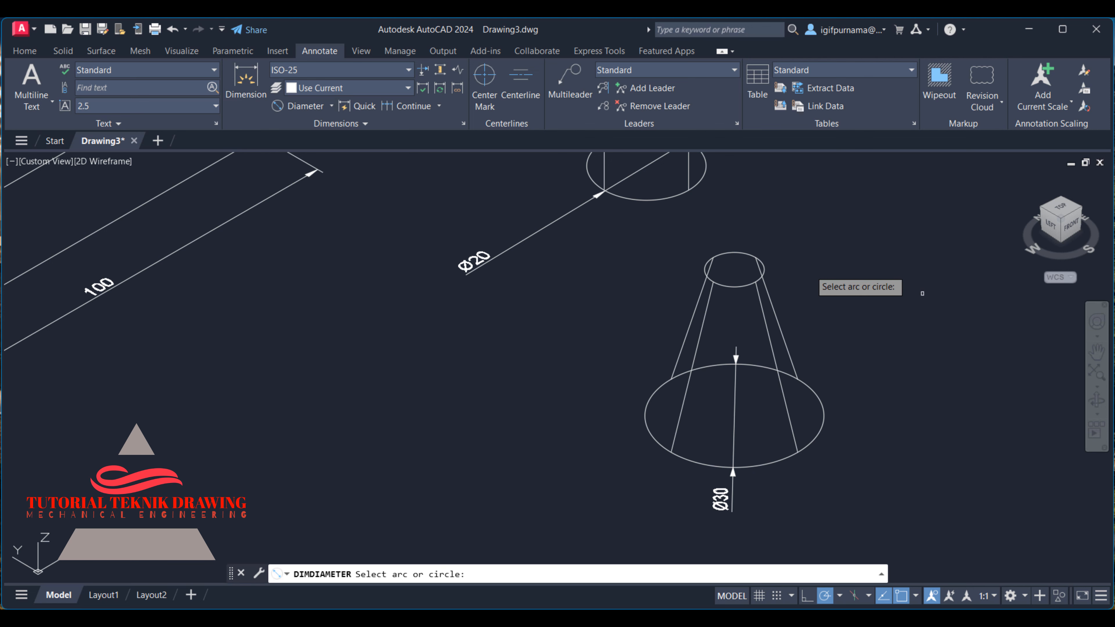
left_click(733, 252)
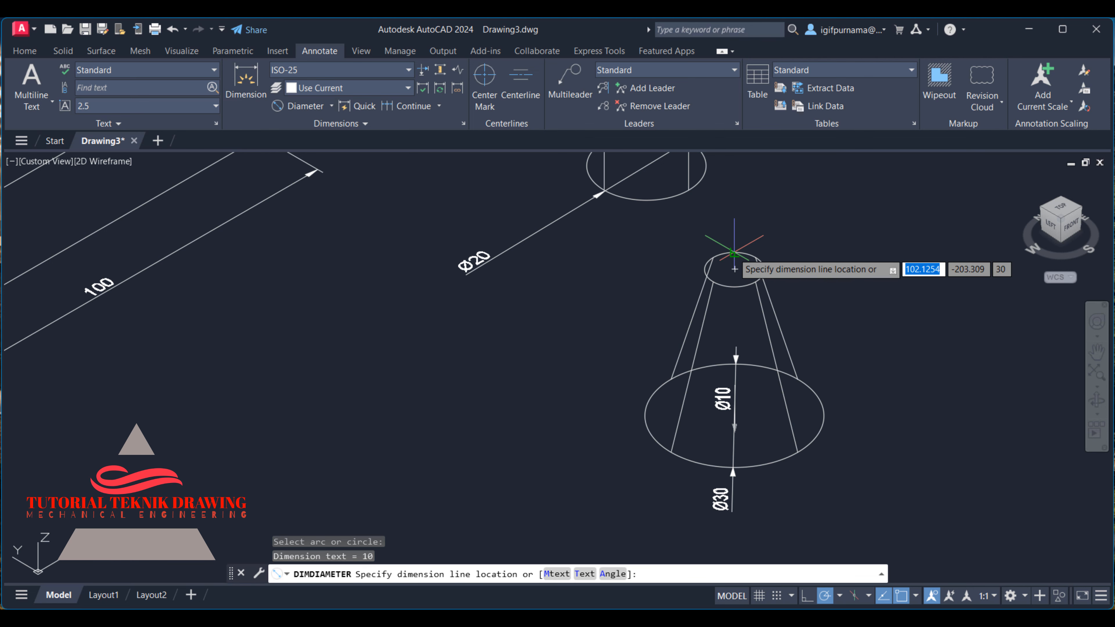
left_click(774, 222)
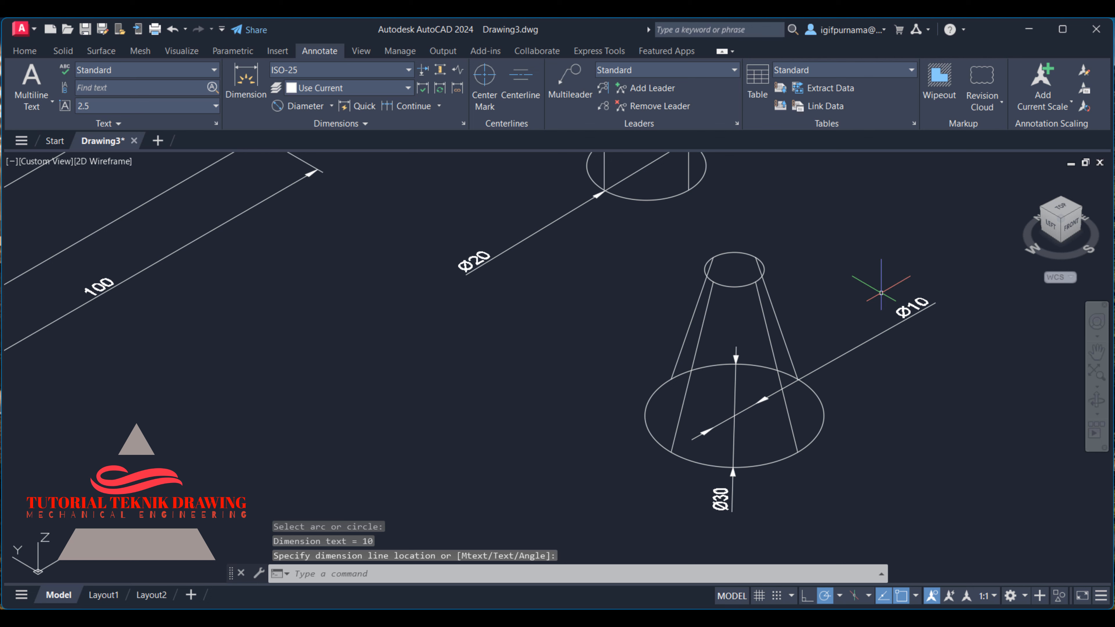
Step: Create a solid wedge in front of the large cube with the Length option: length 100, width 30, height 100
scroll(685, 288, "down", 6)
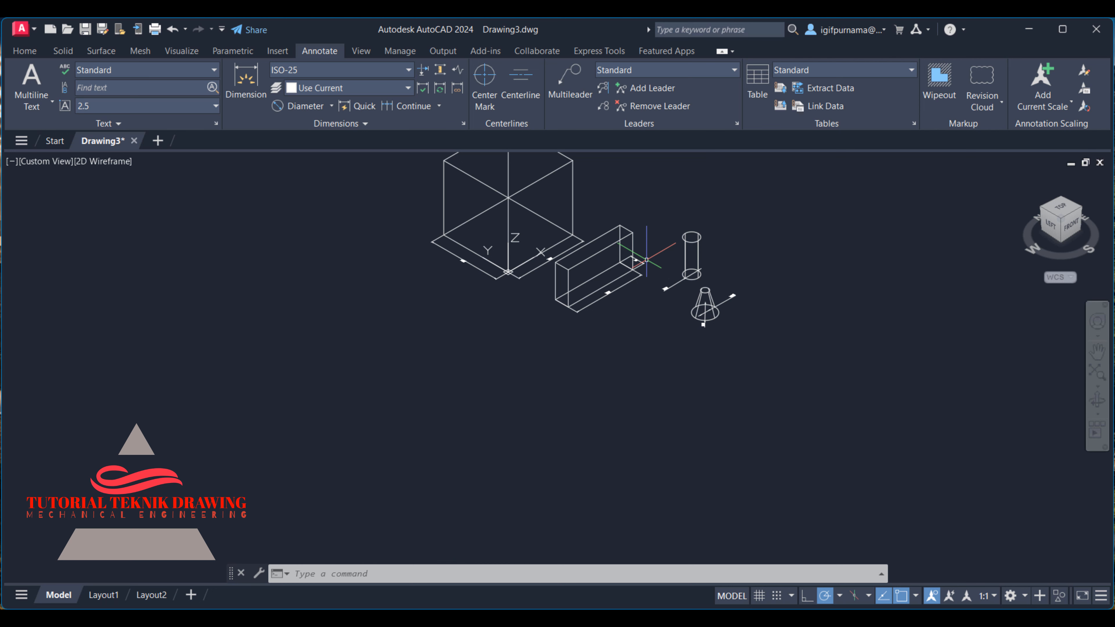
left_click(24, 50)
left_click(26, 106)
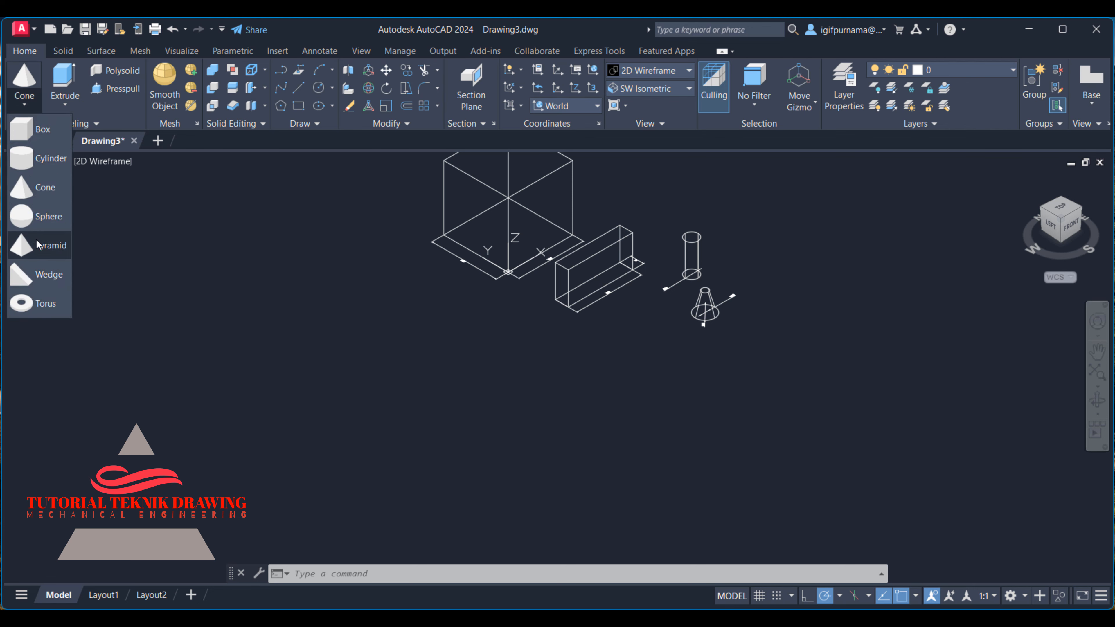
left_click(17, 280)
left_click(324, 400)
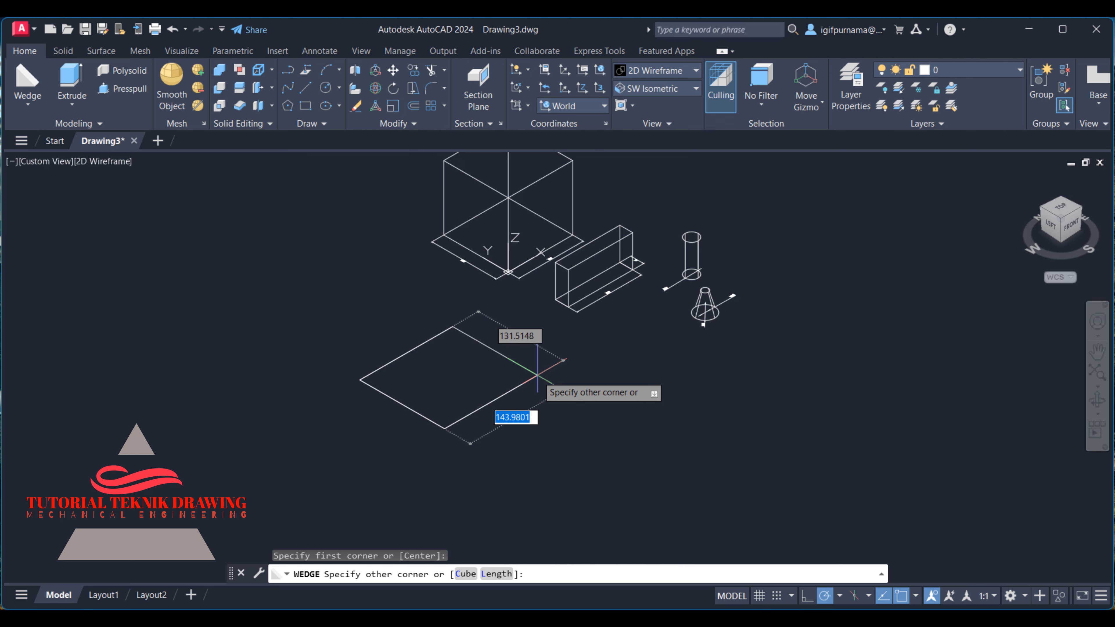
type("l")
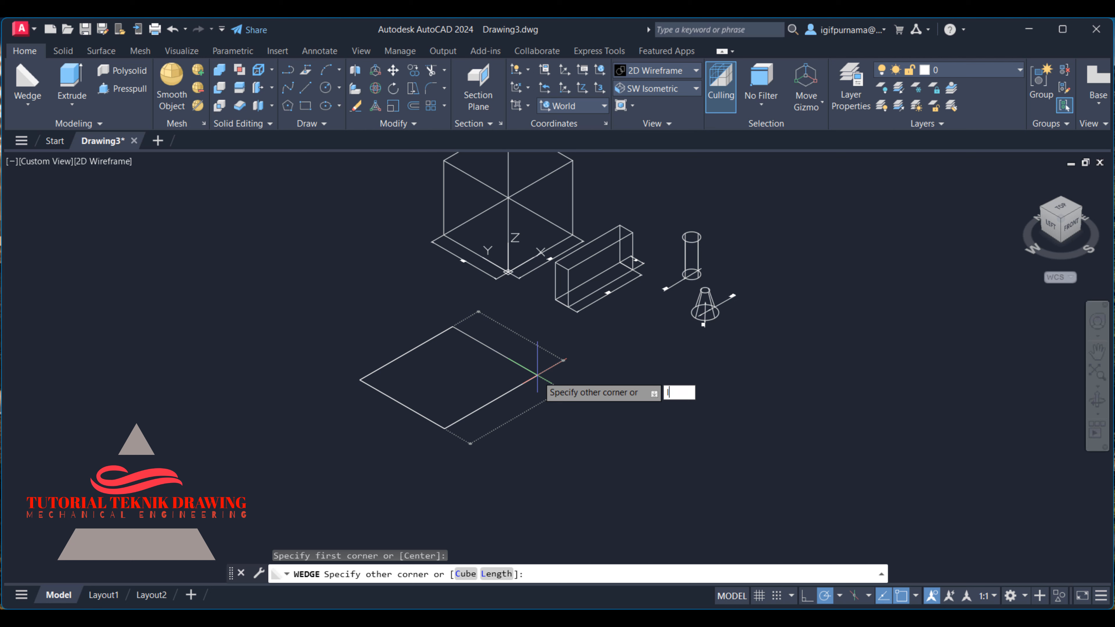
key("Return")
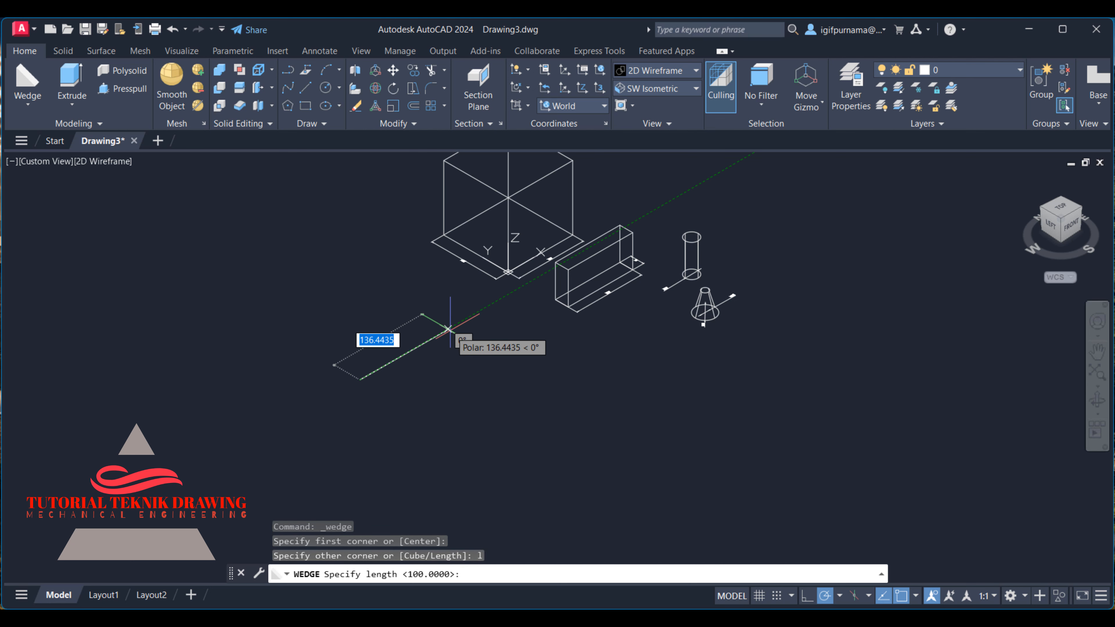
type("100")
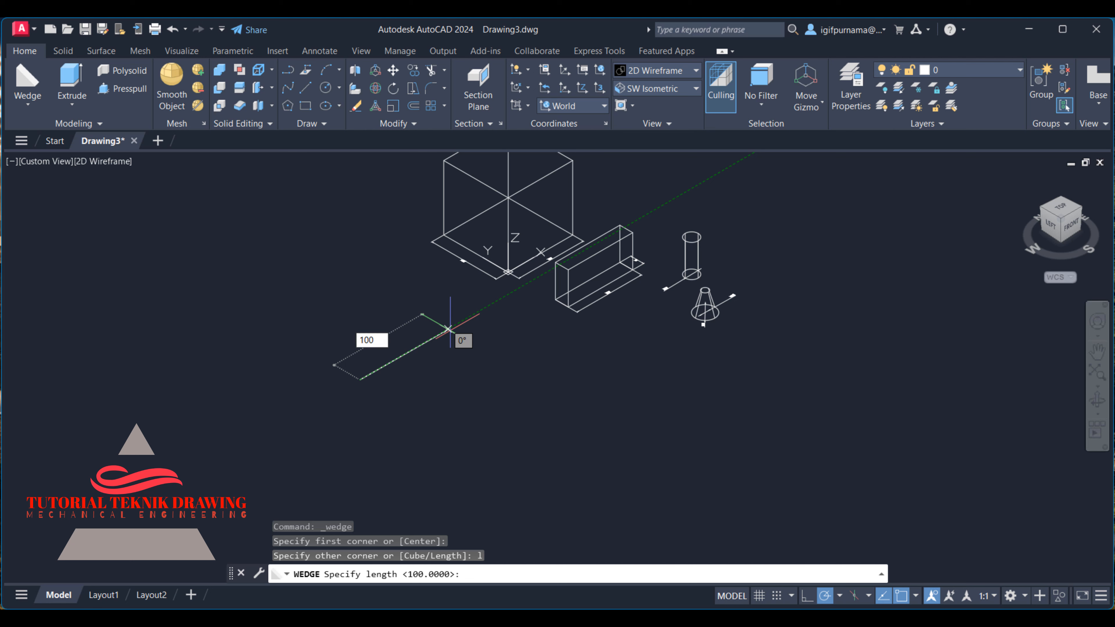
key("Return")
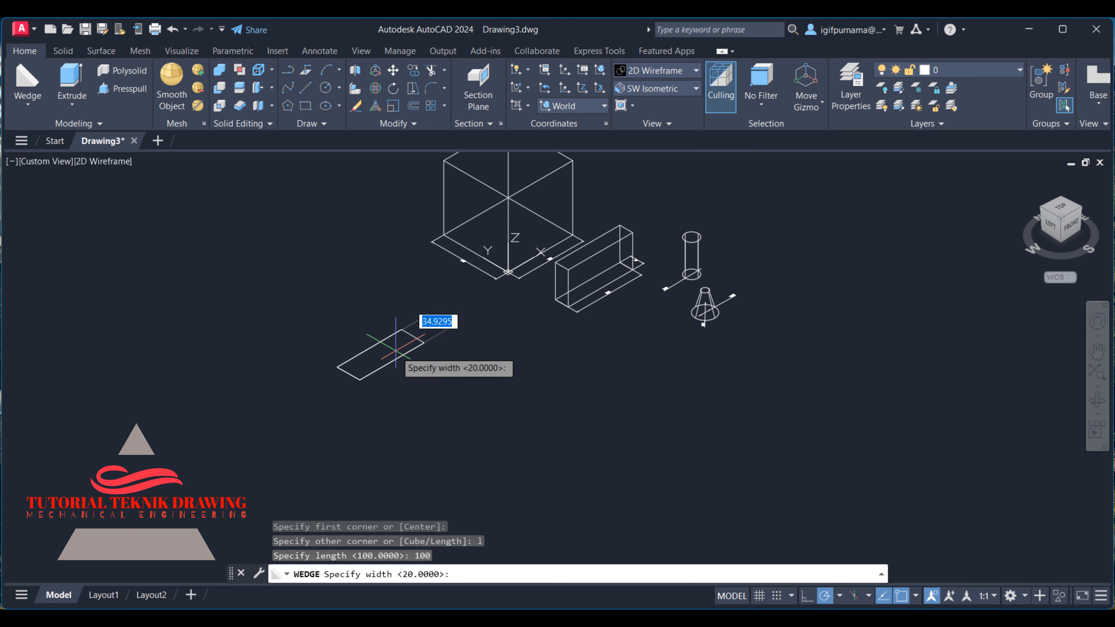
type("30")
key("Return")
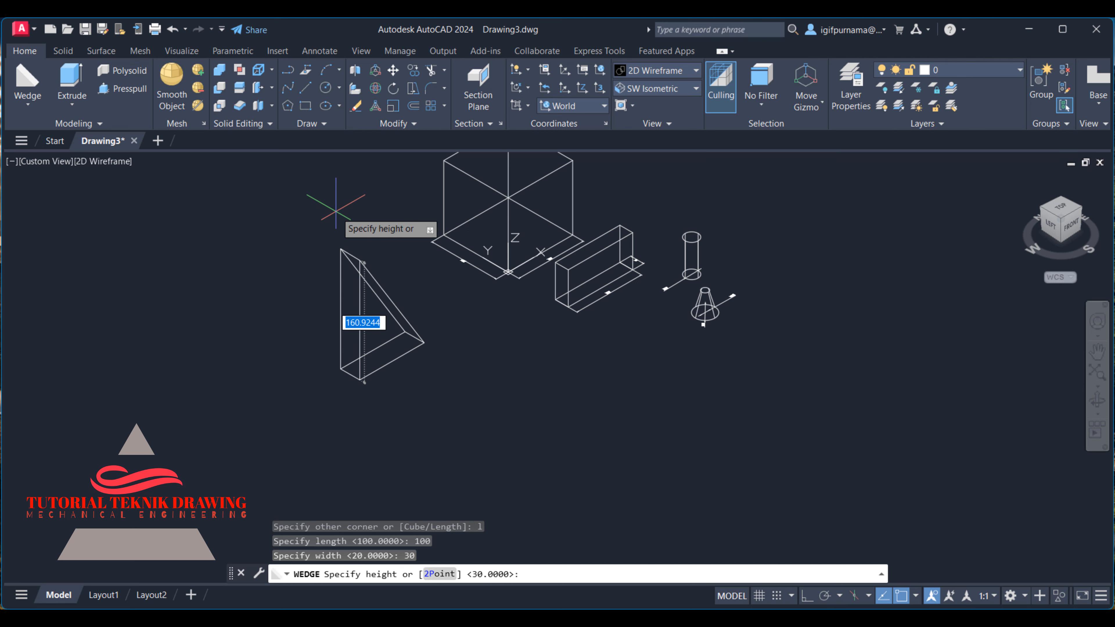
type("100")
key("Return")
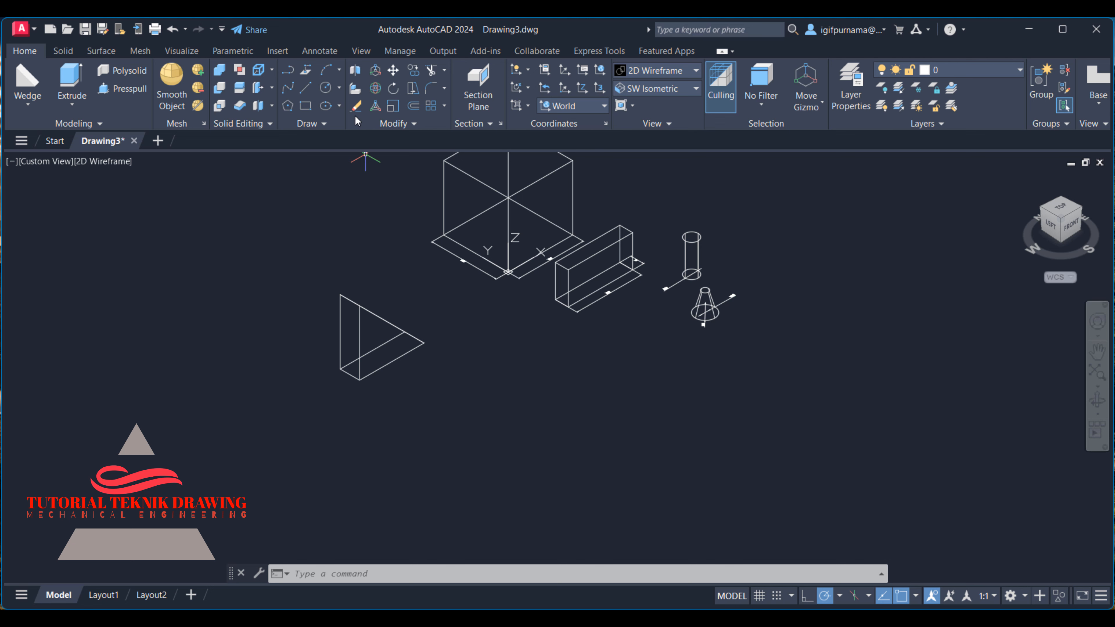
Step: Erase all solids and dimensions from the drawing with a crossing window
left_click(356, 106)
scroll(452, 306, "down", 5)
left_click(729, 425)
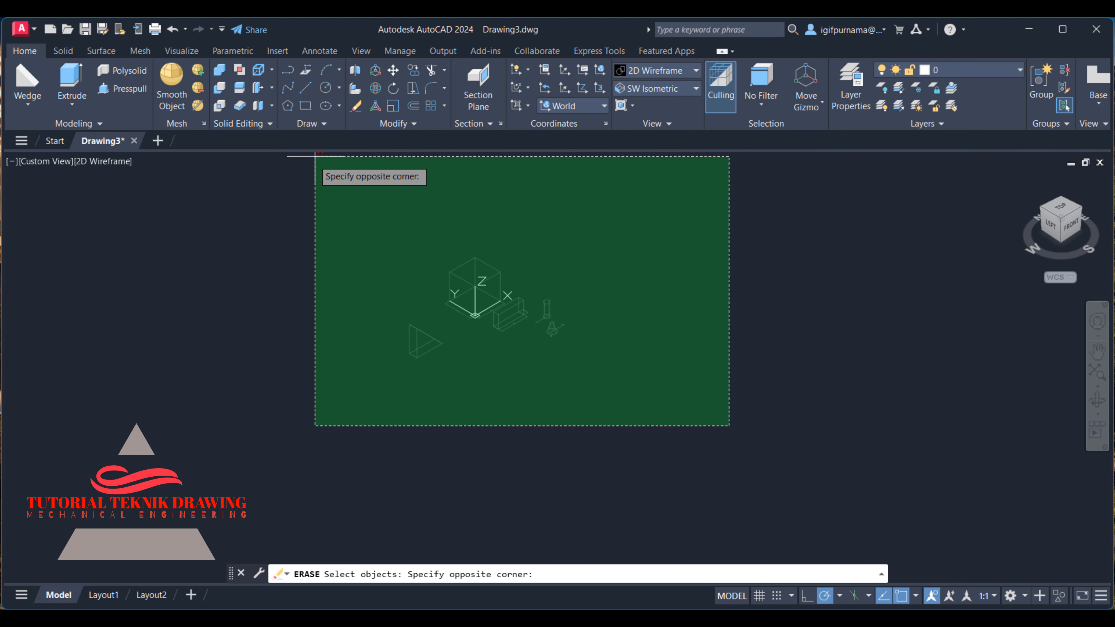
left_click(283, 152)
key("Return")
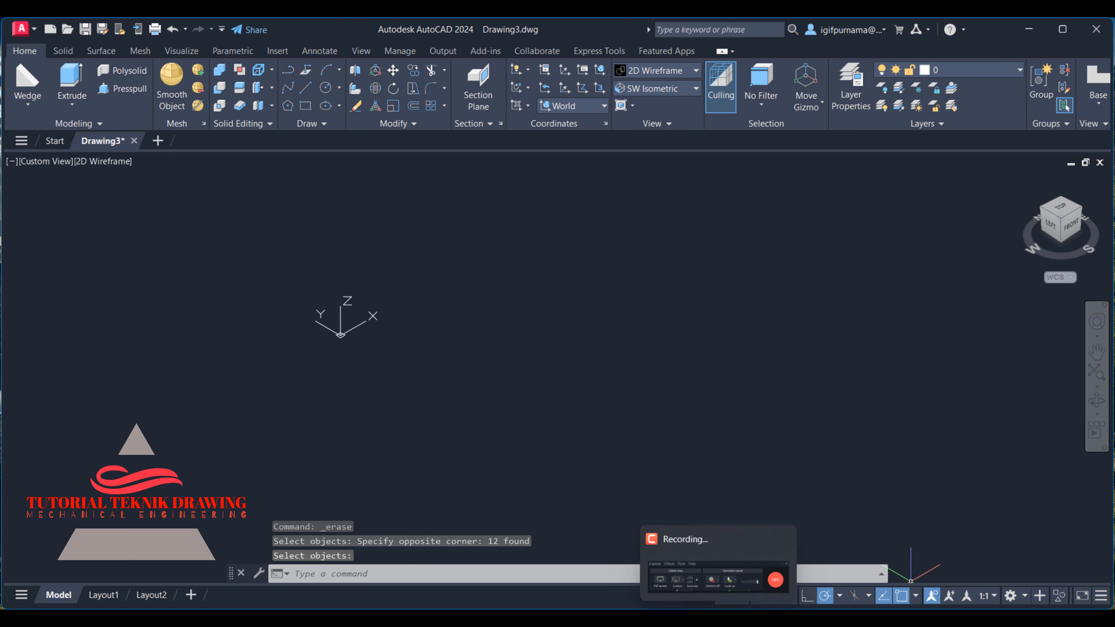
Step: Switch to the reference image, examine the bracket's isometric shape and dimensions, and return to AutoCAD
left_click(718, 617)
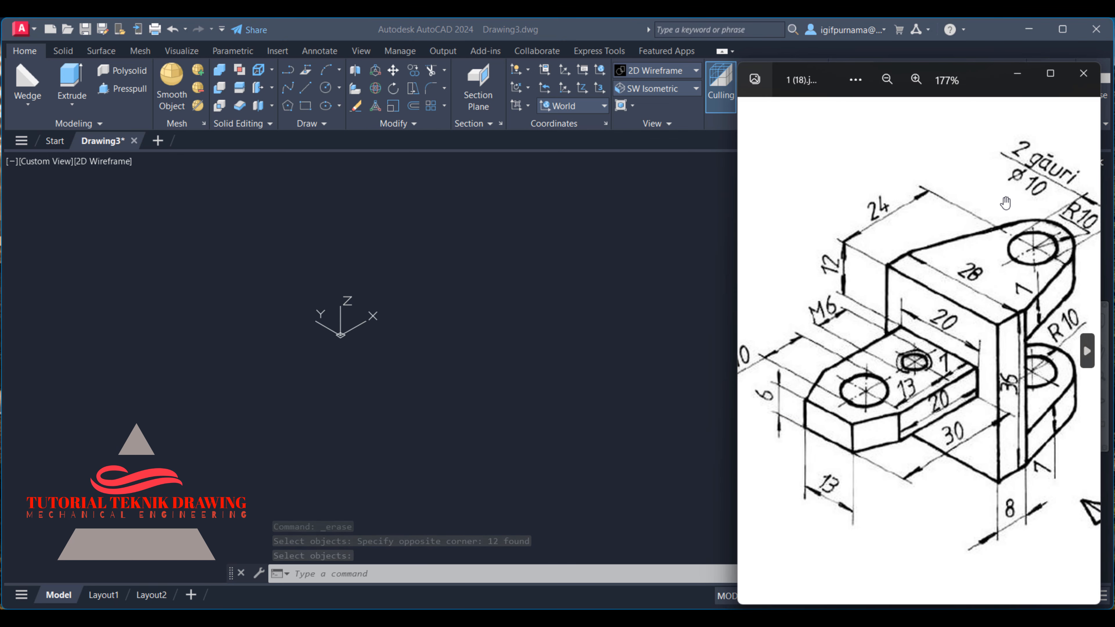
scroll(988, 216, "down", 3)
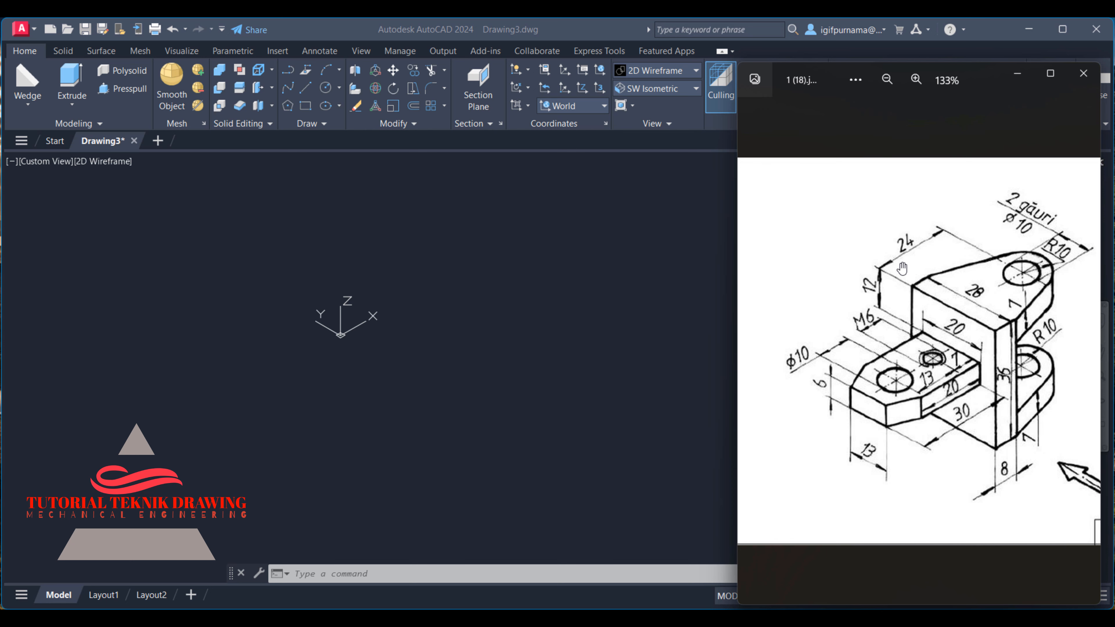
left_click(452, 303)
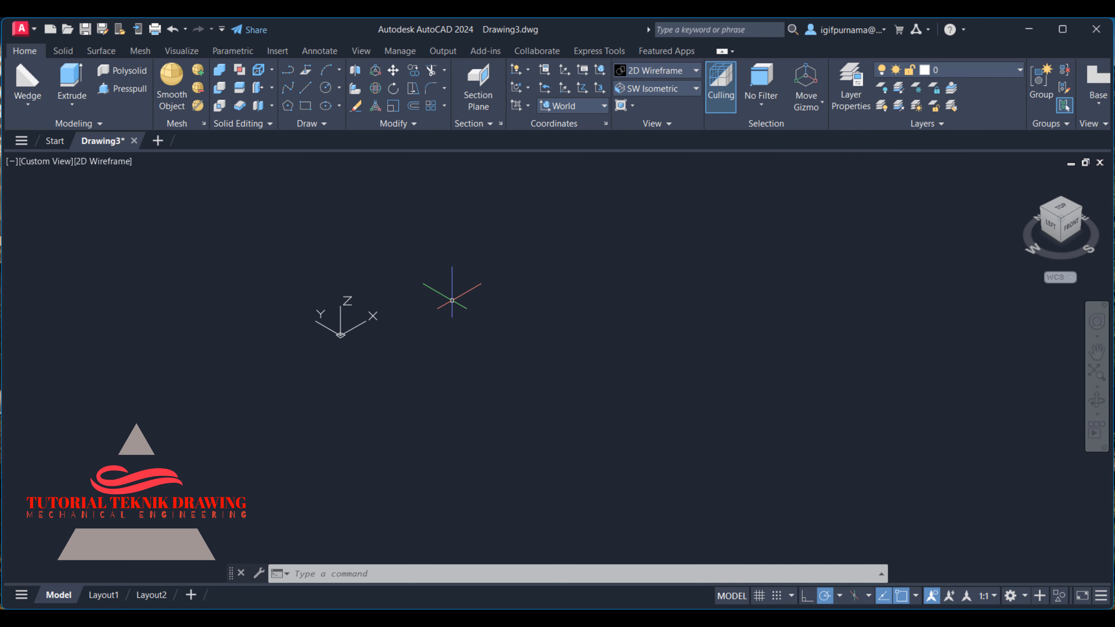
Step: Start a solid box in the empty drawing with the Length option, taking its length of 24 along the X axis from the reference image
left_click(22, 105)
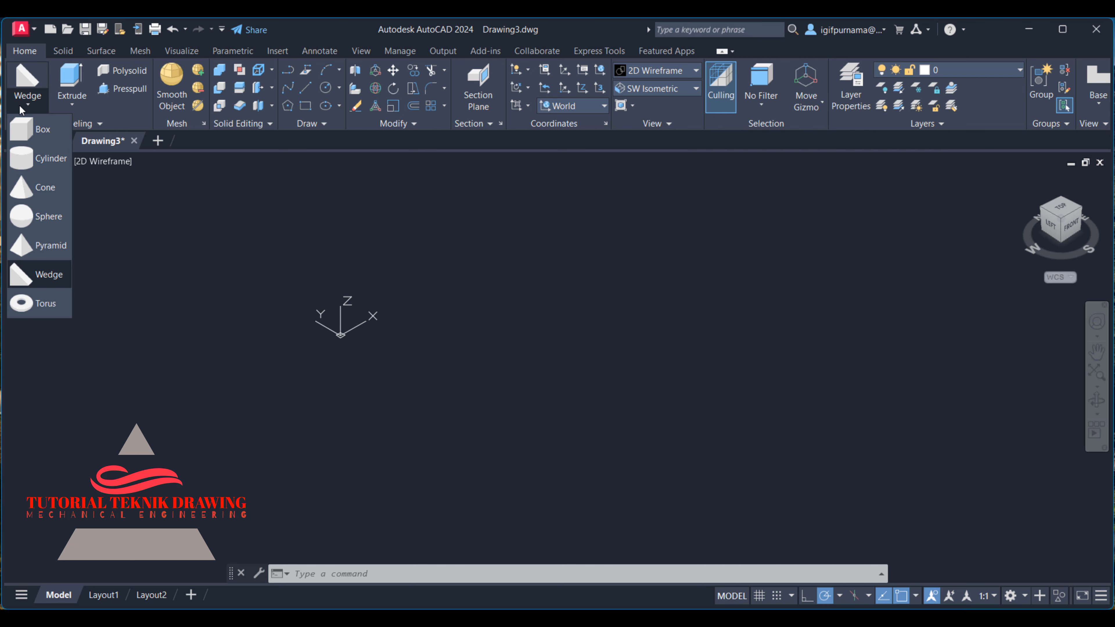
left_click(27, 130)
left_click(556, 354)
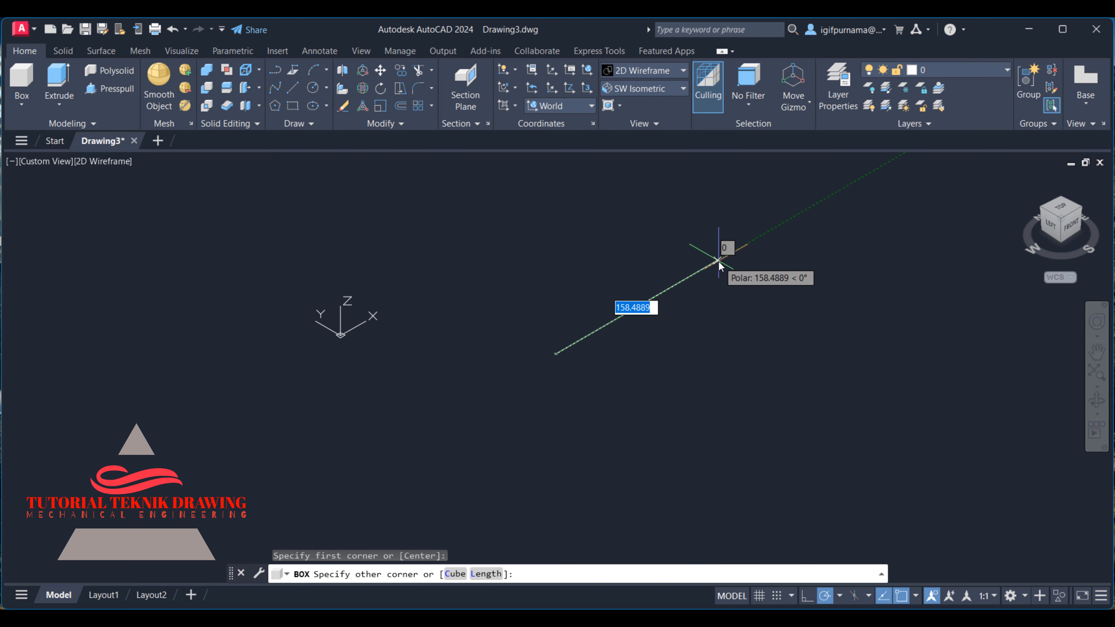
type("l")
key("Return")
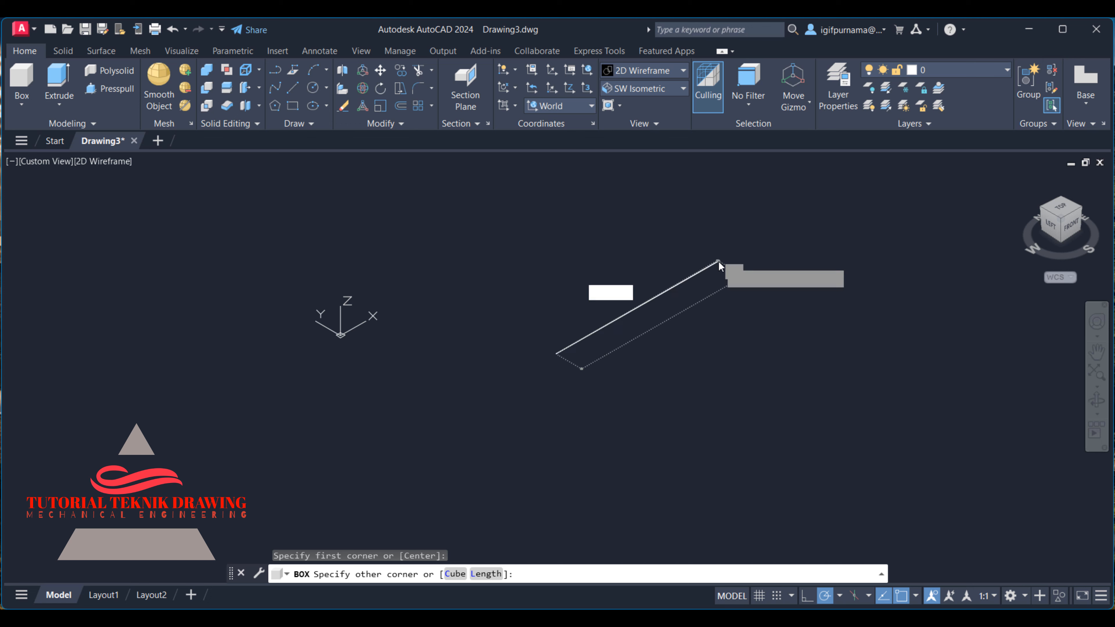
scroll(580, 259, "up", 2)
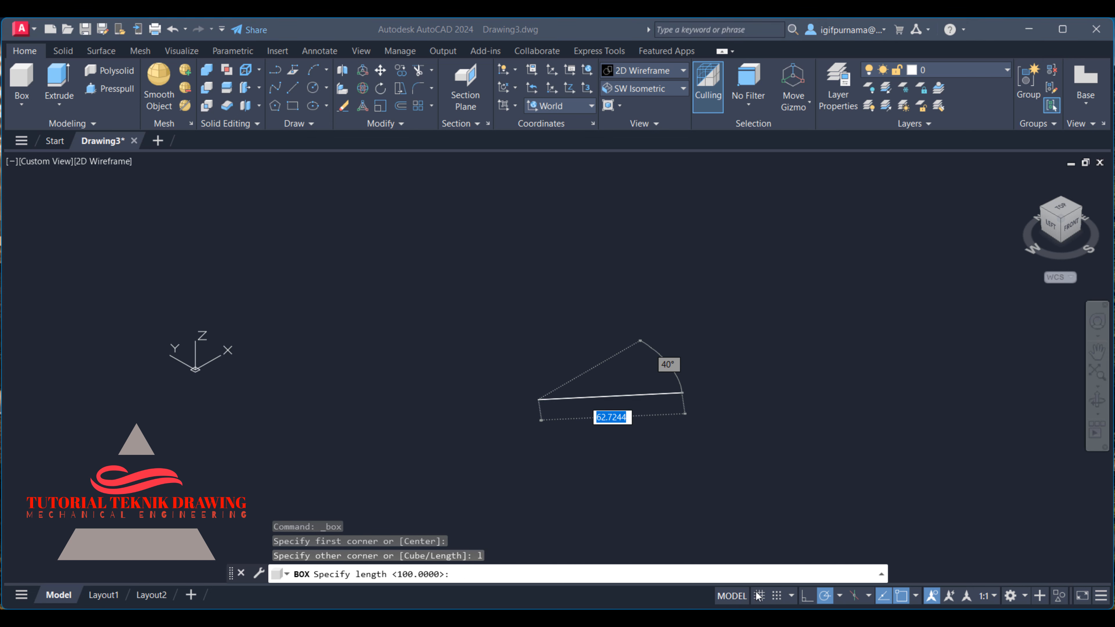
key("alt+Tab")
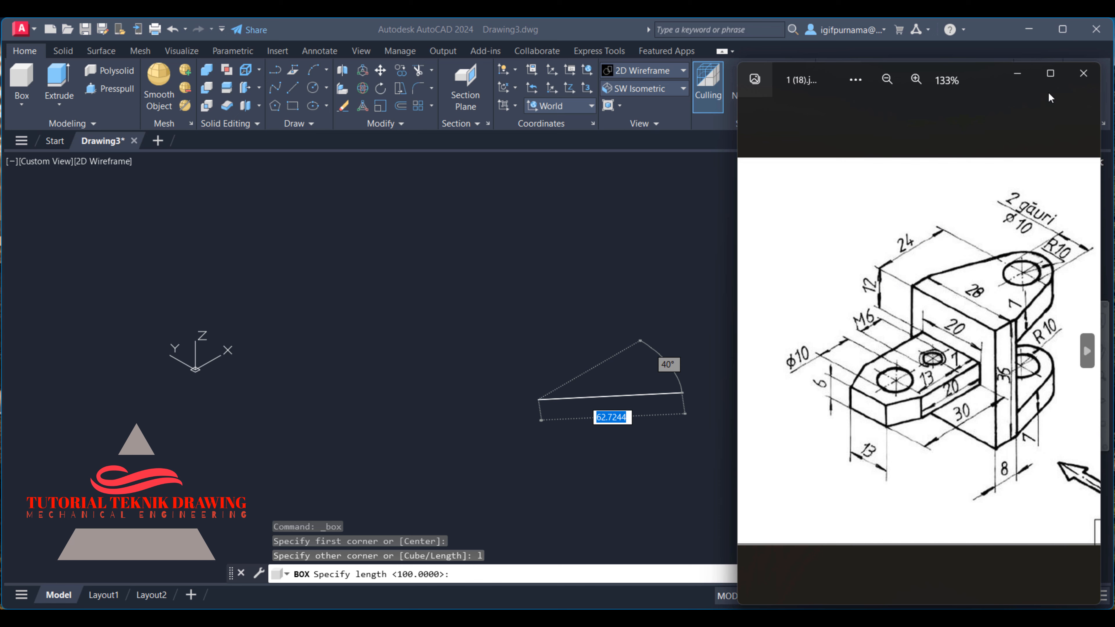
left_click(1024, 80)
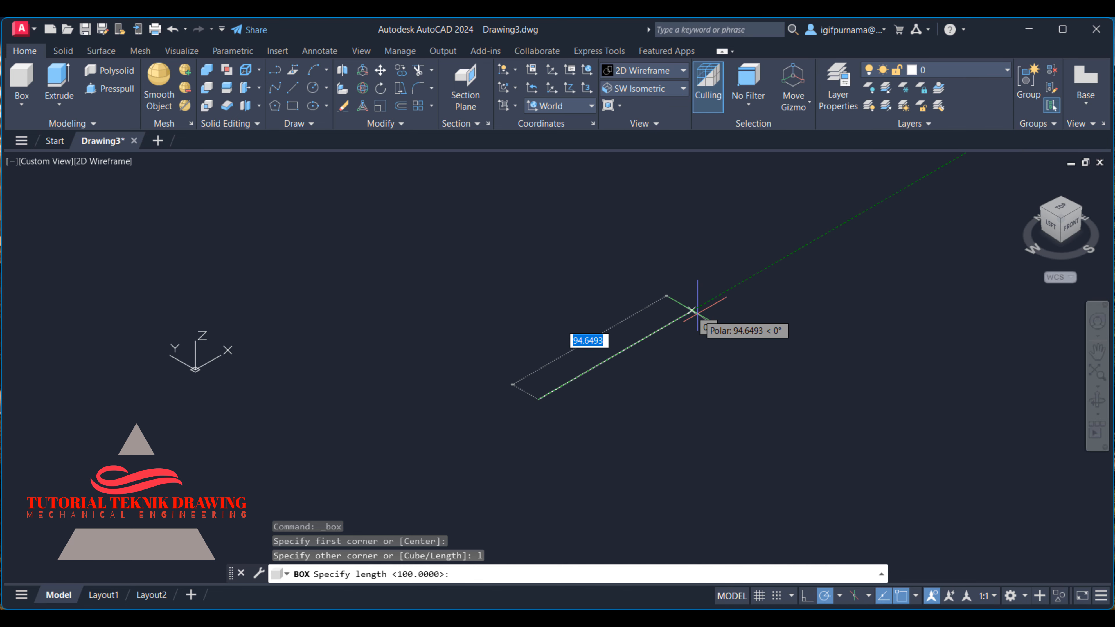
type("24")
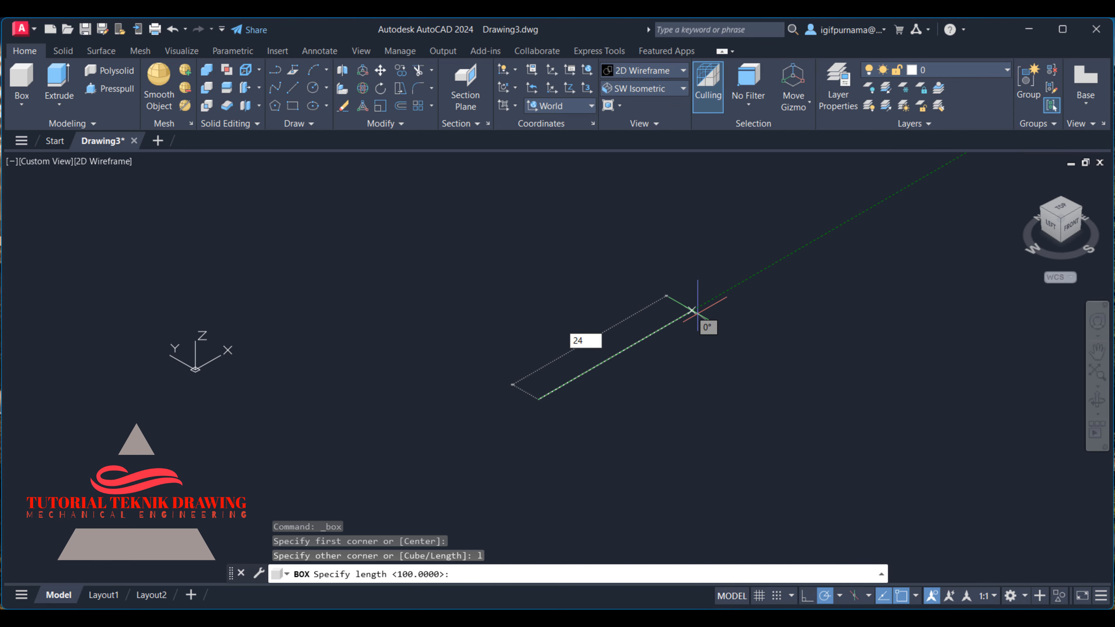
key("Return")
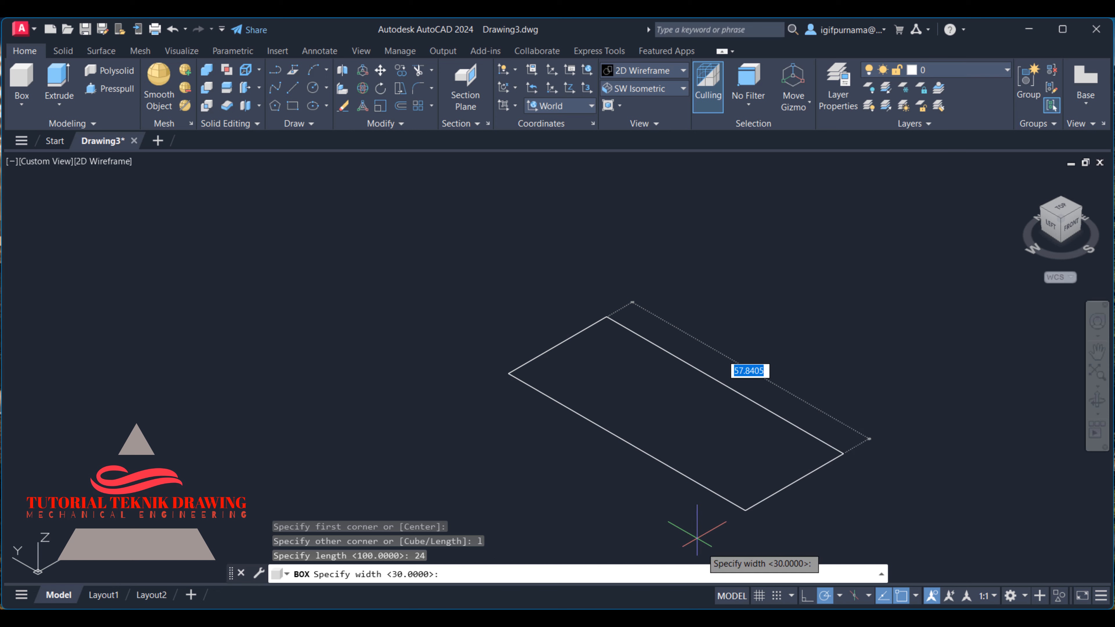
Step: Finish the box with a width of 28 and a height of 35, consulting the bracket reference image
key("alt+Tab")
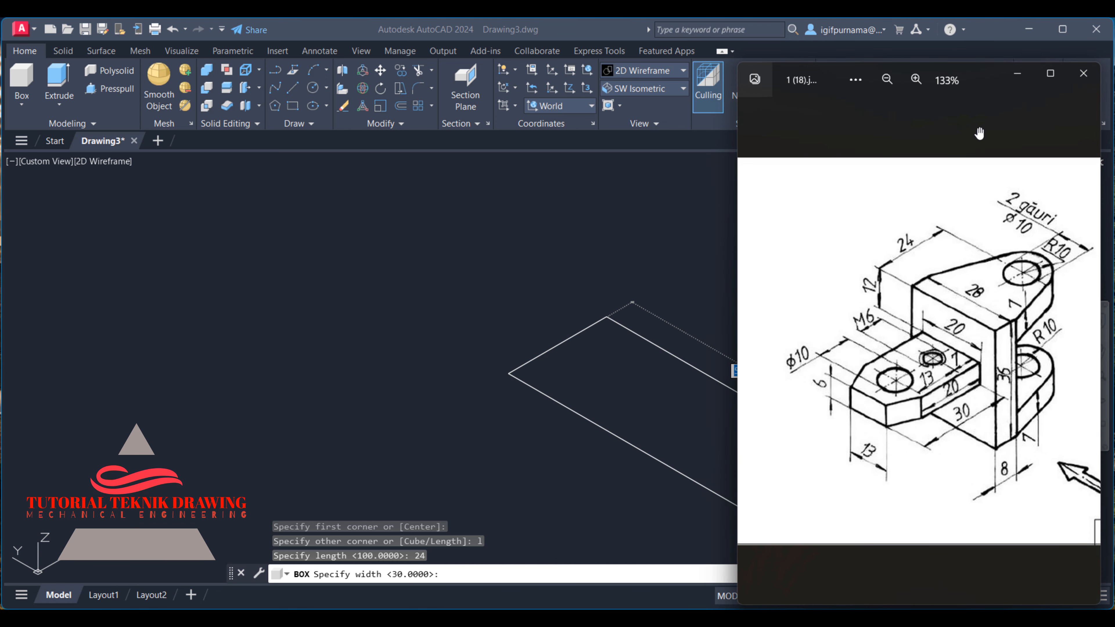
left_click(1018, 72)
type("28")
key("Return")
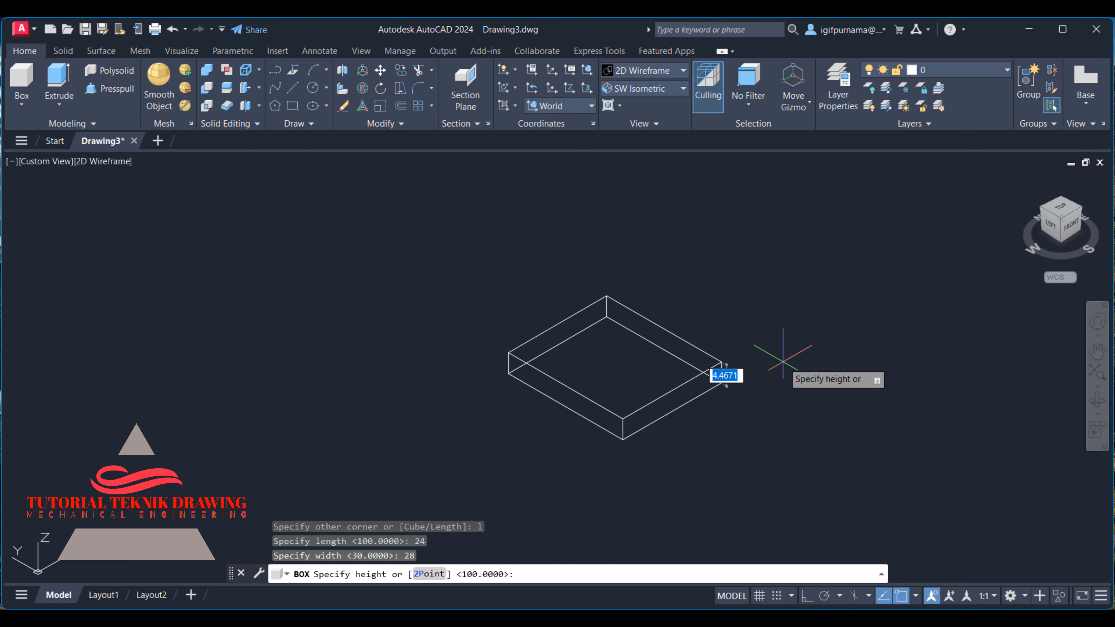
mouse_move(718, 619)
left_click(718, 555)
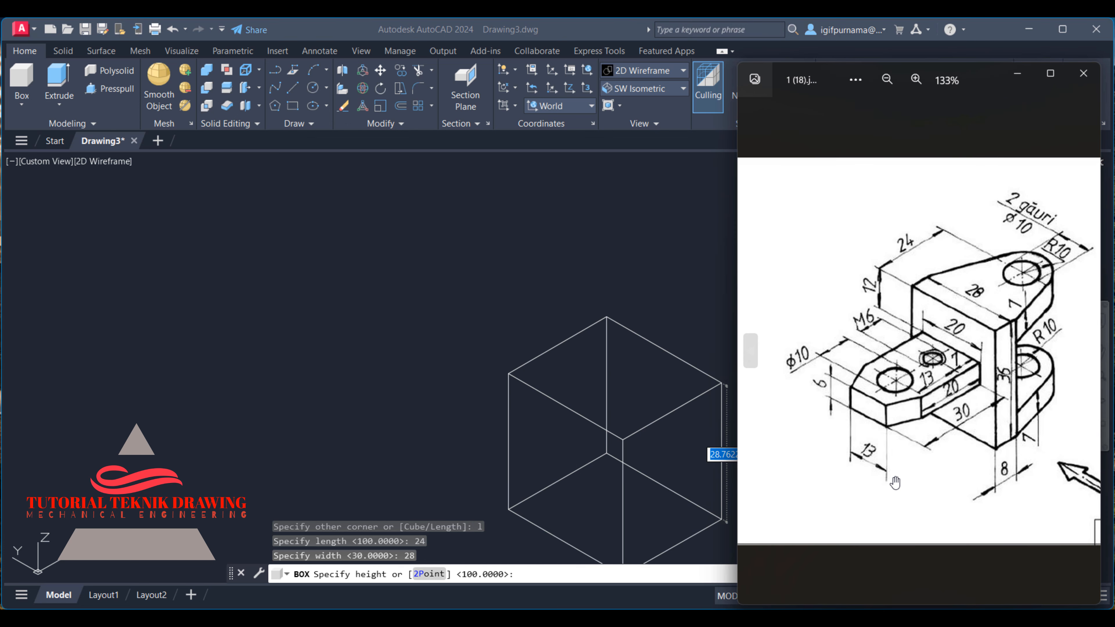
scroll(986, 365, "up", 2)
scroll(986, 365, "up", 1)
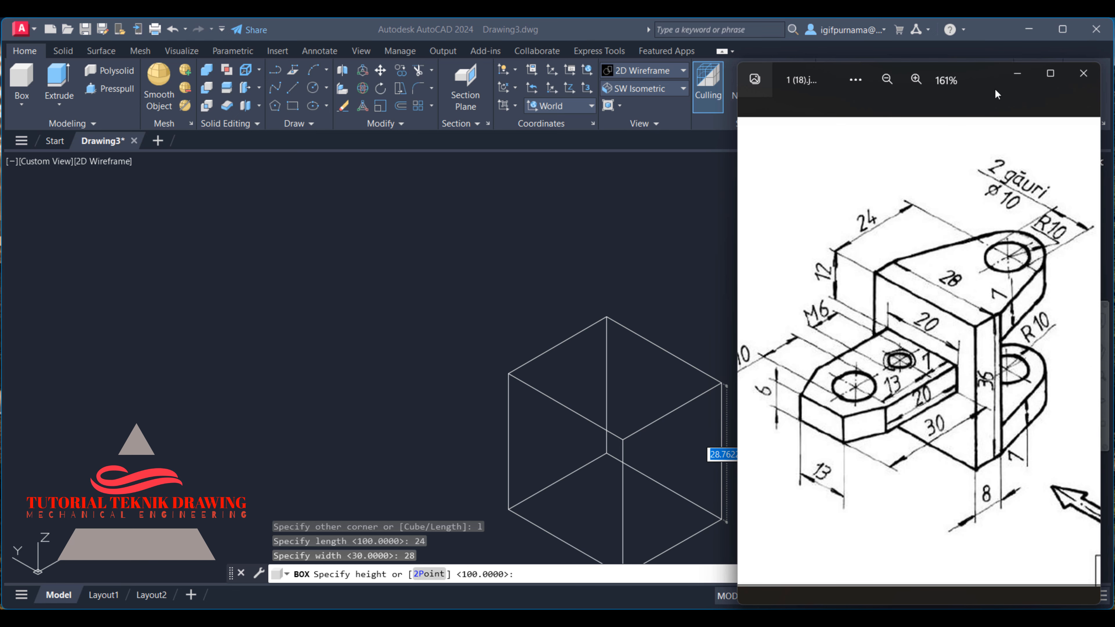
left_click(1016, 73)
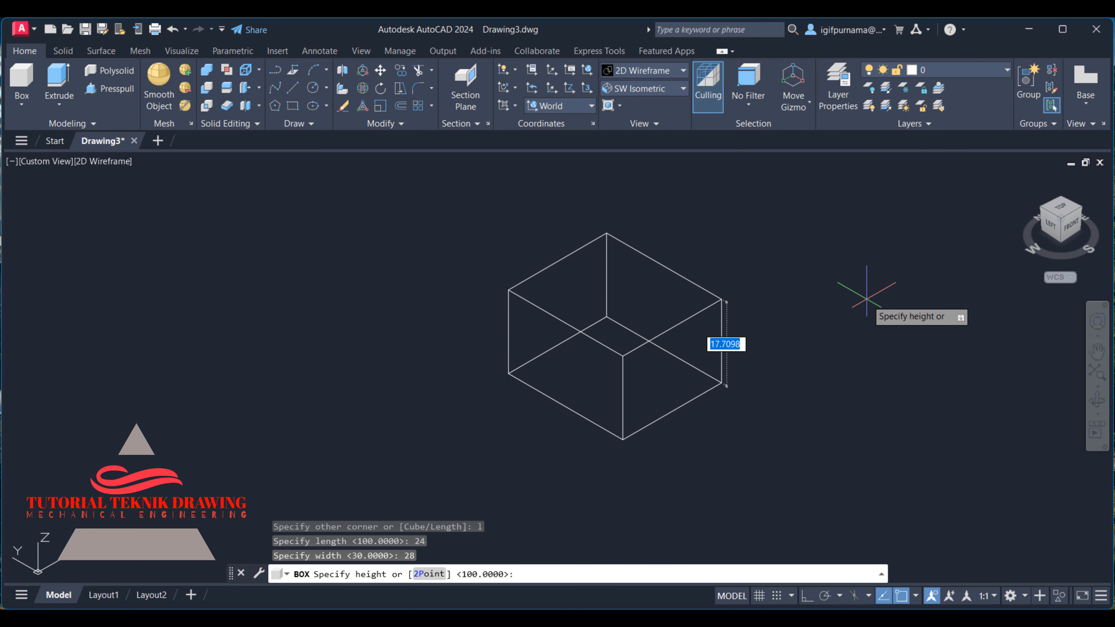
type("35")
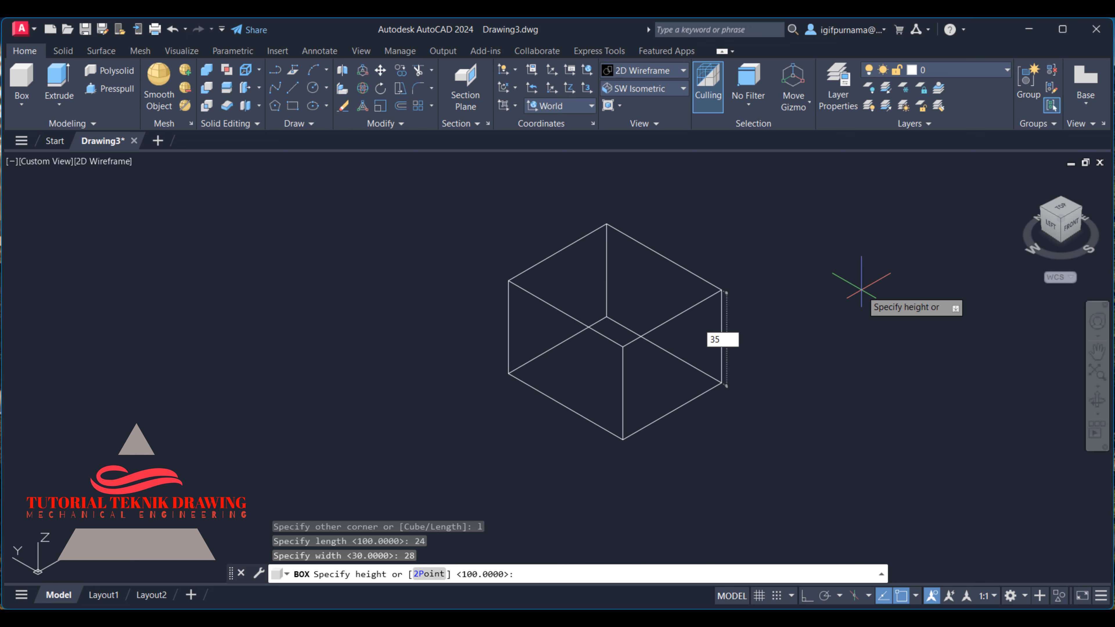
key("Return")
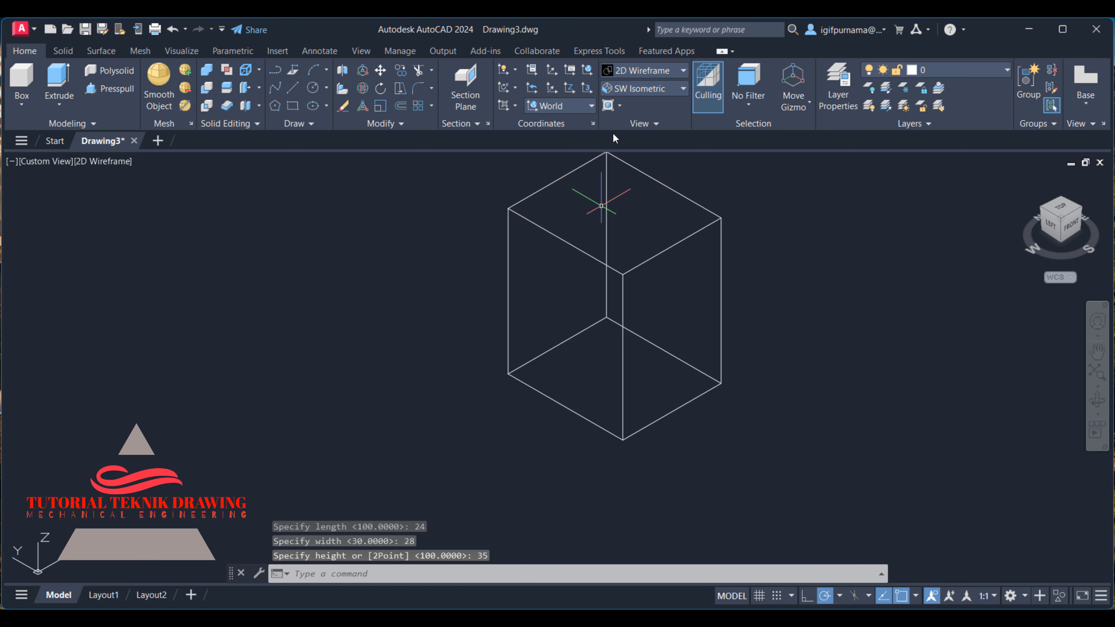
Step: Set the visual style to Shaded and examine the lug dimensions in the enlarged bracket reference image
left_click(632, 72)
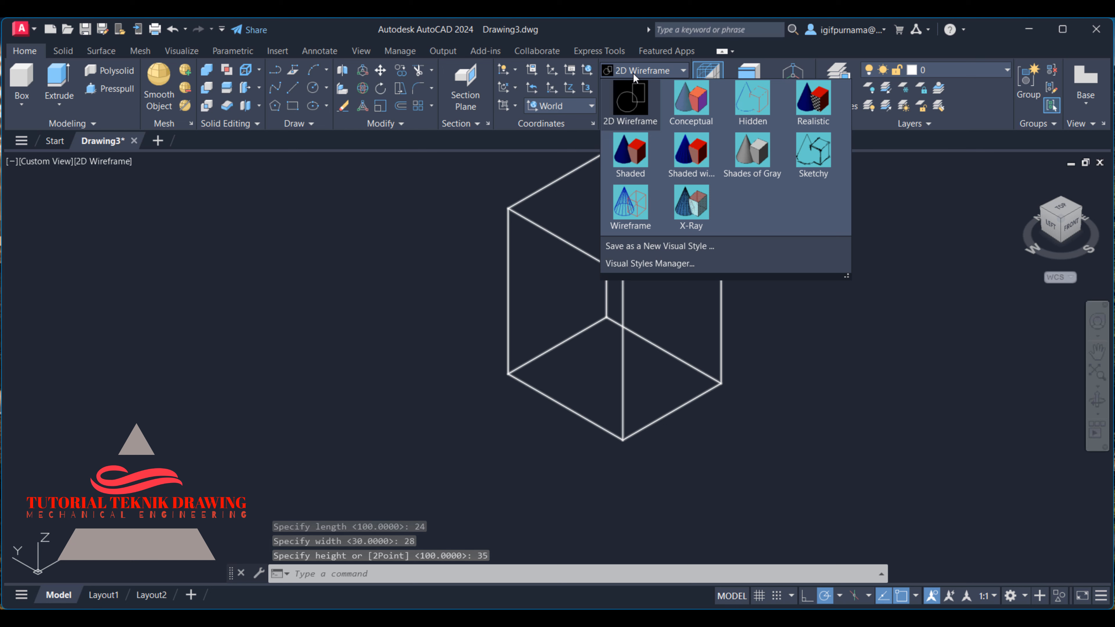
left_click(631, 166)
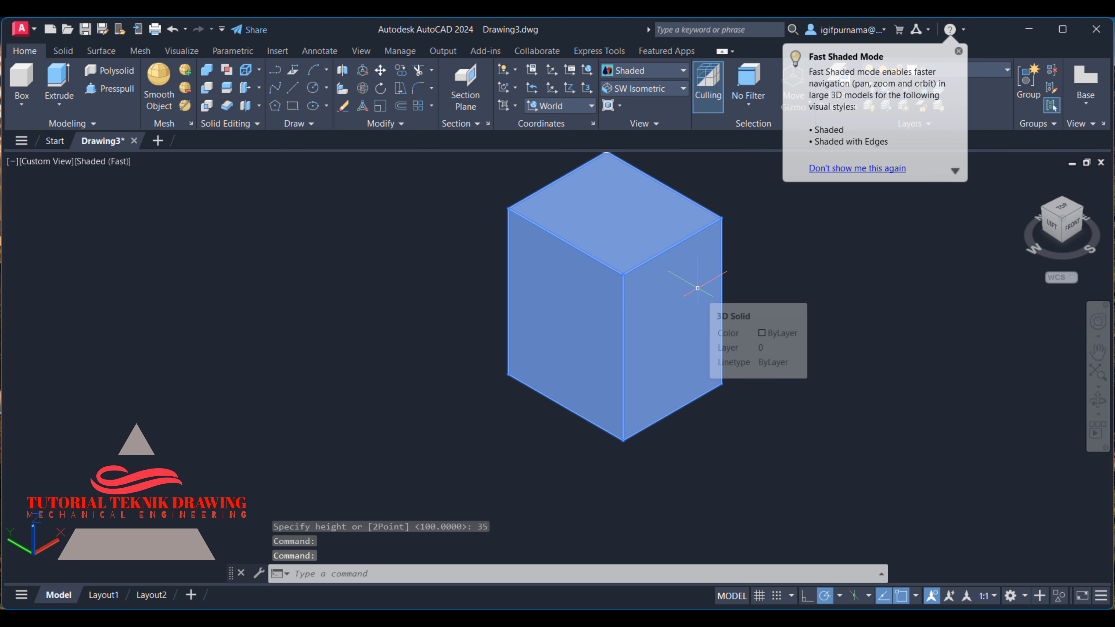
left_click(718, 619)
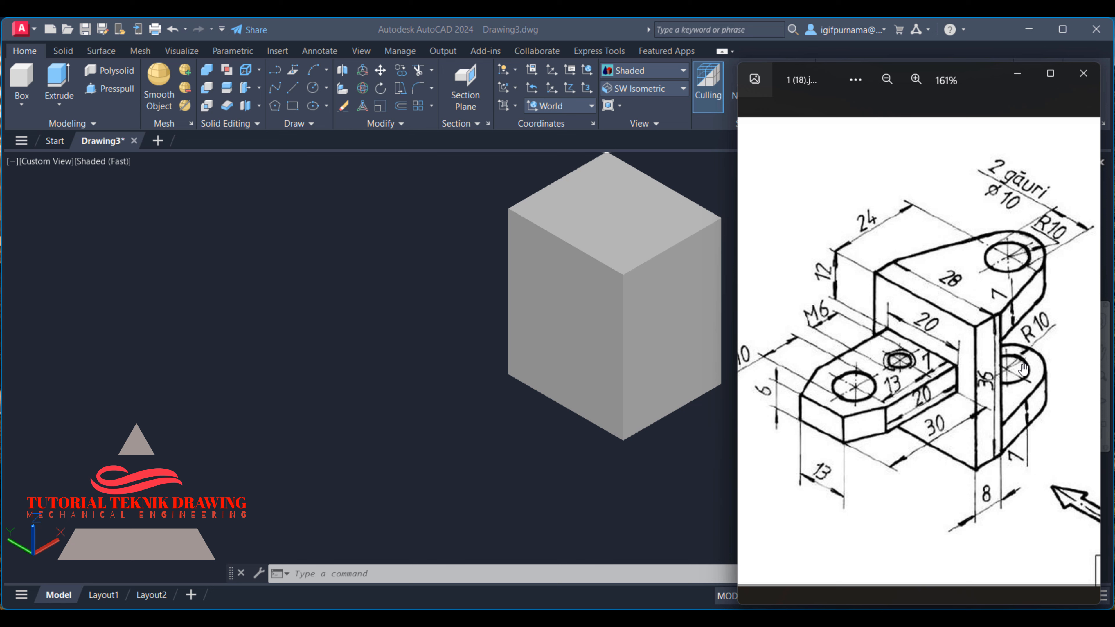
scroll(1006, 366, "up", 3)
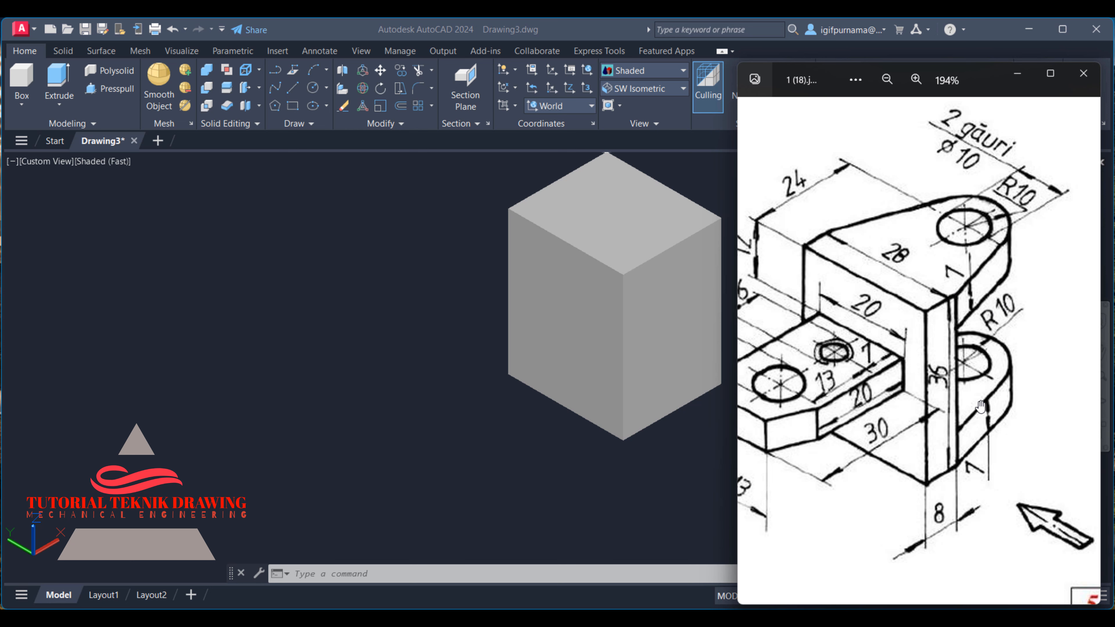
left_click(672, 172)
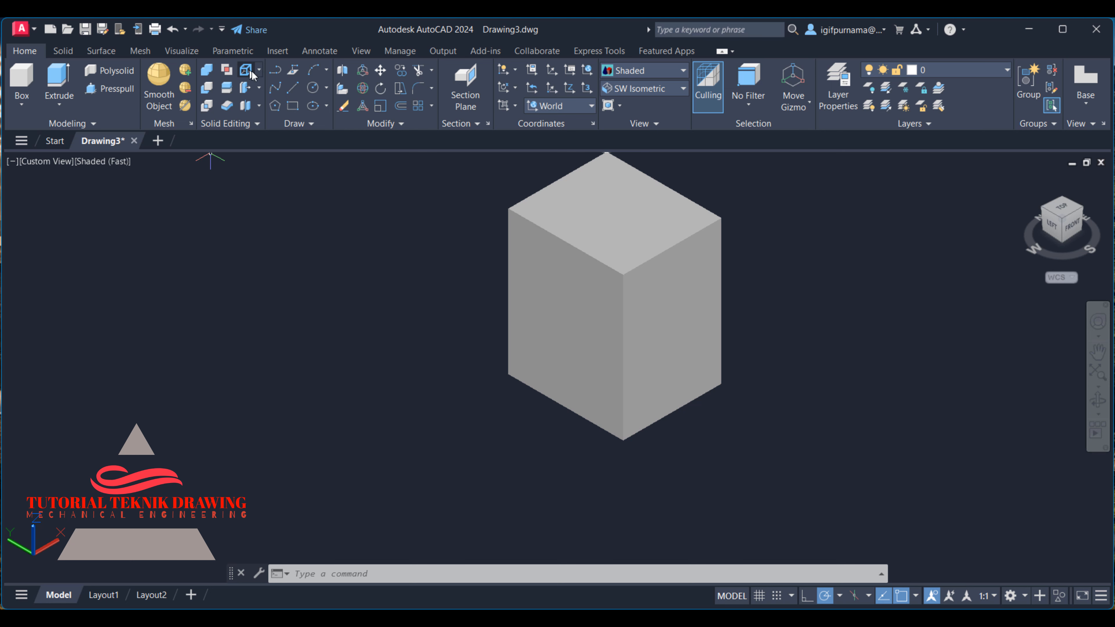
Step: Copy the top edge of the box's front face 7 straight down using Copy Edges
left_click(259, 74)
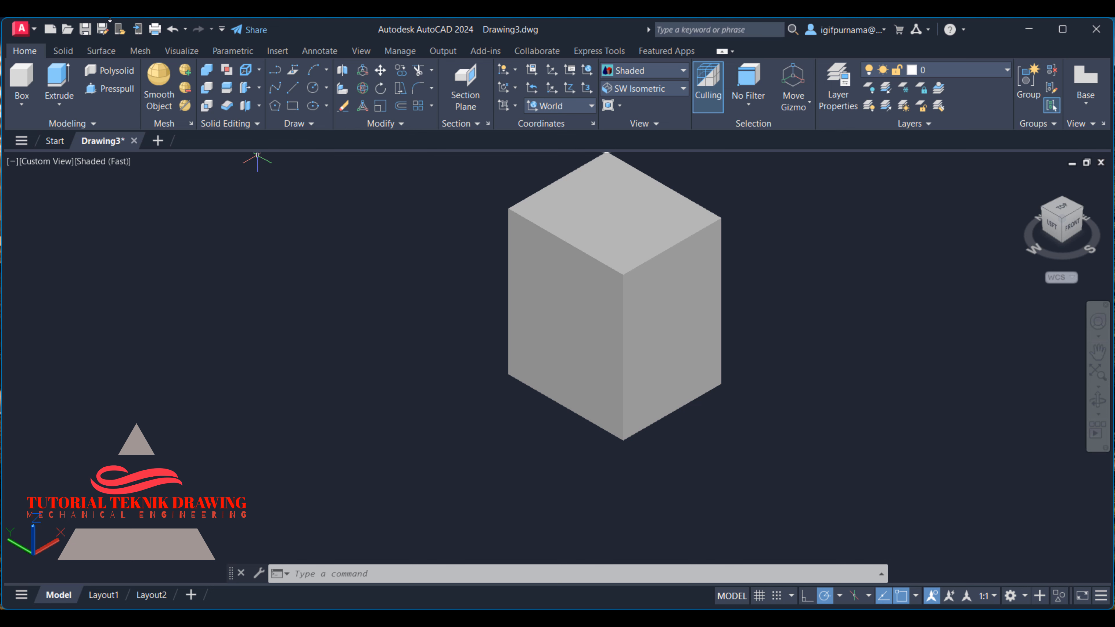
left_click(258, 69)
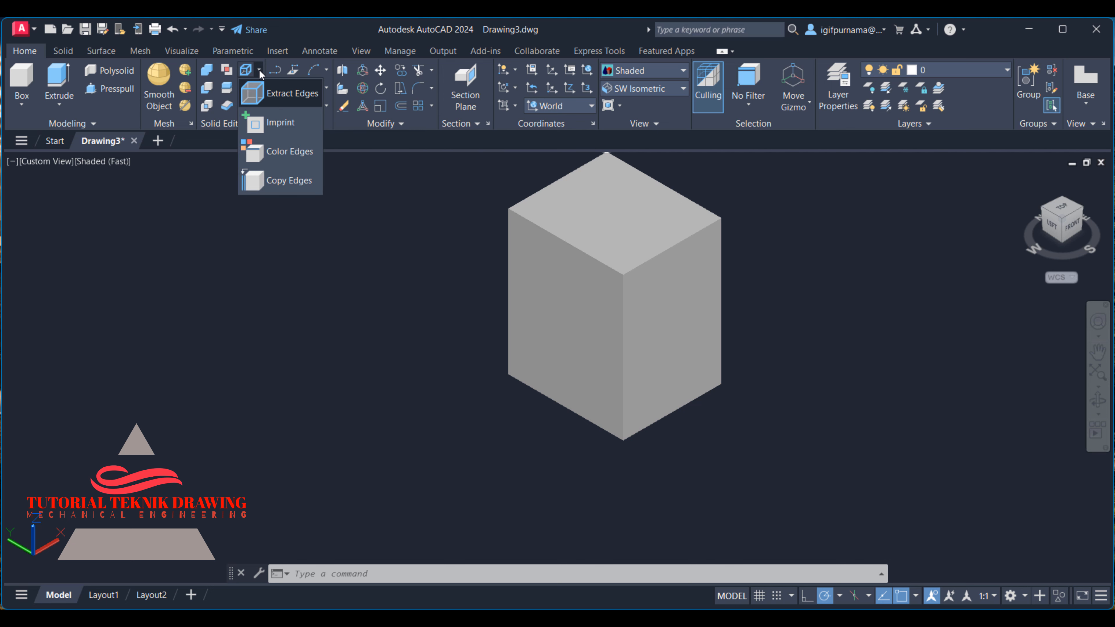
left_click(270, 191)
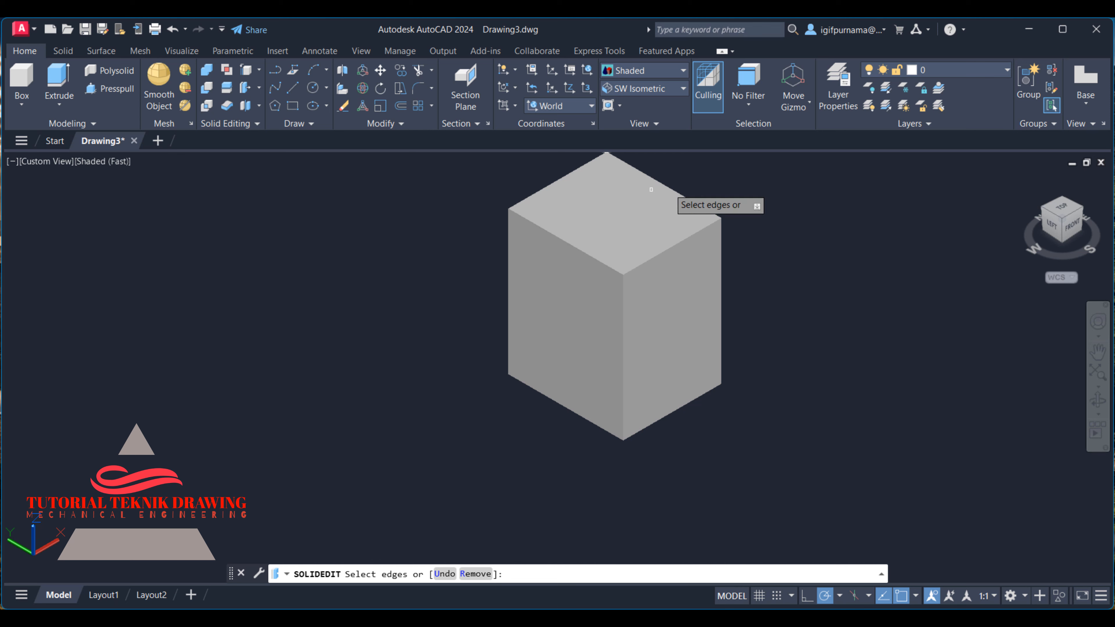
left_click(640, 264)
right_click(795, 183)
left_click(808, 189)
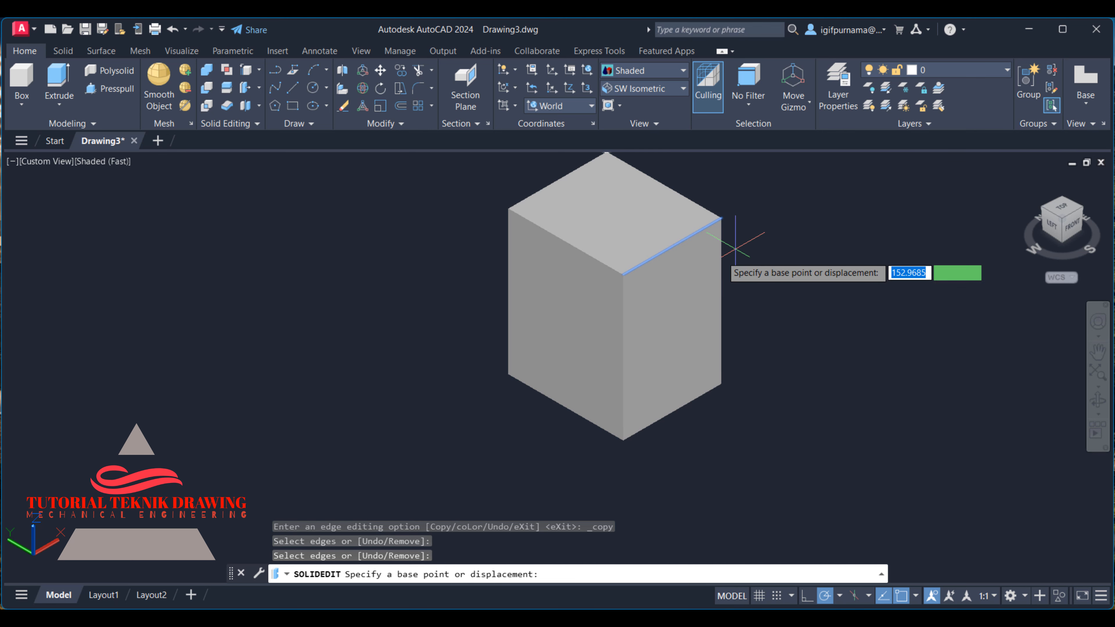
left_click(803, 620)
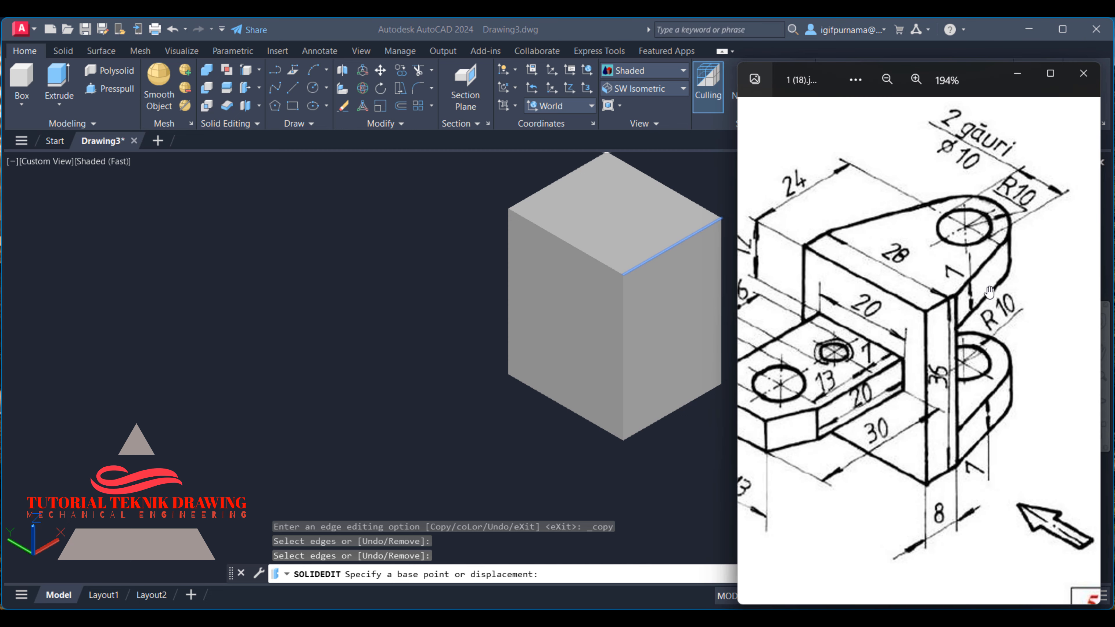
left_click(1017, 73)
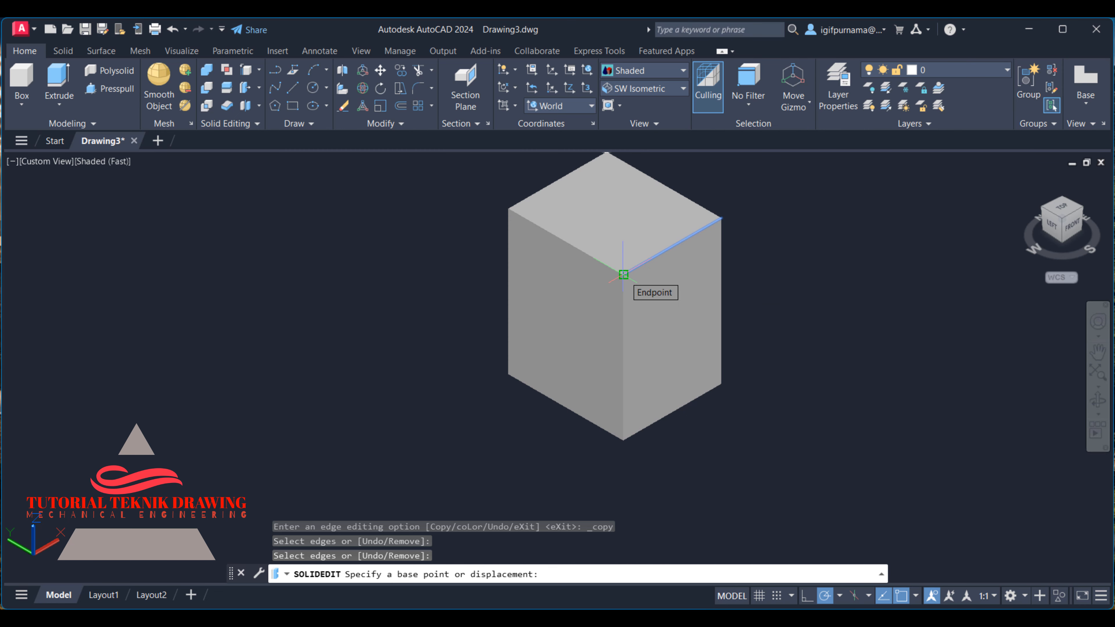
left_click(623, 275)
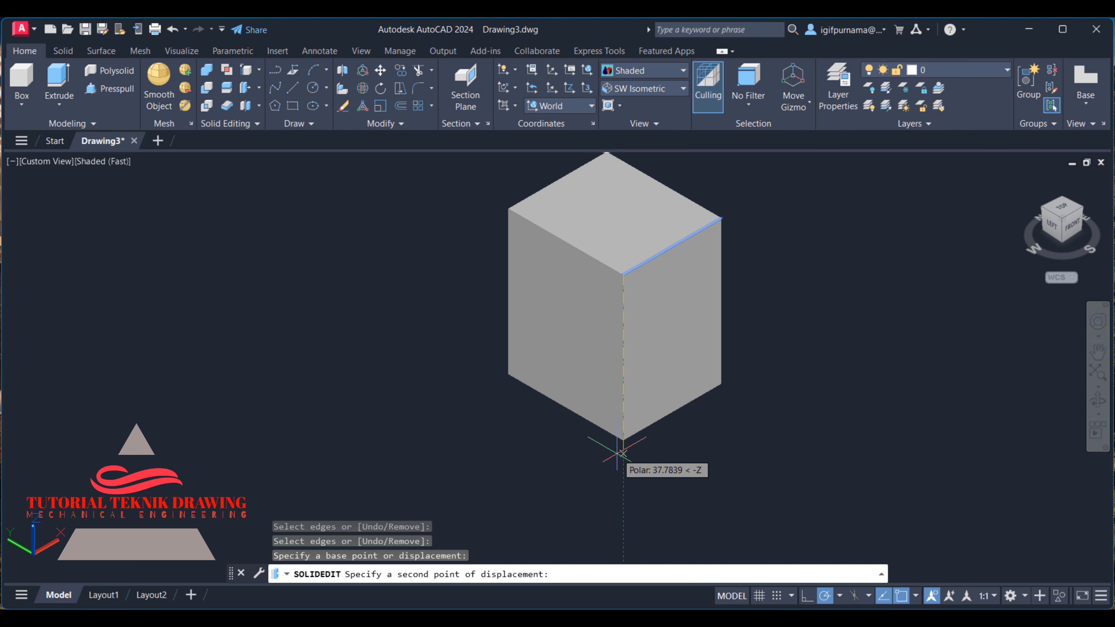
type("7")
key("Return")
key("Return")
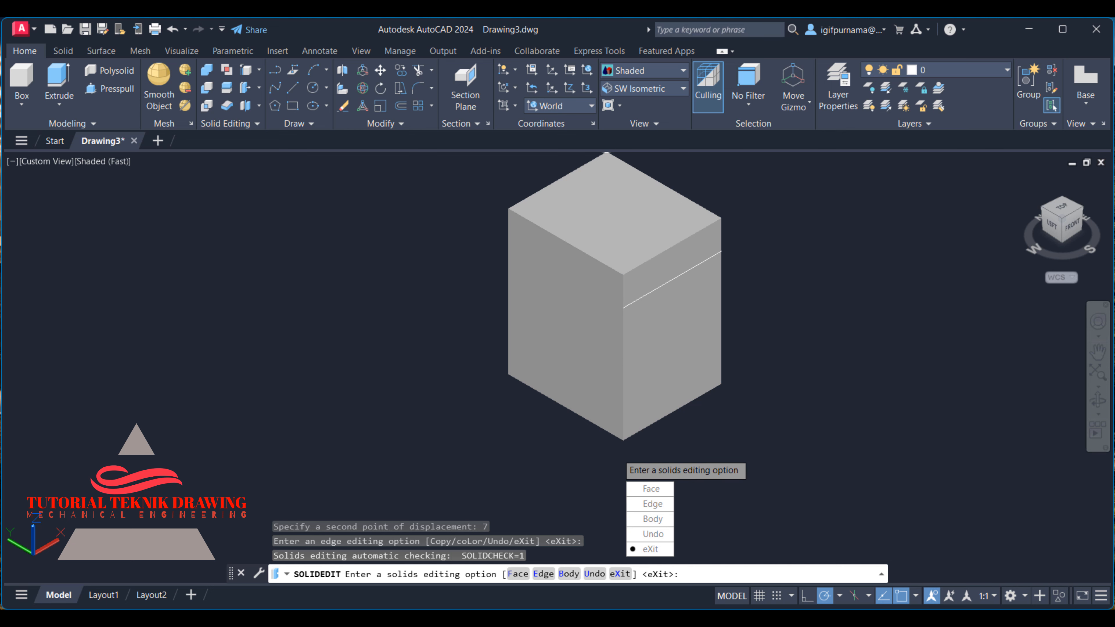
key("Return")
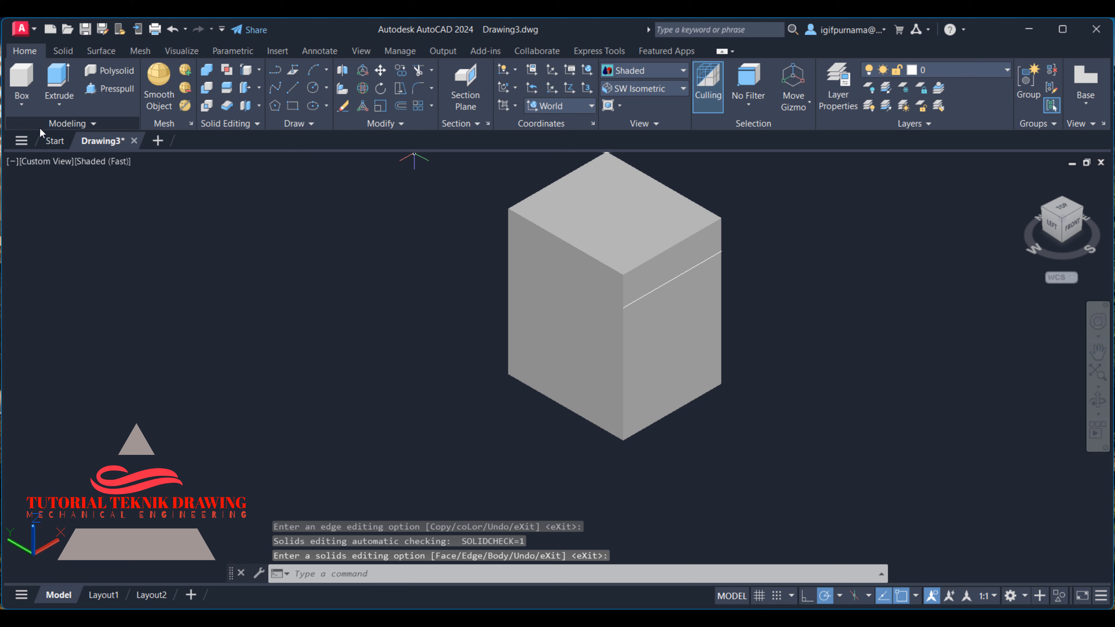
Step: Copy the bottom edge of the box's front face 7 straight up using Copy Edges
left_click(245, 87)
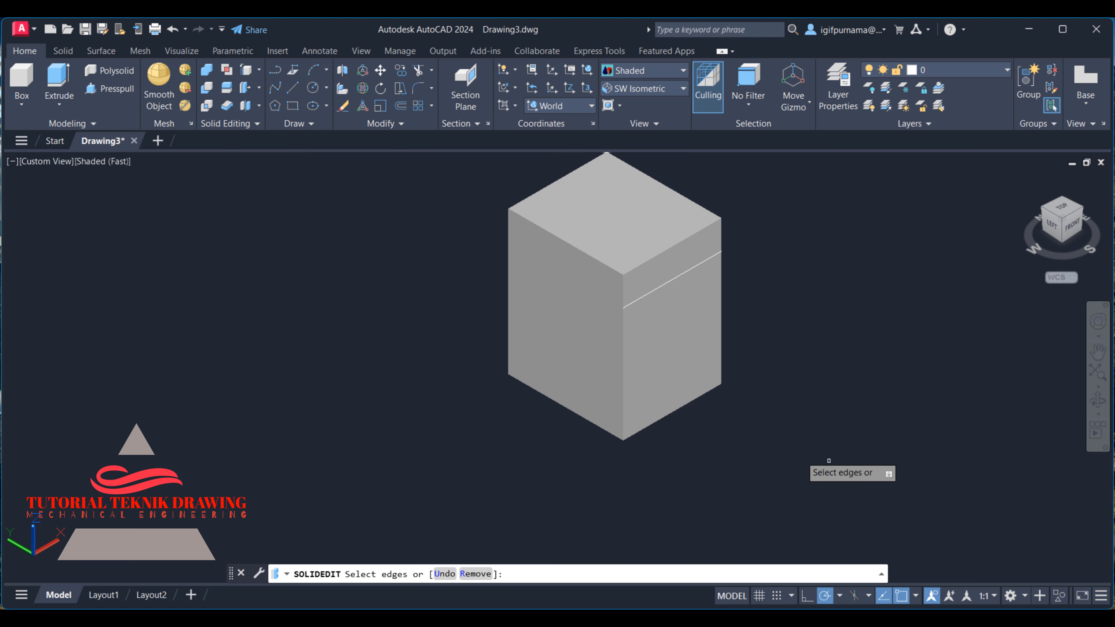
left_click(669, 416)
right_click(669, 417)
left_click(687, 426)
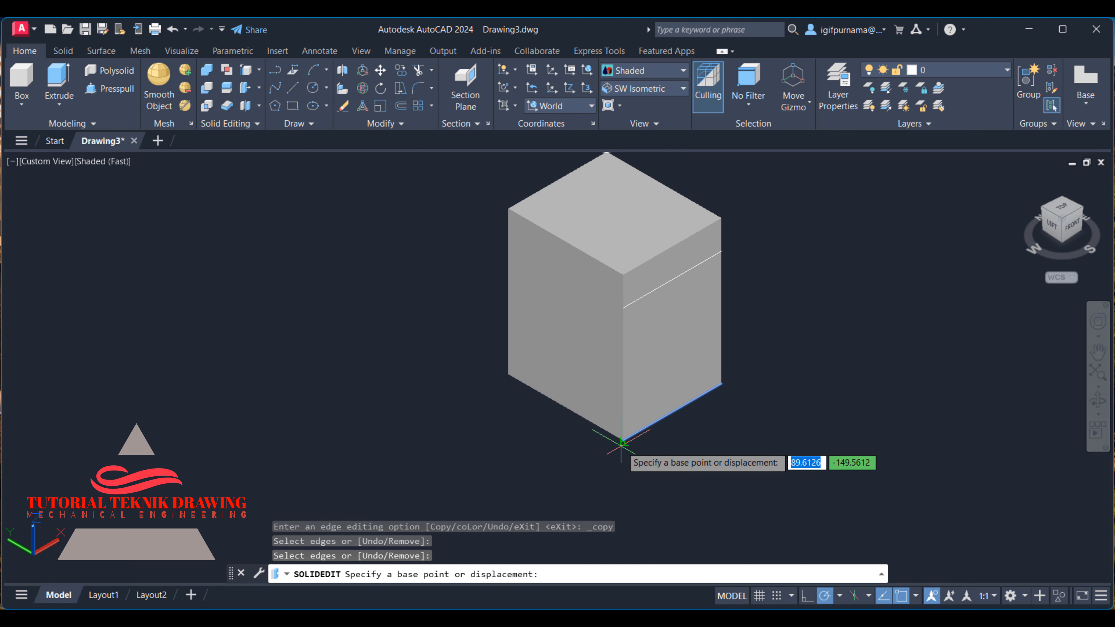
left_click(622, 440)
scroll(622, 440, "down", 3)
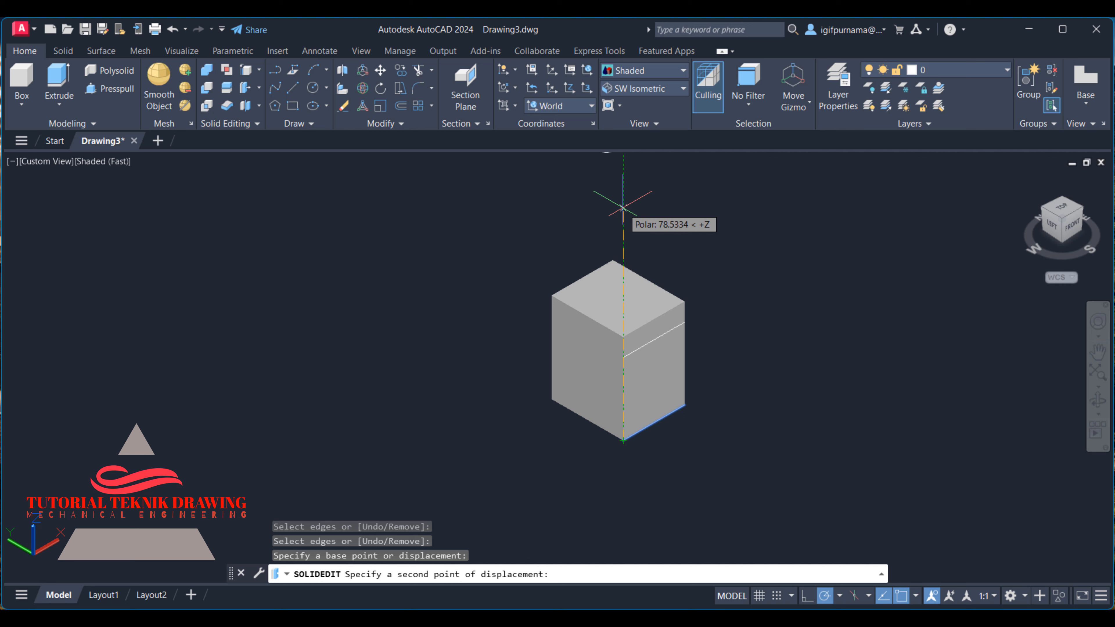
type("7")
key("Return")
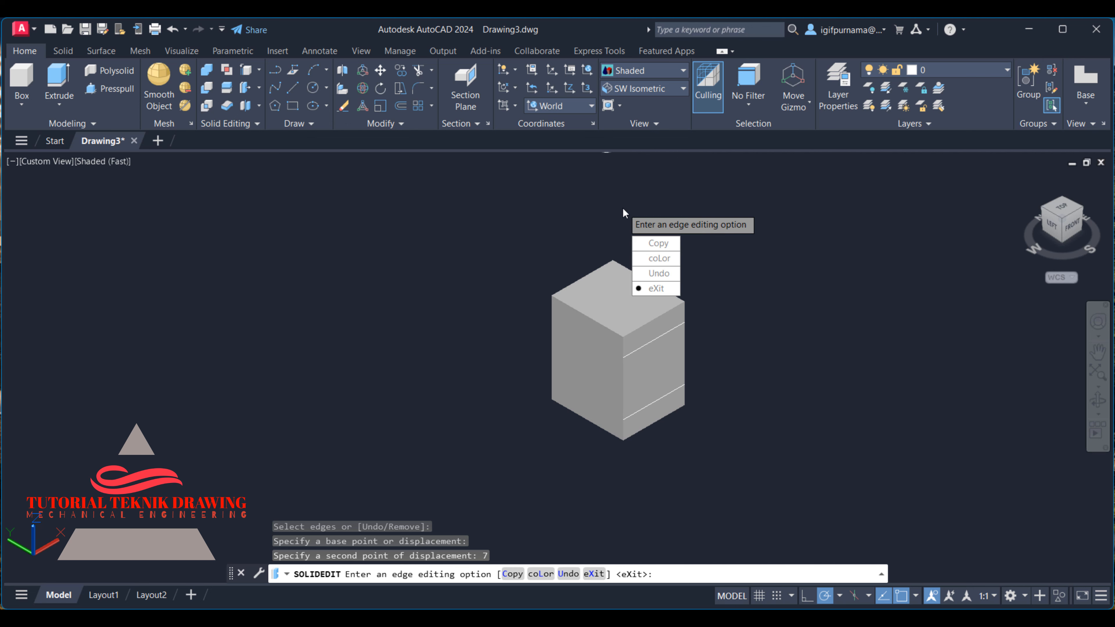
key("Return")
key("Return")
scroll(679, 406, "up", 2)
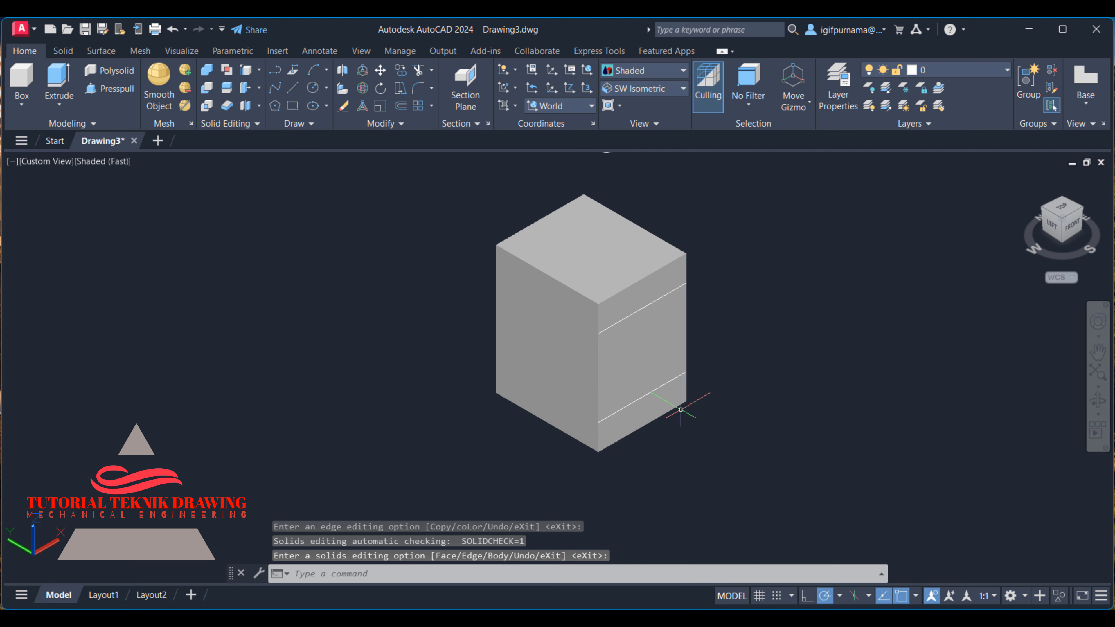
Step: Copy the front face's near vertical edge 8 along the face with Copy Edges, consulting the bracket reference image
key("alt+Tab")
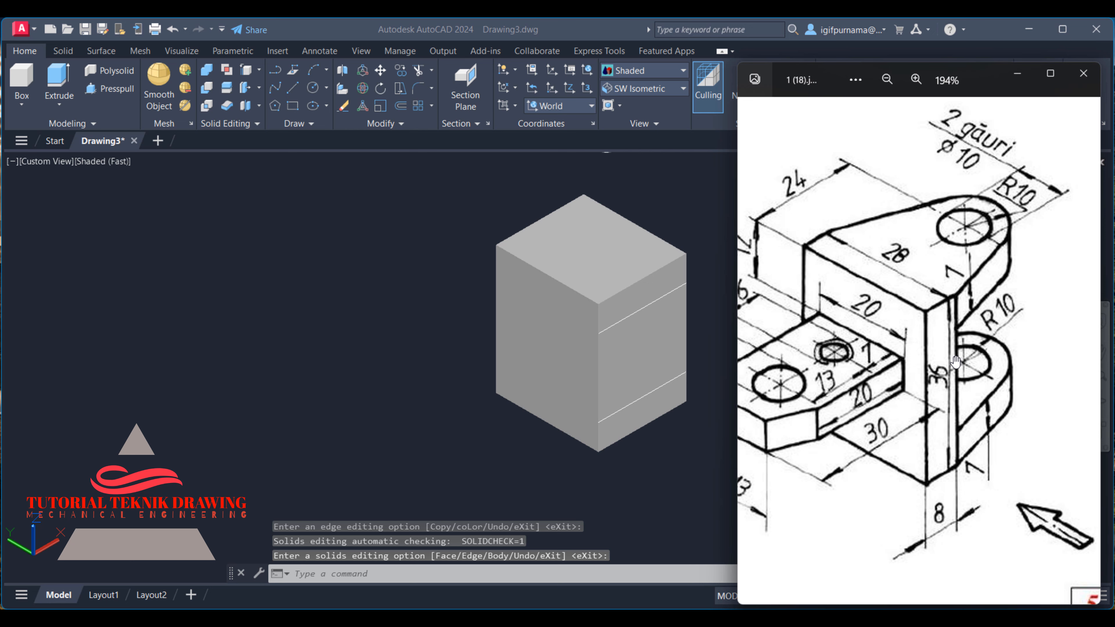
left_click(640, 489)
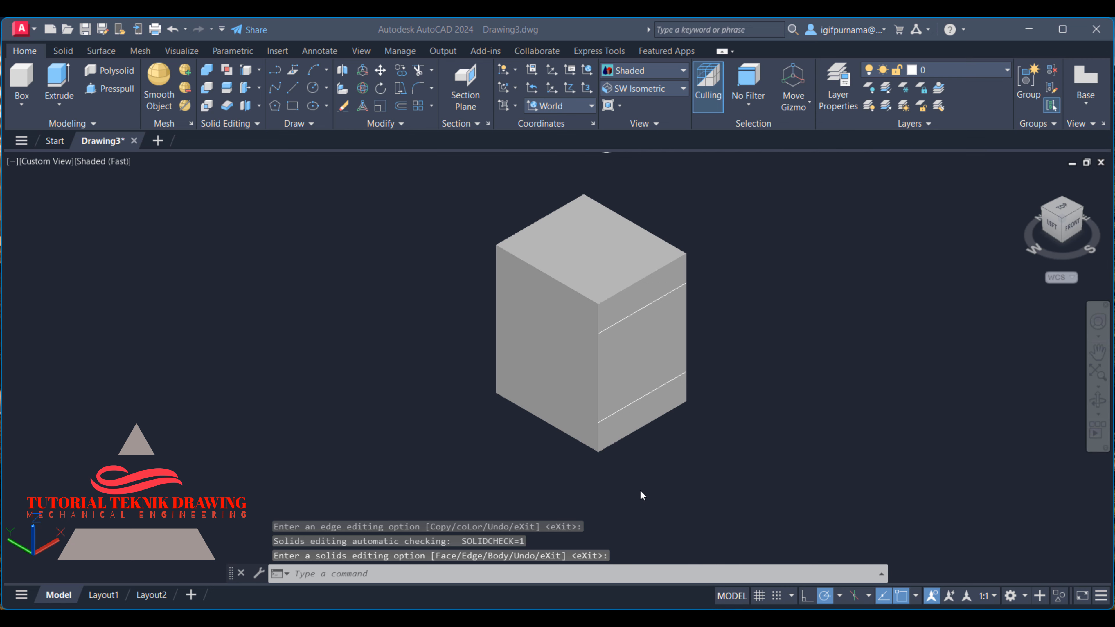
left_click(245, 71)
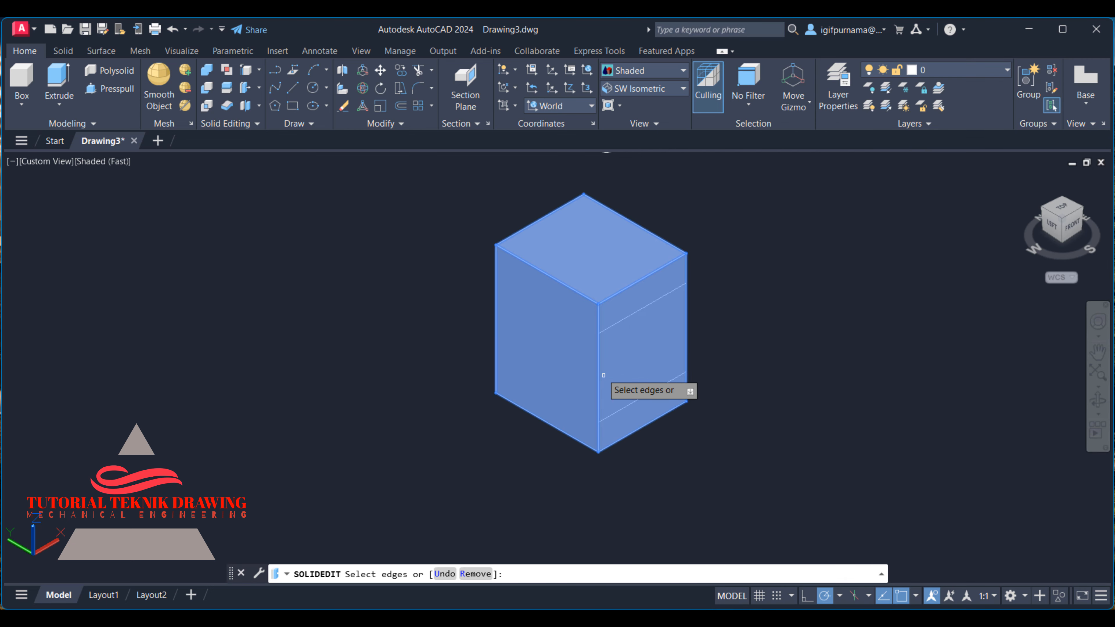
left_click(597, 360)
right_click(599, 367)
left_click(623, 375)
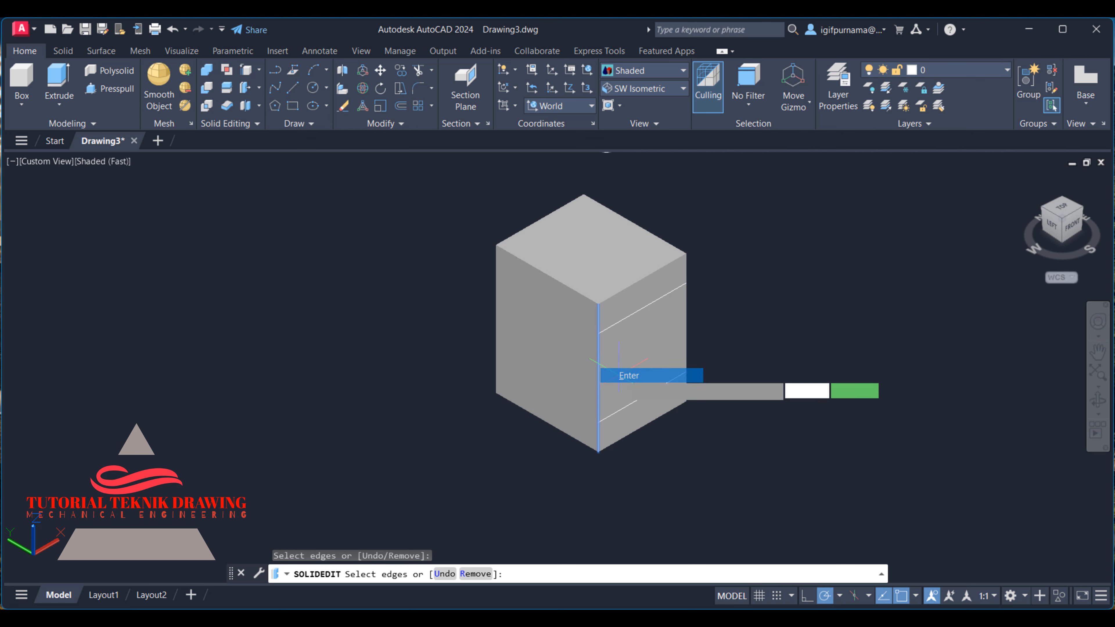
left_click(600, 305)
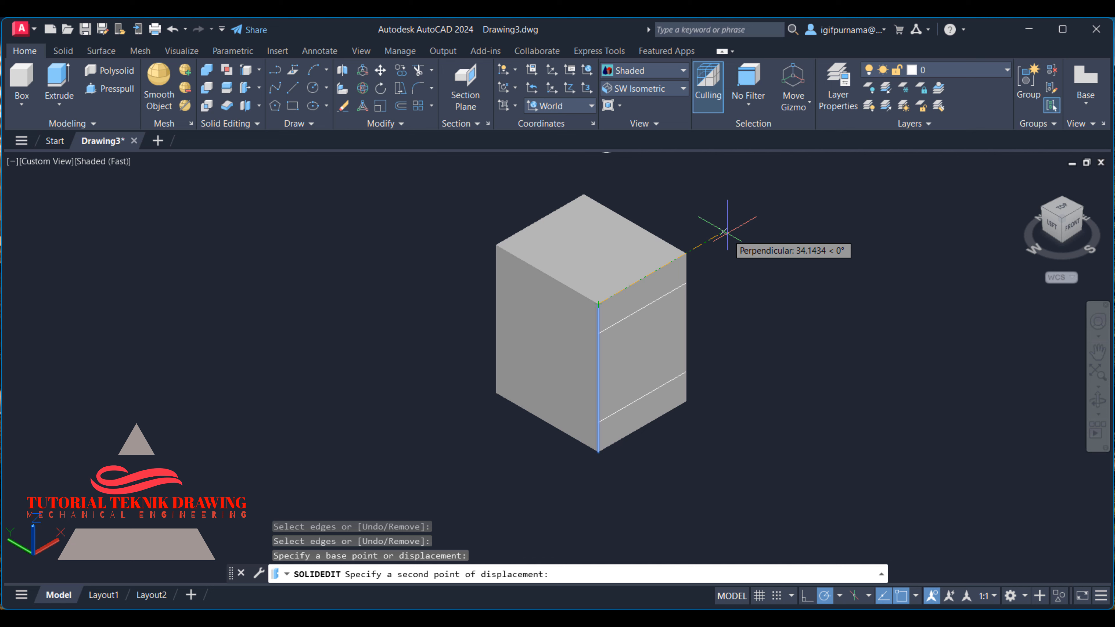
type("8")
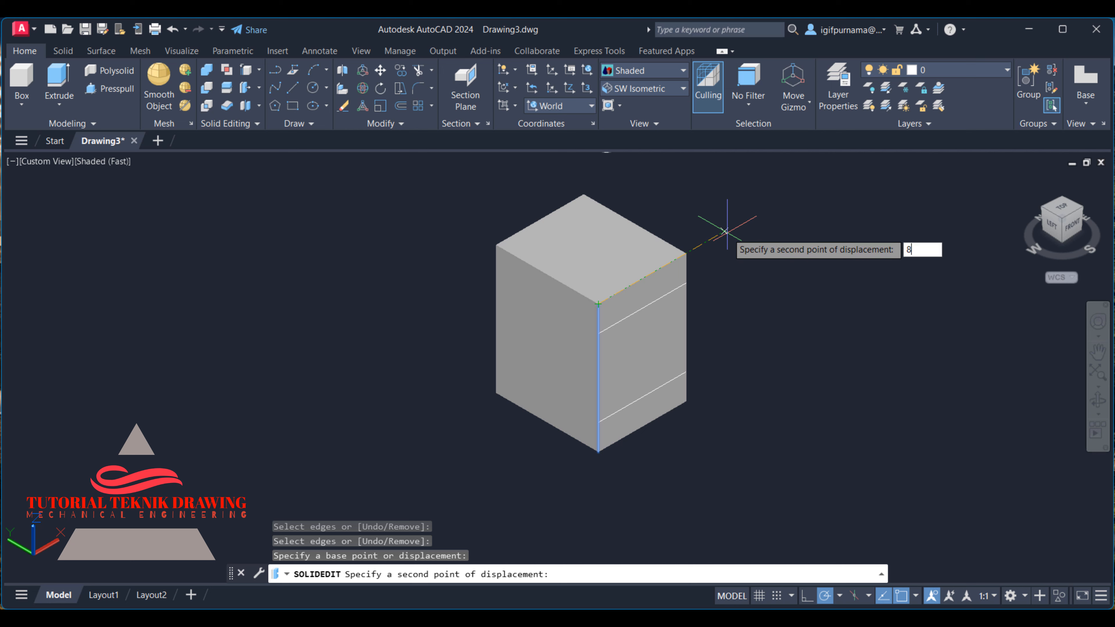
key("Return")
key("Return")
key("Return")
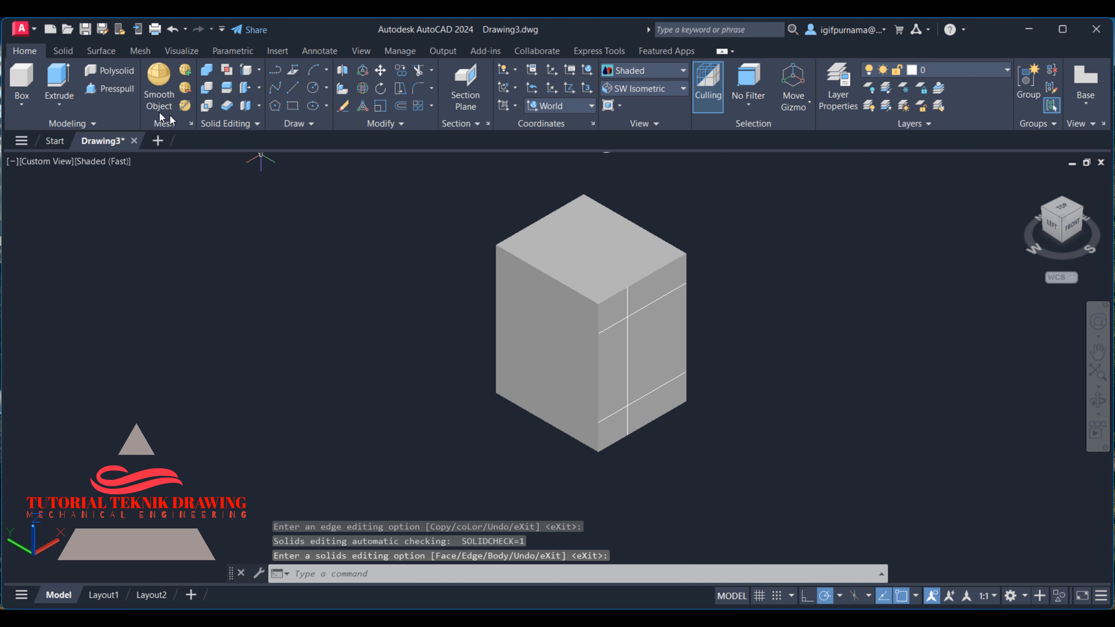
Step: Presspull the area between the two lug lines and beyond the vertical line through the box, then inspect the opening
left_click(109, 88)
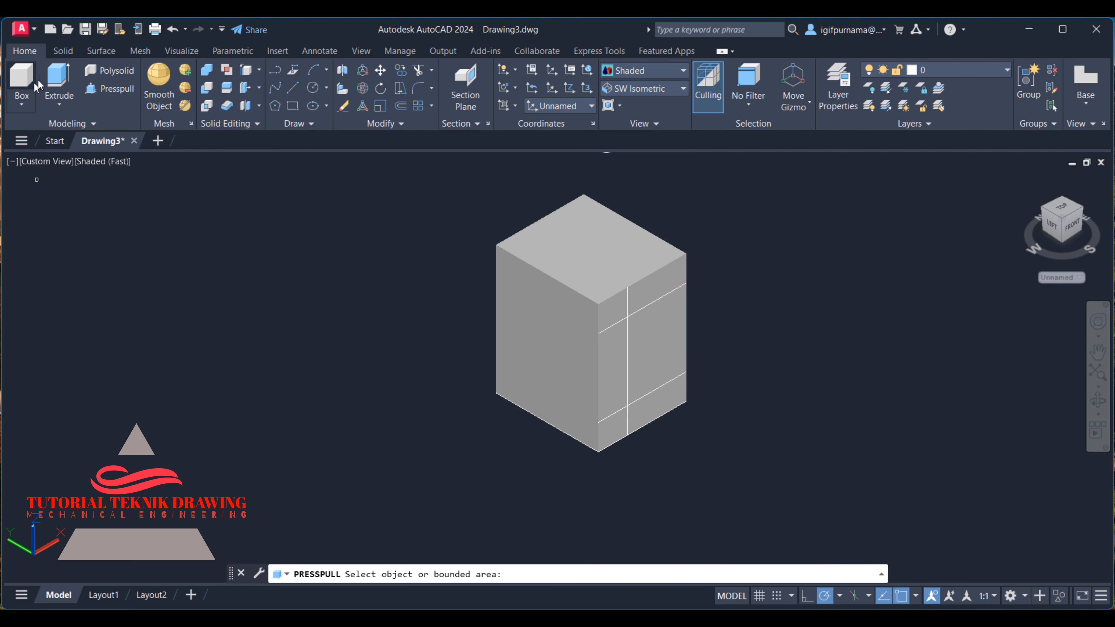
left_click(126, 88)
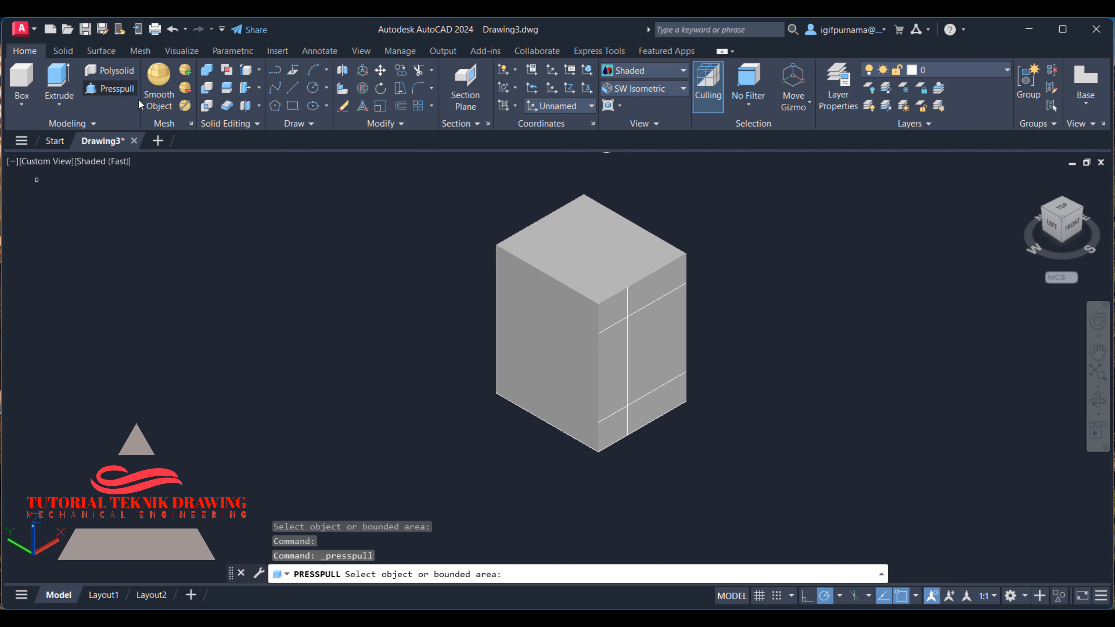
left_click(669, 348)
left_click(505, 317)
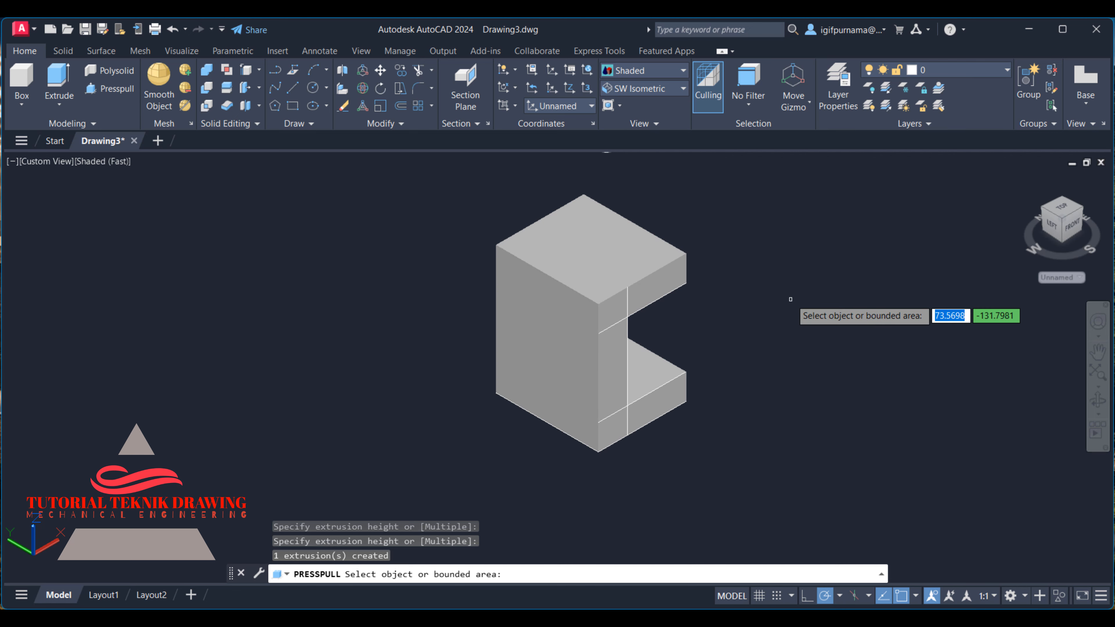
key("Return")
left_click(1099, 398)
left_click_drag(549, 299, 577, 305)
right_click(746, 219)
left_click(779, 229)
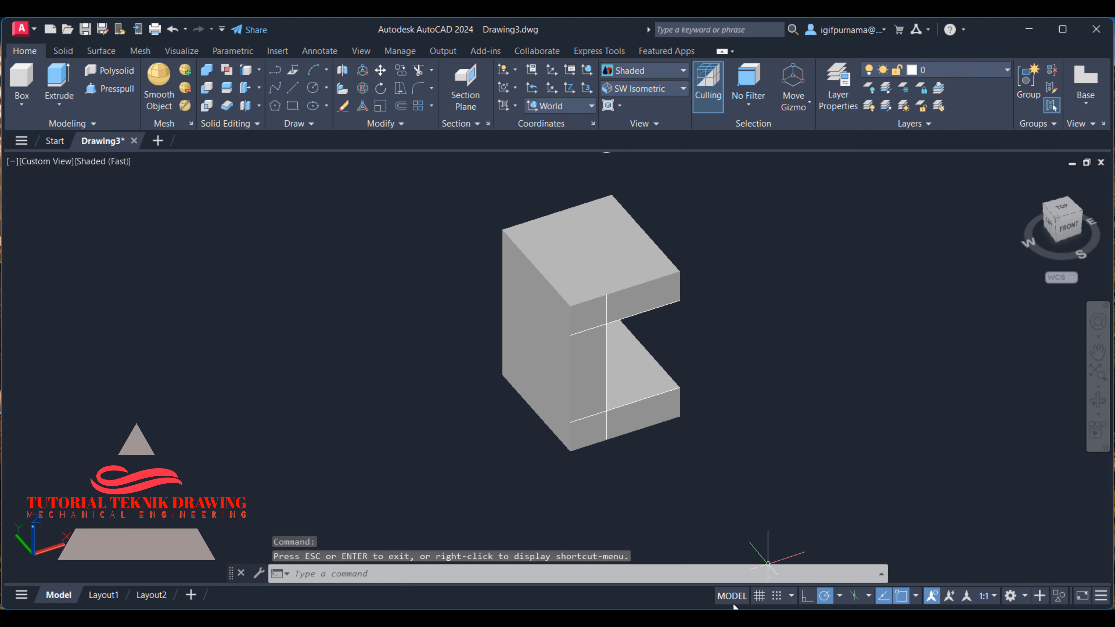
Step: Following the reference image, create a radius 10 cylinder centred on the upper lug's outer top edge midpoint, extending 7 down to its underside
left_click(729, 618)
scroll(964, 260, "down", 2)
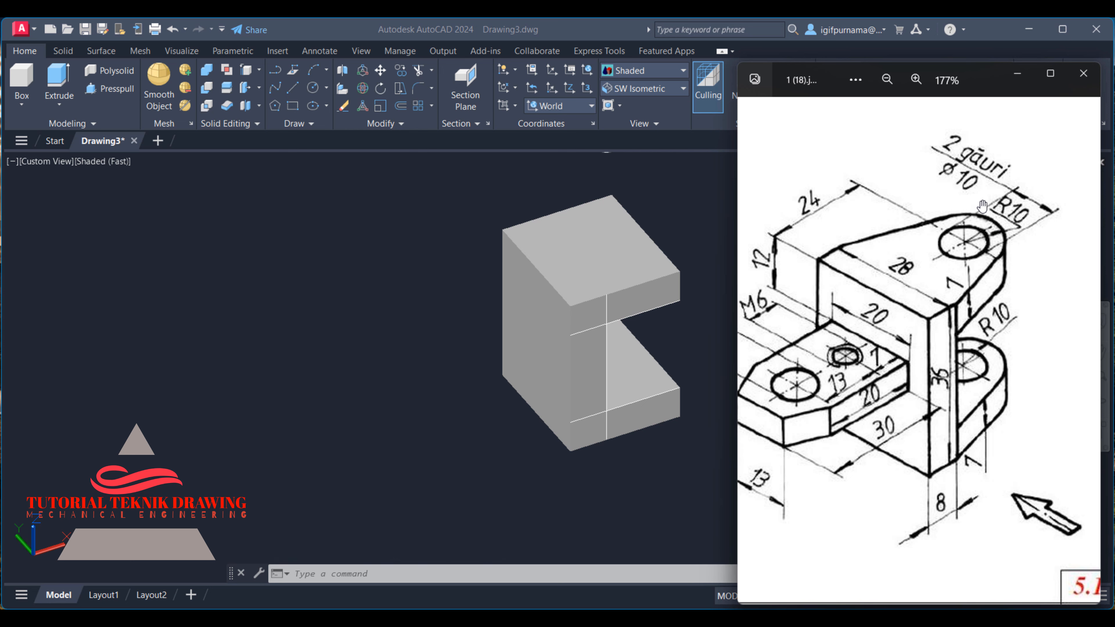
scroll(981, 209, "up", 2)
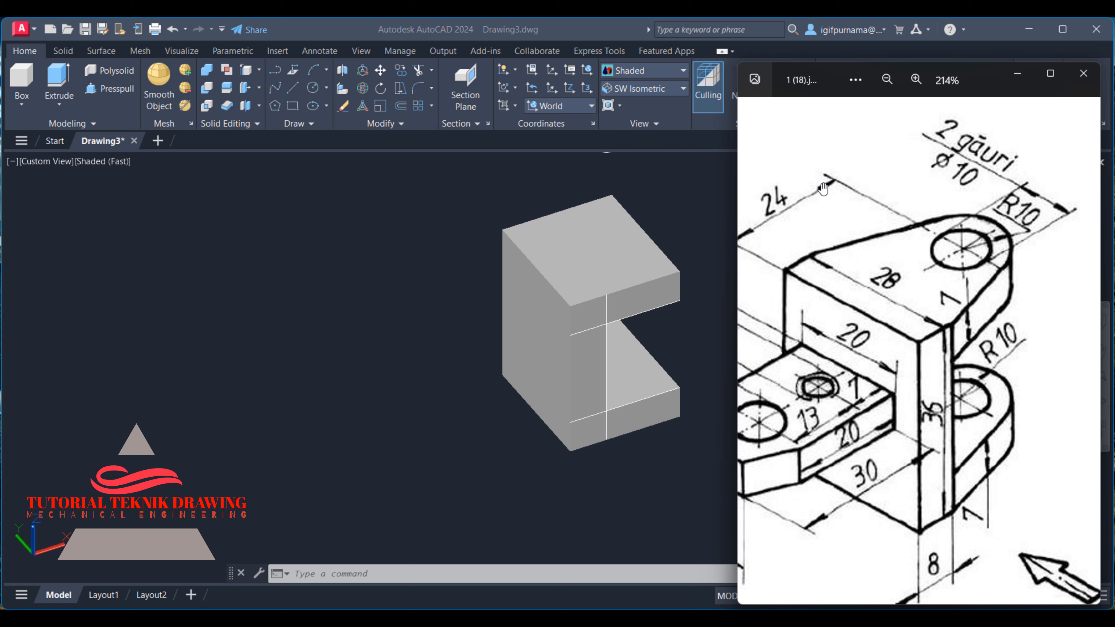
left_click(666, 191)
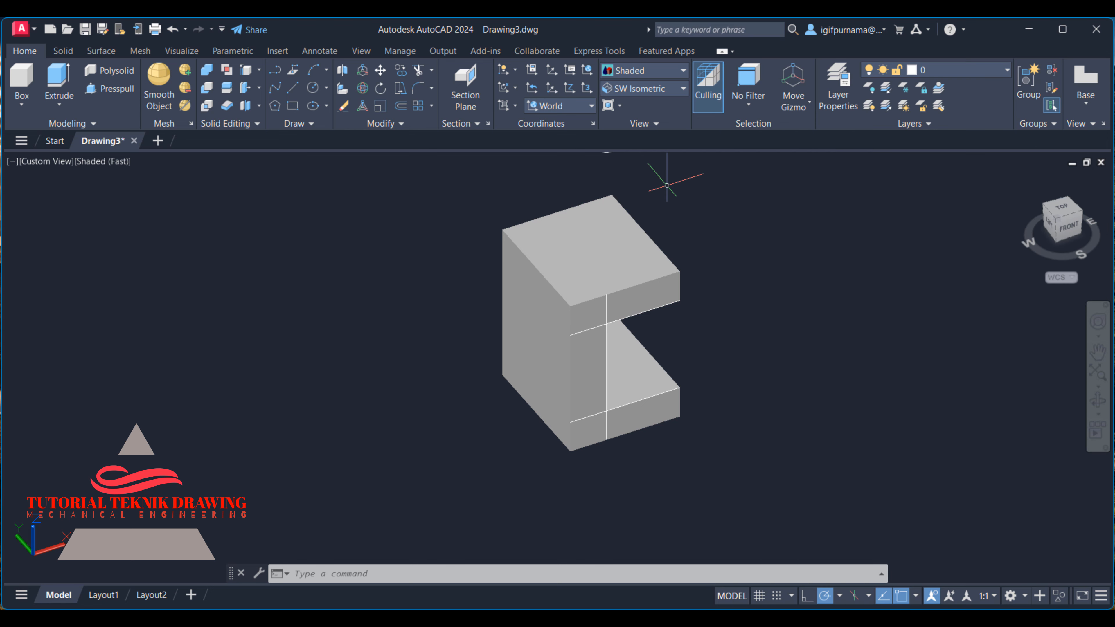
left_click(19, 110)
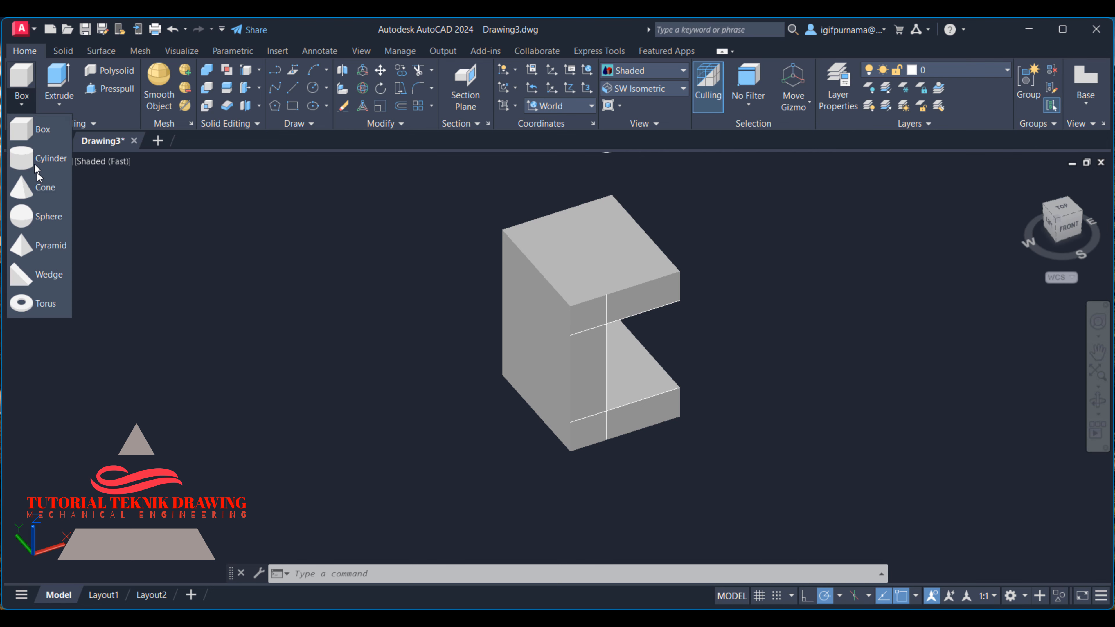
left_click(36, 171)
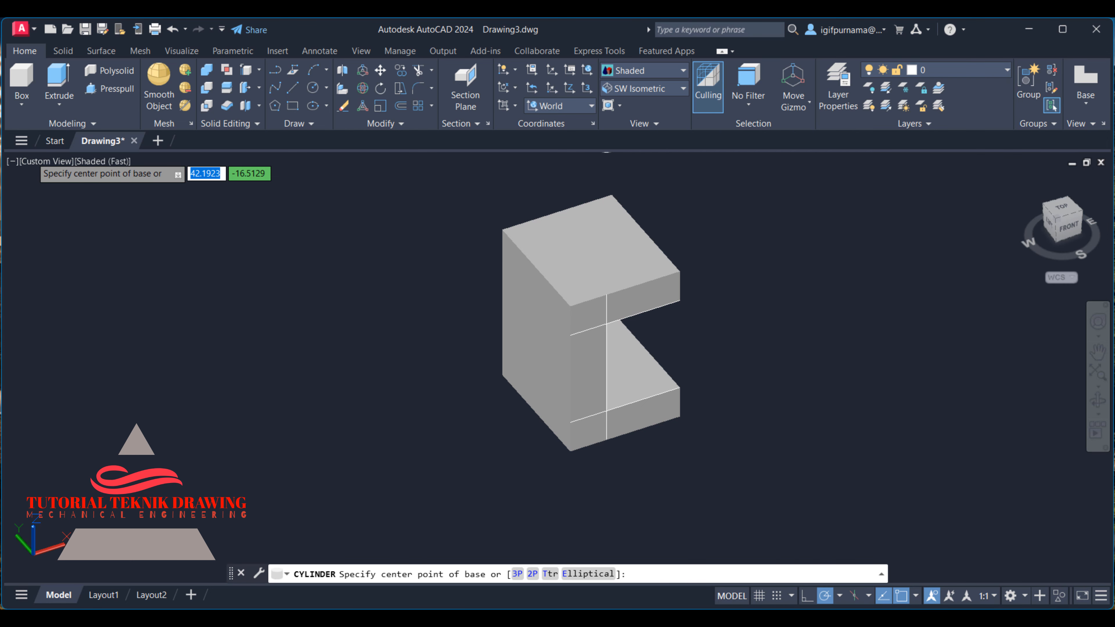
left_click(646, 233)
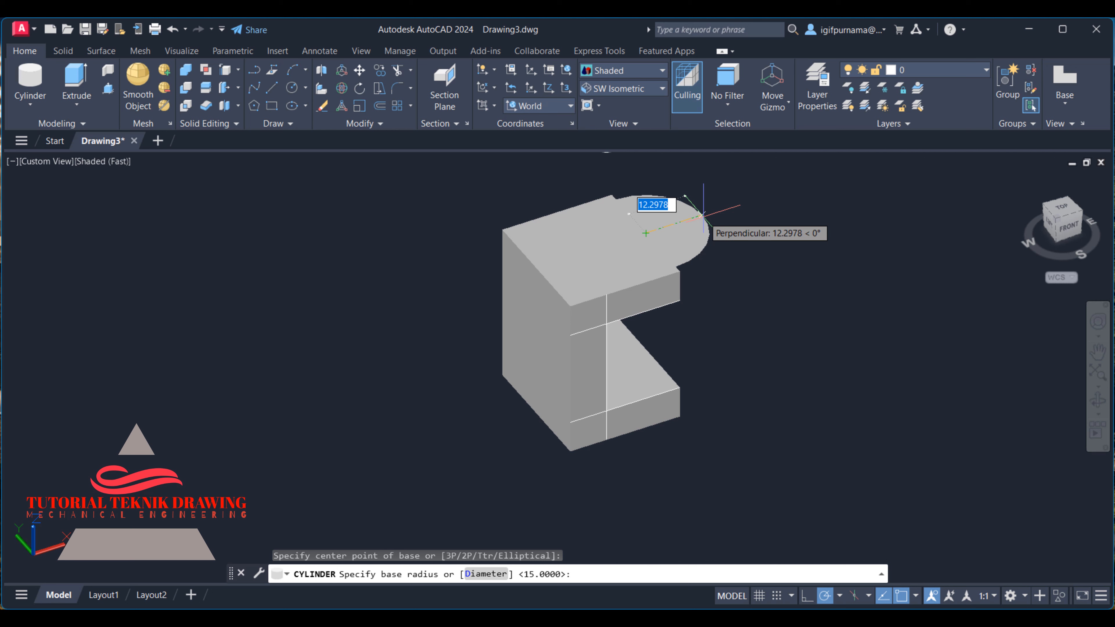
type("1")
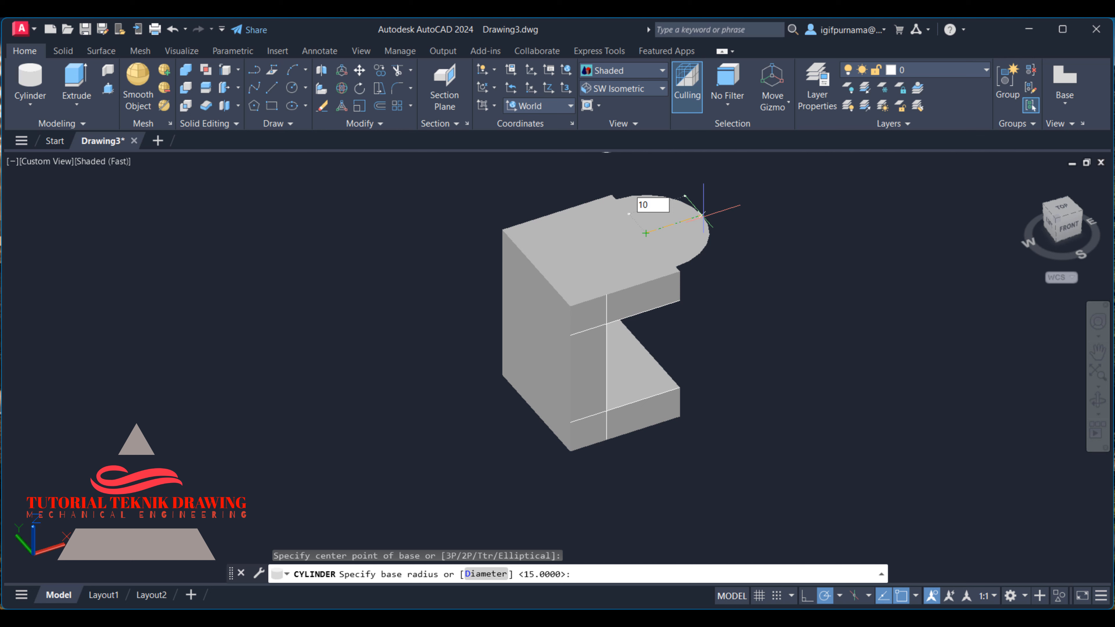
type("0")
key("Return")
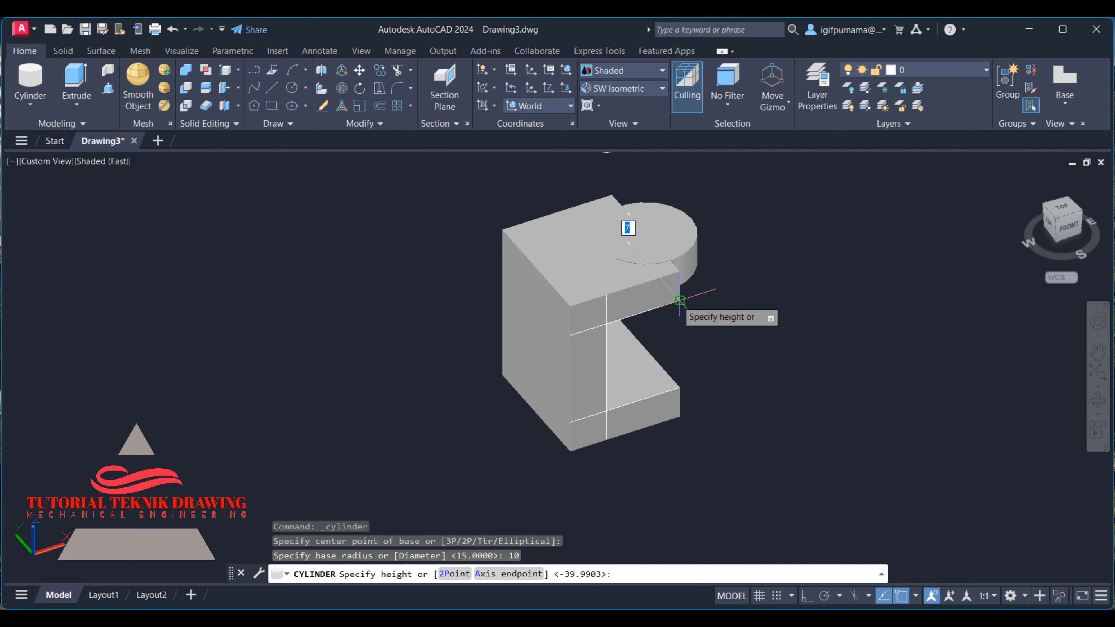
left_click(679, 300)
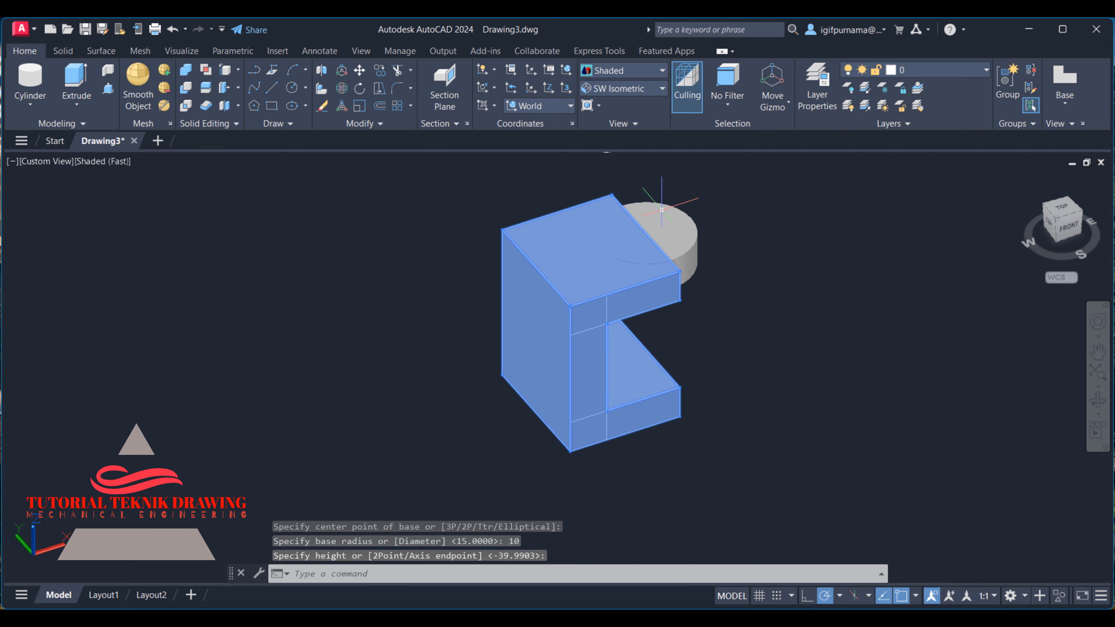
Step: Copy the cylinder from its top centre to the midpoint of the lower lug's outer top edge
scroll(610, 227, "down", 2)
scroll(615, 227, "up", 3)
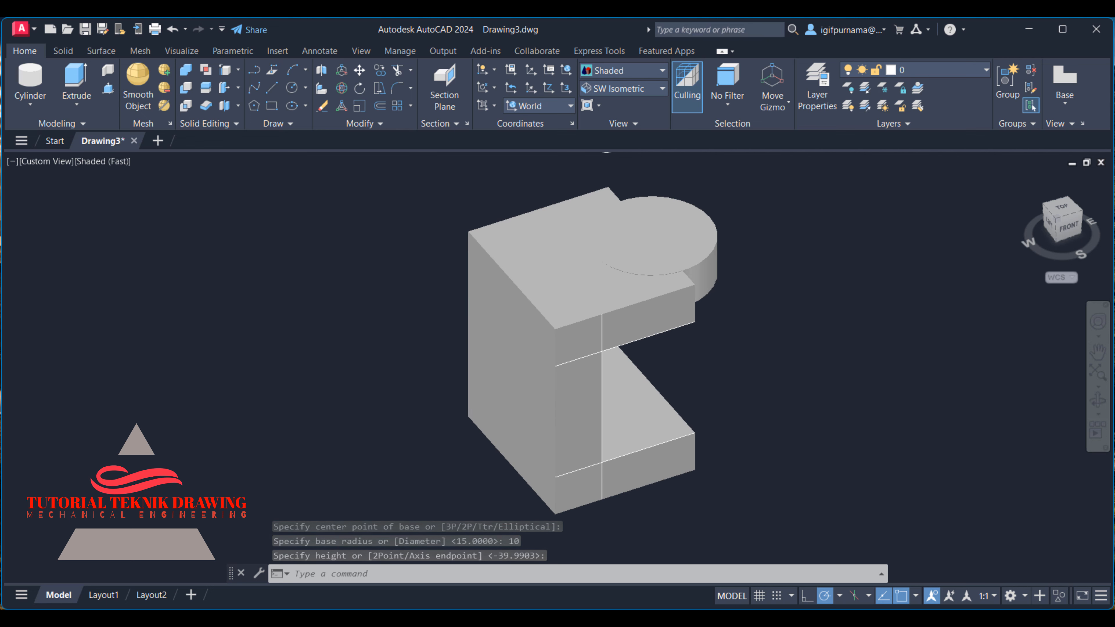
key("alt+Tab")
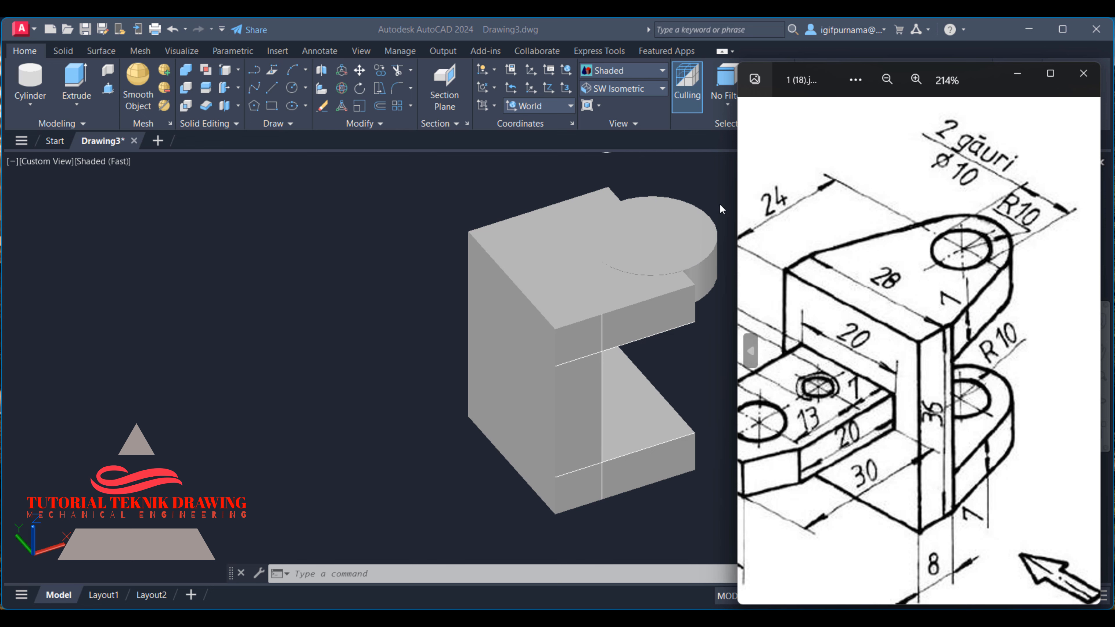
left_click(685, 195)
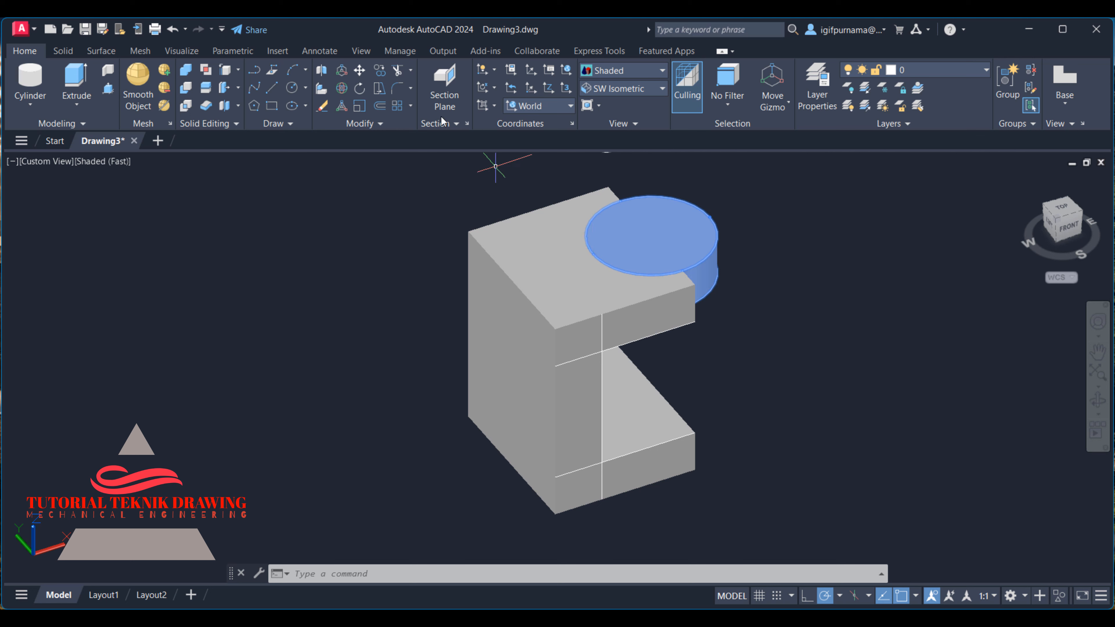
left_click(378, 70)
left_click(686, 235)
key("Return")
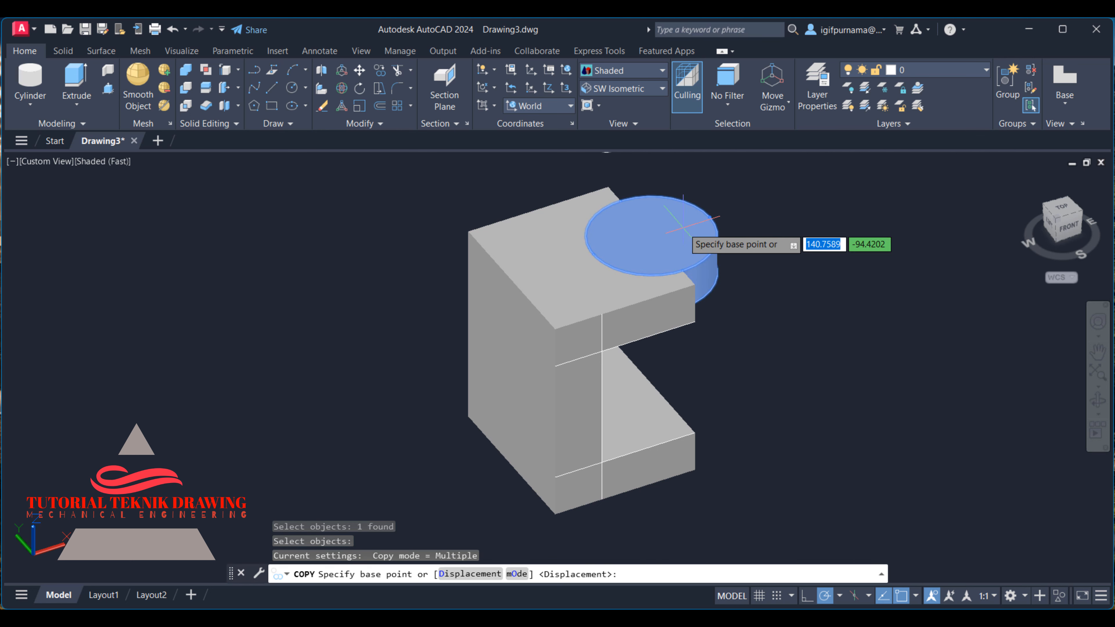
left_click(651, 236)
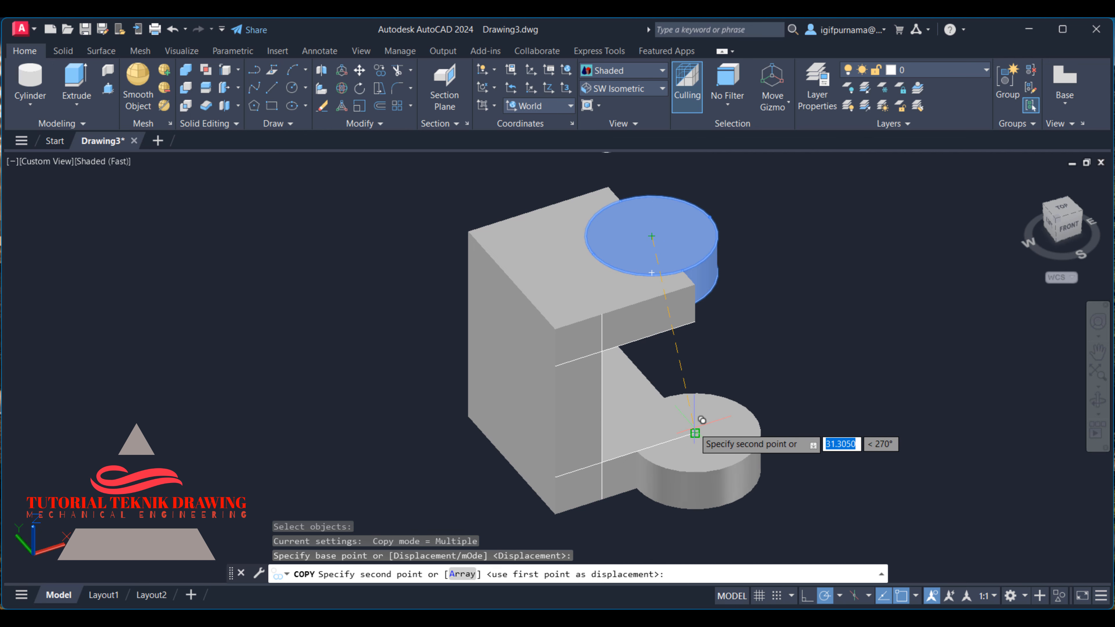
left_click(652, 381)
right_click(654, 382)
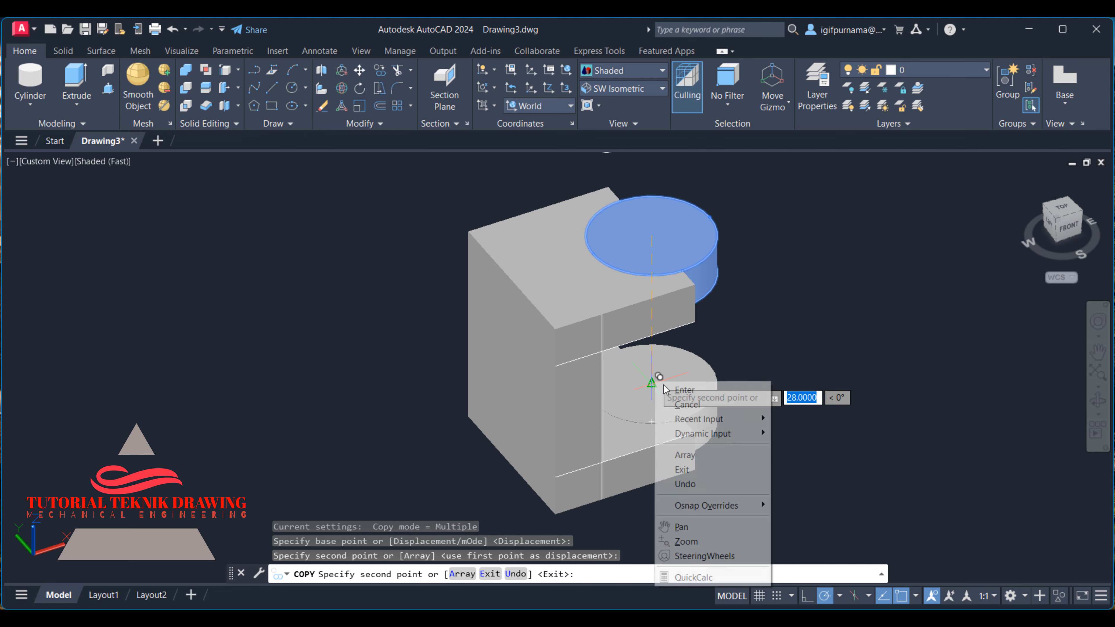
left_click(671, 390)
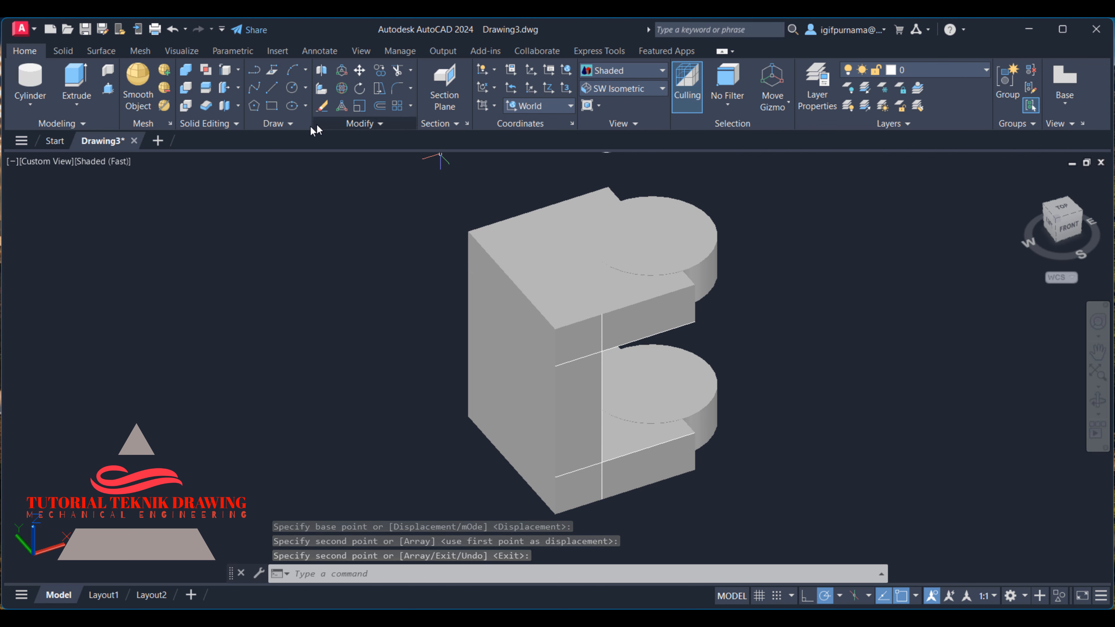
Step: Union the slotted box and both cylinders into one solid
left_click(187, 72)
left_click(835, 520)
left_click(378, 194)
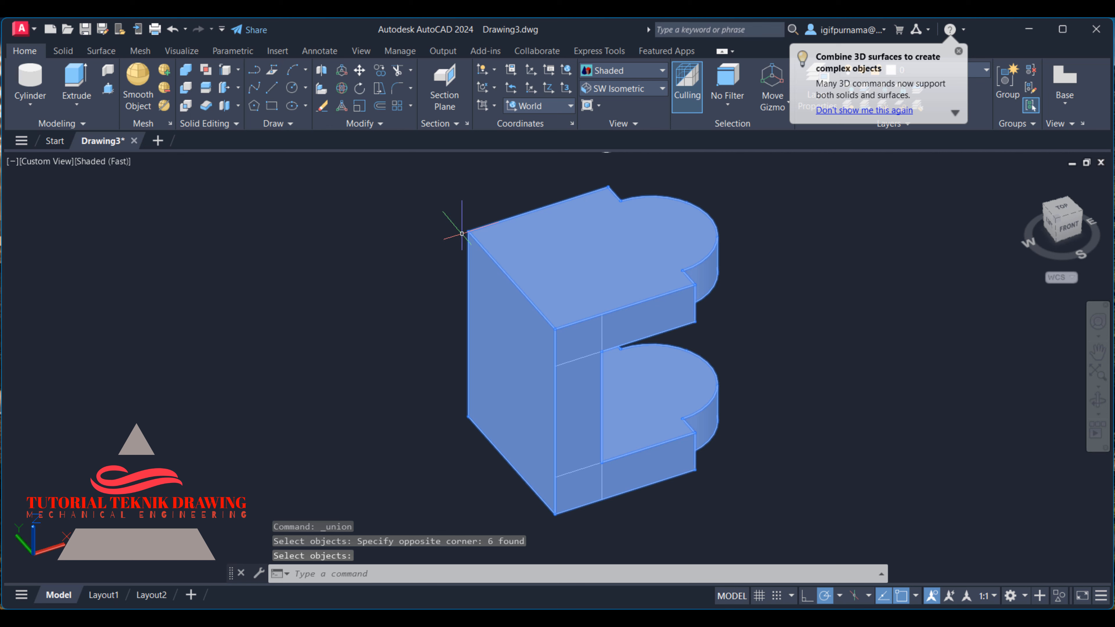
left_click(272, 88)
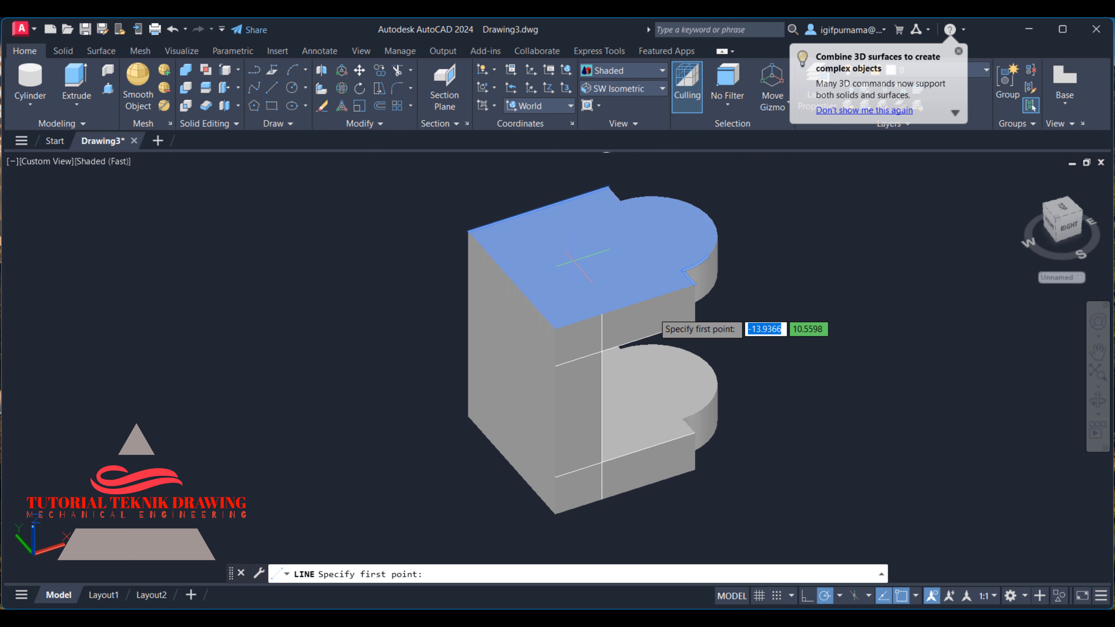
left_click(601, 315)
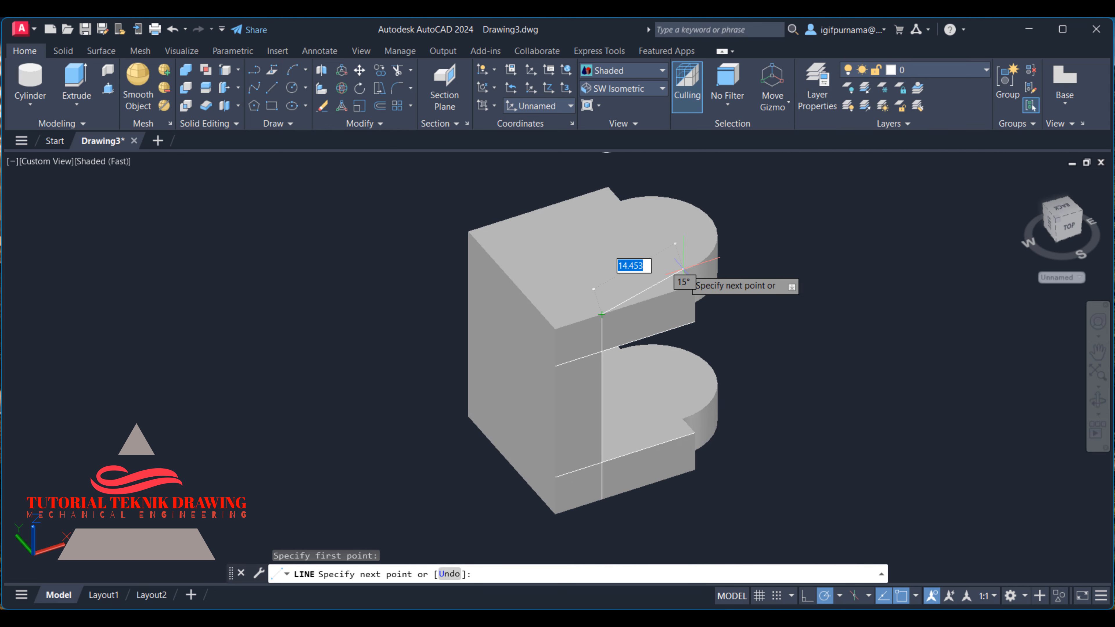
scroll(681, 272, "up", 3)
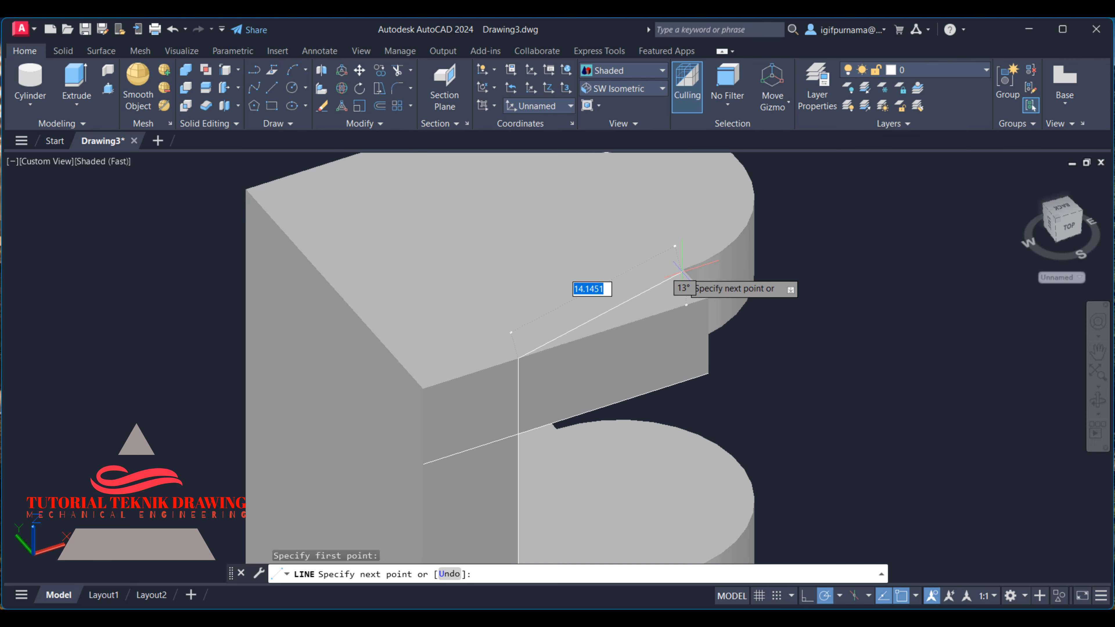
right_click(681, 272)
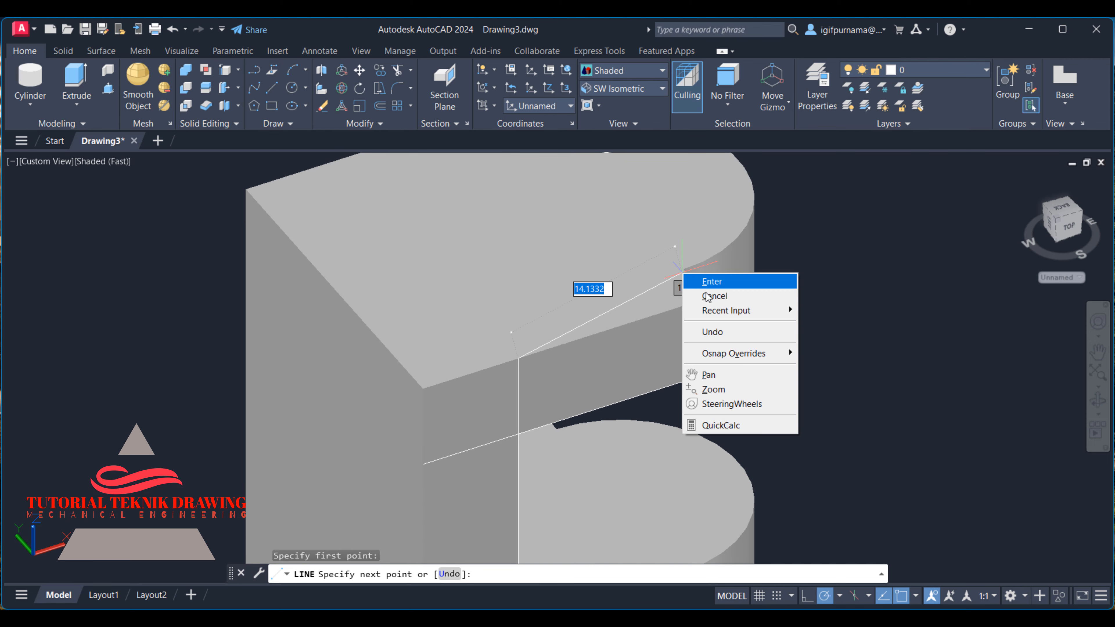
left_click(705, 292)
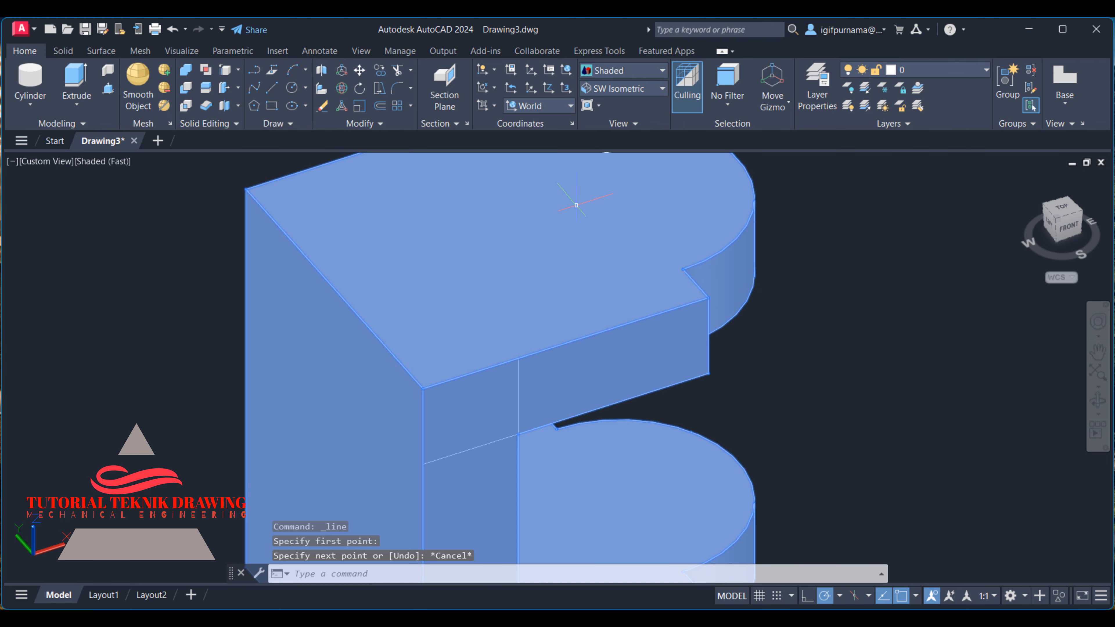
Step: Draw a taper line on the upper lug's top face from the rounded end's near corner to the vertical line's upper end
left_click(273, 89)
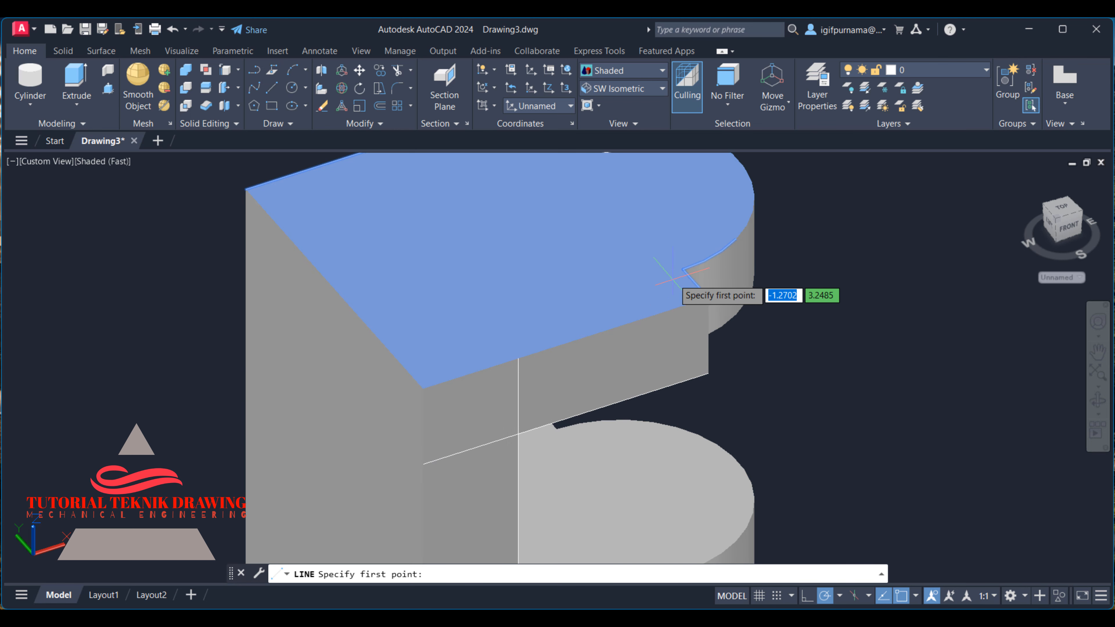
left_click(683, 269)
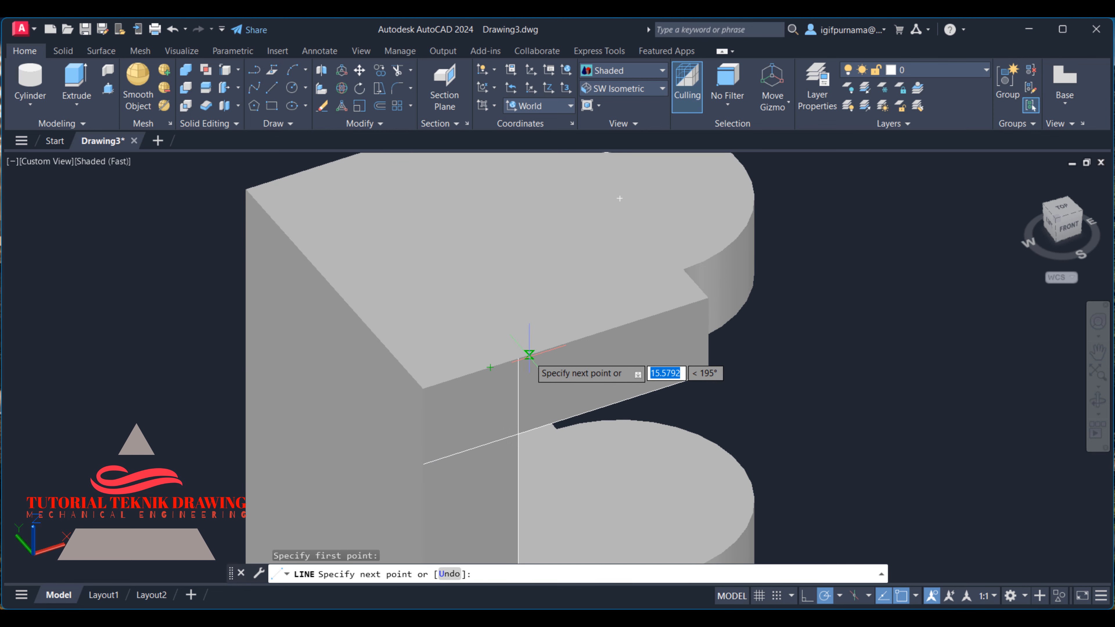
left_click(518, 357)
right_click(518, 358)
left_click(533, 367)
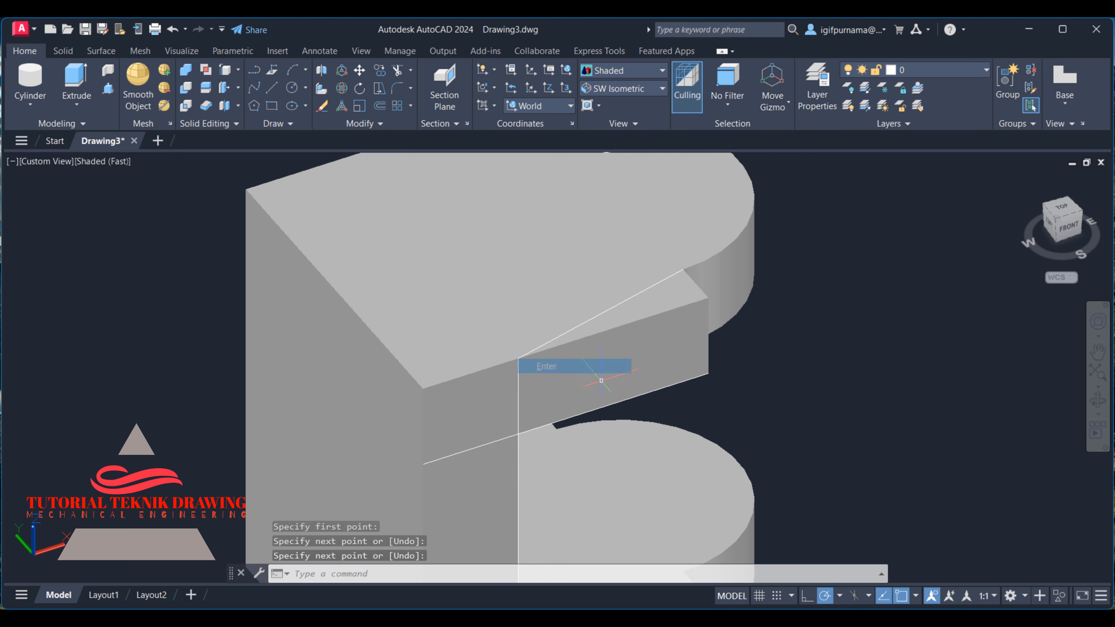
scroll(643, 373, "down", 3)
scroll(643, 371, "up", 1)
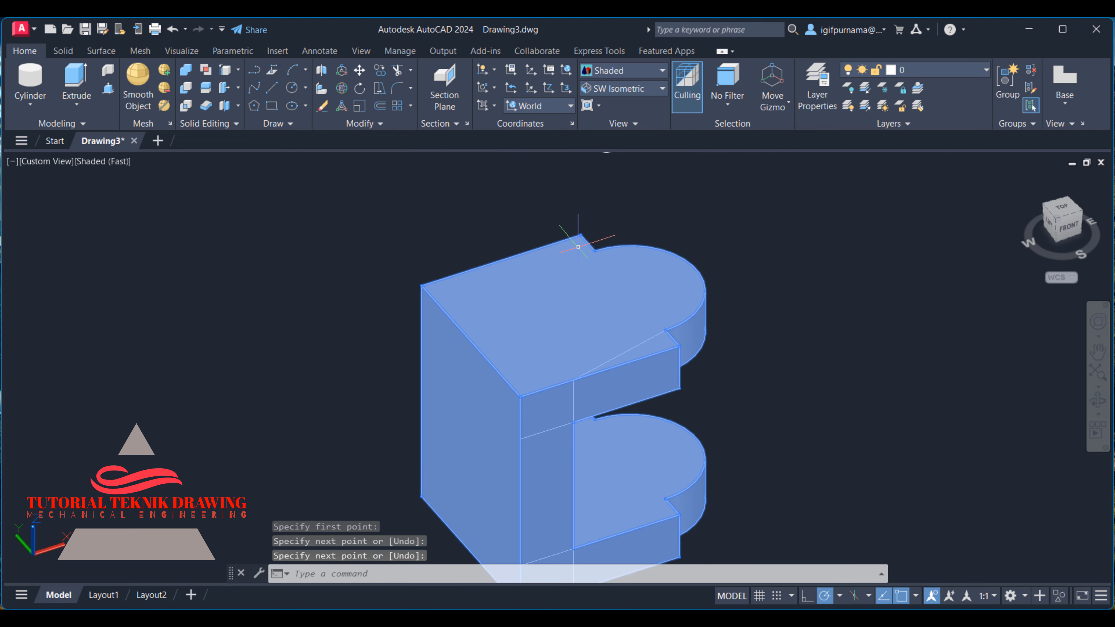
Step: Draw a line about 31.8 long across the top face, from the vertical line's upper end perpendicularly past the opposite edge
left_click(261, 87)
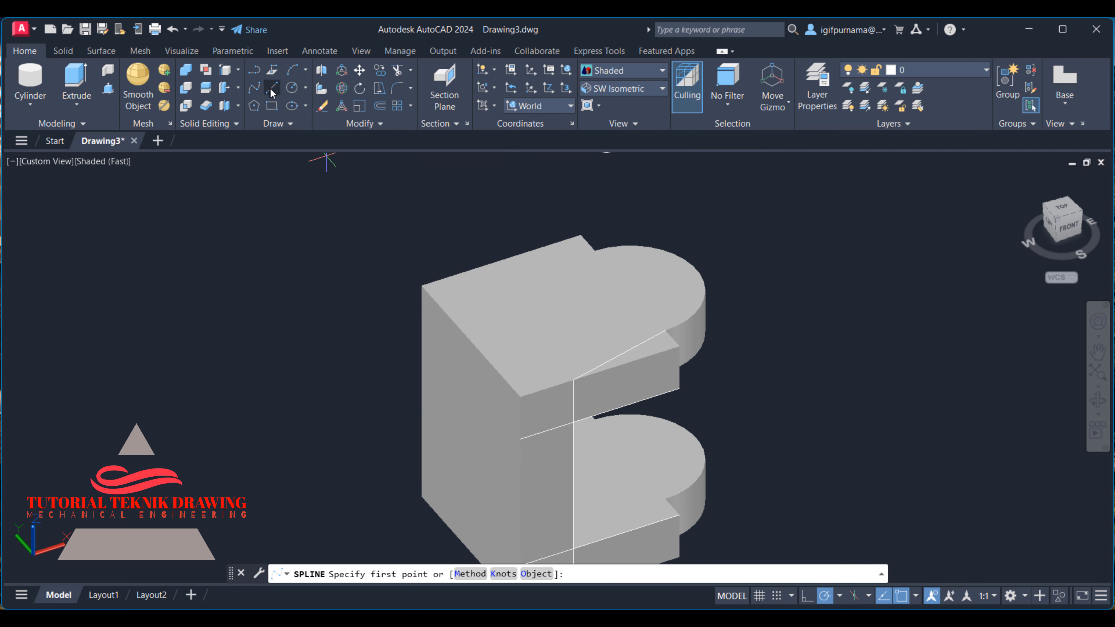
key("Escape")
type("l")
key("Return")
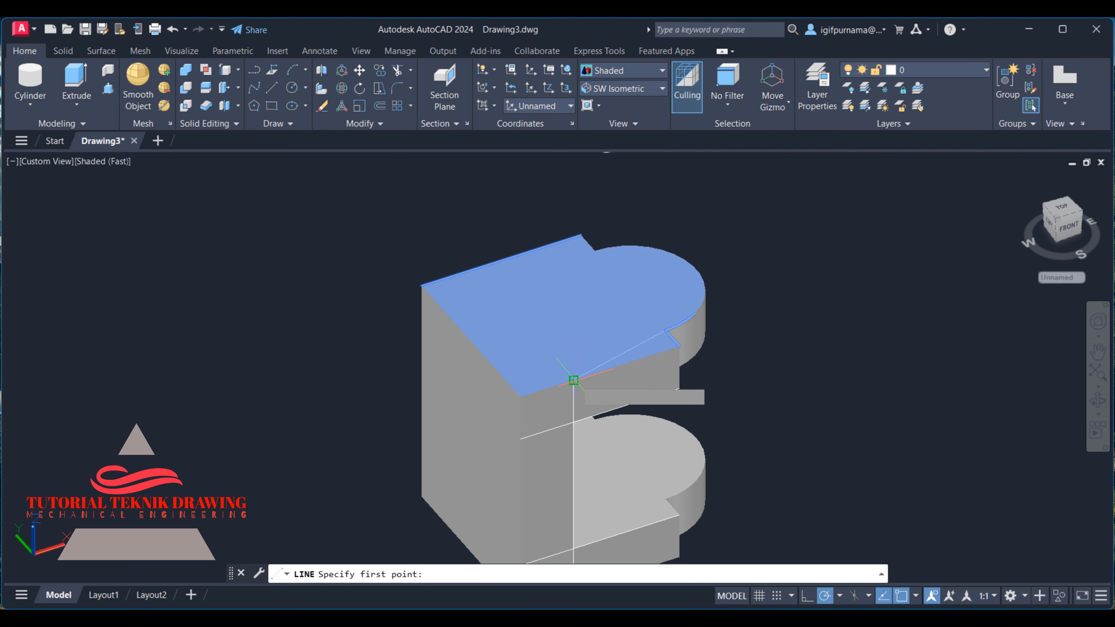
left_click(1097, 400)
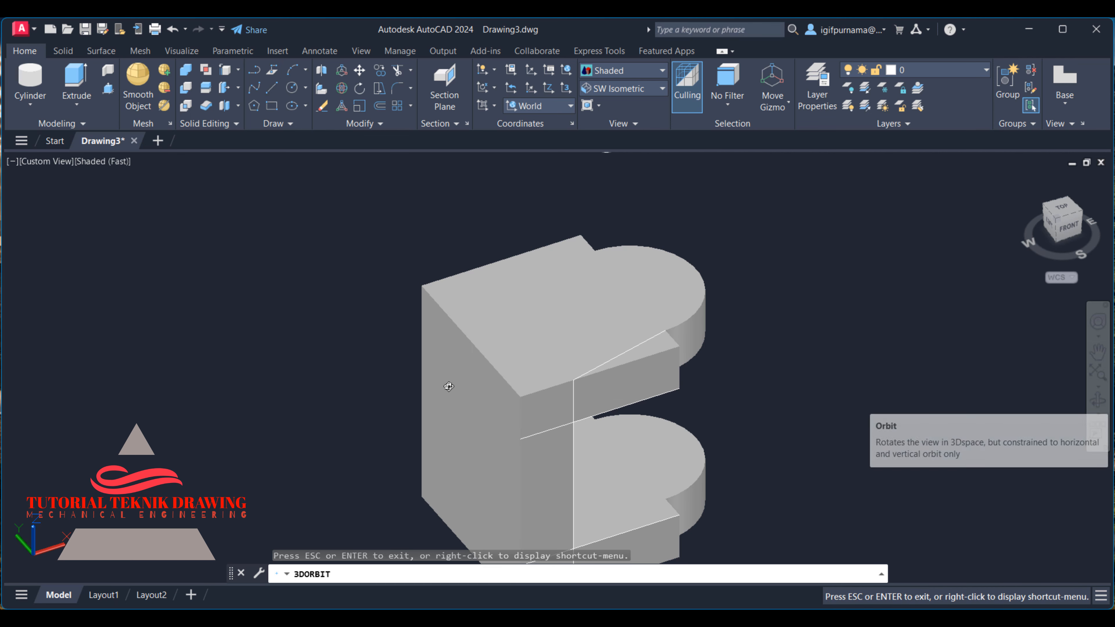
left_click(272, 87)
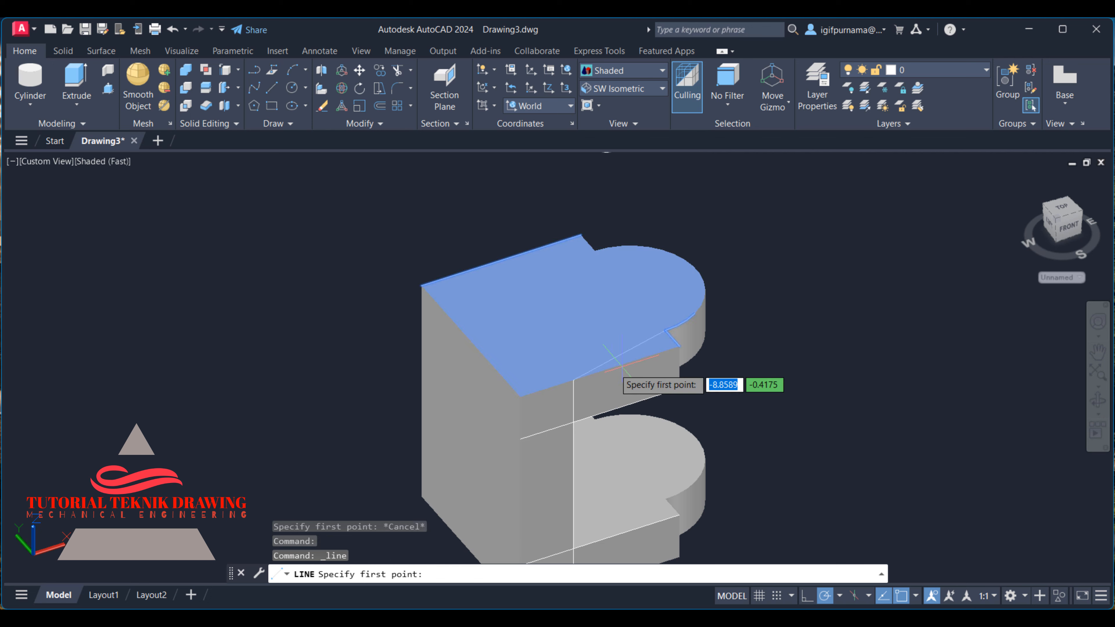
left_click(571, 379)
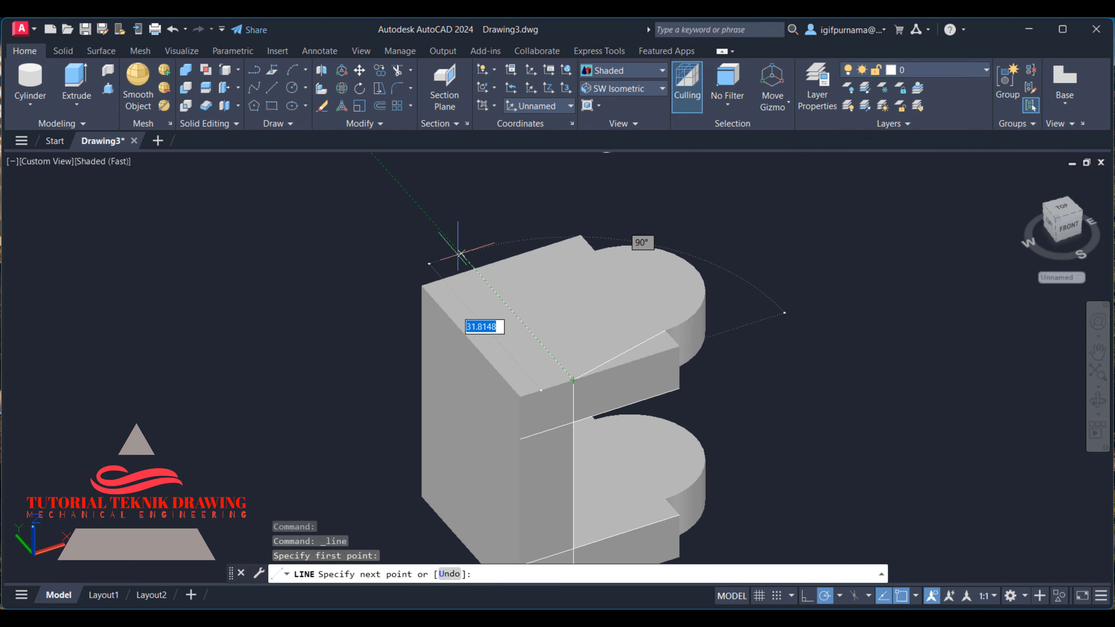
right_click(460, 254)
left_click(486, 264)
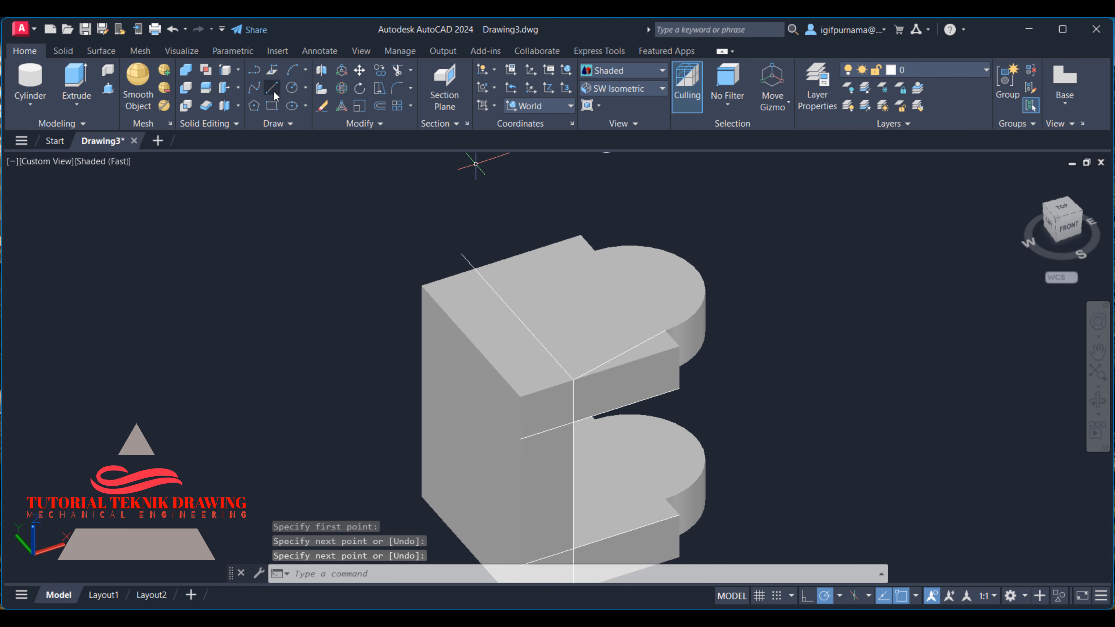
left_click(274, 91)
left_click(594, 251)
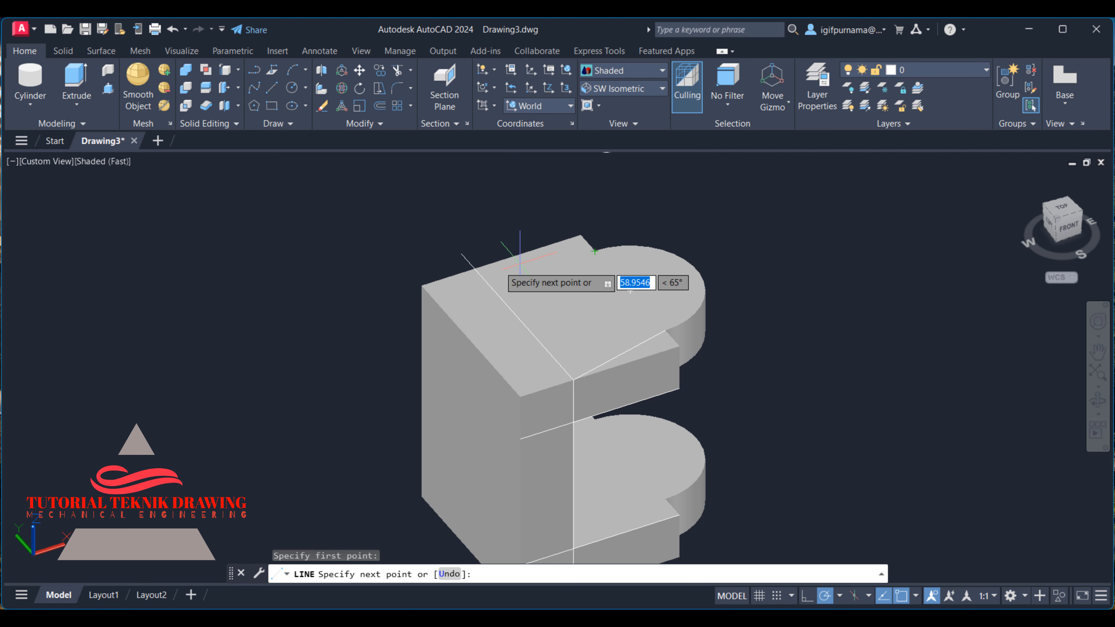
left_click(474, 268)
right_click(473, 268)
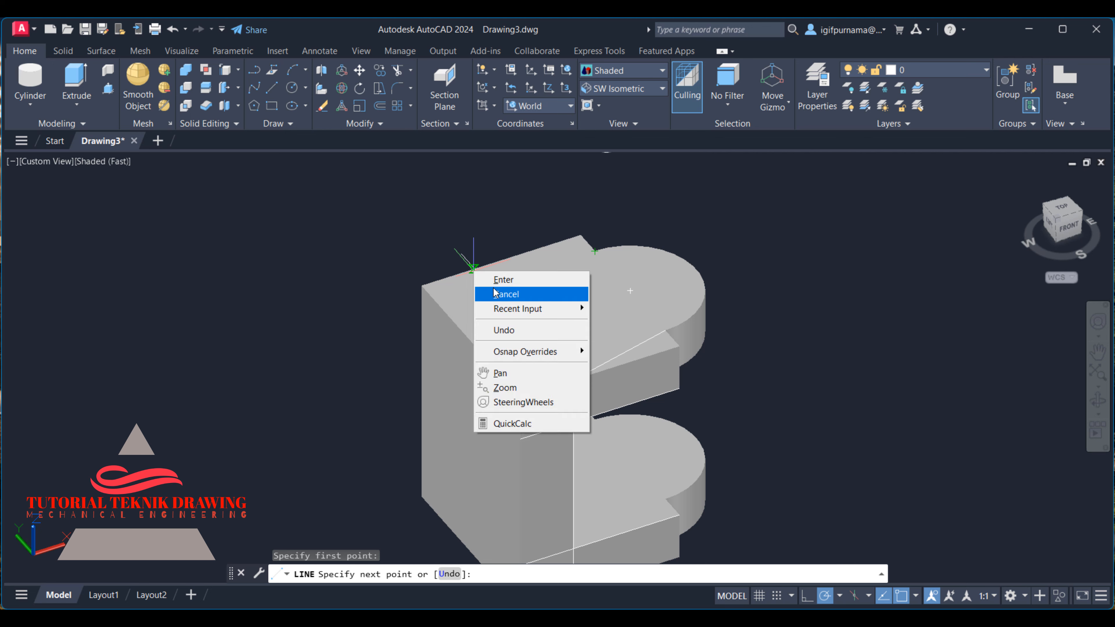
left_click(510, 294)
left_click(1095, 404)
left_click_drag(405, 410, 779, 424)
right_click(779, 423)
left_click(800, 302)
left_click(272, 87)
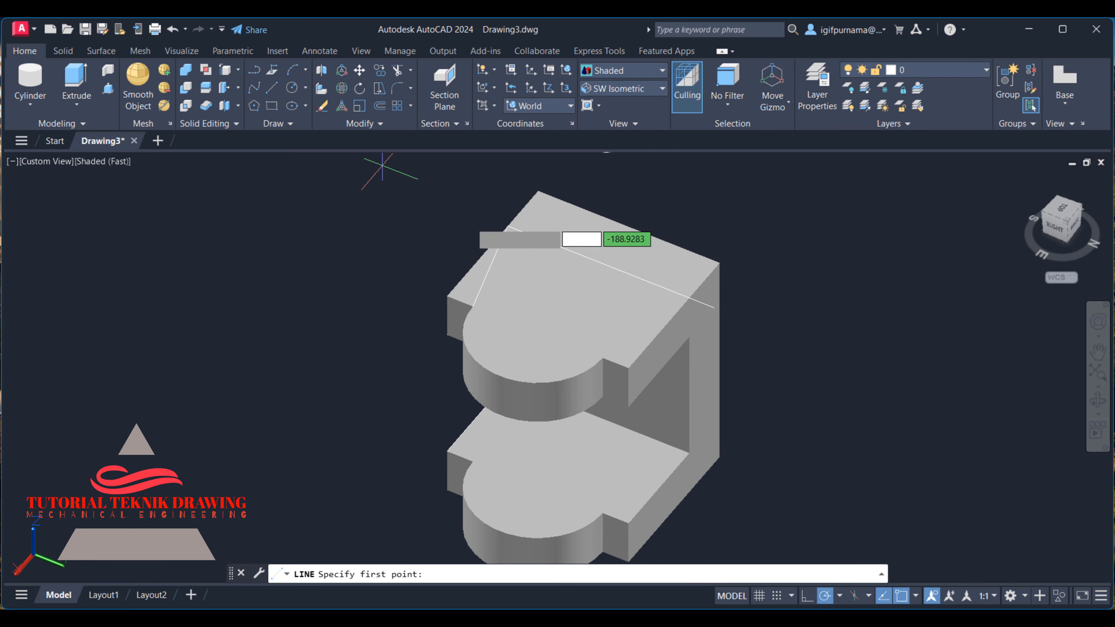
left_click(602, 357)
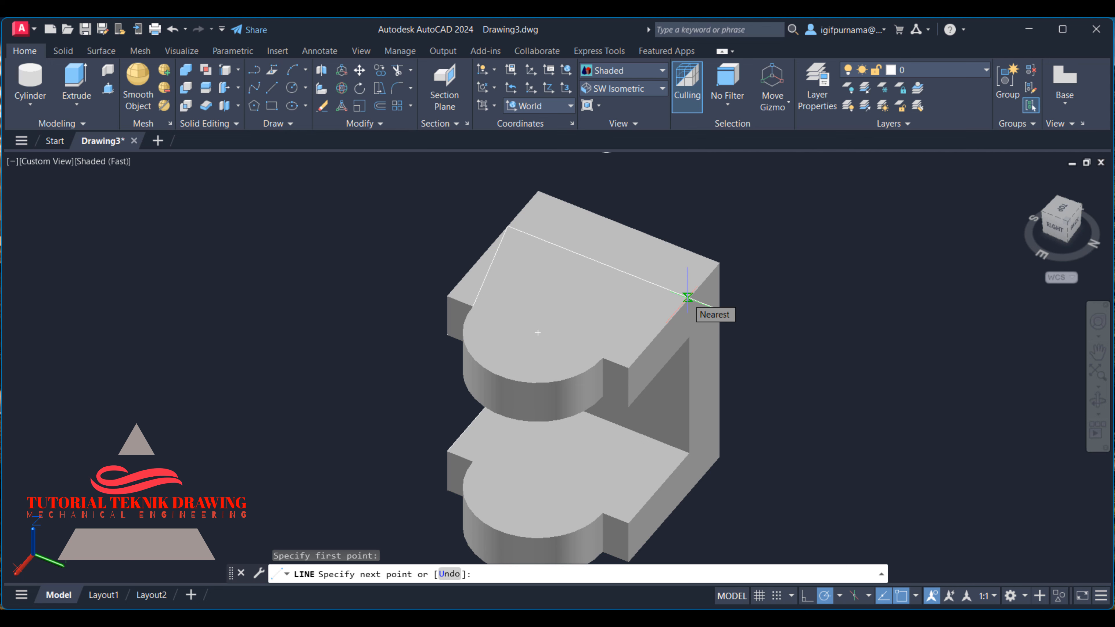
right_click(711, 269)
left_click(746, 294)
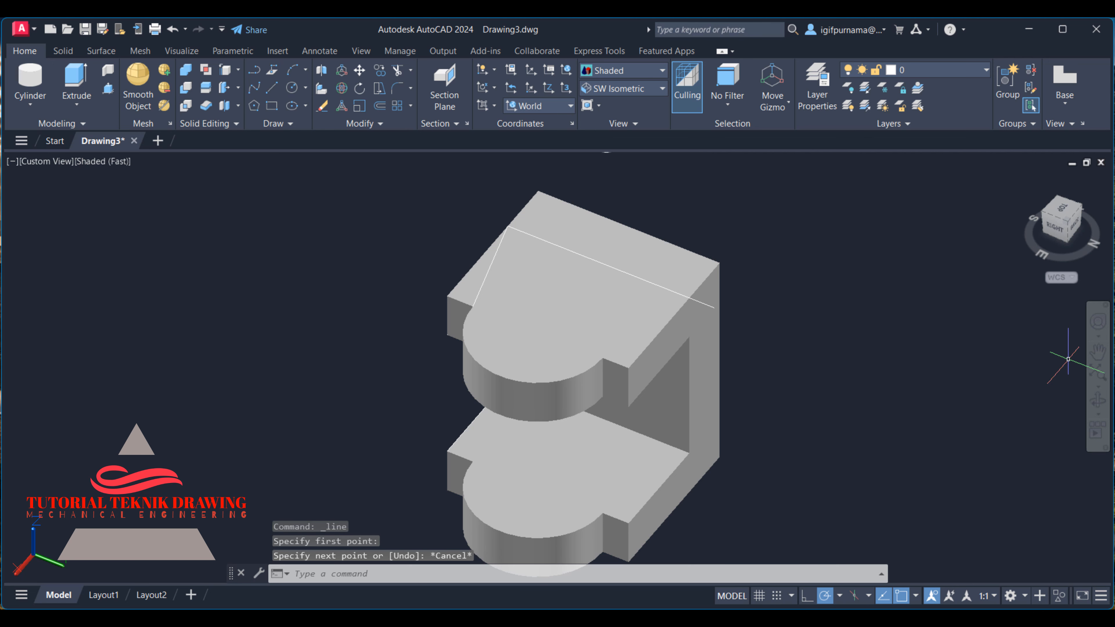
Step: Erase the construction line crossing the upper lug's top face
left_click(1098, 399)
left_click_drag(604, 347, 515, 311)
right_click(496, 222)
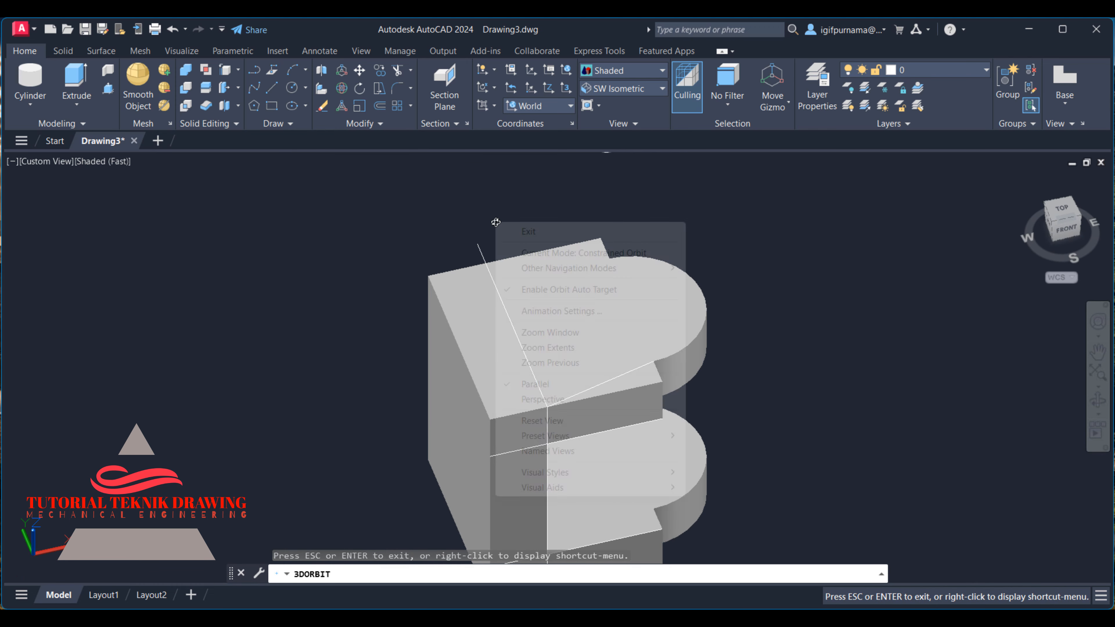
left_click(517, 234)
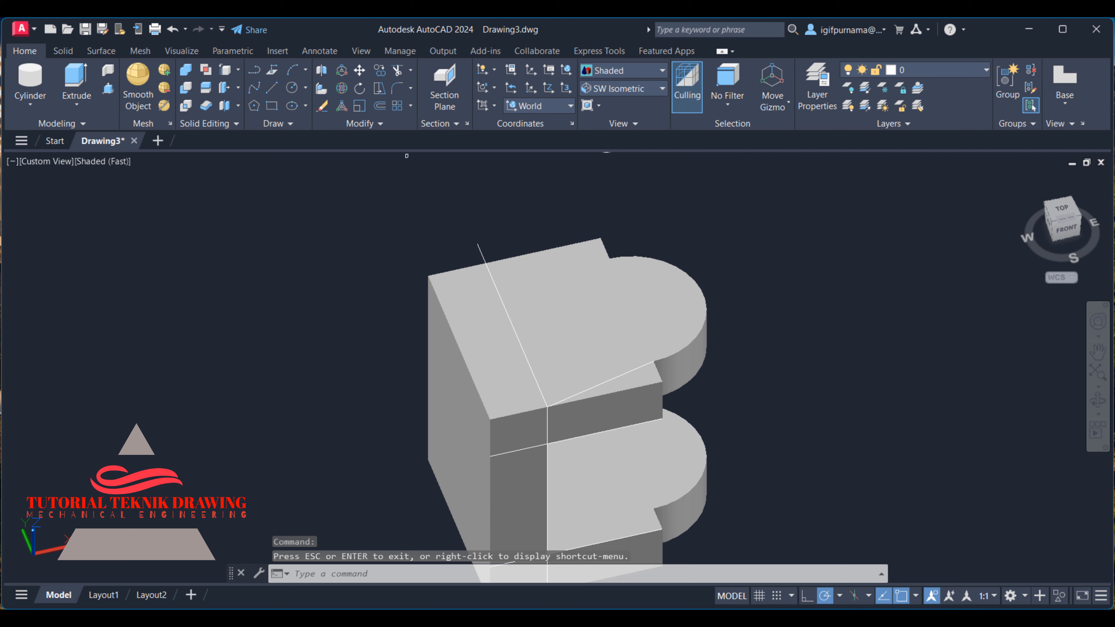
left_click(321, 106)
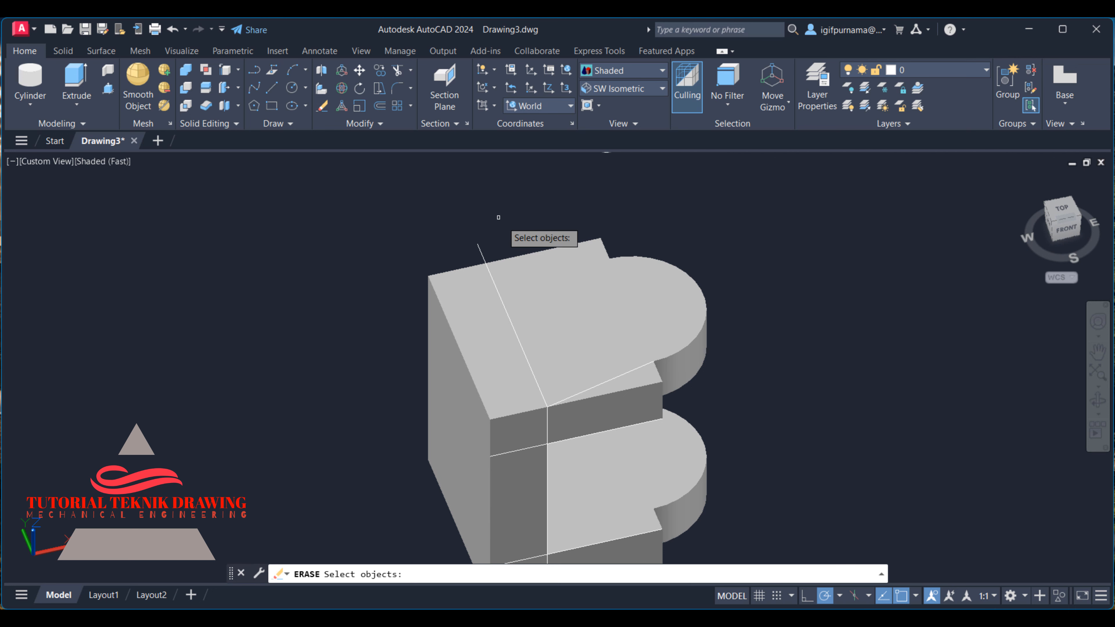
left_click(511, 234)
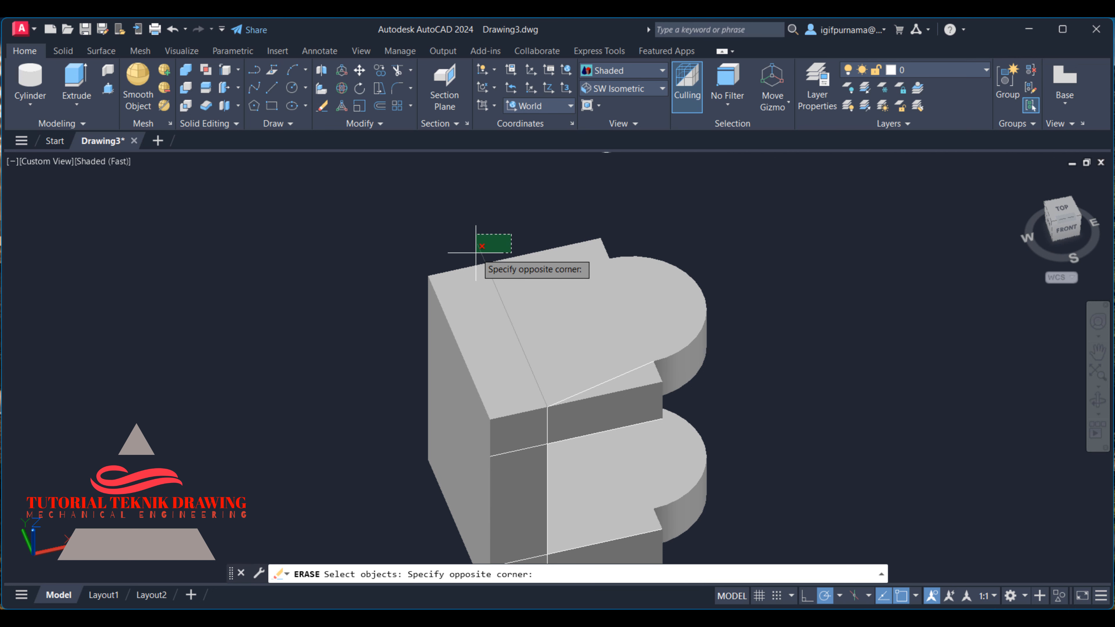
left_click(453, 248)
key("Return")
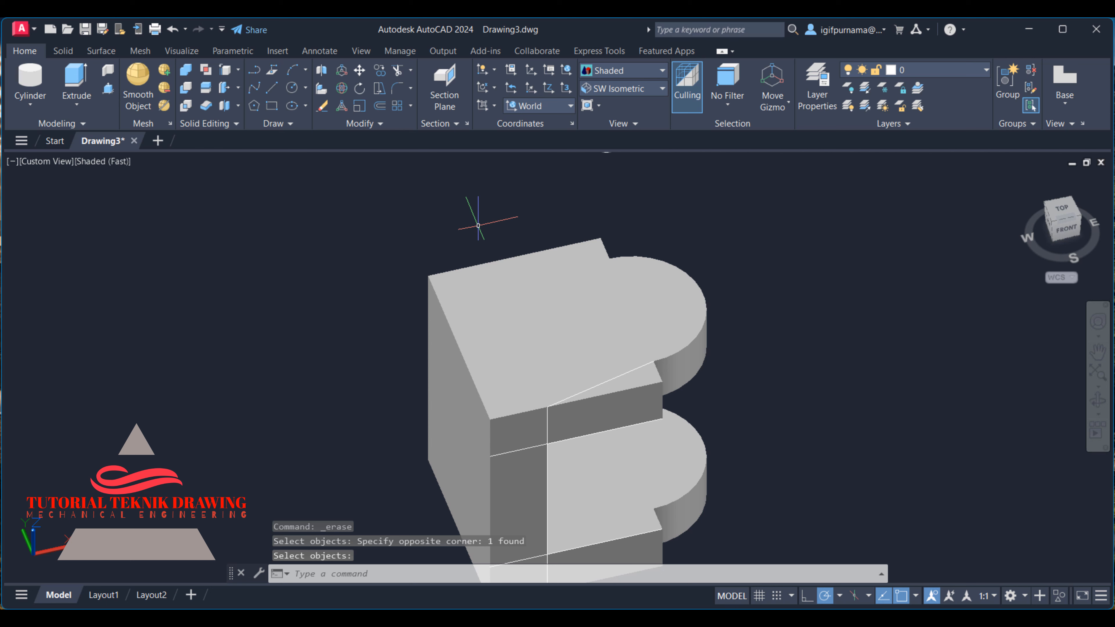
Step: Switch the visual style to 2D Wireframe
left_click(380, 124)
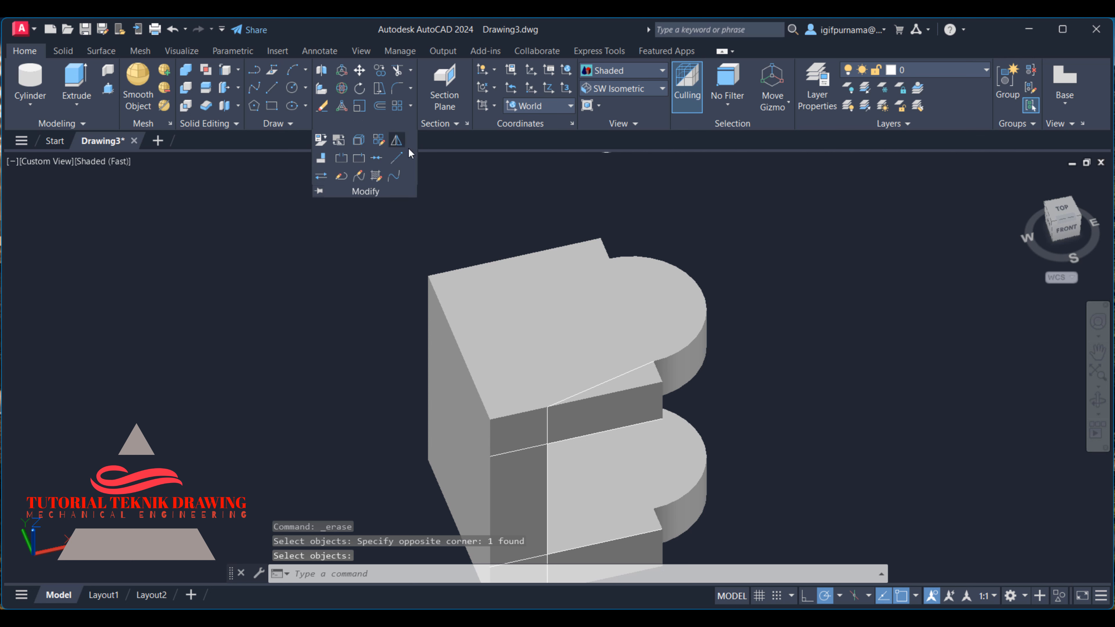
left_click(396, 141)
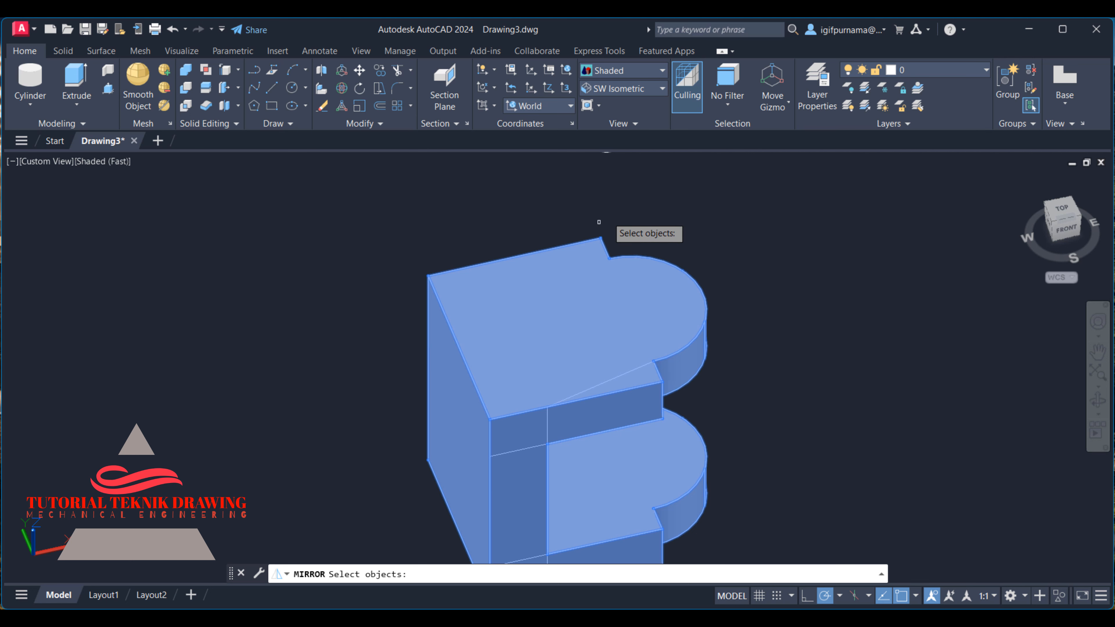
left_click(604, 70)
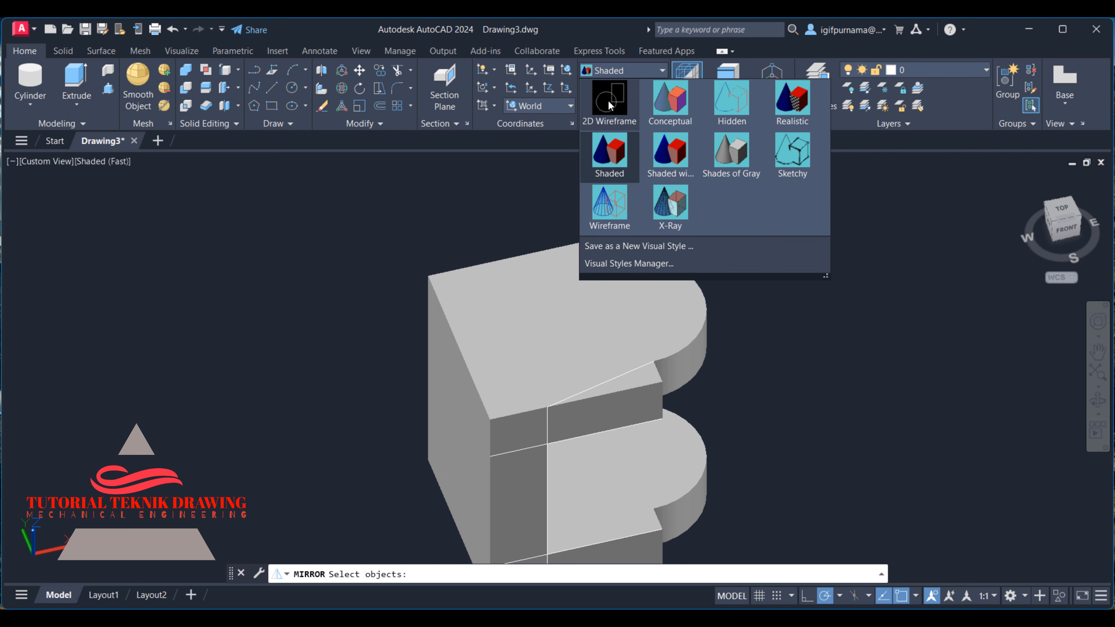
left_click(608, 99)
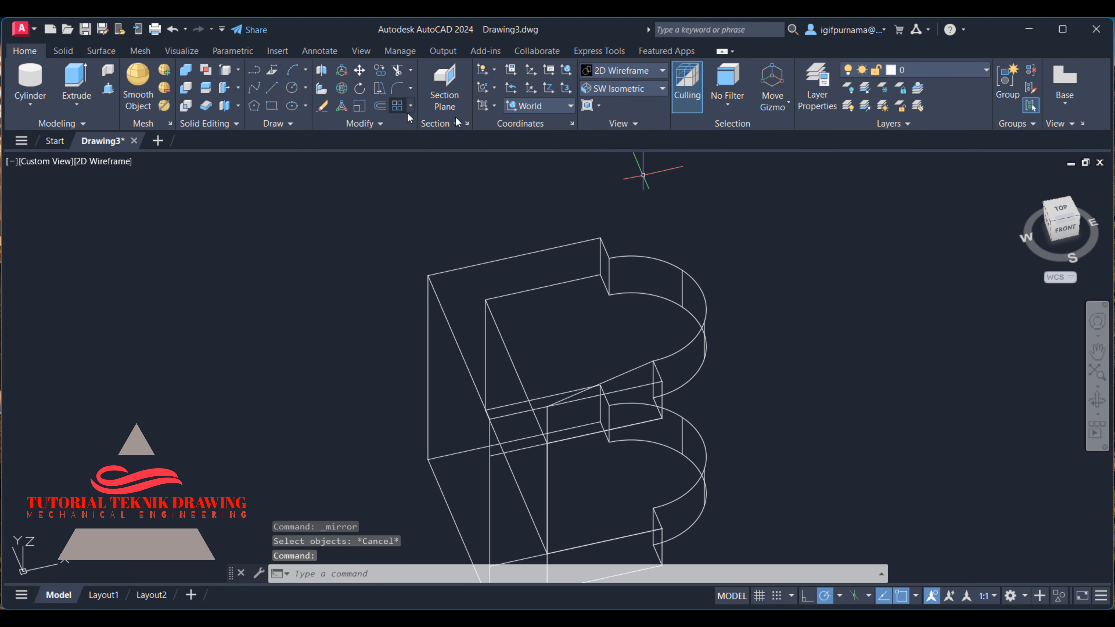
Step: Mirror the taper line to the lug's opposite side about the box's centreline, starting at the end face's bottom edge midpoint, and keep the source line
left_click(390, 124)
left_click(394, 142)
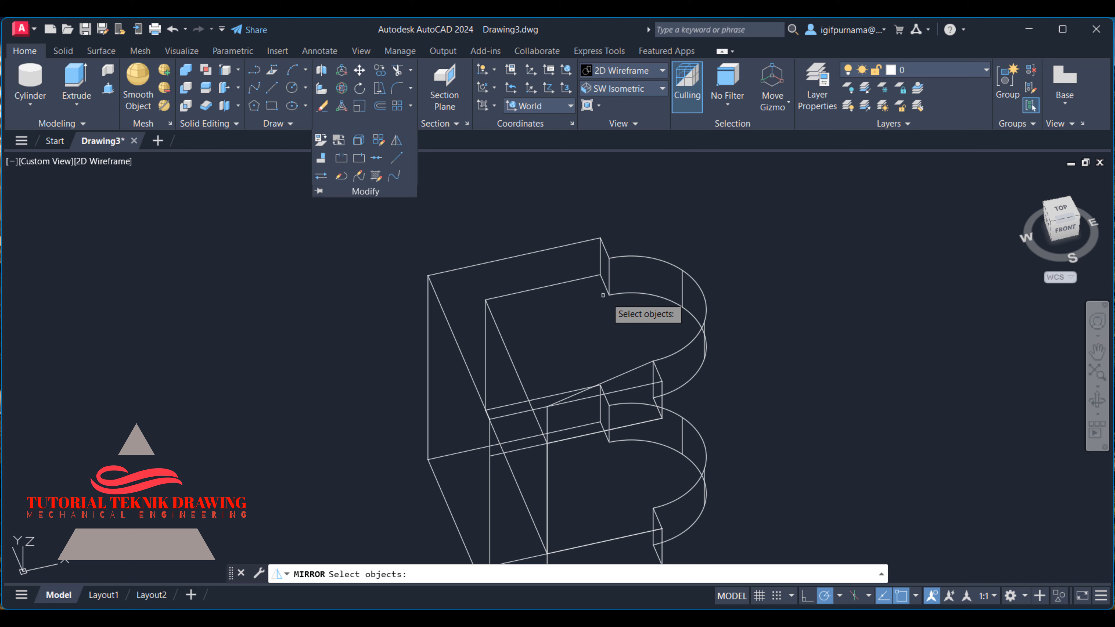
left_click(615, 374)
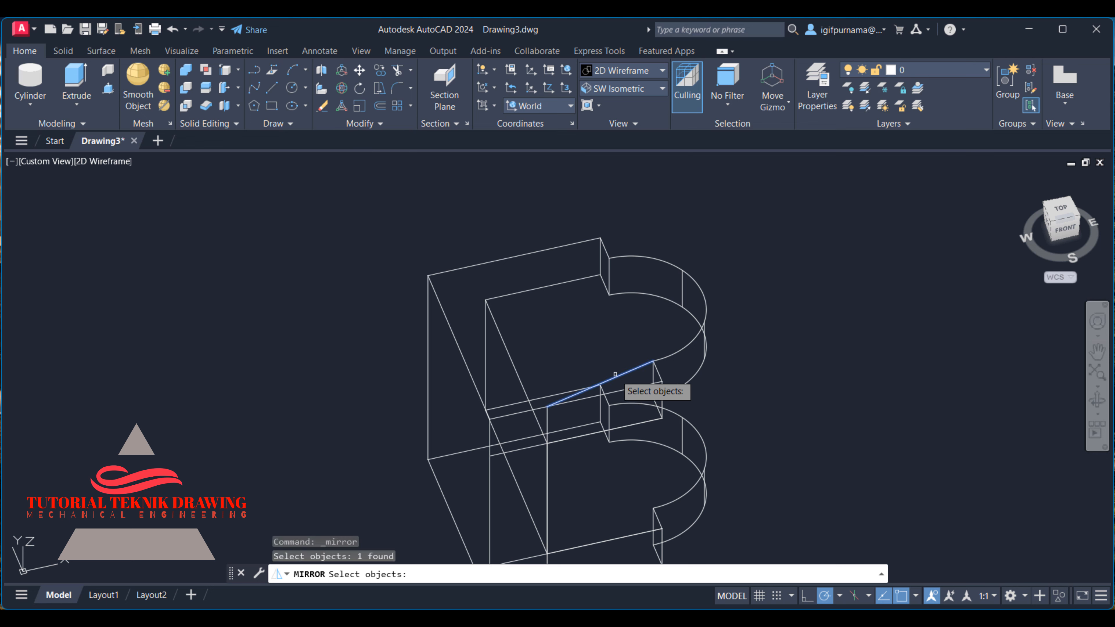
key("Return")
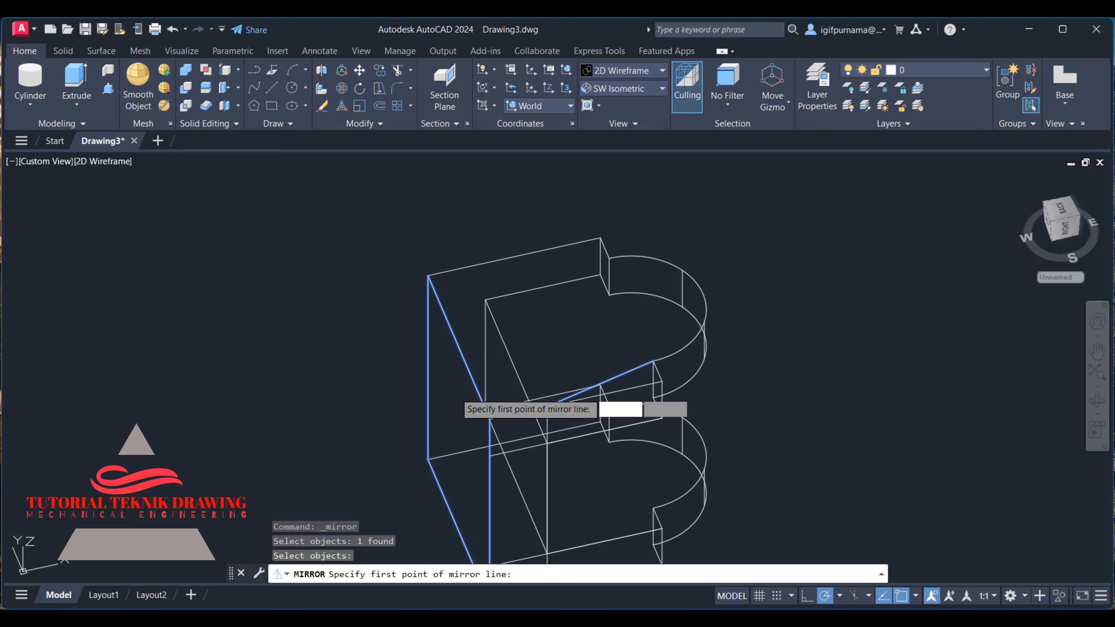
scroll(459, 364, "down", 2)
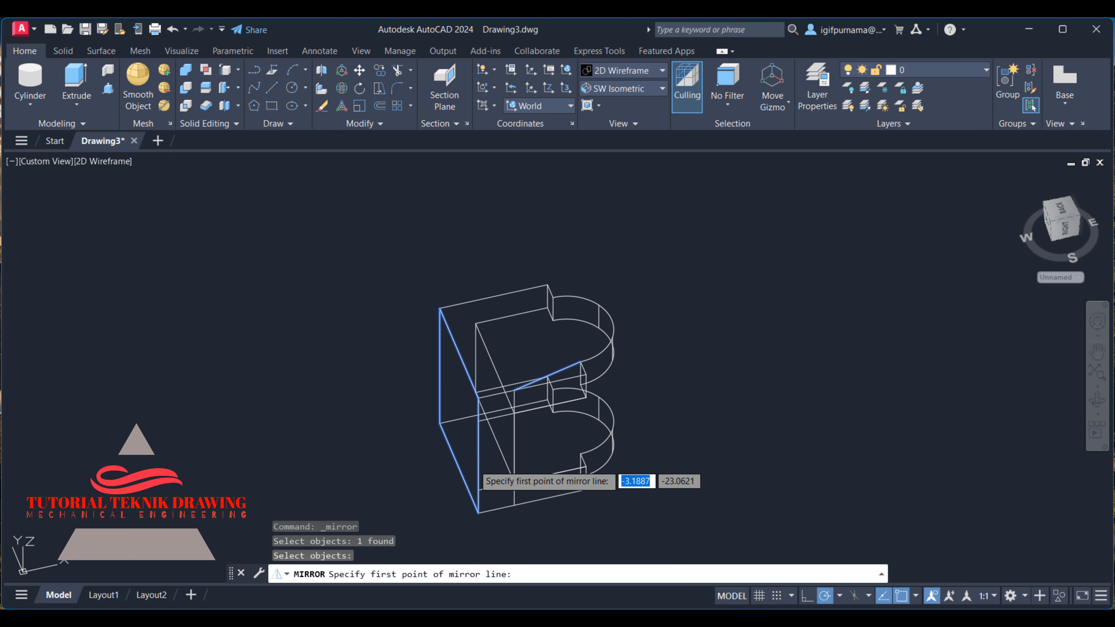
left_click(459, 467)
left_click(693, 429)
left_click(718, 474)
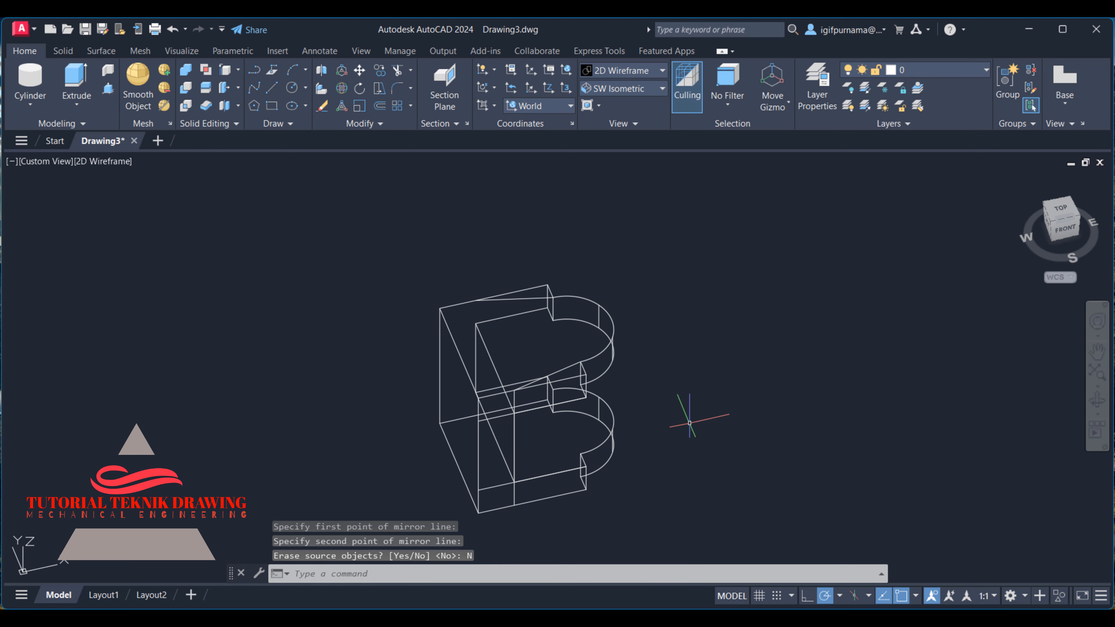
Step: Set the visual style back to Shaded and inspect both taper lines on the upper lug
left_click(616, 70)
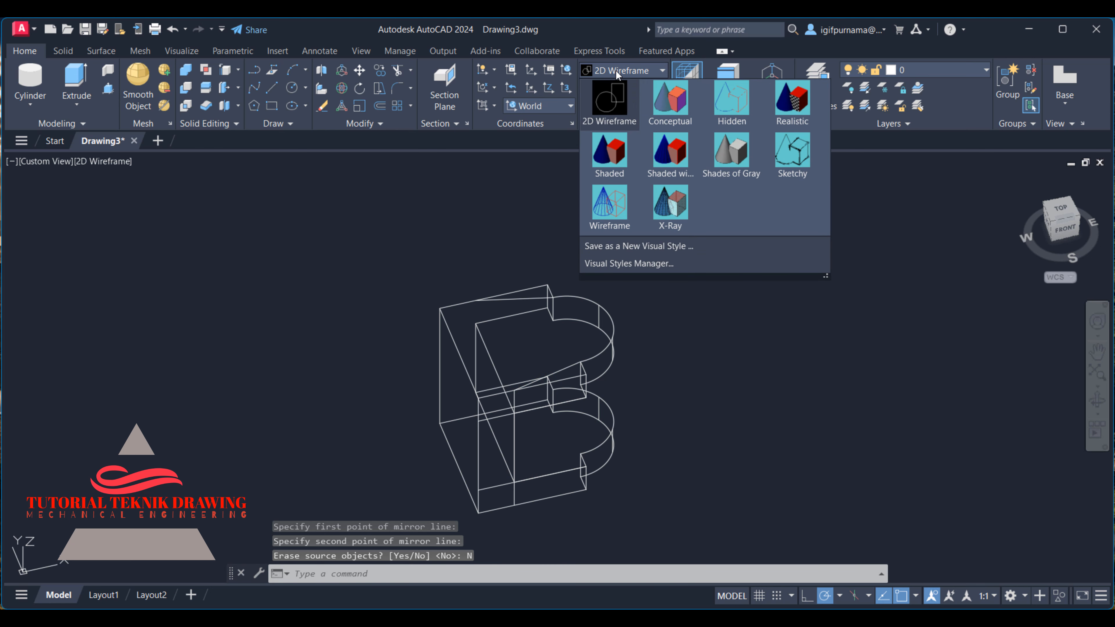
left_click(607, 167)
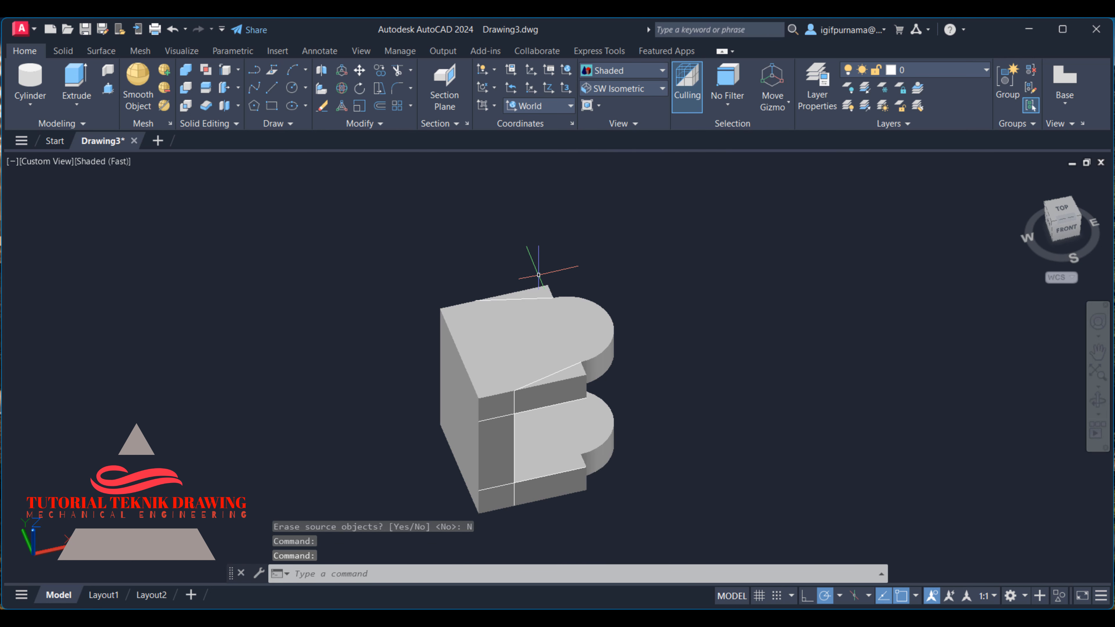
scroll(530, 249, "up", 2)
scroll(510, 169, "down", 2)
scroll(483, 217, "up", 2)
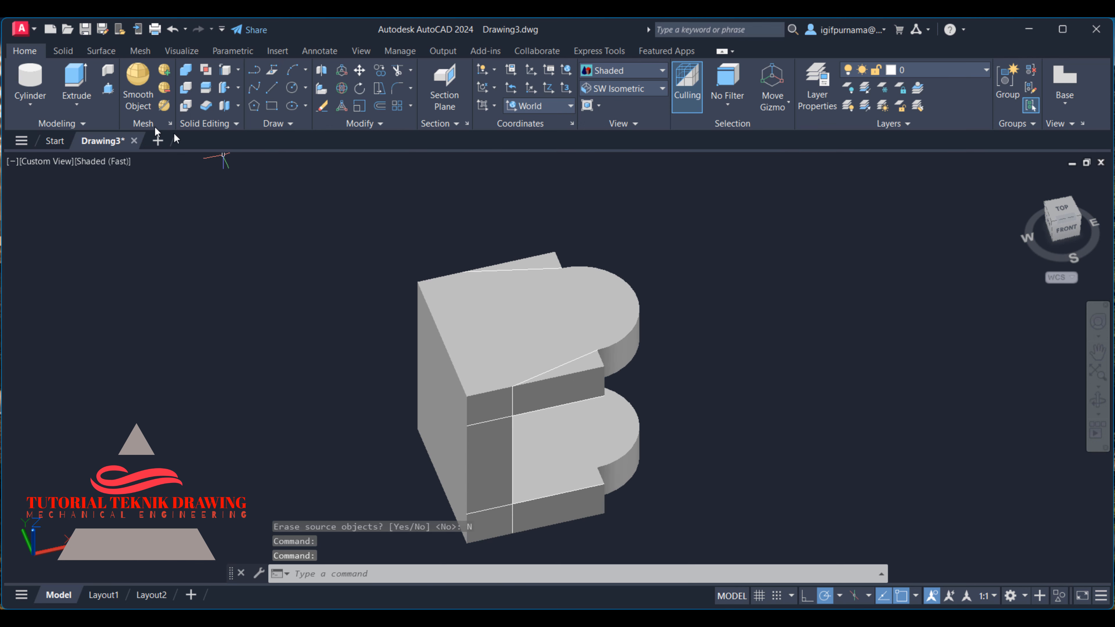
Step: Cut the corner wedges outside both taper lines away through the upper and lower lugs with Presspull
left_click(75, 79)
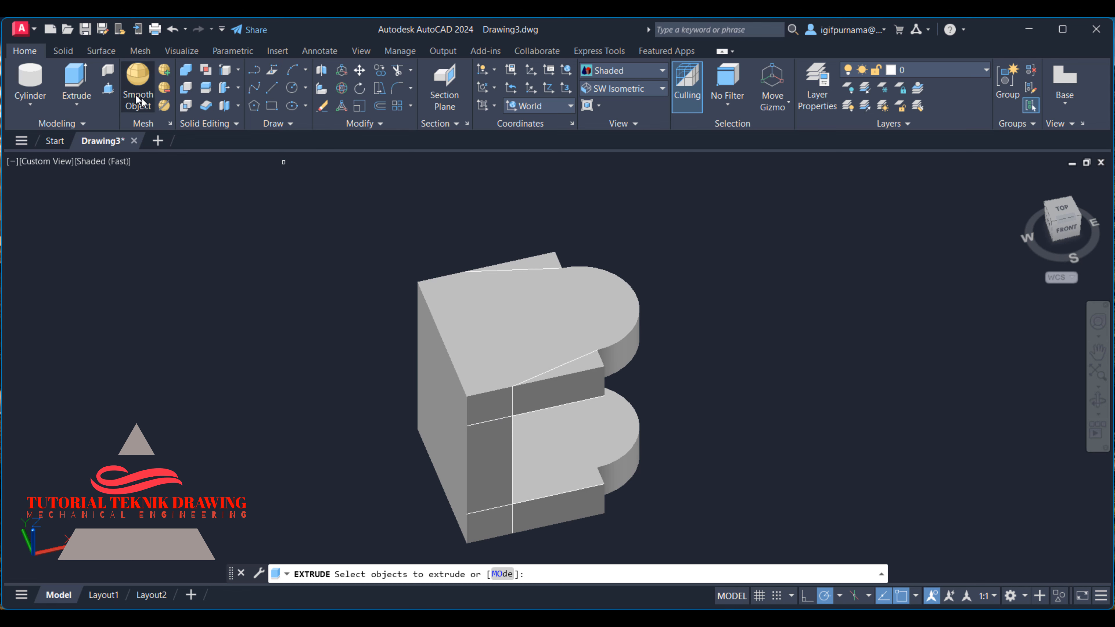
left_click(108, 88)
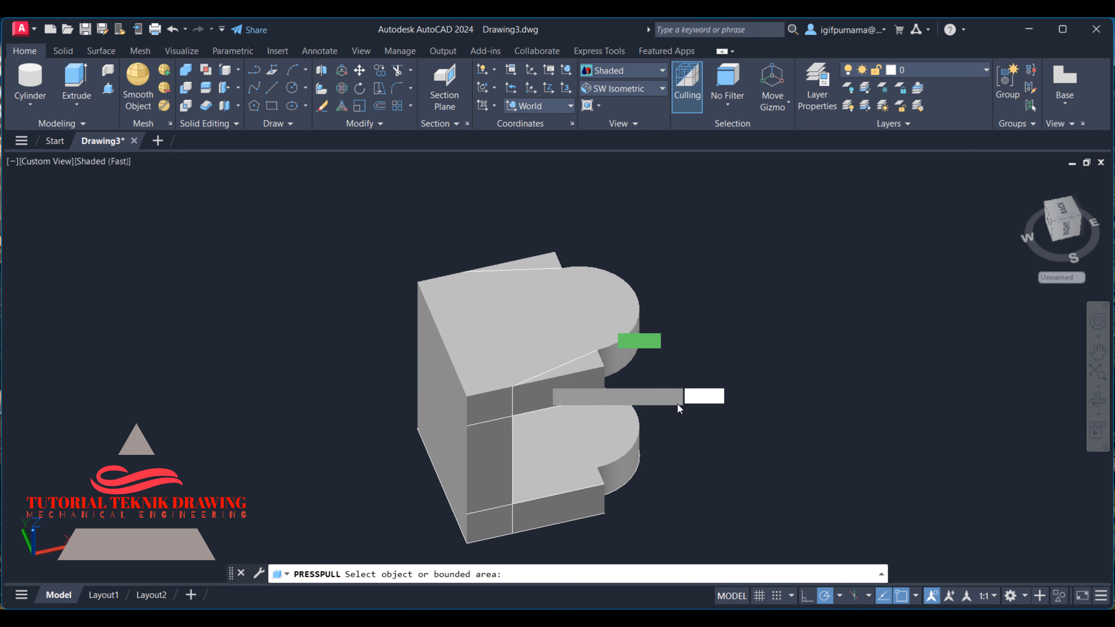
left_click(591, 361)
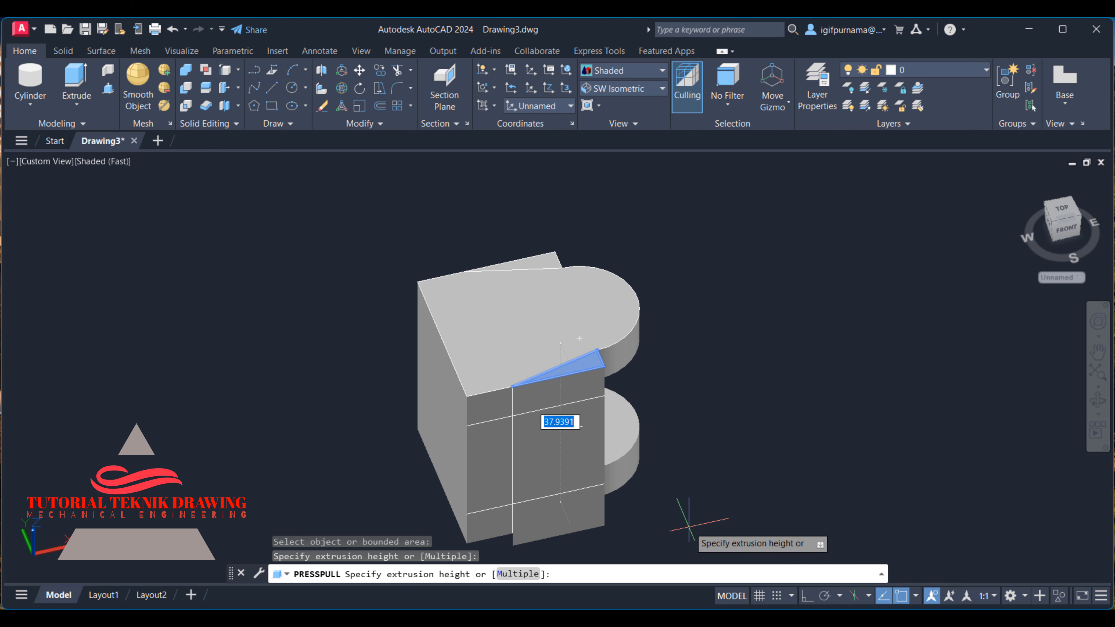
left_click(579, 338)
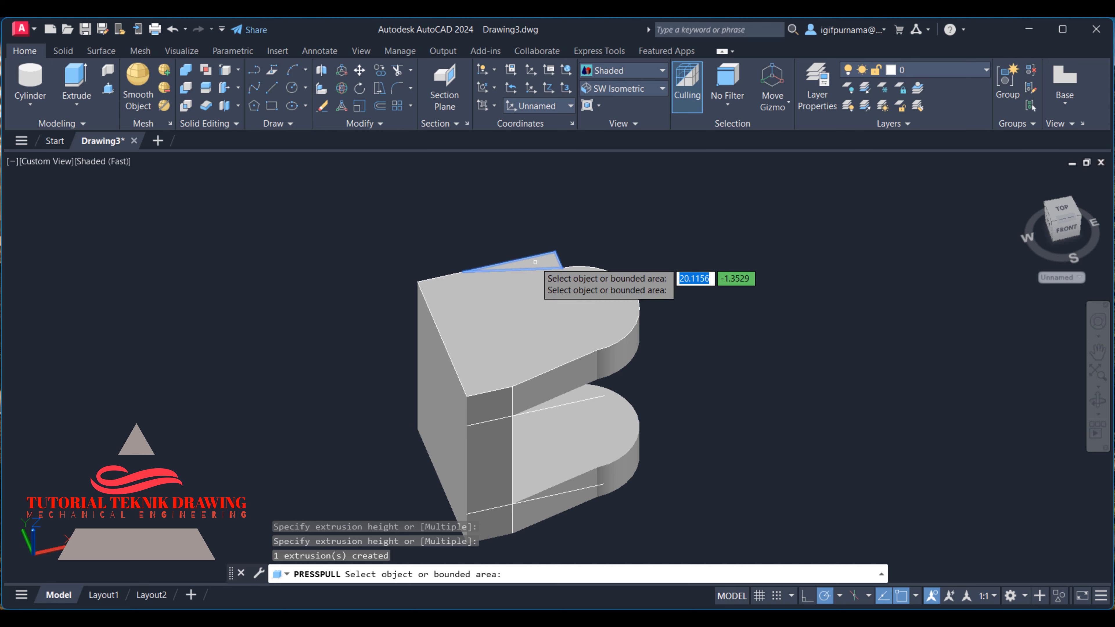
left_click(546, 259)
left_click(646, 535)
key("Return")
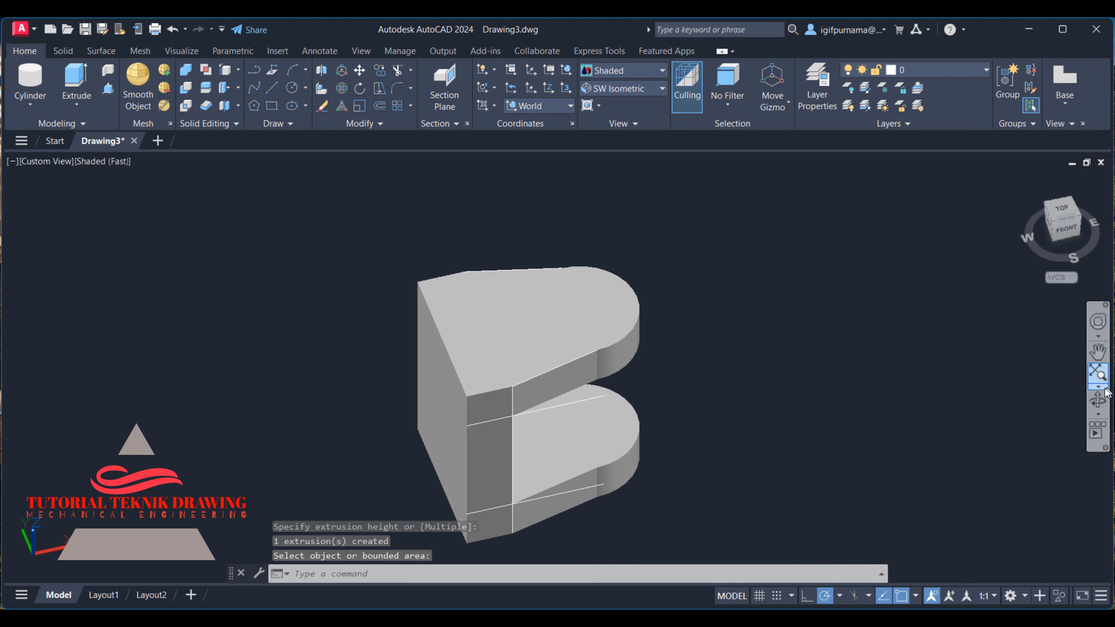
Step: Orbit around the tapered lugs and check the lug hole dimensions in the reference drawing
left_click(1098, 400)
left_click_drag(415, 387, 682, 281)
right_click(704, 263)
left_click(707, 268)
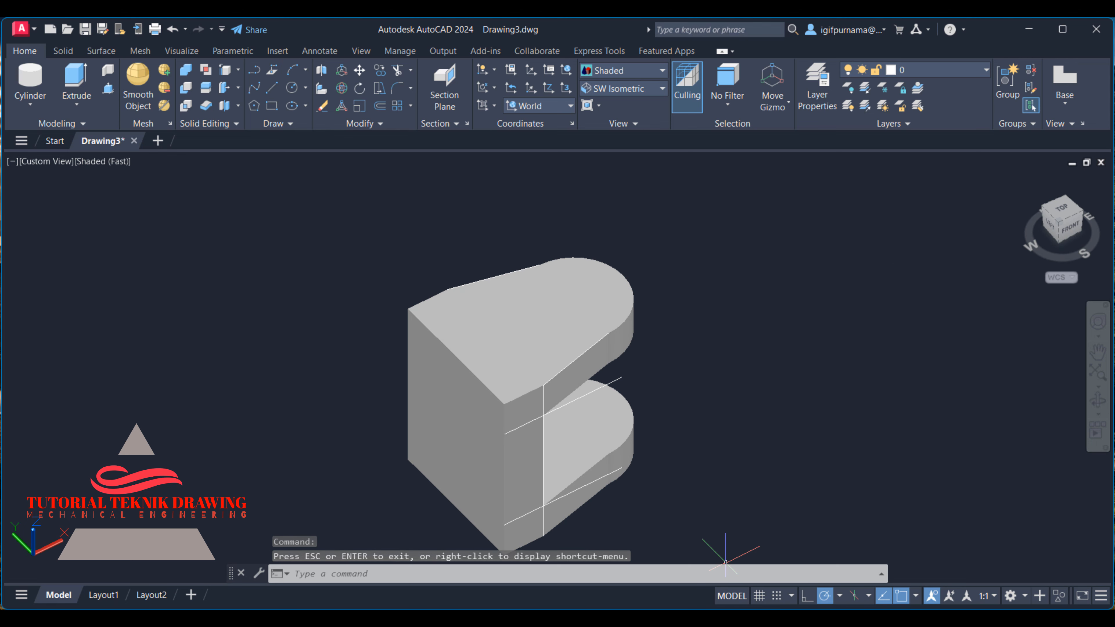
key("alt+Tab")
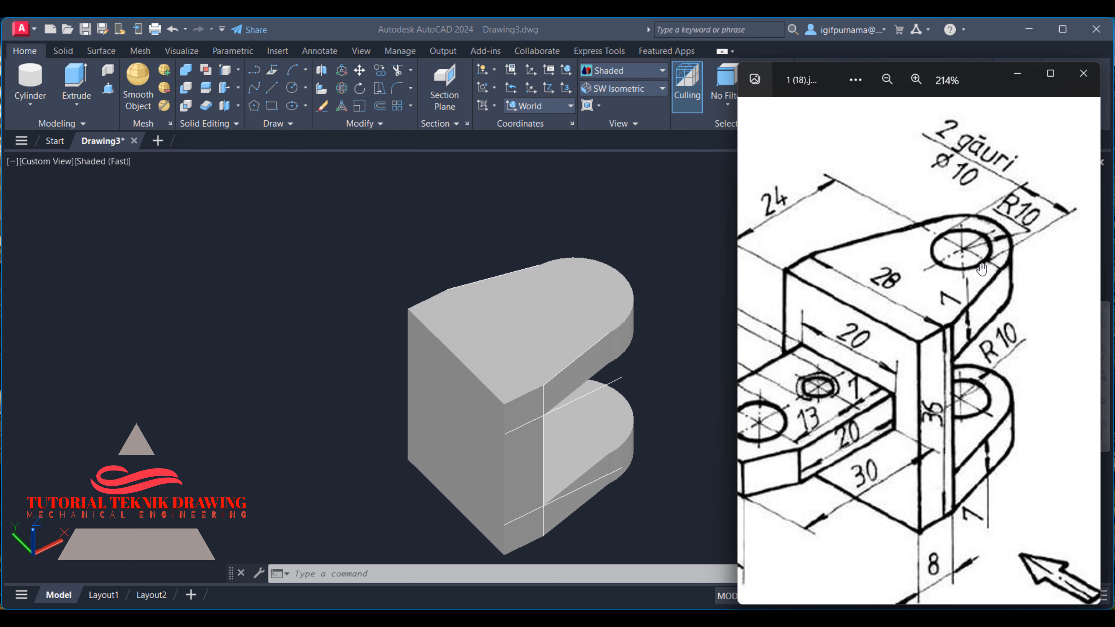
scroll(1003, 237, "up", 2)
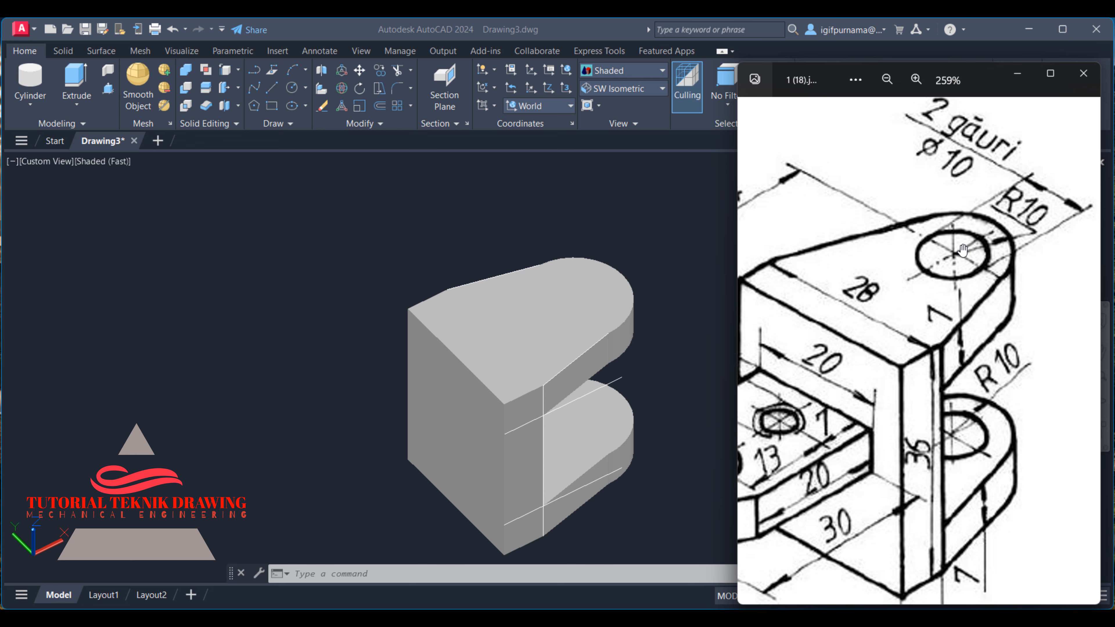
left_click(555, 185)
Step: Try a circle of radius 10 centred on the upper lug's rounded end, and undo it
left_click(290, 90)
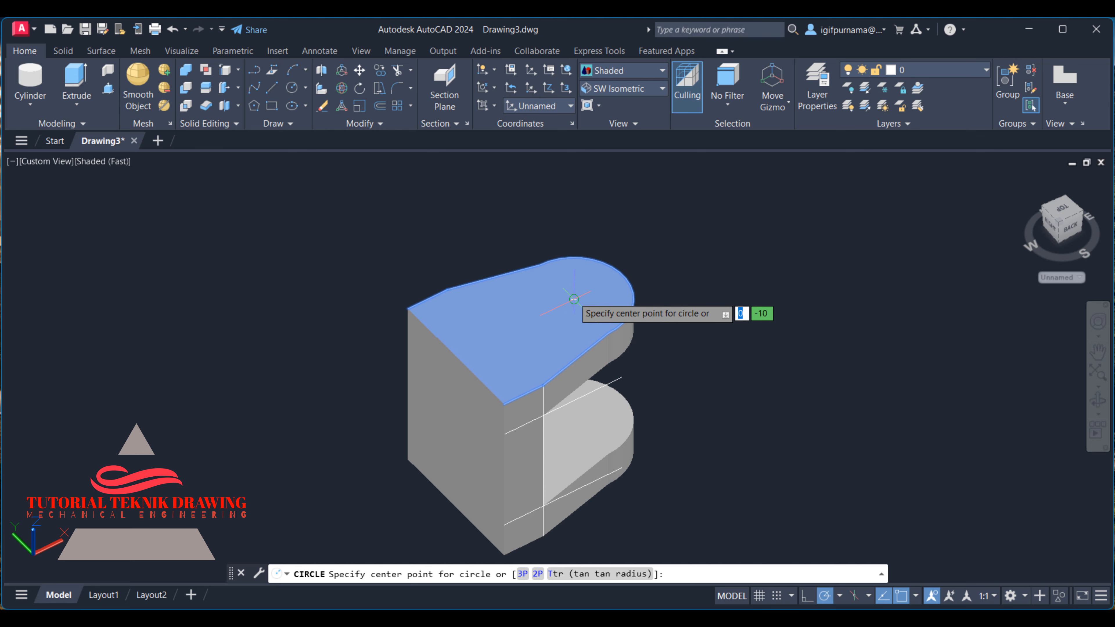
left_click(574, 299)
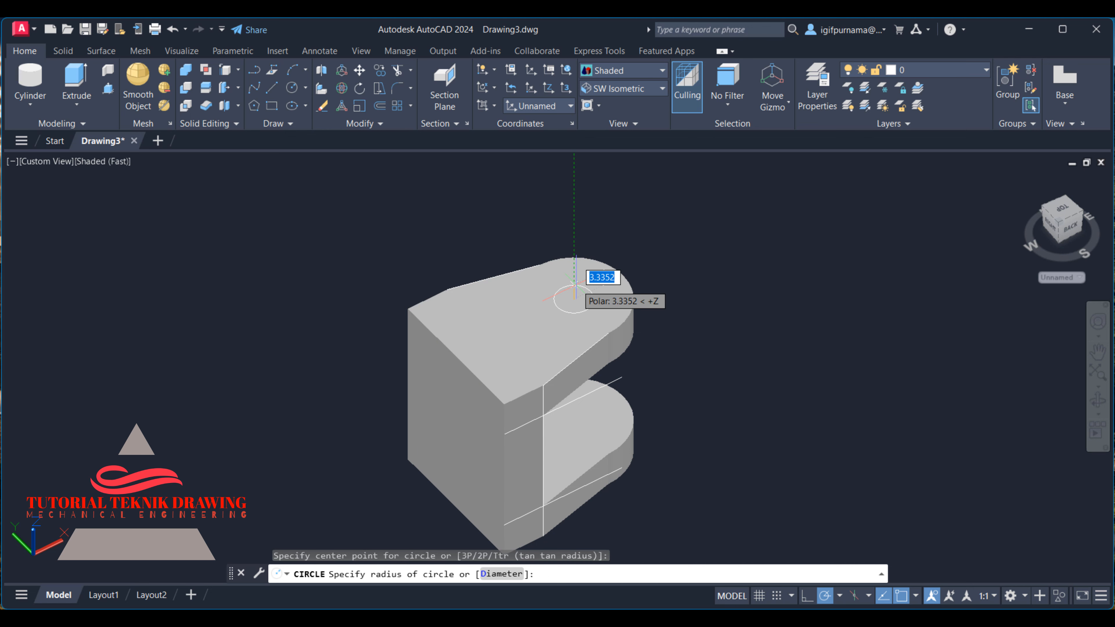
type("10")
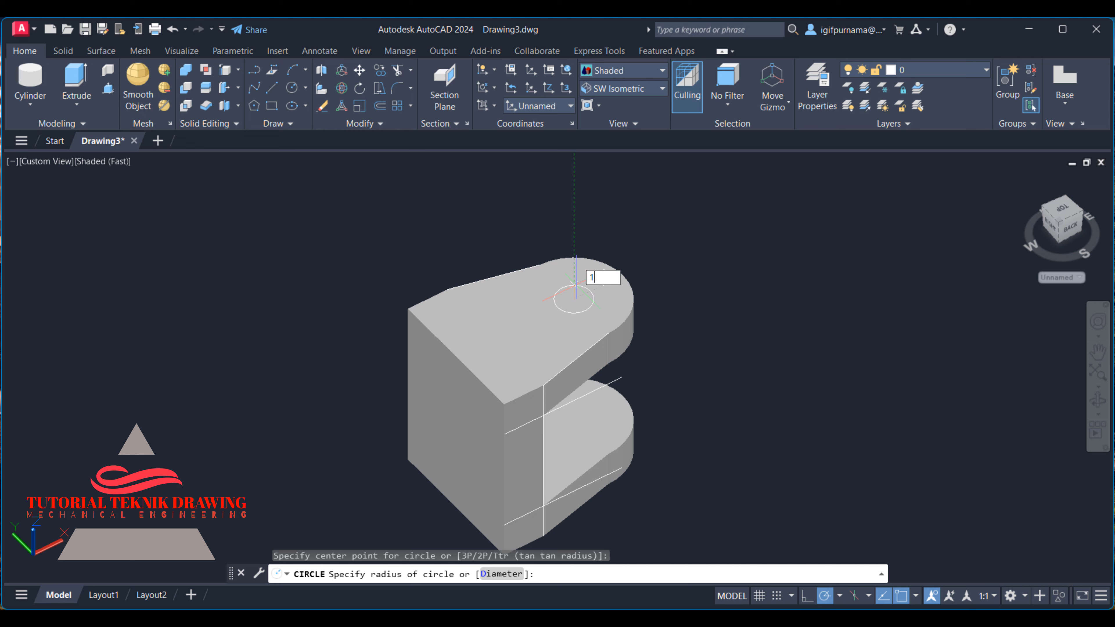
key("Return")
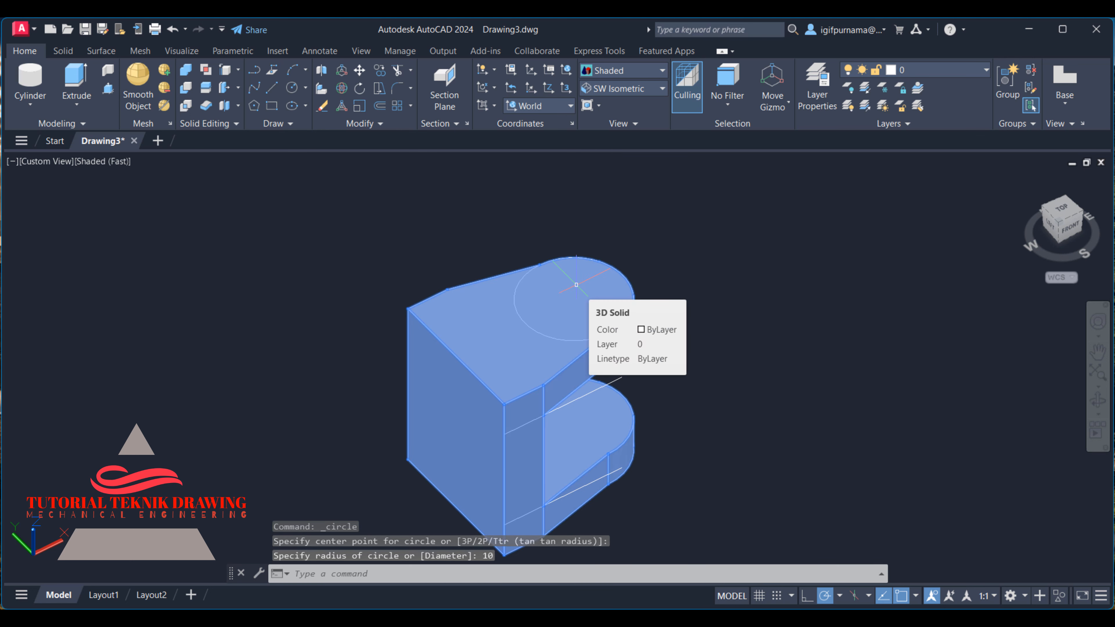
key("ctrl+z")
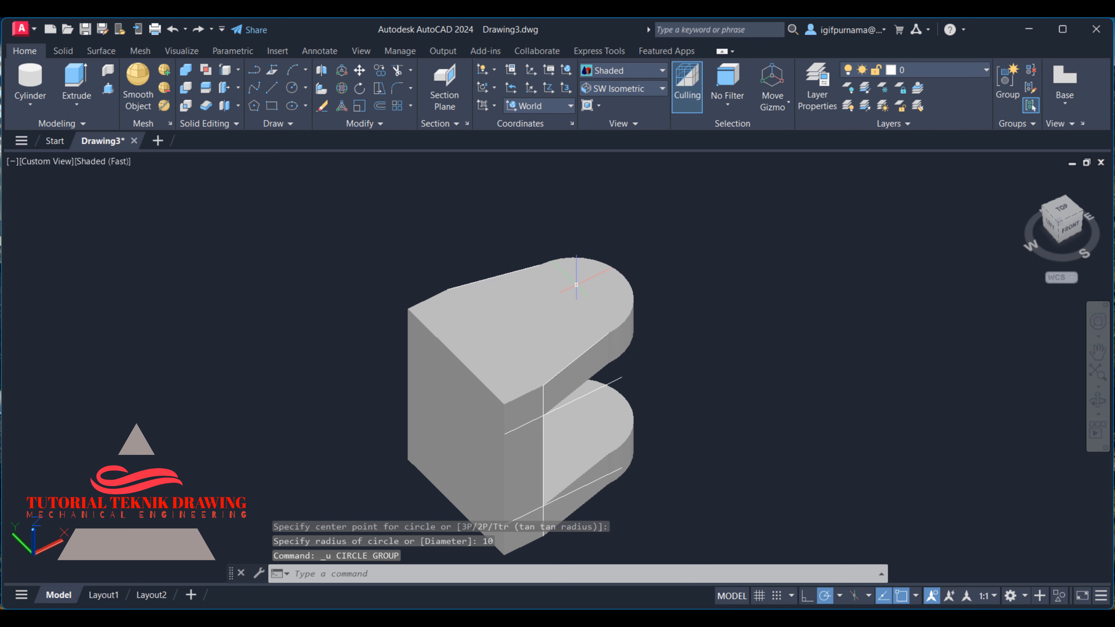
Step: Abandon the restarted circle and switch the visual style to 2D Wireframe
left_click(292, 91)
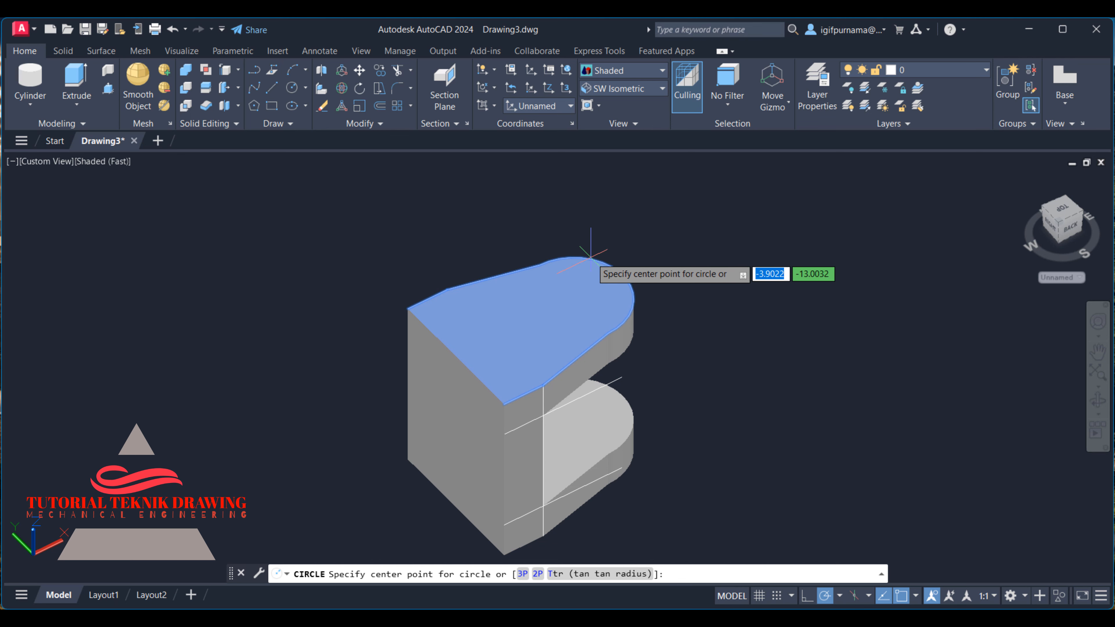
left_click(606, 71)
left_click(606, 89)
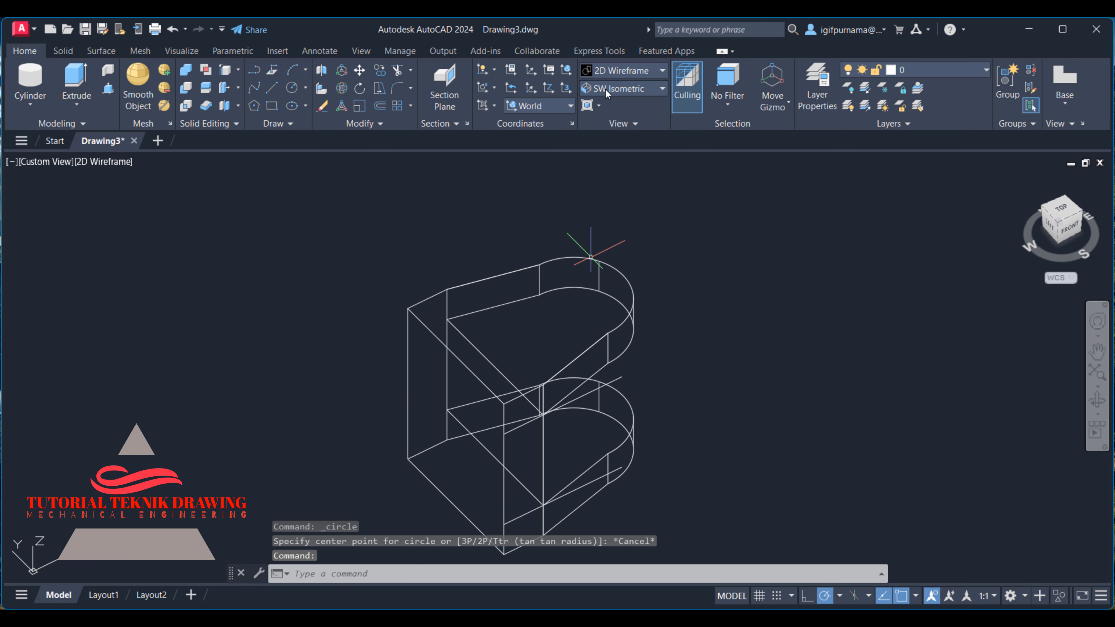
left_click(292, 93)
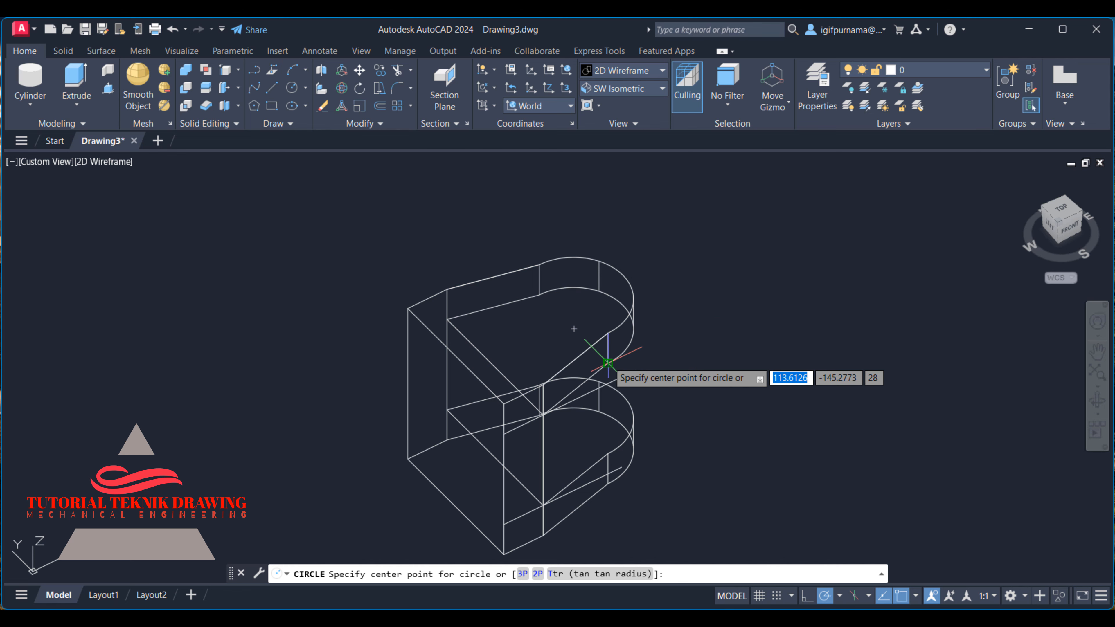
left_click(574, 328)
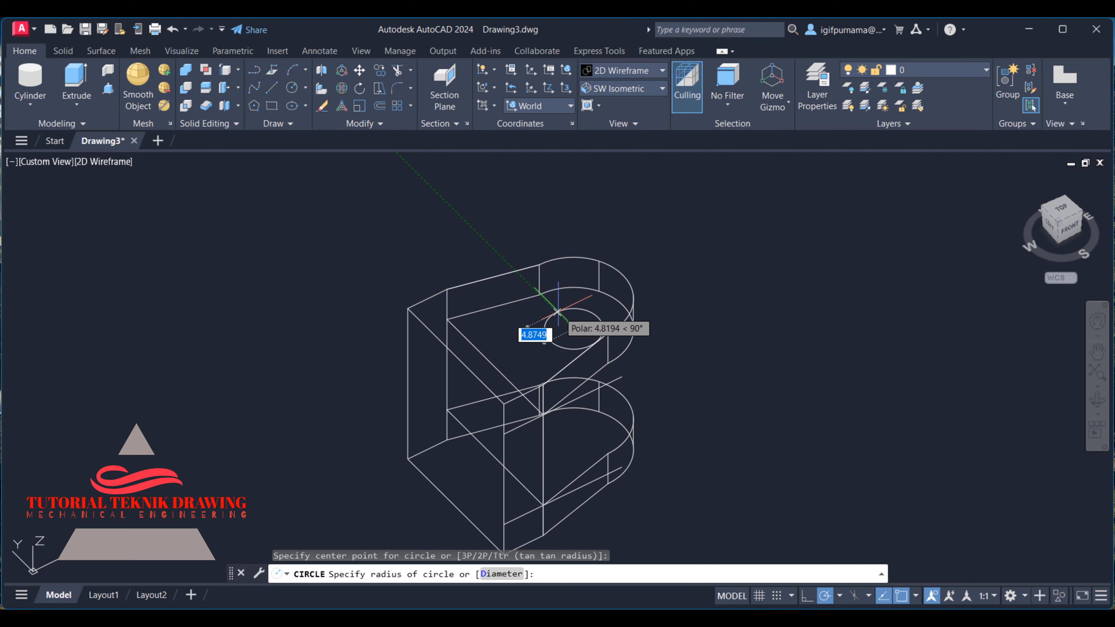
right_click(558, 310)
left_click(588, 332)
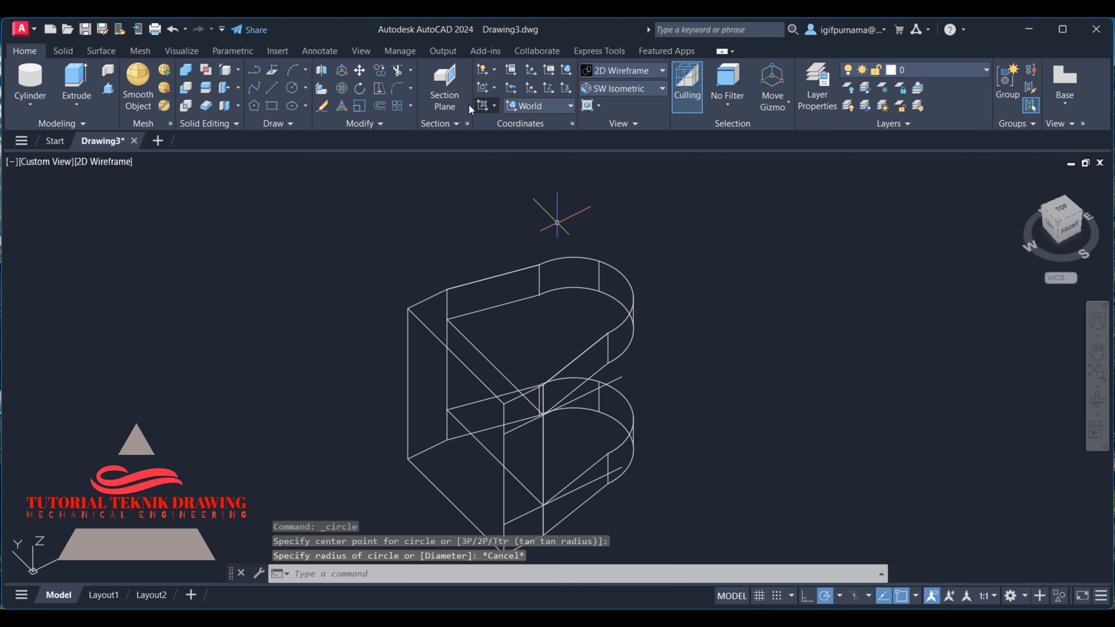
Step: Draw a circle of radius 5 on the upper lug's top face, centred on its rounded end
left_click(292, 88)
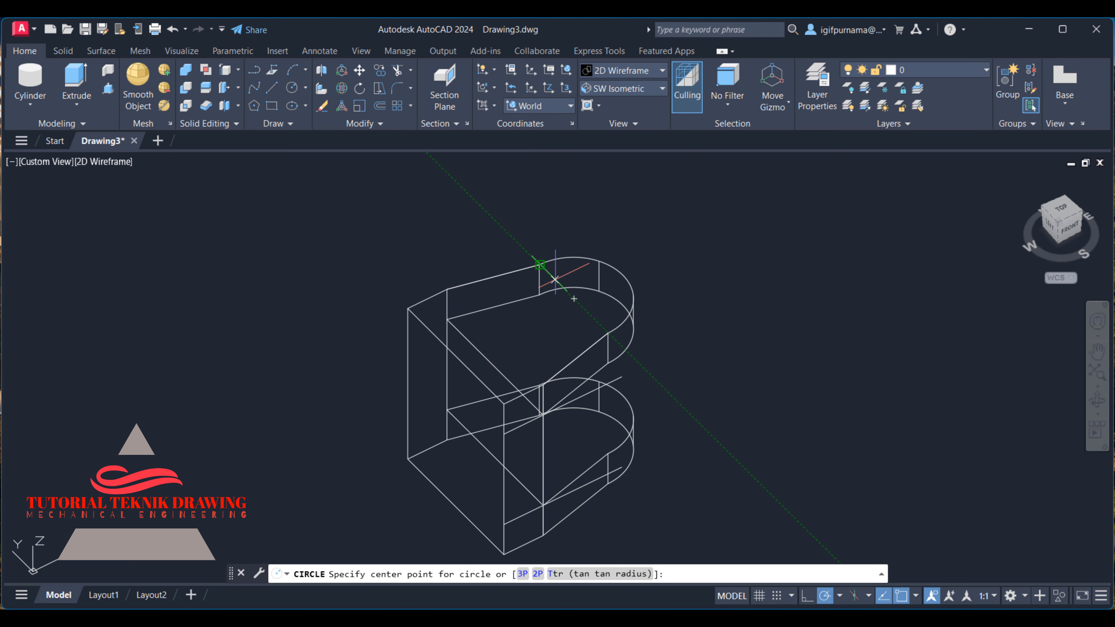
left_click(573, 299)
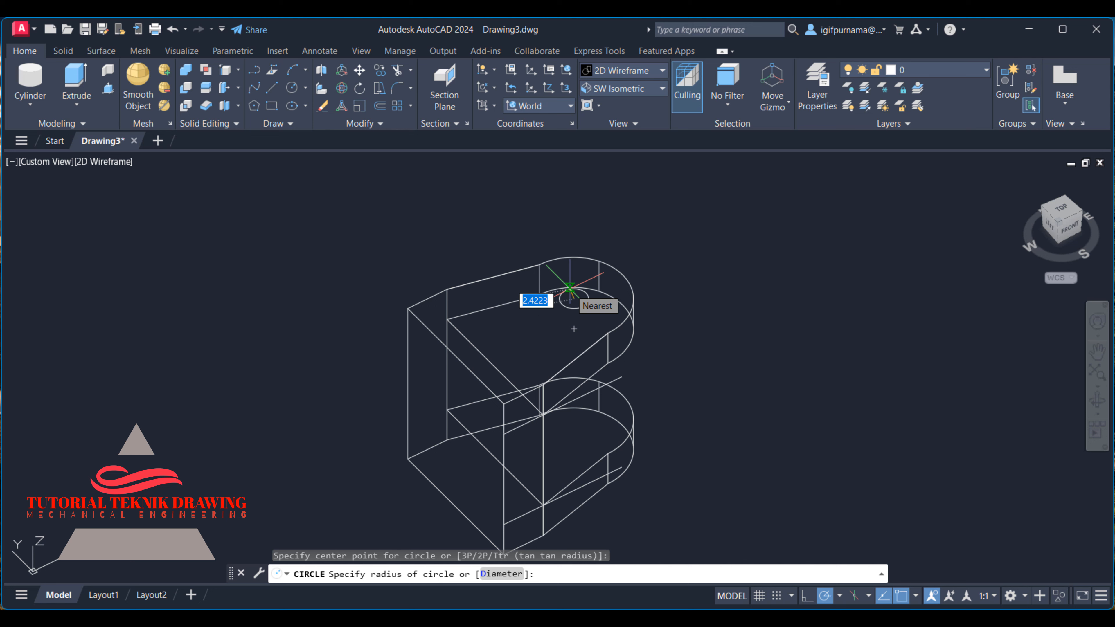
type("5")
key("Return")
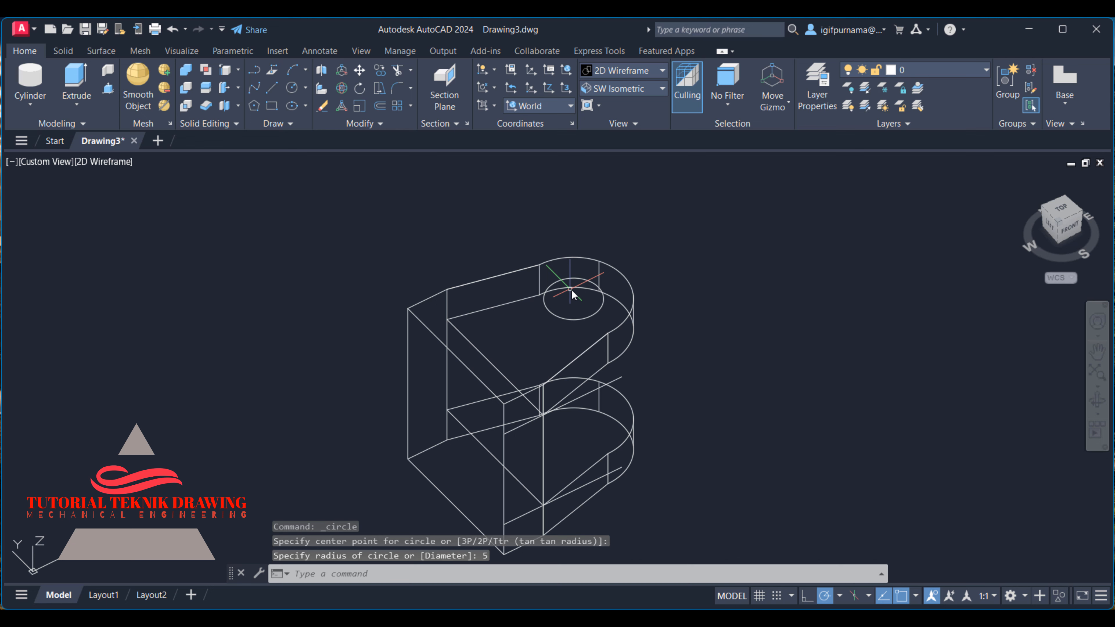
Step: Set the visual style to Shaded and cut the circle down through both lugs with Presspull
left_click(636, 70)
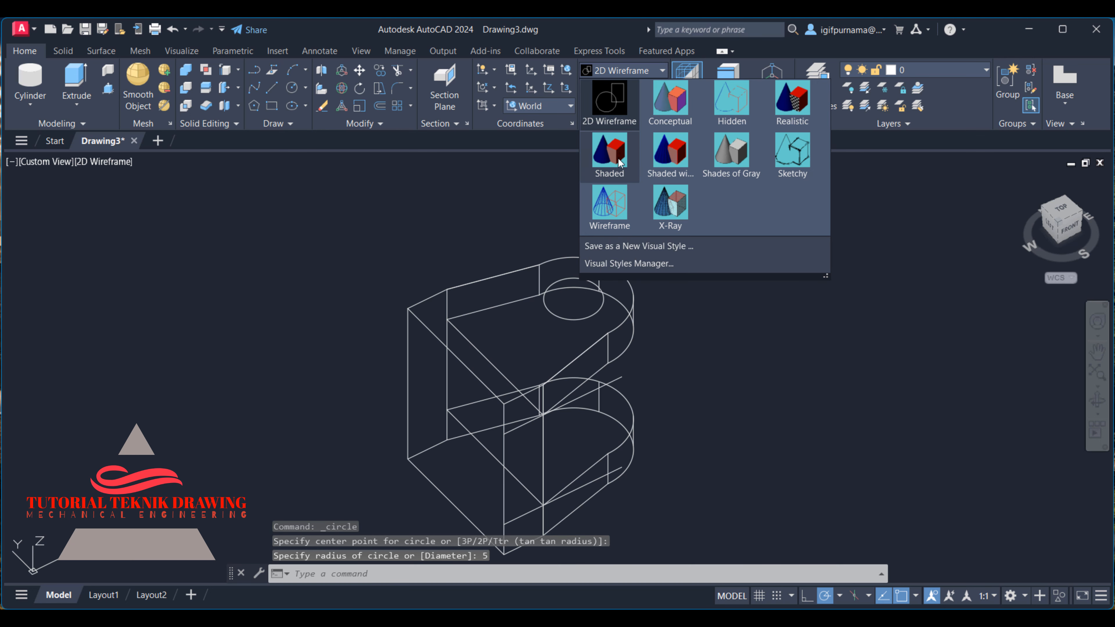
left_click(634, 148)
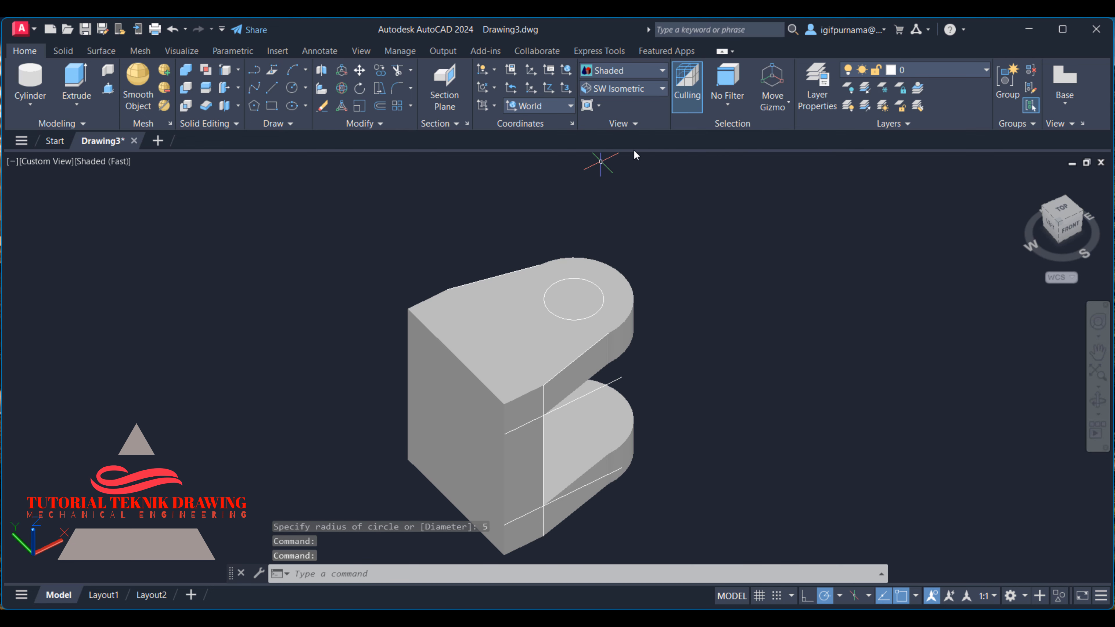
left_click(108, 90)
left_click(570, 303)
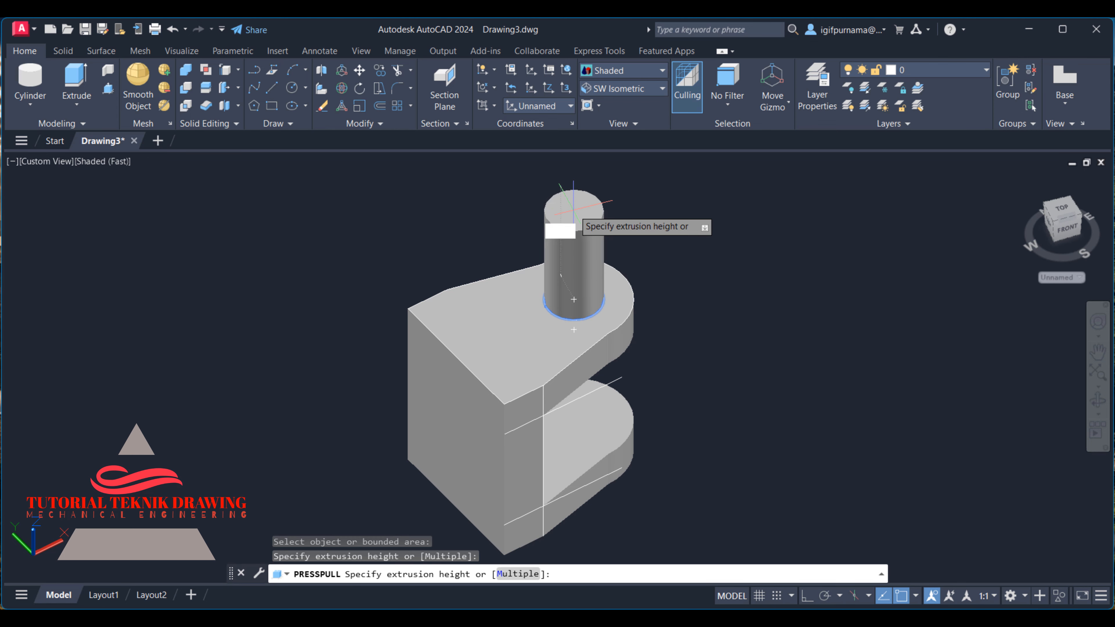
scroll(574, 209, "down", 5)
left_click(609, 432)
scroll(572, 264, "up", 2)
key("Return")
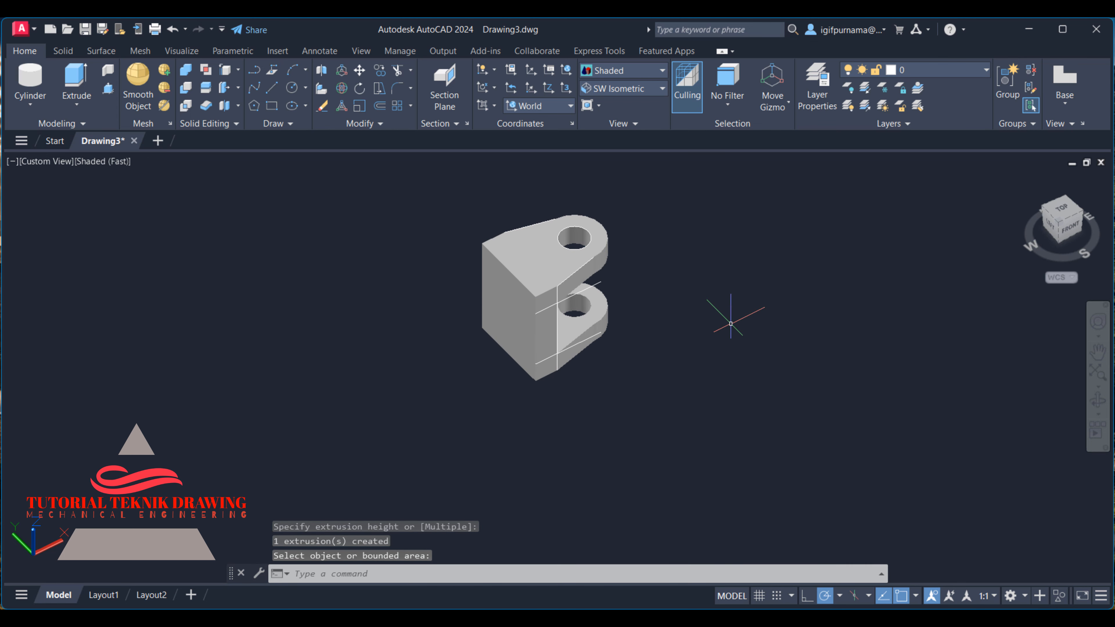
Step: Examine the projecting plate's position and dimensions in the reference drawing
left_click(726, 617)
scroll(843, 309, "down", 3)
left_click_drag(849, 360, 936, 303)
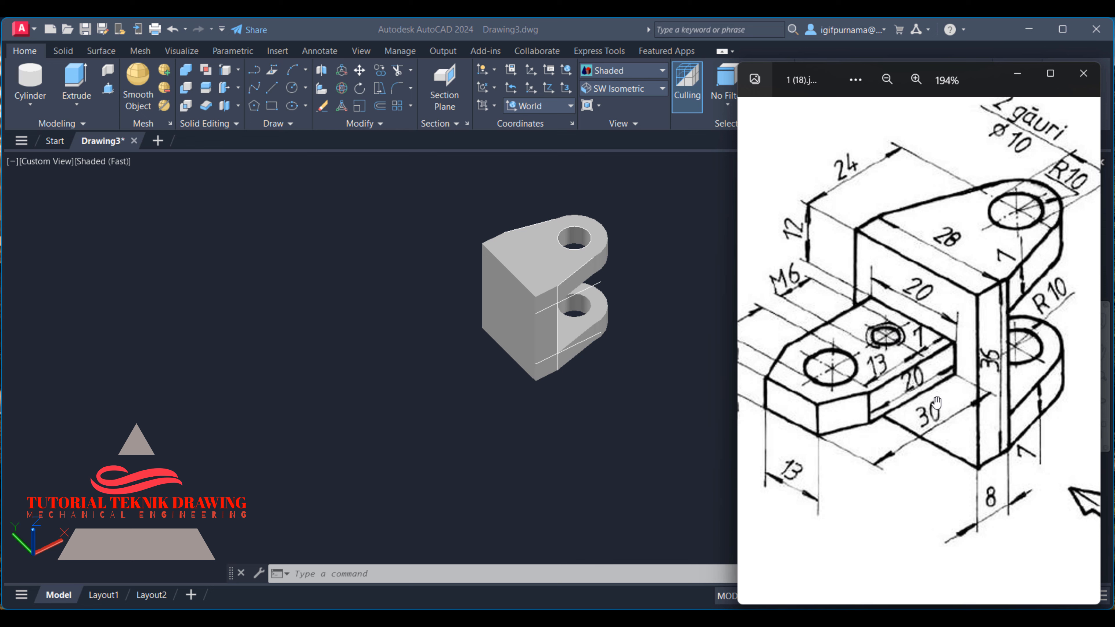
scroll(936, 402, "down", 3)
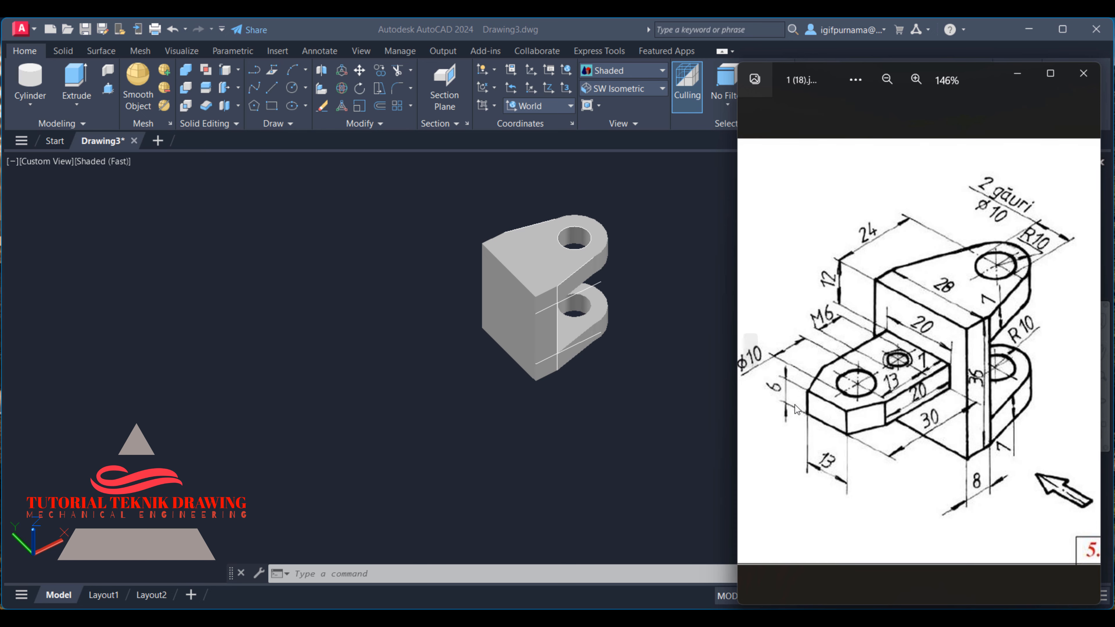
scroll(872, 393, "up", 1)
scroll(872, 394, "up", 1)
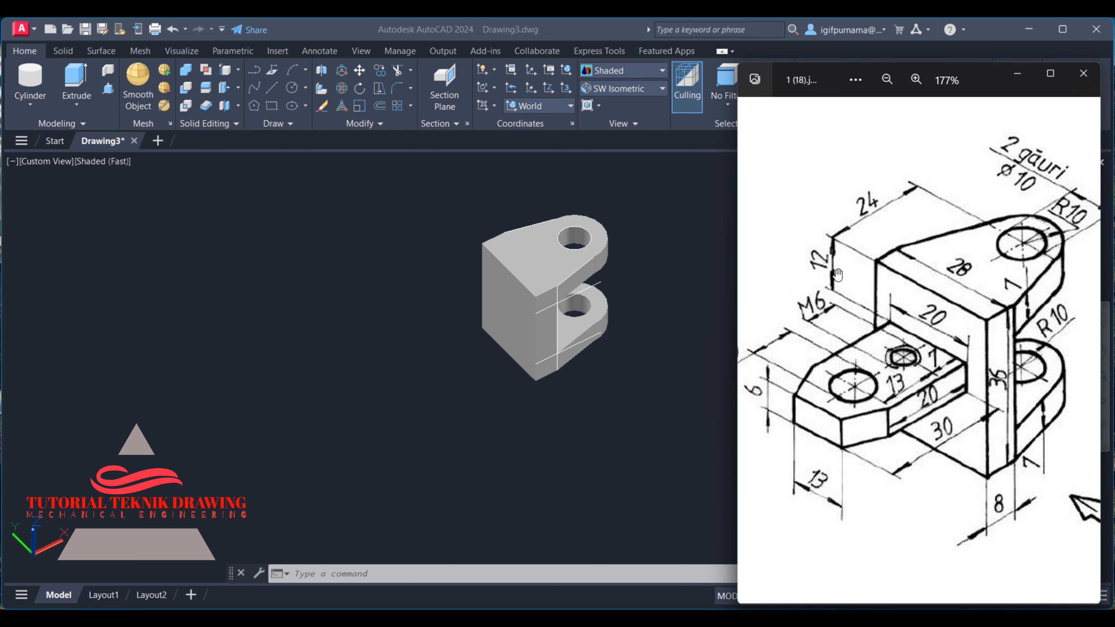
left_click(658, 362)
Step: Copy the block's top edge on the flat back face 12 units straight down with Copy Edges
scroll(448, 279, "up", 3)
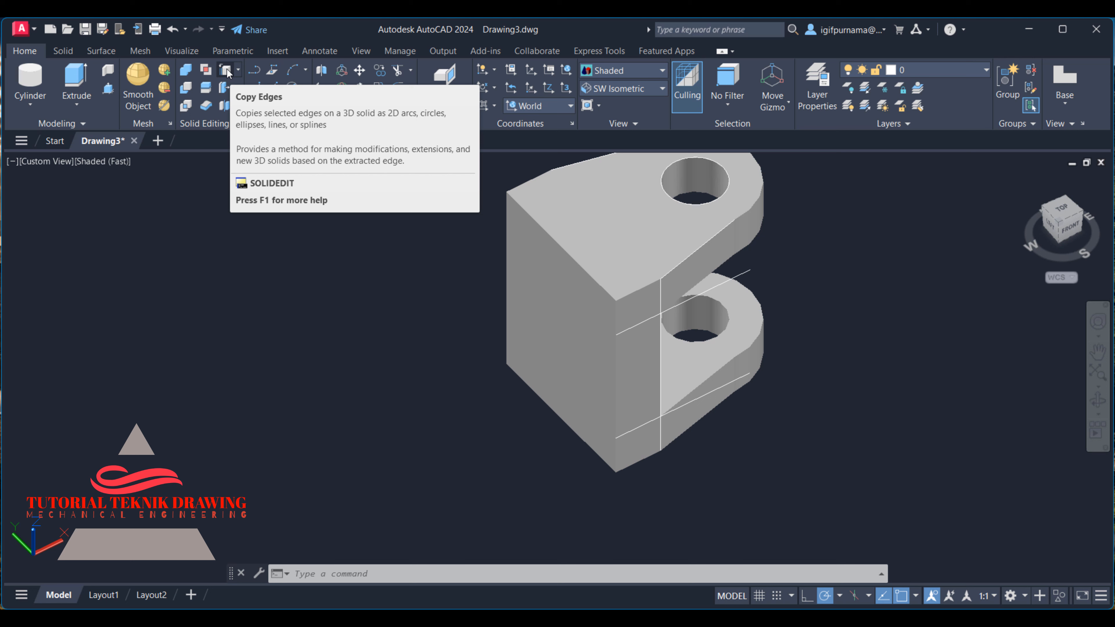
left_click(226, 71)
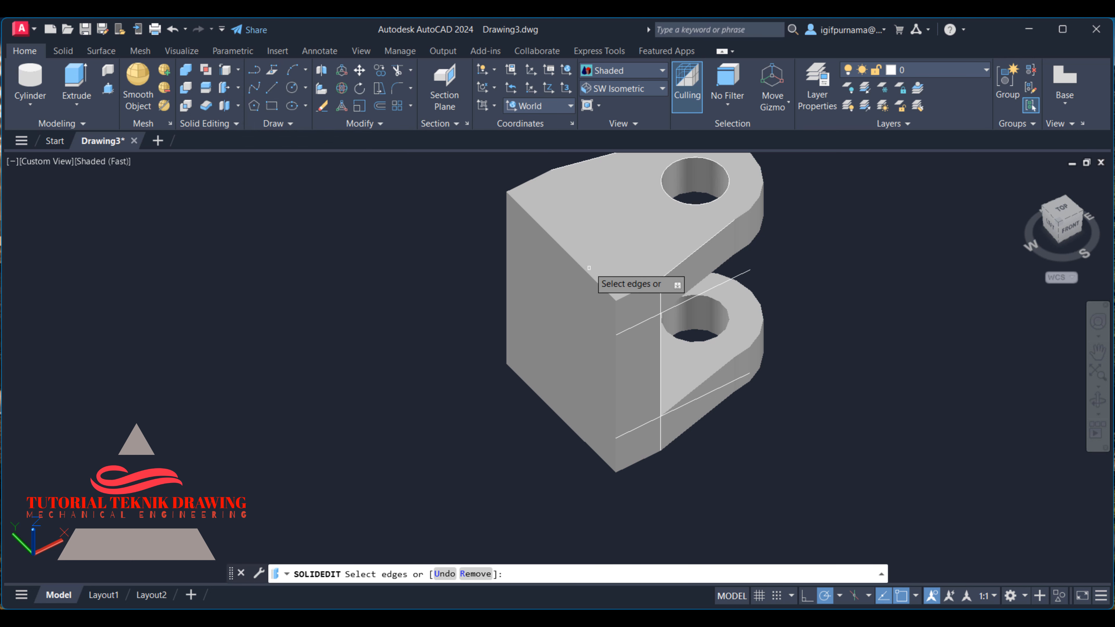
left_click(580, 267)
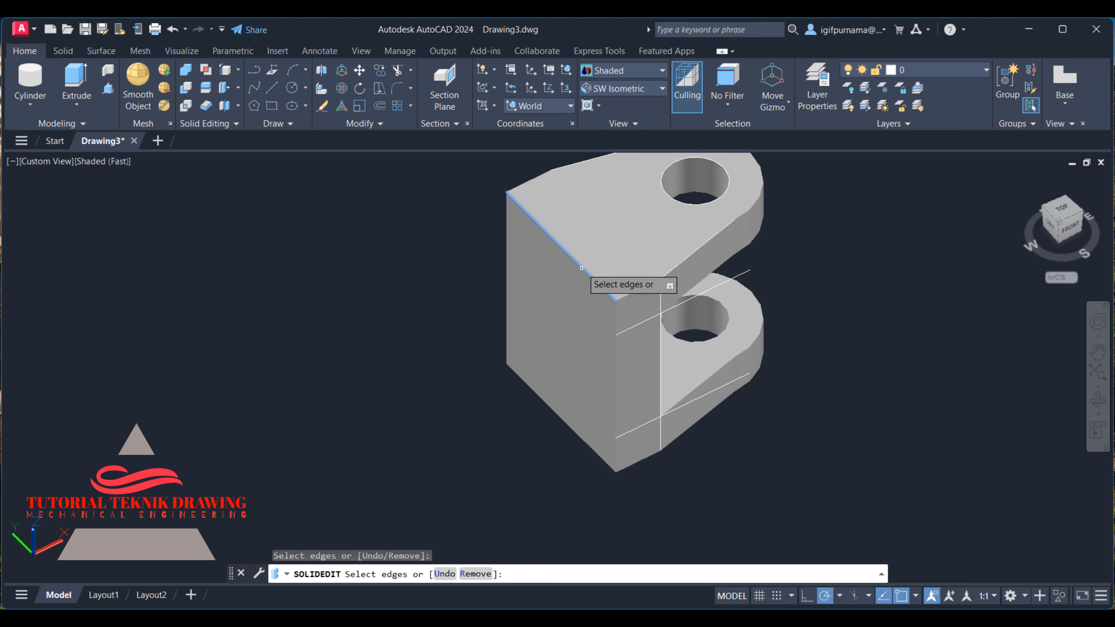
right_click(580, 271)
left_click(592, 277)
left_click(615, 300)
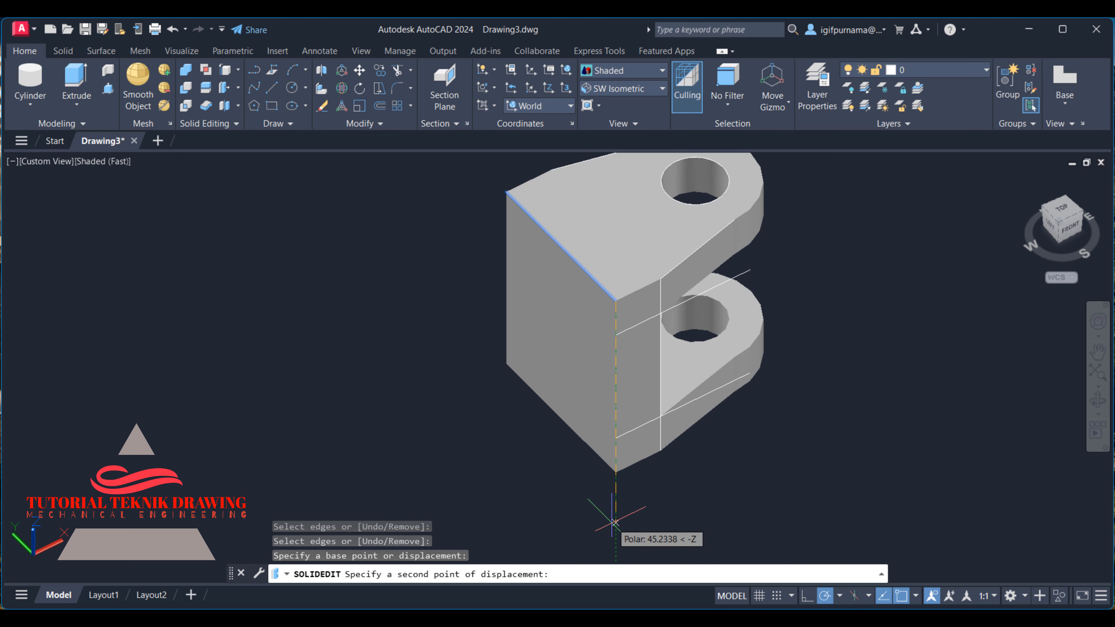
type("12")
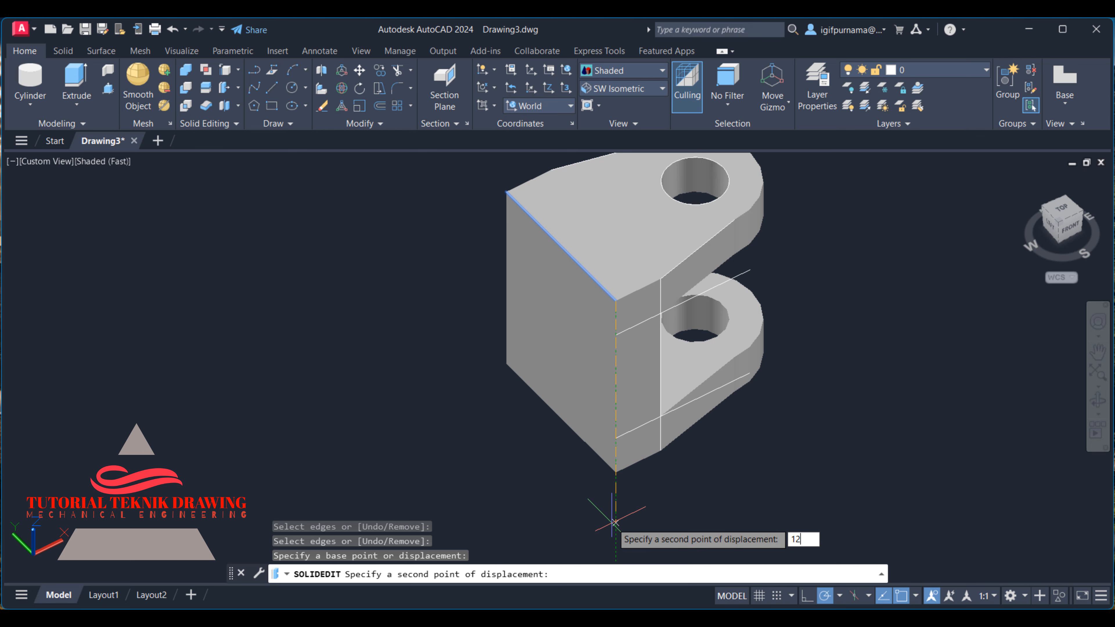
key("Return")
key("Return")
key("Return")
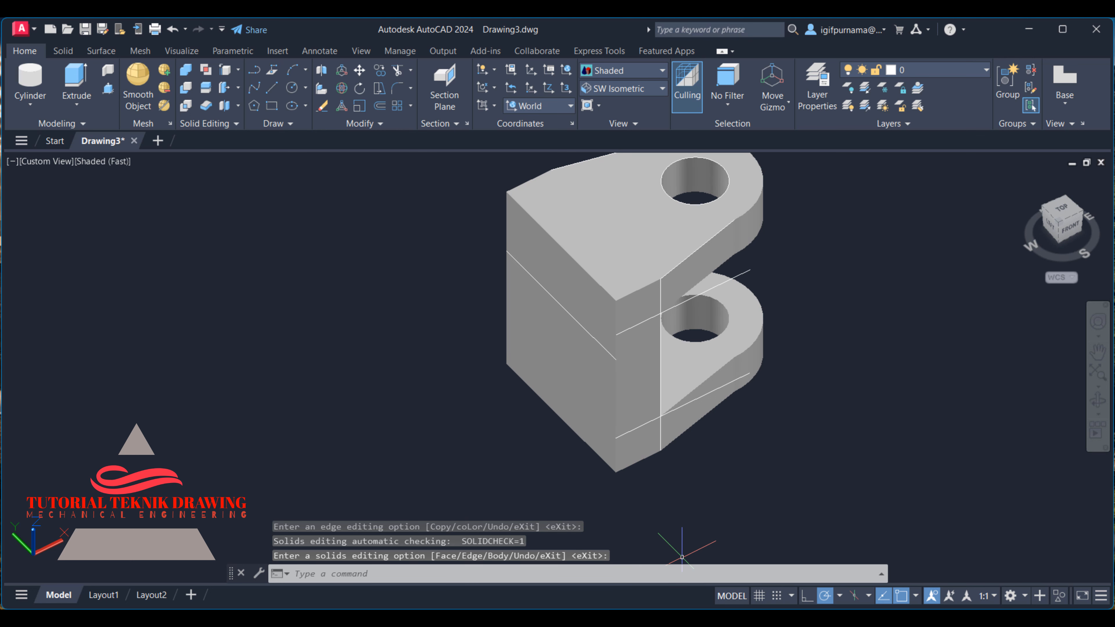
Step: Check the projecting plate's thickness in the reference drawing
mouse_move(718, 619)
left_click(718, 555)
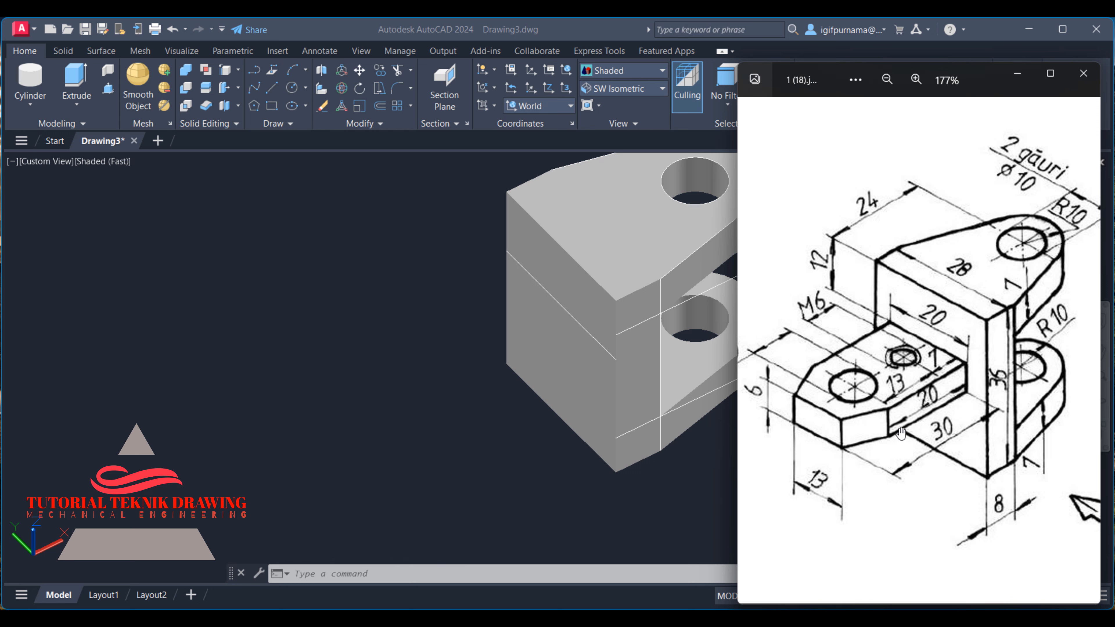
left_click(326, 390)
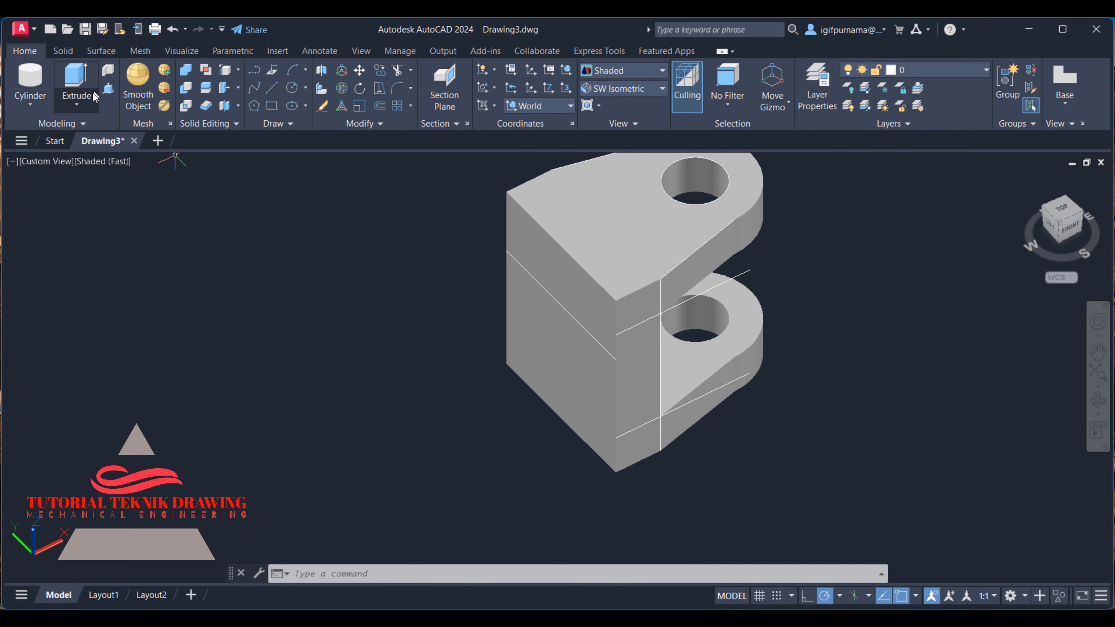
Step: Copy the line on the flat back face 6 units straight down in the 2D Wireframe style, and restore the Shaded style
left_click(382, 72)
left_click(593, 325)
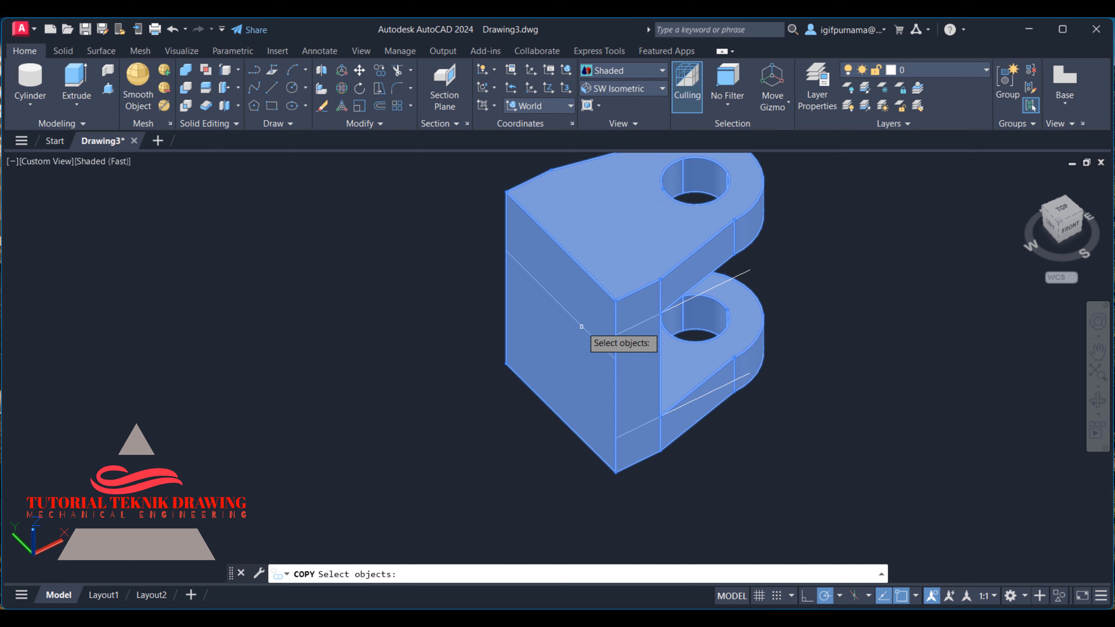
left_click(599, 69)
left_click(604, 96)
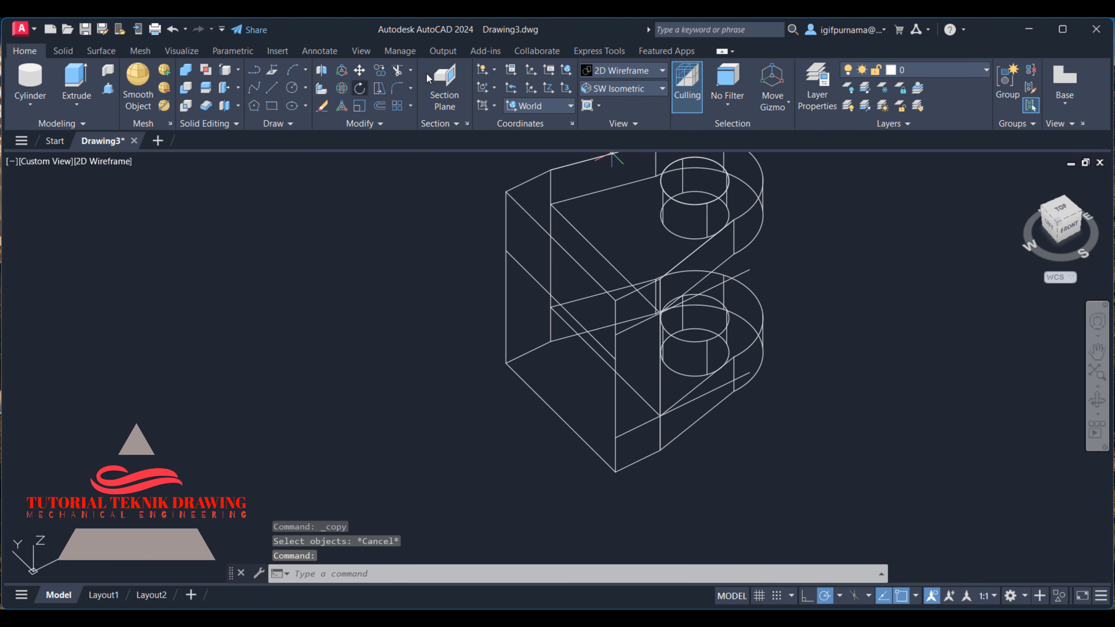
left_click(522, 267)
key("Return")
left_click(424, 216)
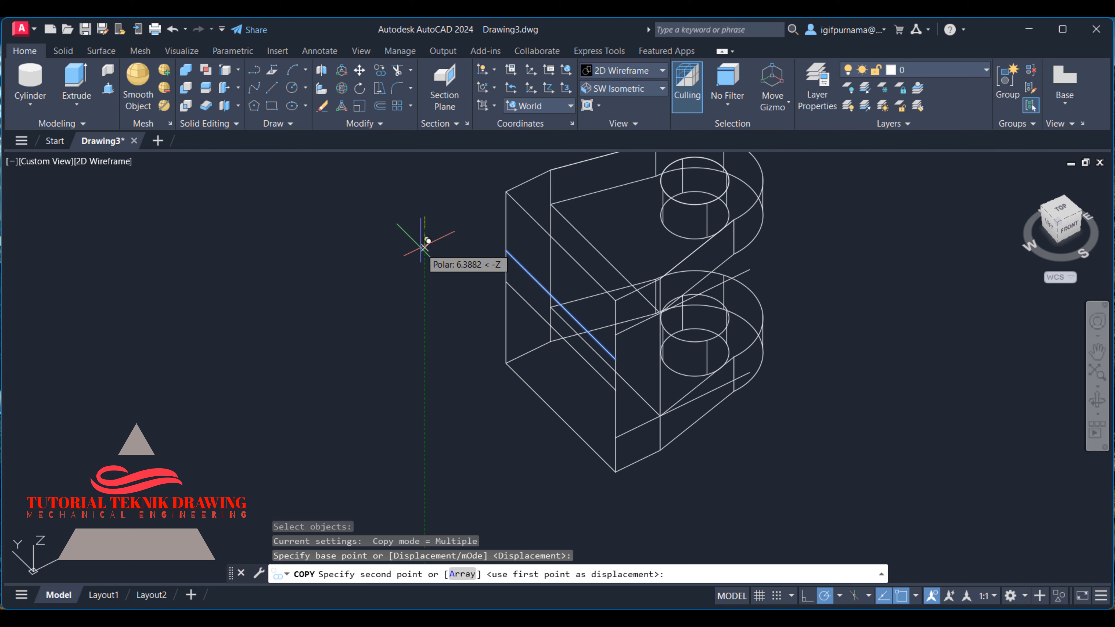
type("6")
key("Return")
key("Return")
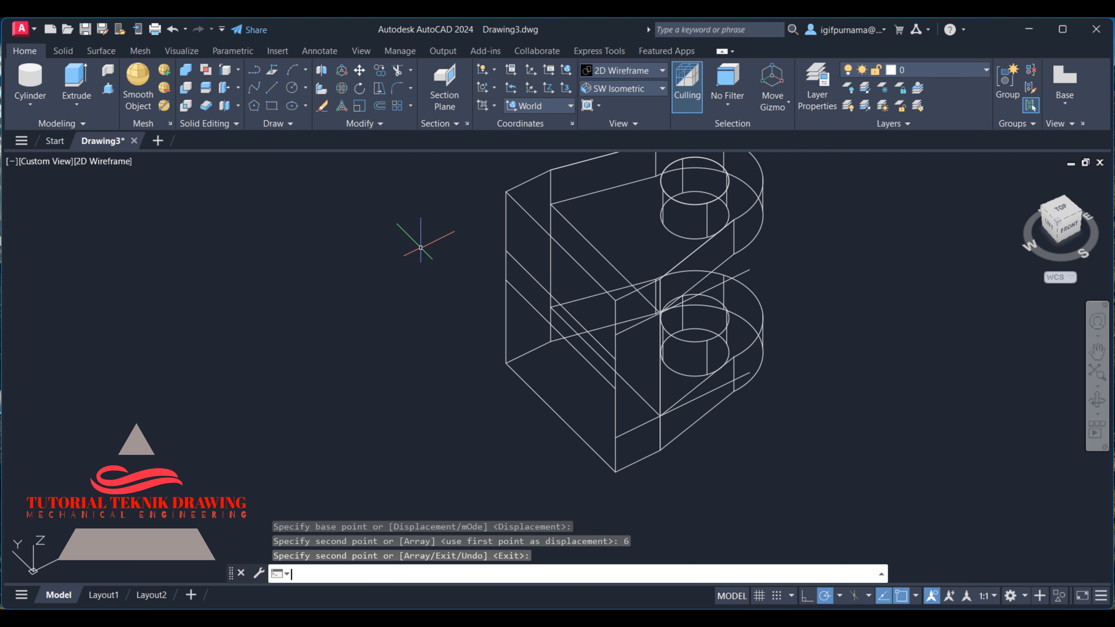
left_click(638, 73)
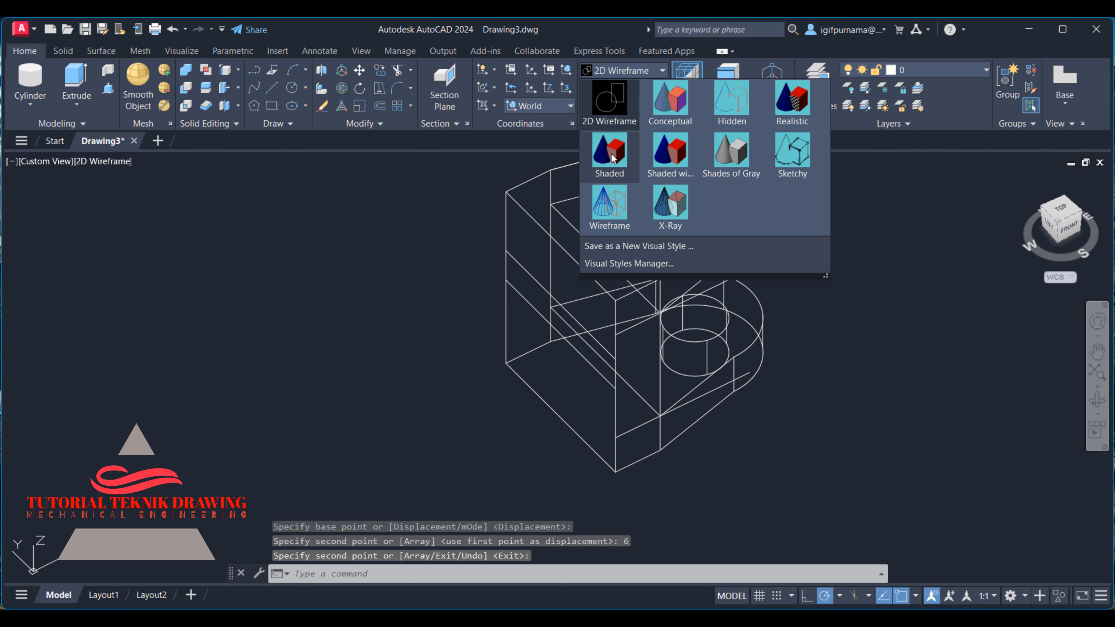
left_click(614, 145)
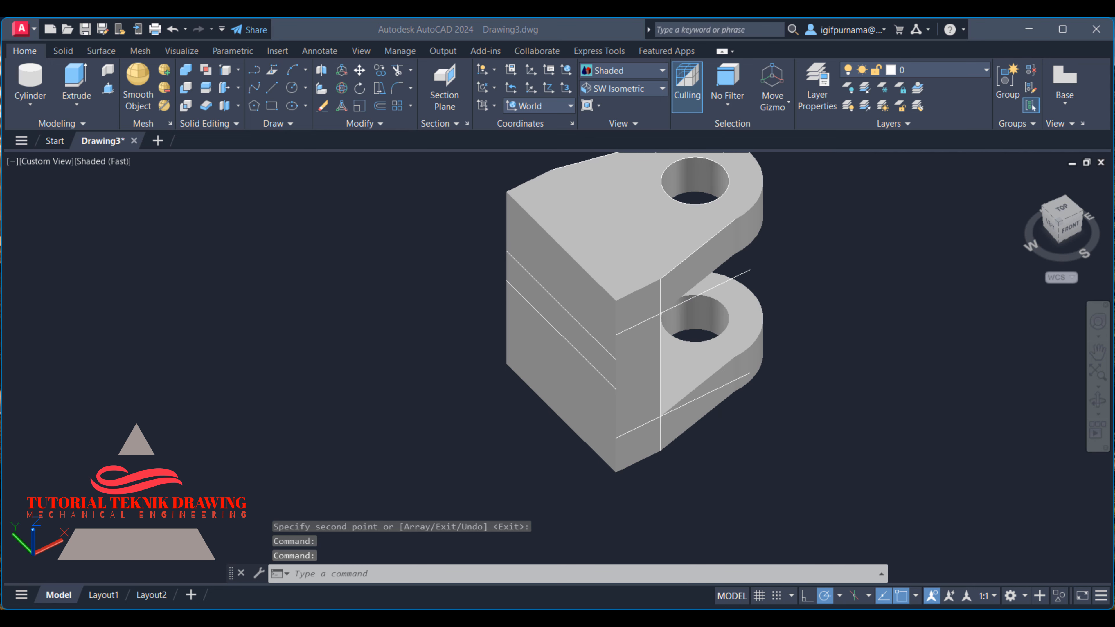
Step: Check the plate's width in the reference drawing and copy the back face's near vertical edge 4 units inward along the face with Copy Edges
key("alt+Tab")
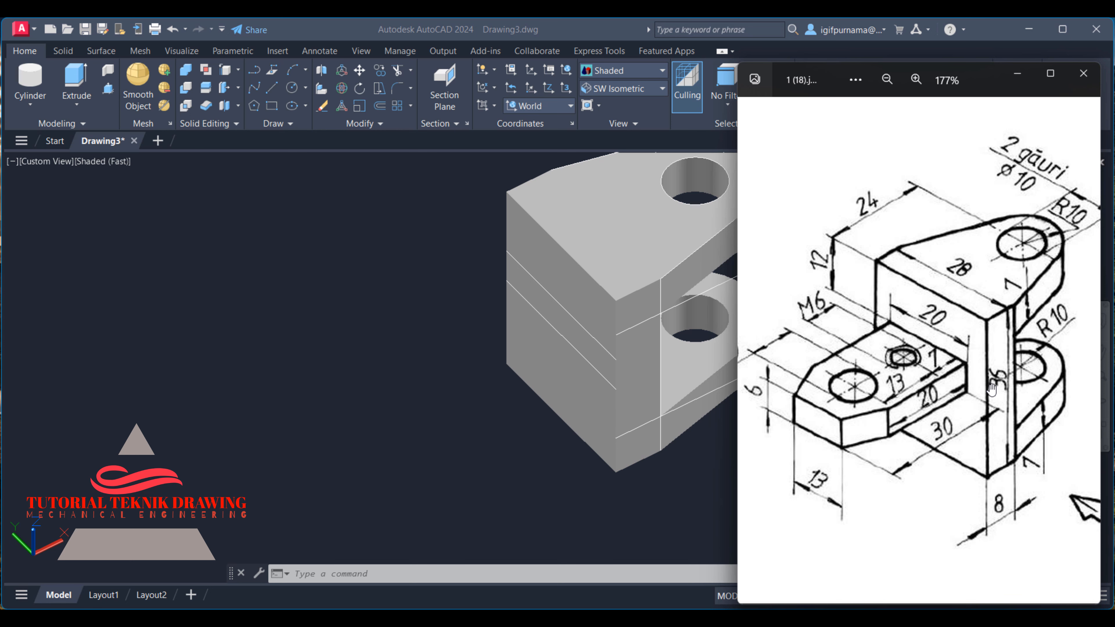
left_click(421, 334)
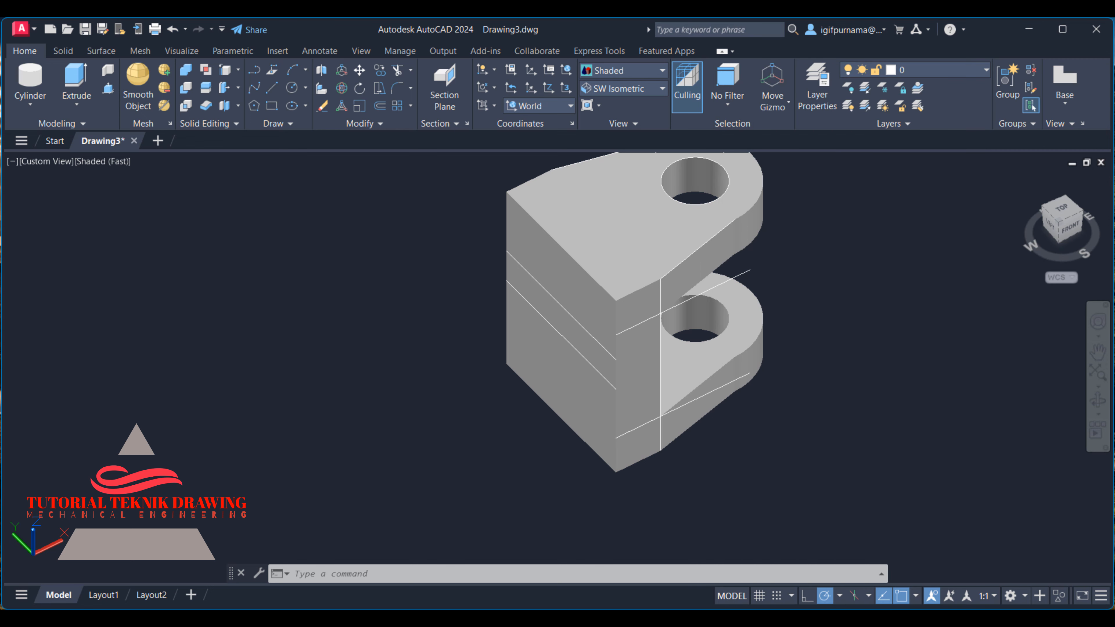
left_click(225, 70)
left_click(617, 311)
right_click(617, 312)
left_click(634, 318)
left_click(614, 300)
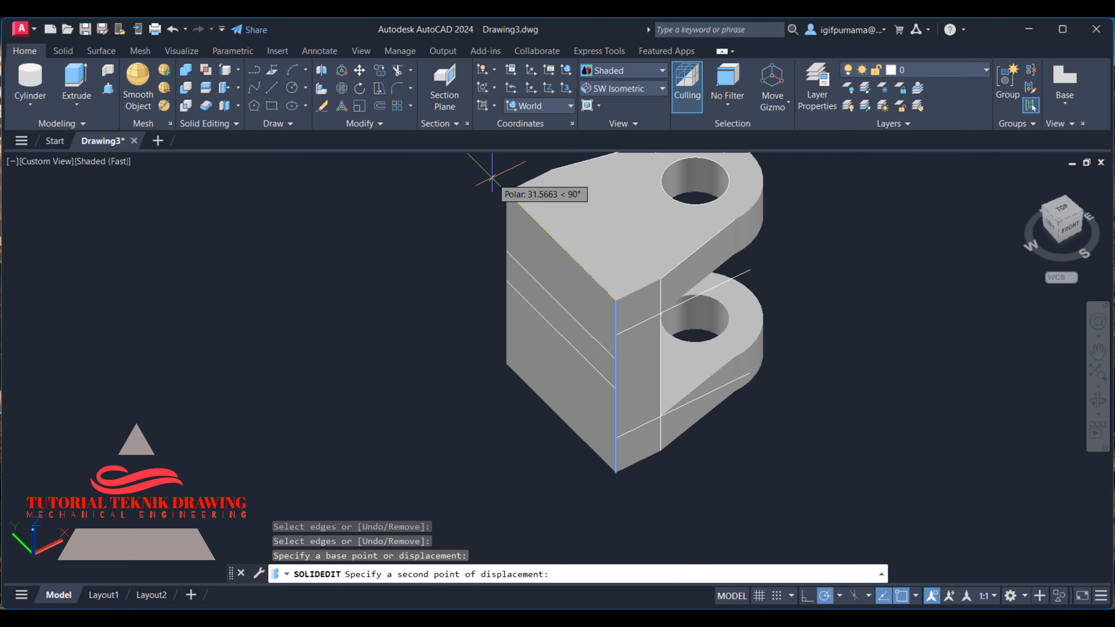
type("5")
key("Return")
key("Return")
key("Return")
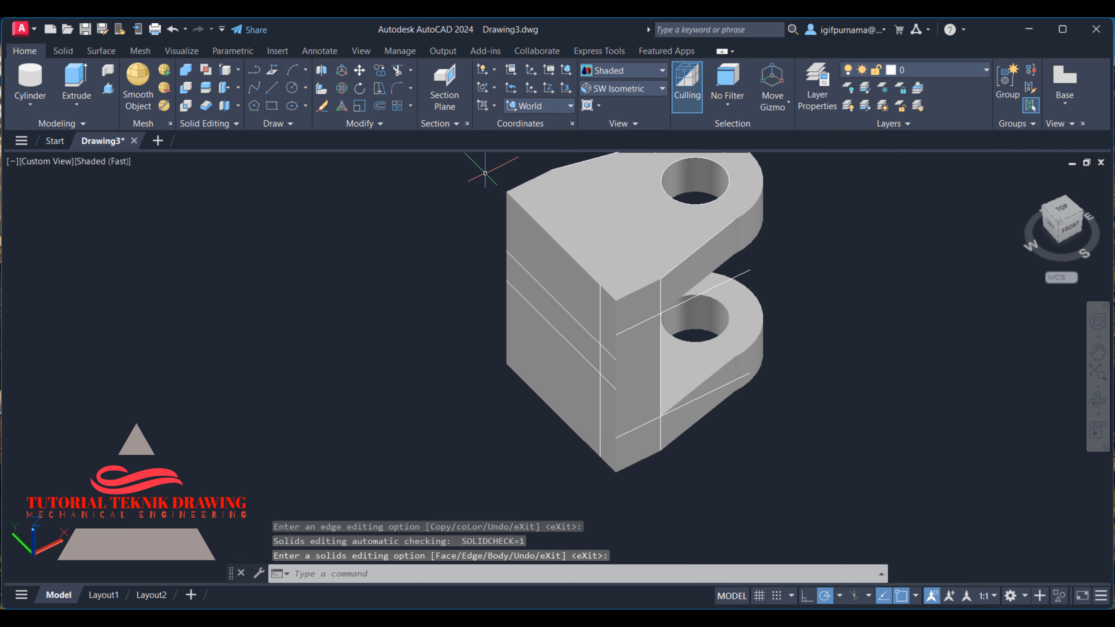
Step: Copy the back face's far vertical edge 4 units inward along the face with Copy Edges
left_click(226, 69)
left_click(508, 208)
right_click(507, 208)
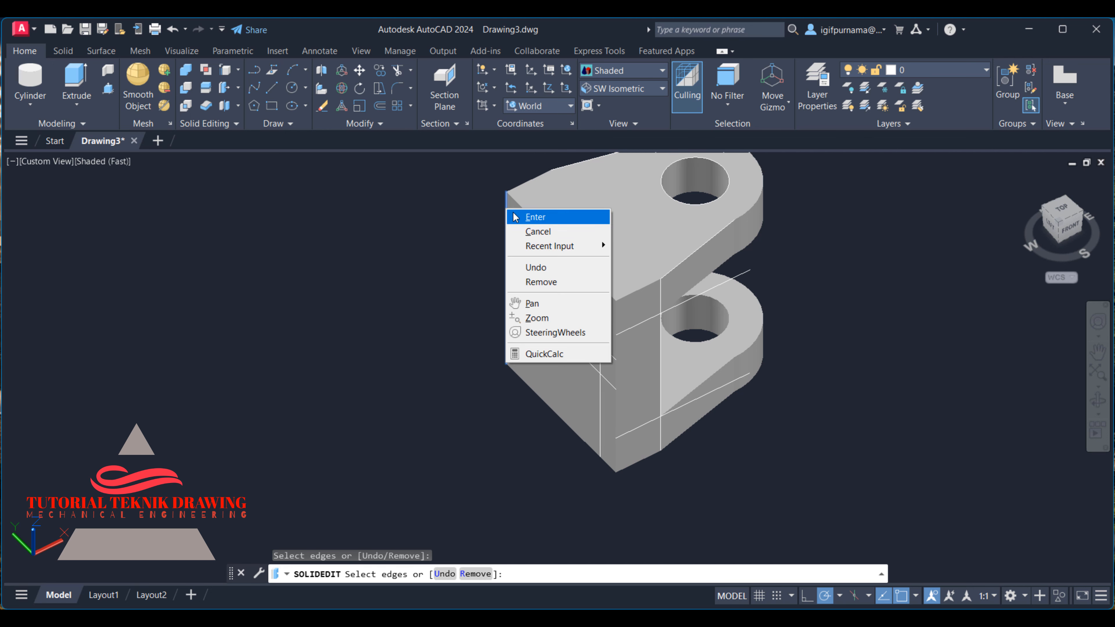
left_click(531, 216)
left_click(506, 192)
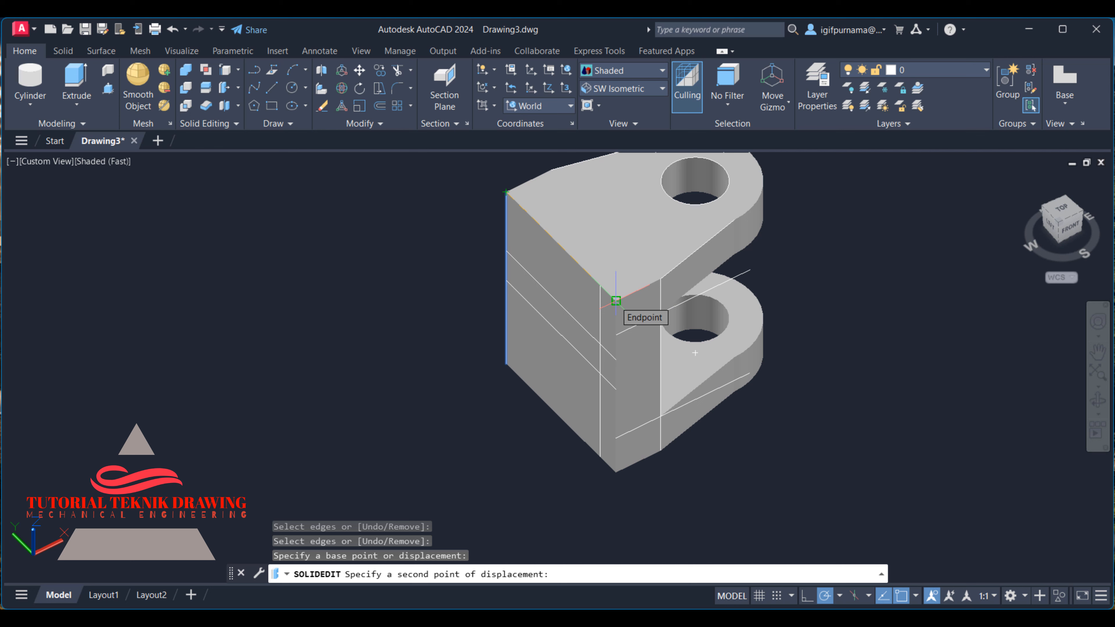
type("5")
key("BackSpace")
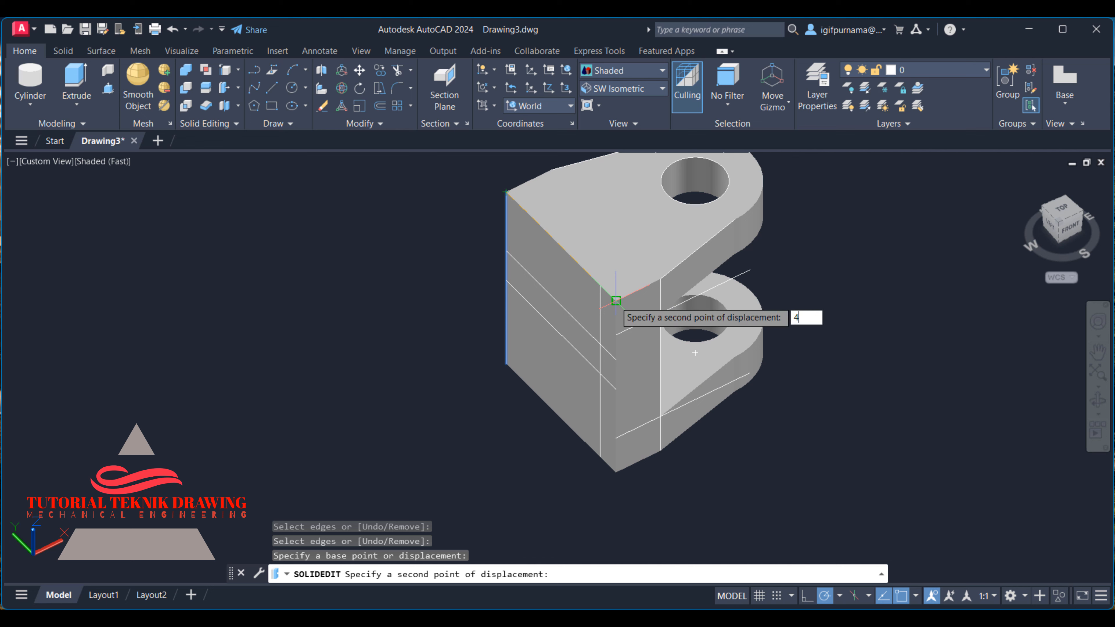
key("Return")
key("Return")
key("Return")
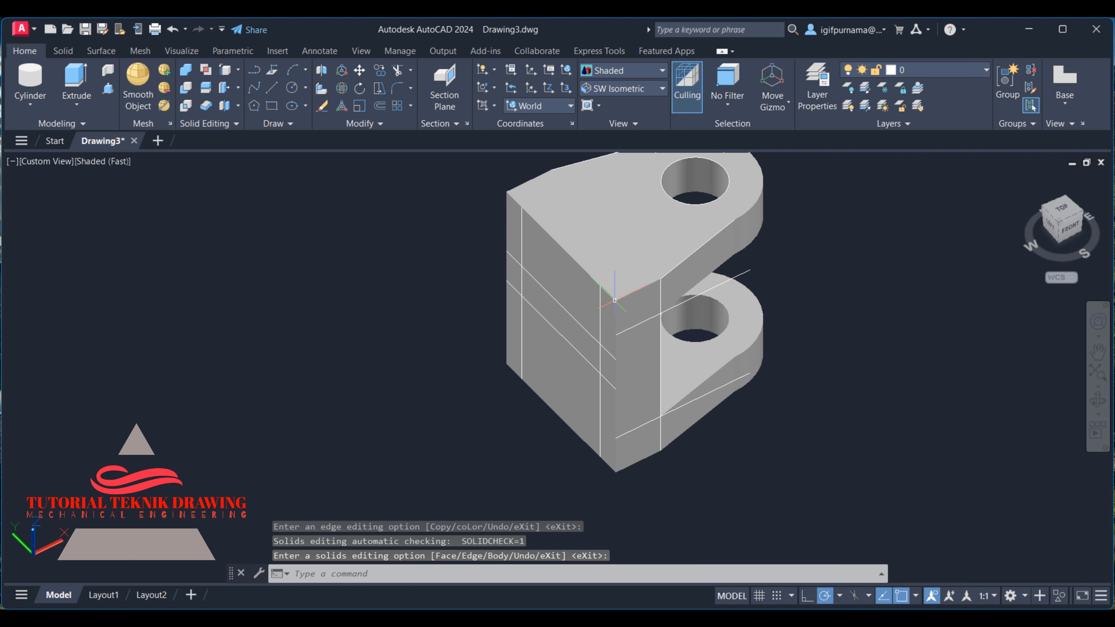
Step: Check the plate's length in the reference drawing and pull the bounded rectangle on the back face outward 30 units with Presspull
left_click(614, 308)
key("alt+Tab")
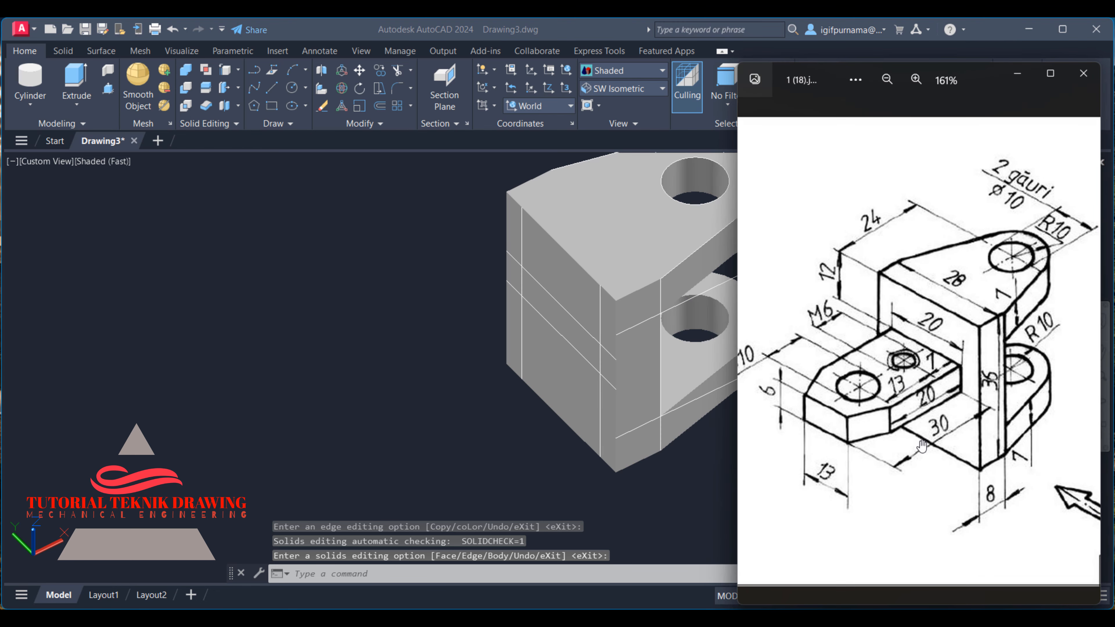
left_click(269, 414)
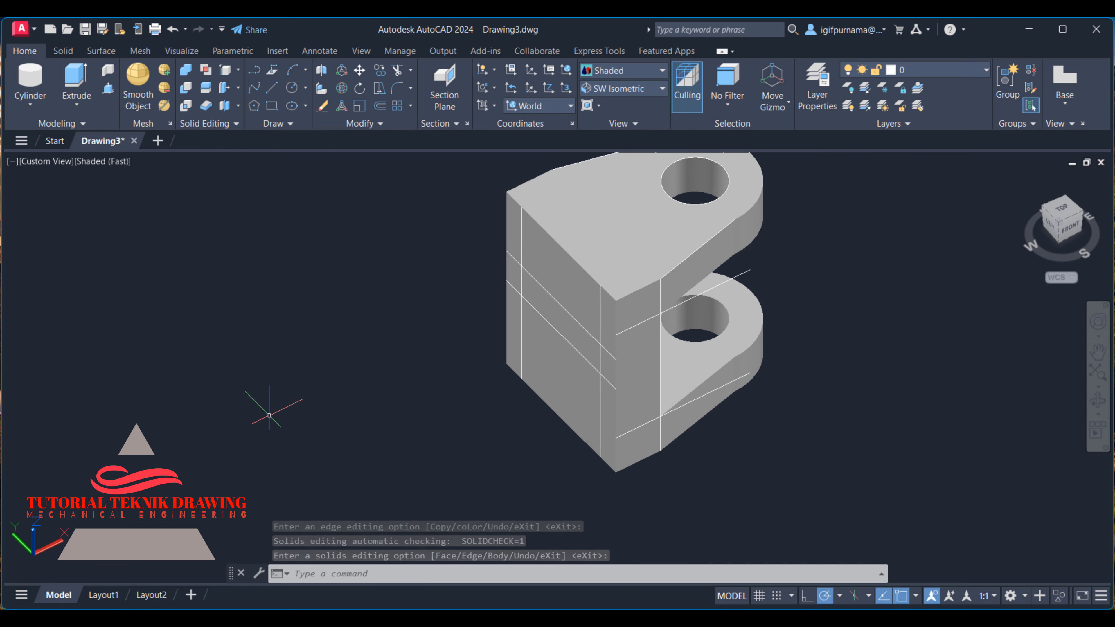
left_click(108, 90)
left_click(548, 319)
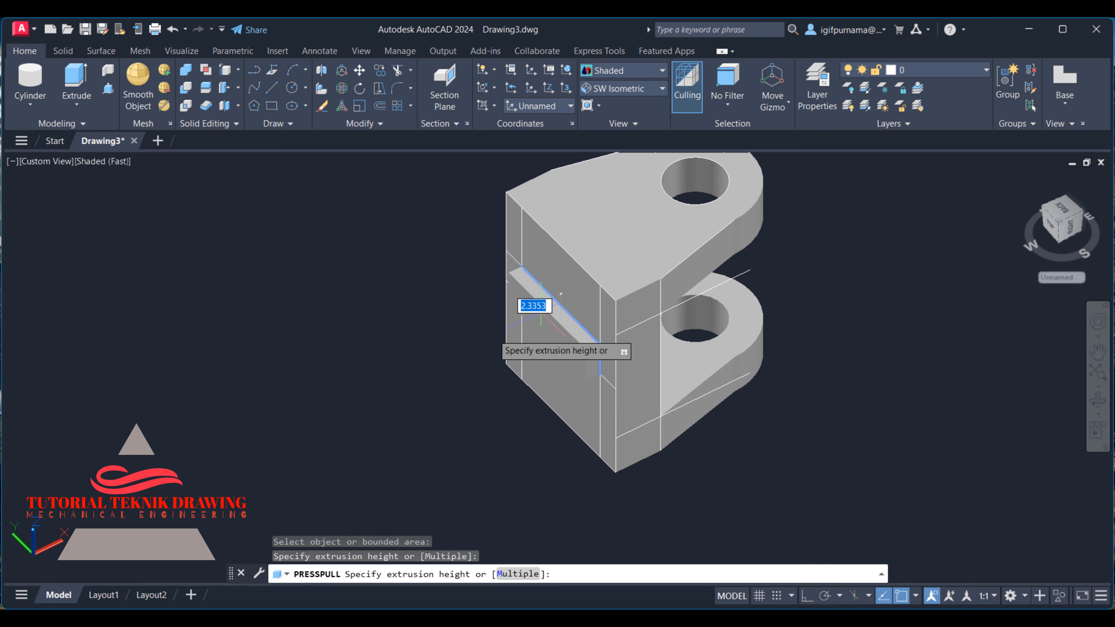
type("3")
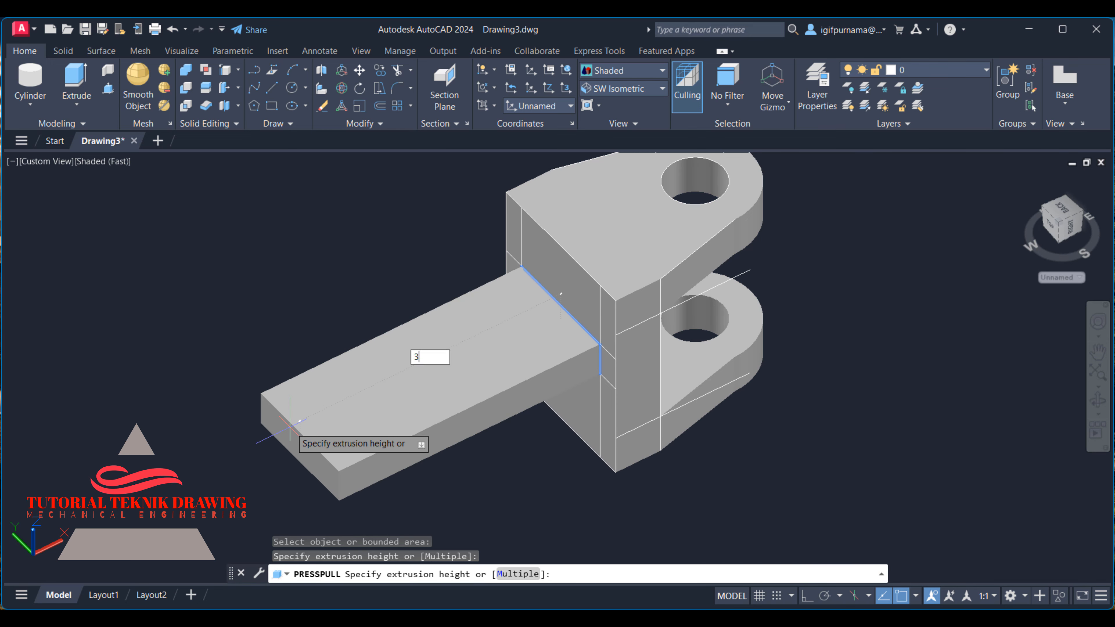
type("0")
key("Return")
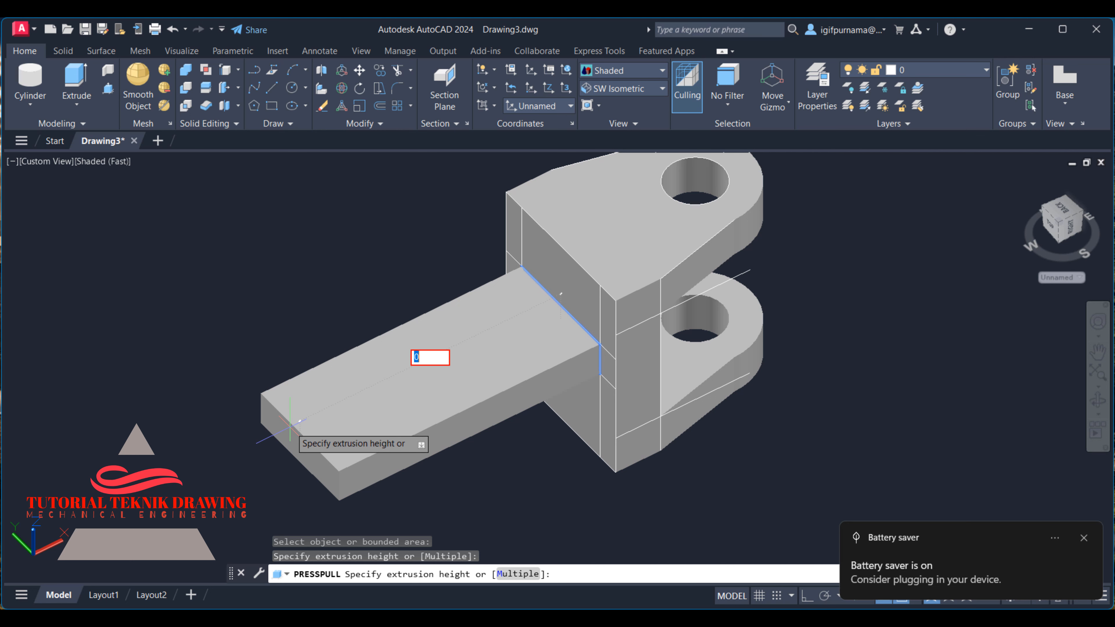
key("BackSpace")
type("30")
key("Return")
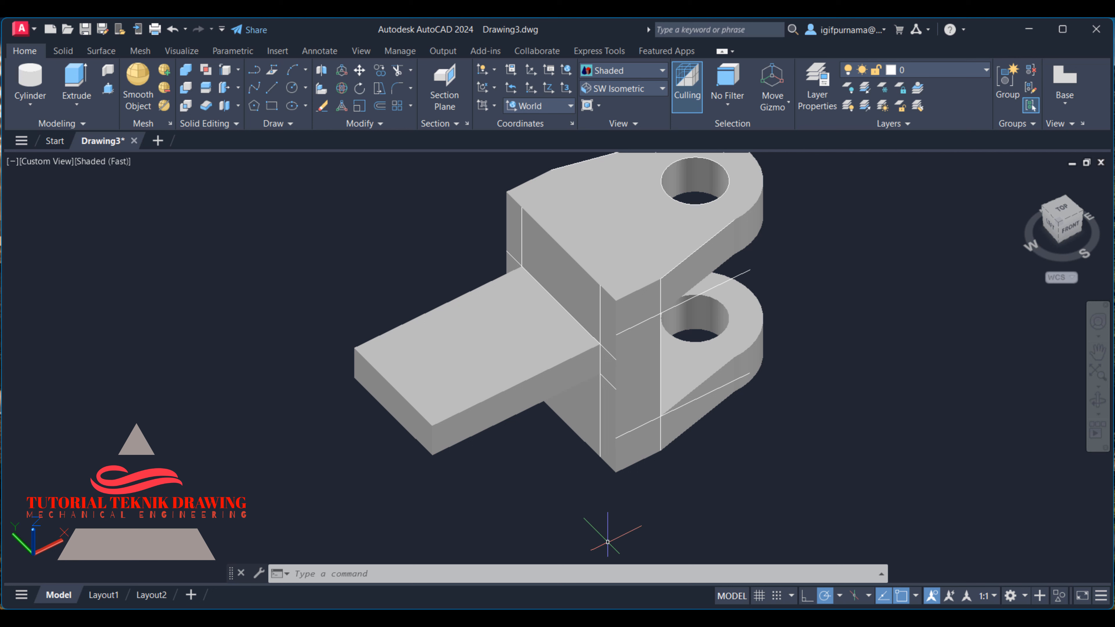
Step: Examine the hole positions and tapered end of the projecting plate in the reference drawing
key("alt+Tab")
scroll(876, 374, "up", 1)
left_click_drag(873, 393, 905, 386)
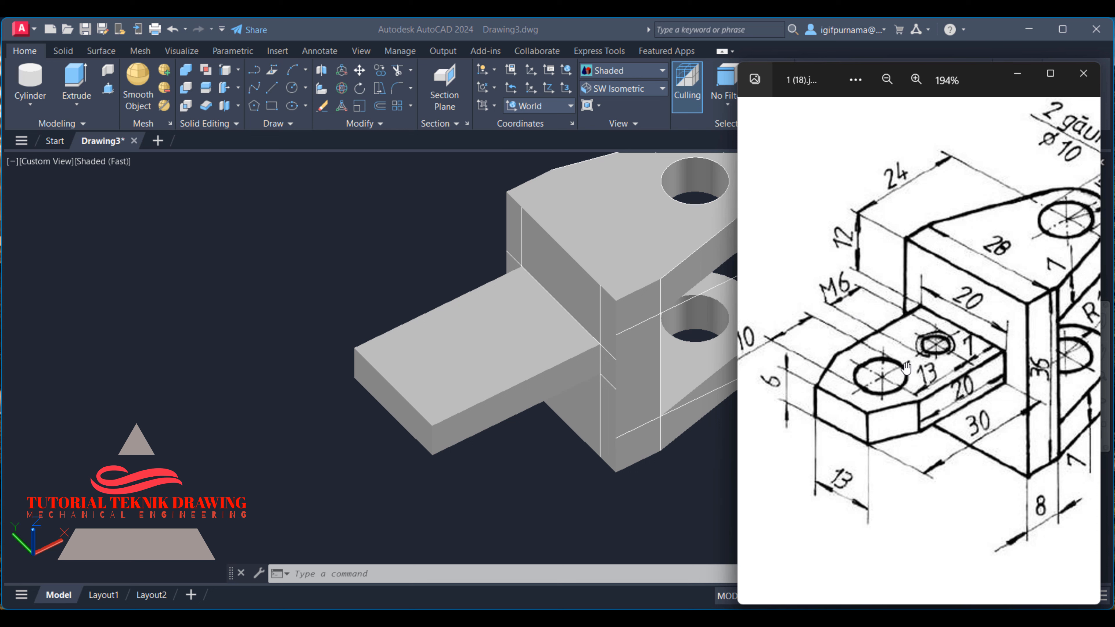
left_click(196, 279)
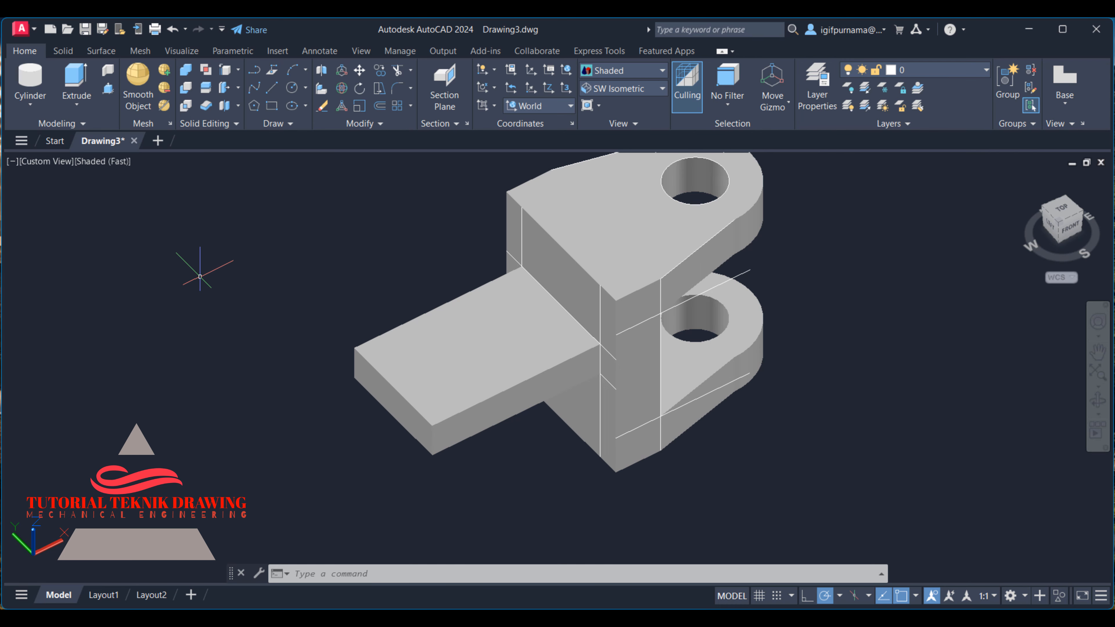
Step: Copy the plate's top edge at the back face 7 units outward along the plate with Copy Edges
left_click(223, 75)
left_click(224, 86)
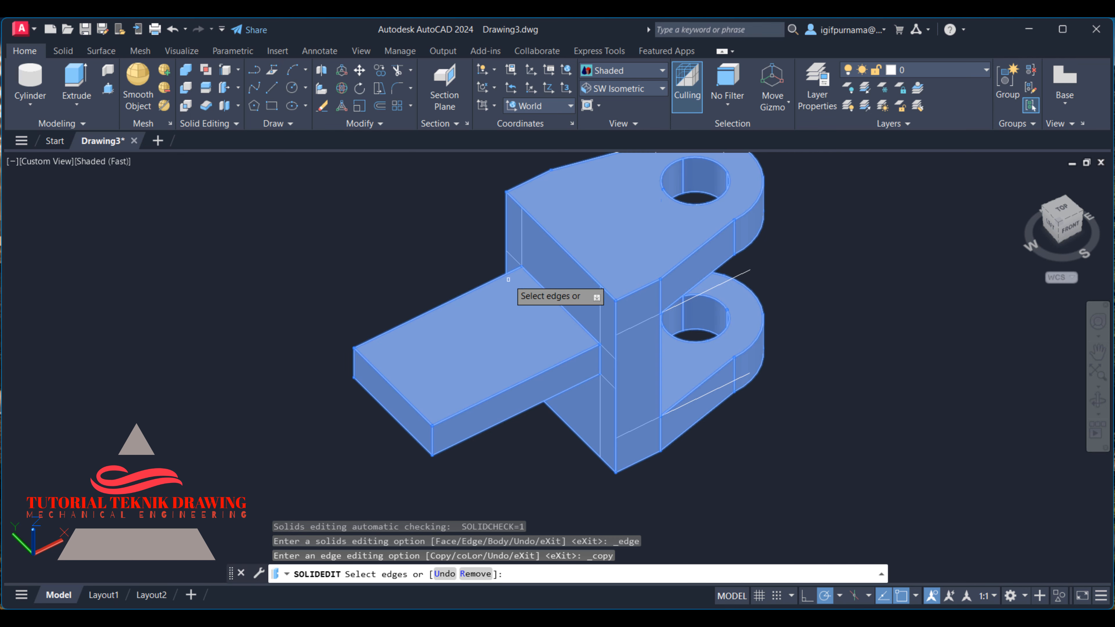
left_click(539, 282)
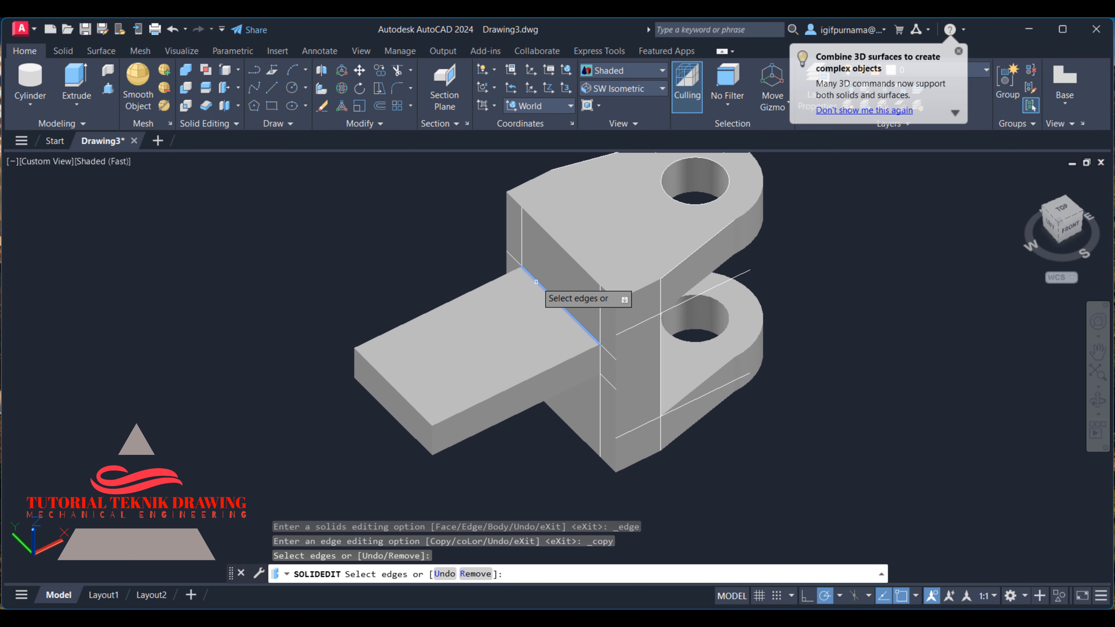
right_click(538, 284)
left_click(546, 292)
left_click(524, 271)
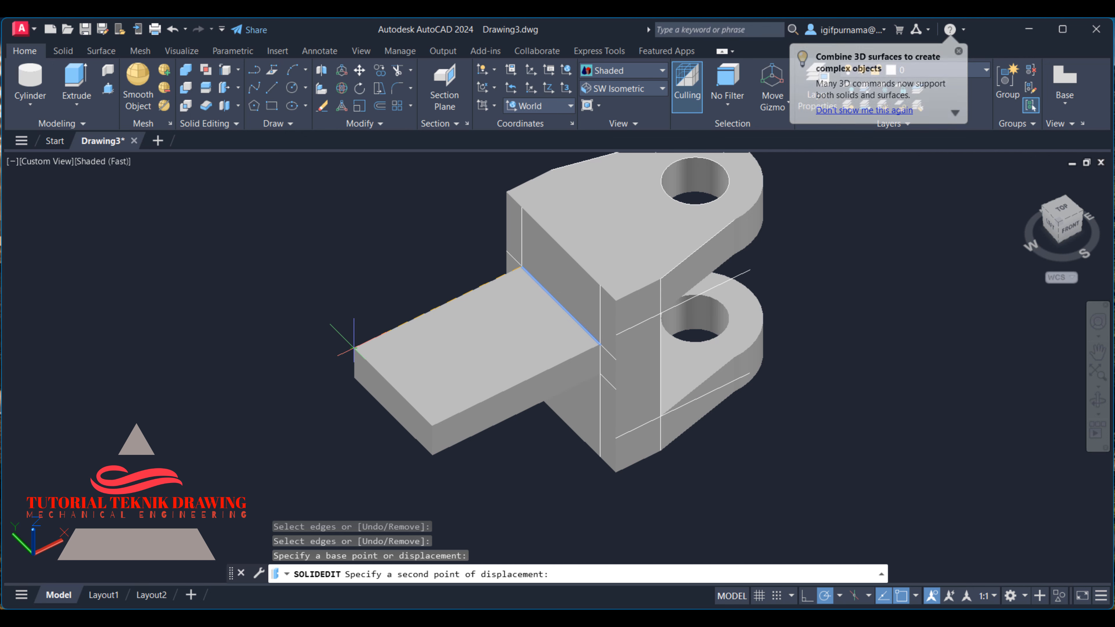
key("alt+Tab")
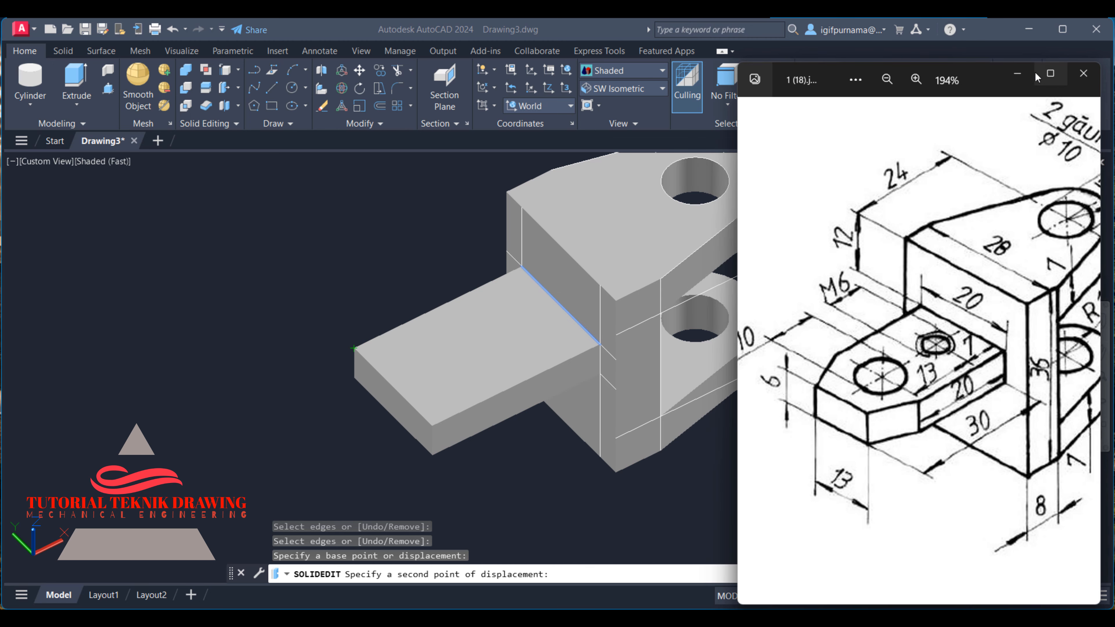
left_click(1017, 73)
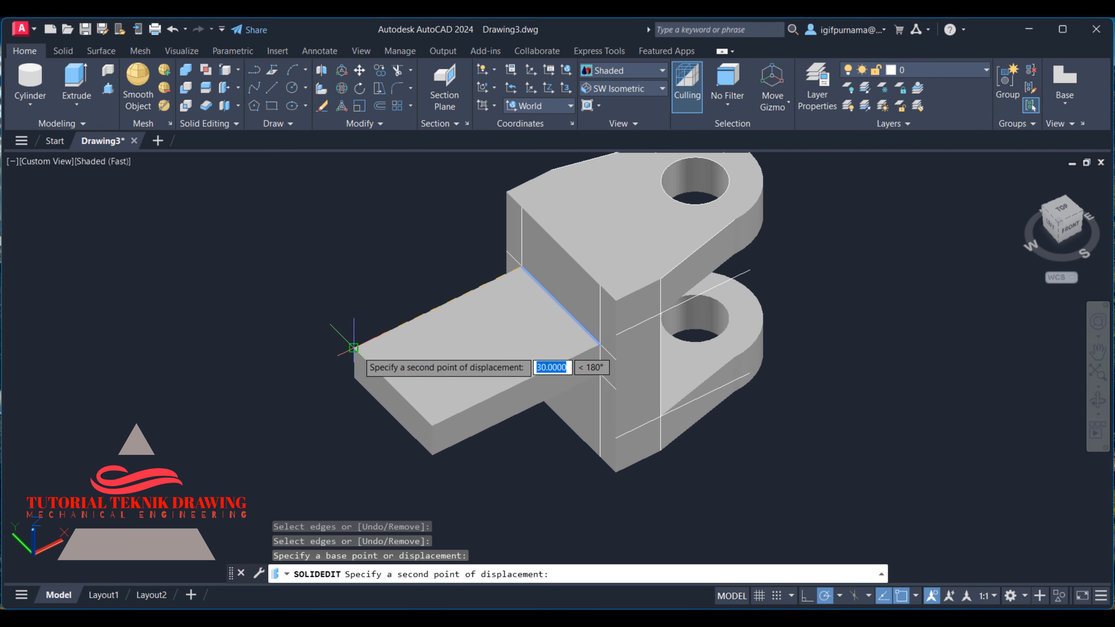
type("7")
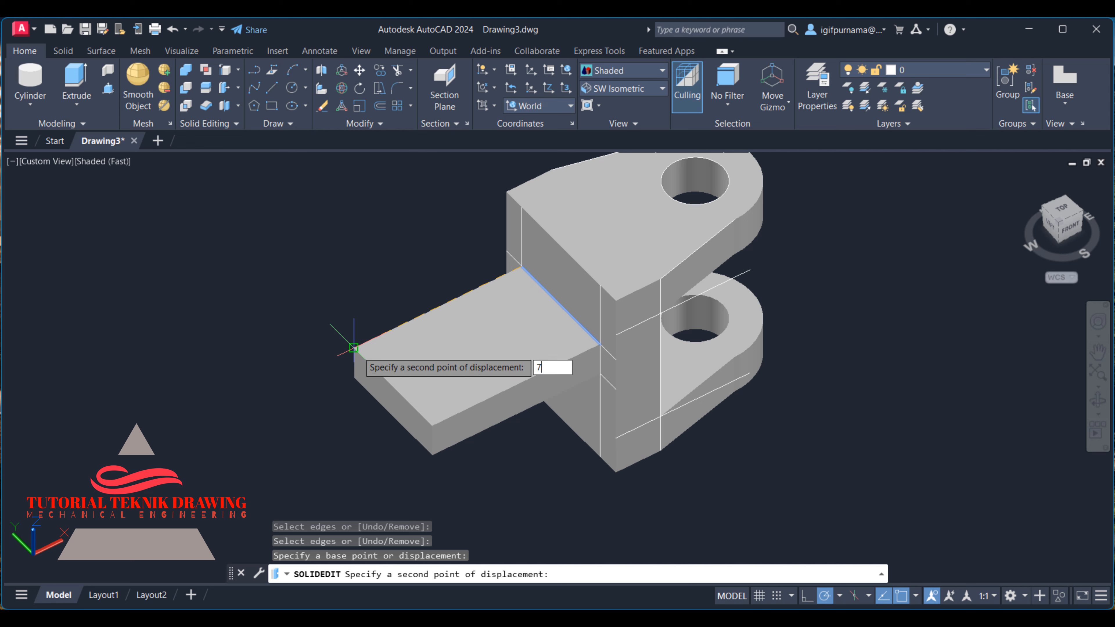
key("Return")
key("Return")
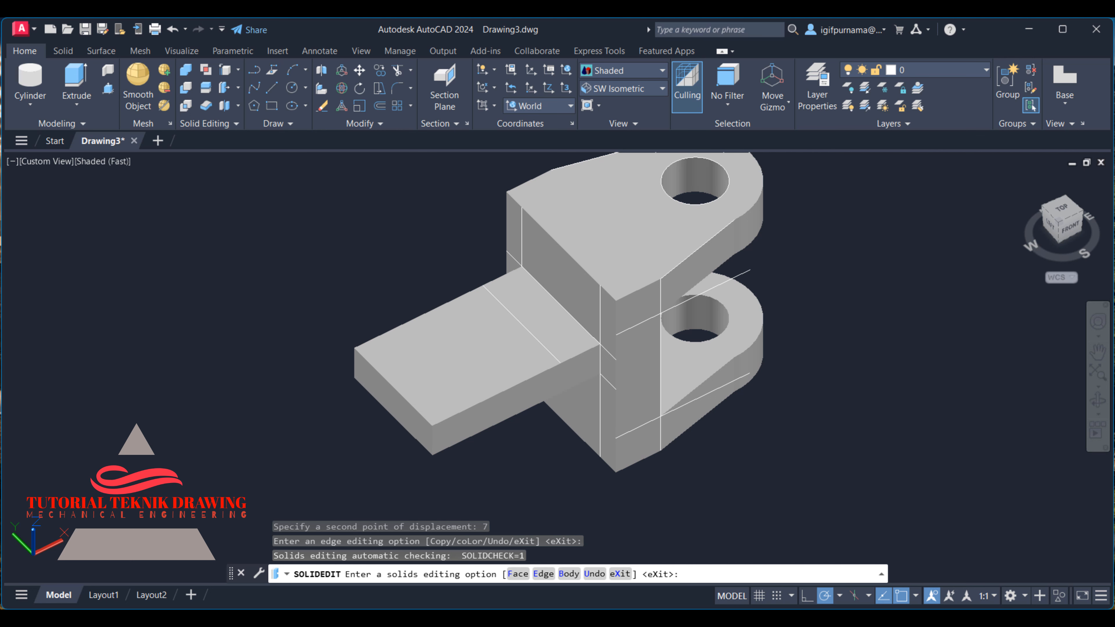
key("Return")
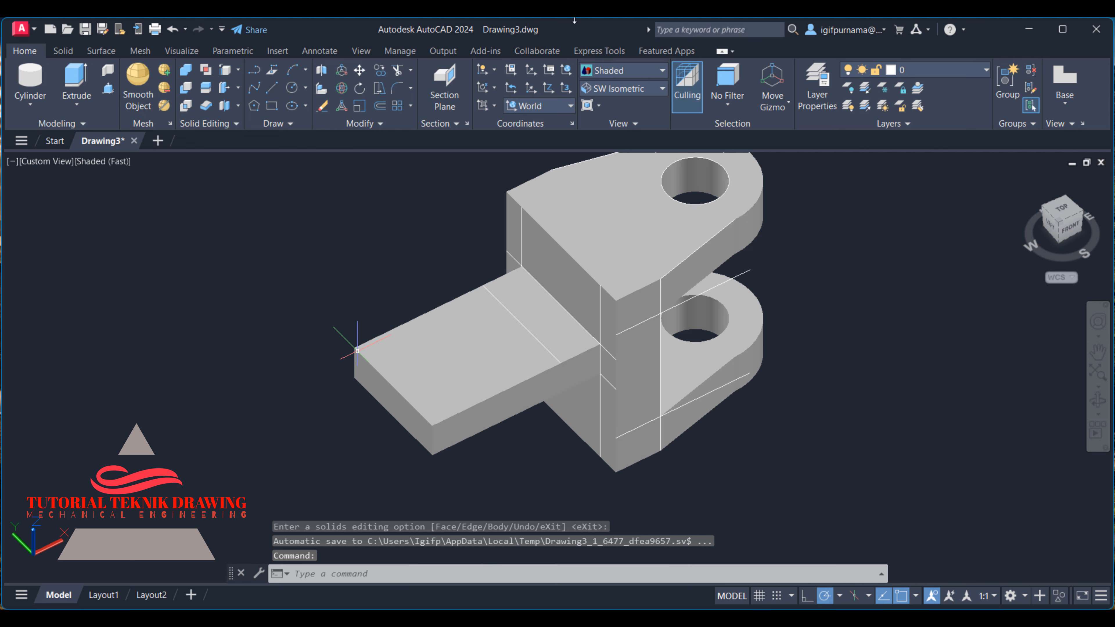
Step: Switch the display to 2D Wireframe and copy the plate's cross line 13 units along the plate toward its free end
left_click(384, 73)
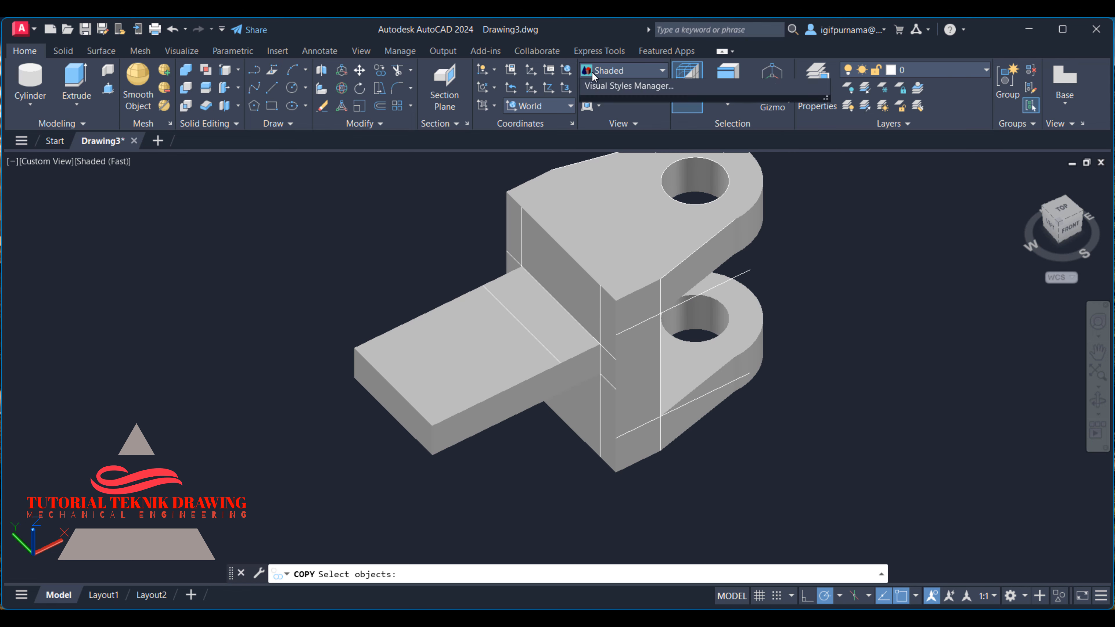
left_click(592, 72)
left_click(598, 106)
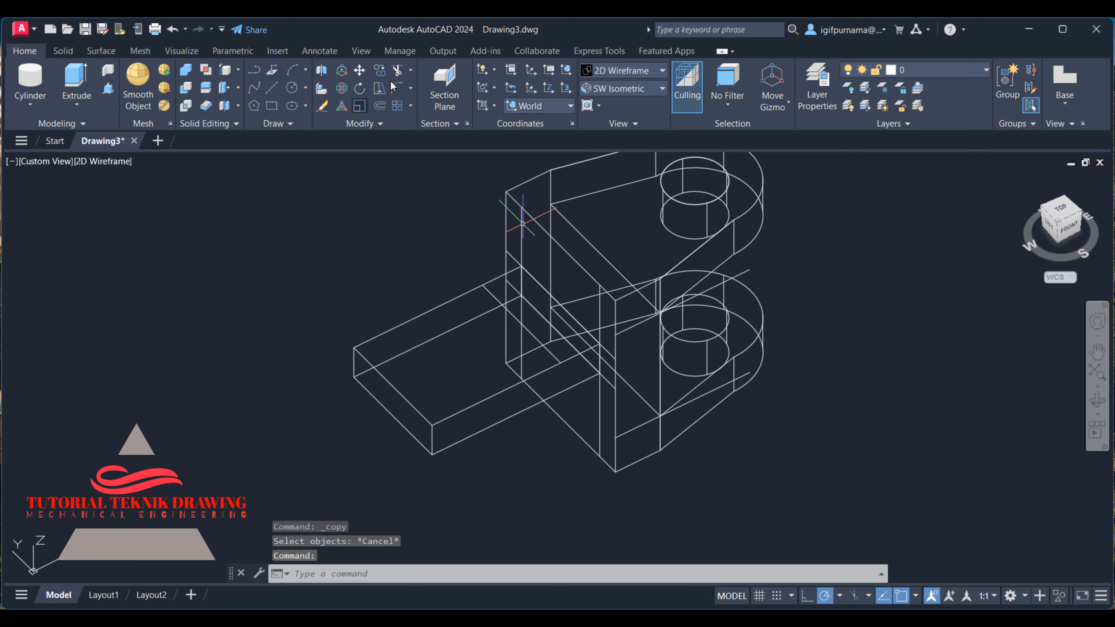
left_click(380, 70)
left_click(522, 324)
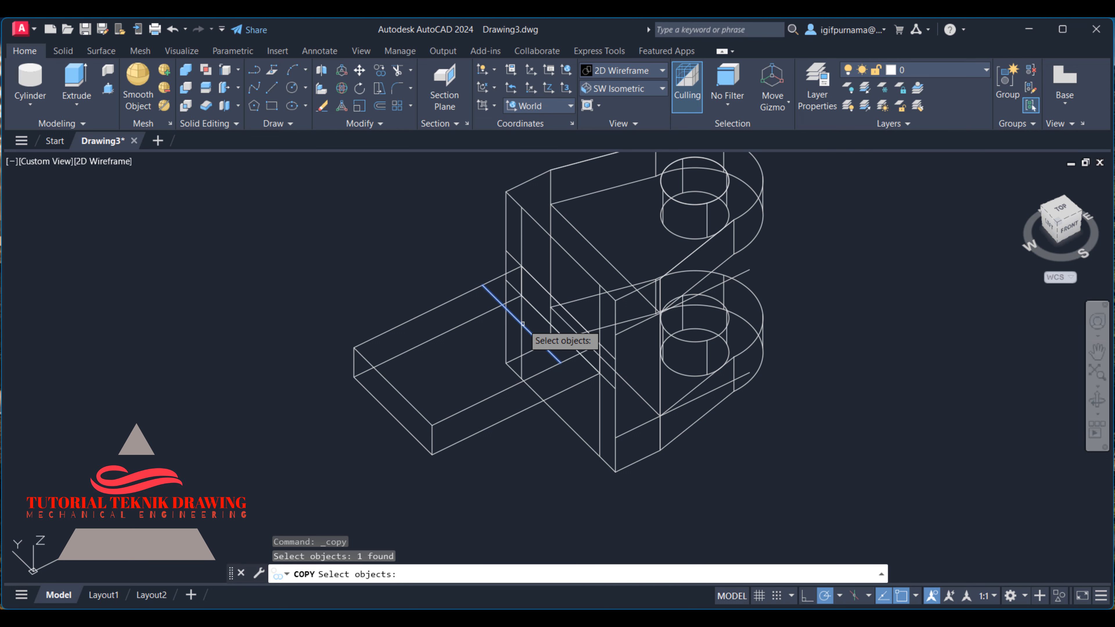
key("Return")
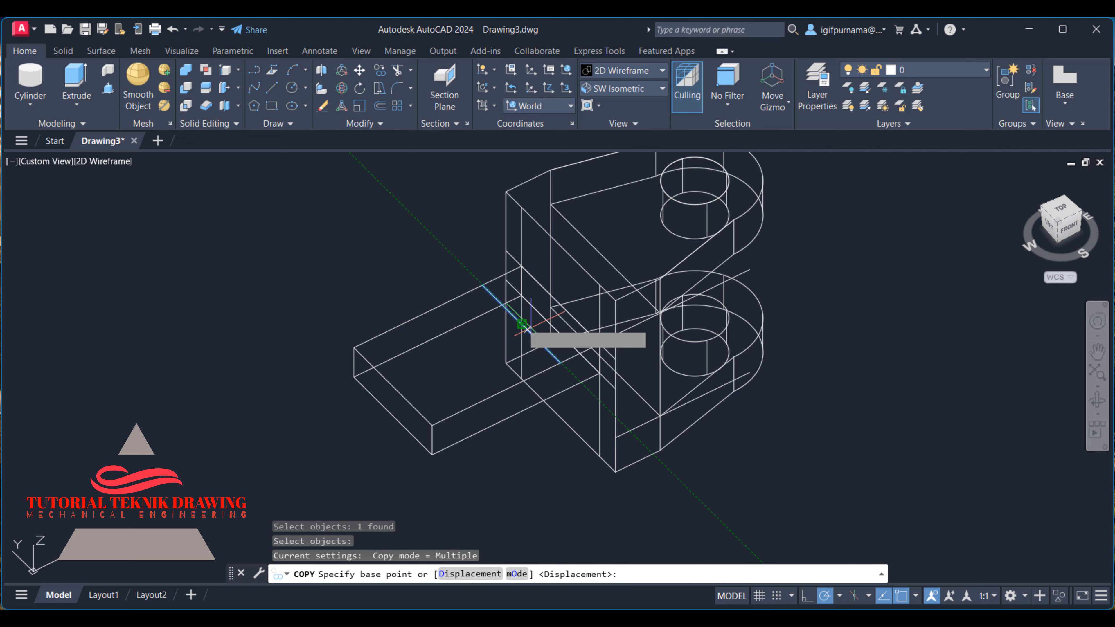
left_click(483, 285)
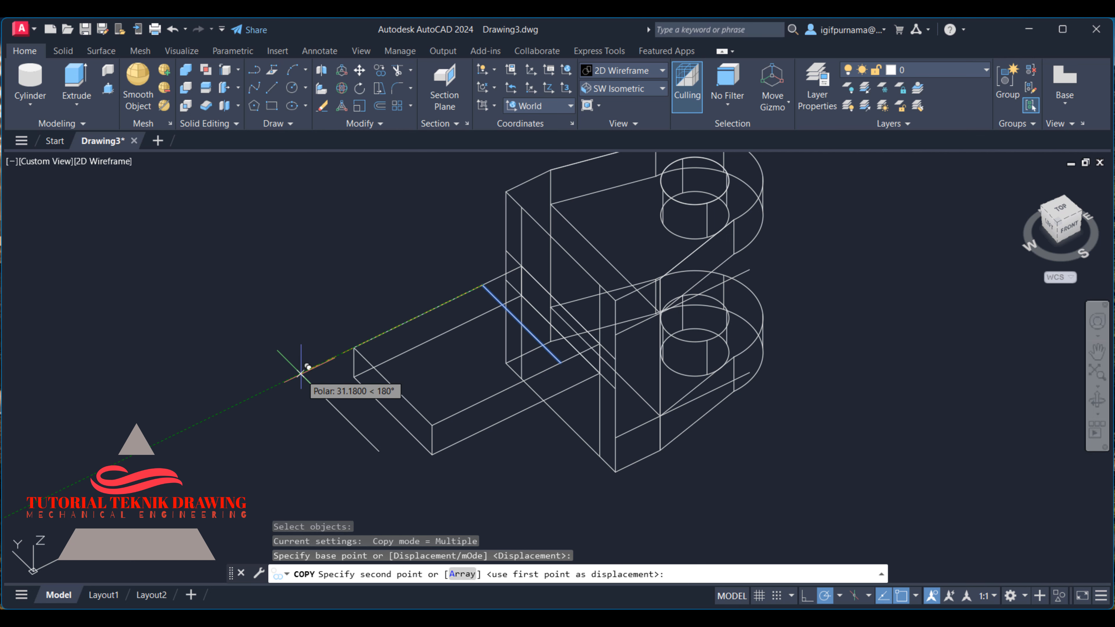
type("13")
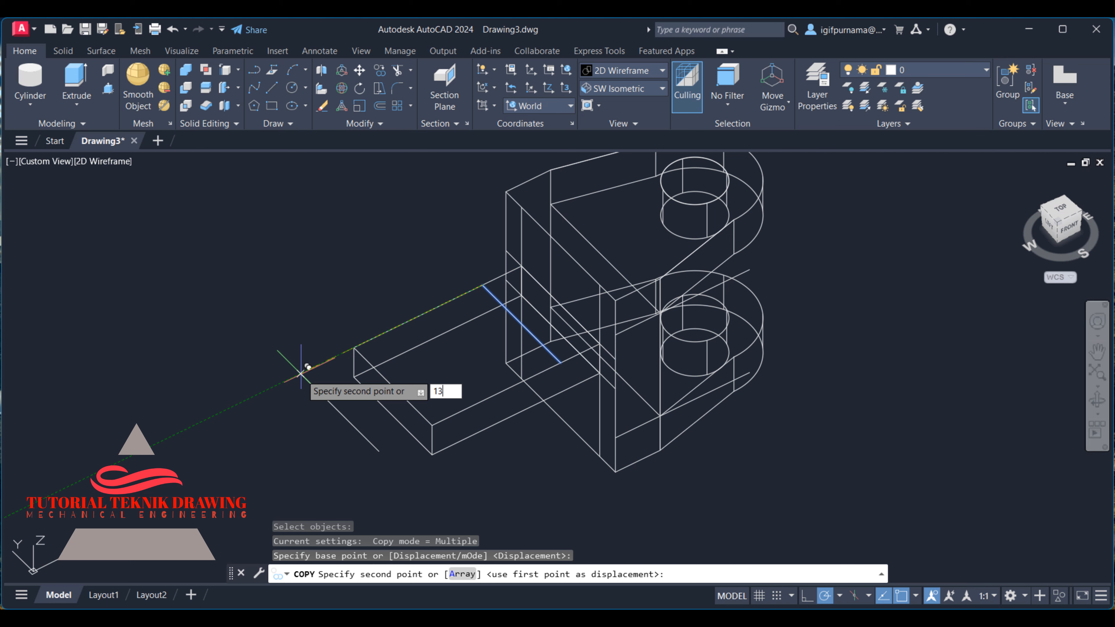
key("Return")
key("Return")
key("Return")
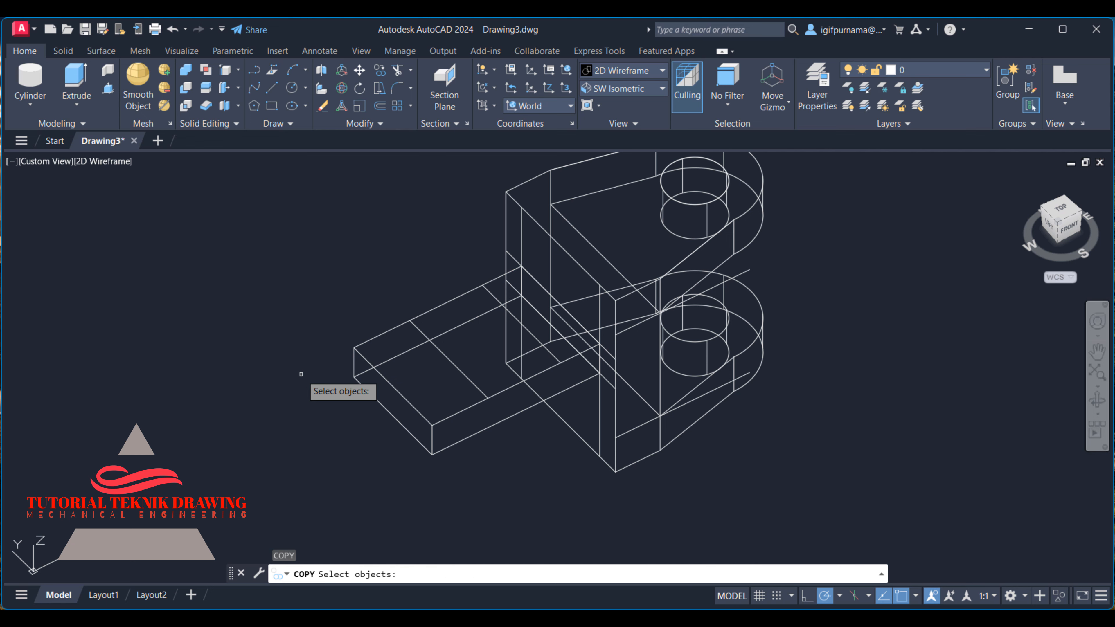
key("Escape")
Step: Return the display to Shaded and check the plate's hole layout in the reference drawing
left_click(621, 71)
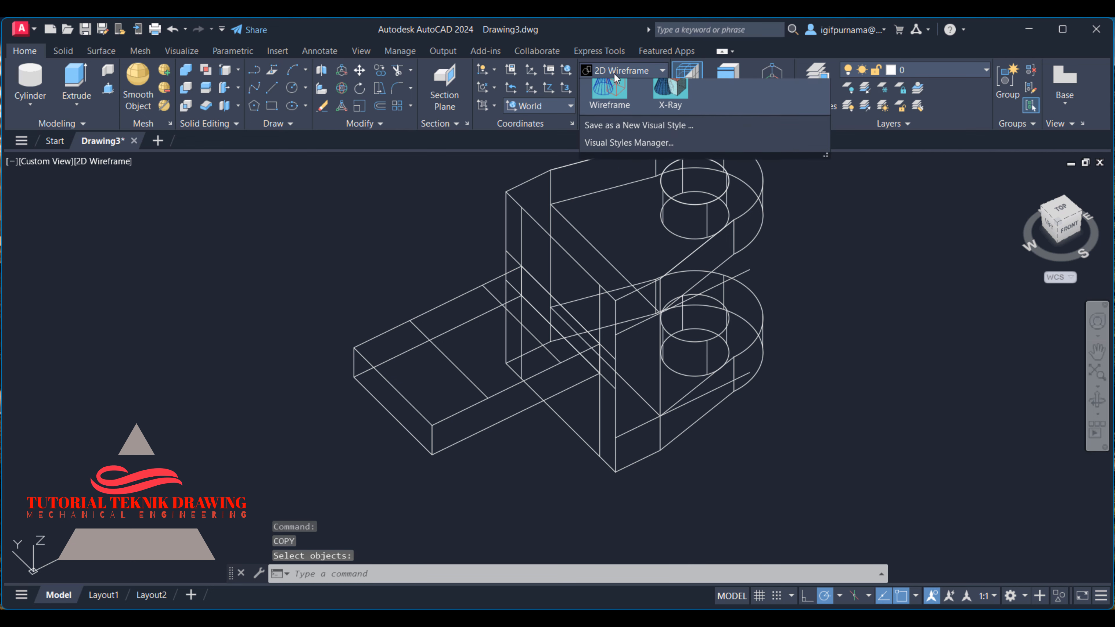
left_click(615, 153)
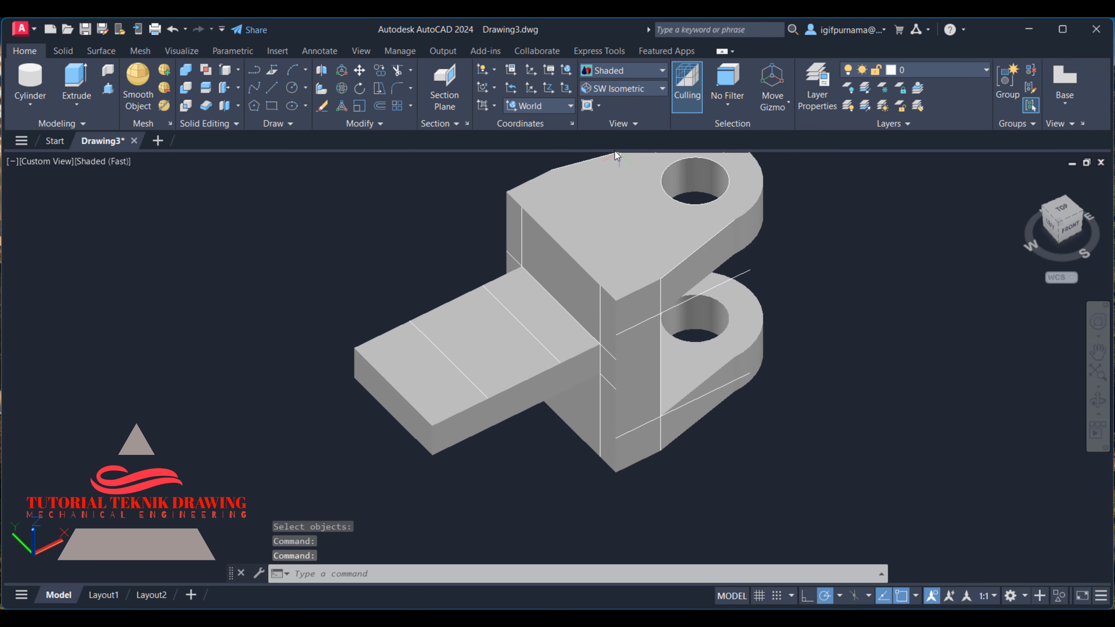
left_click(724, 618)
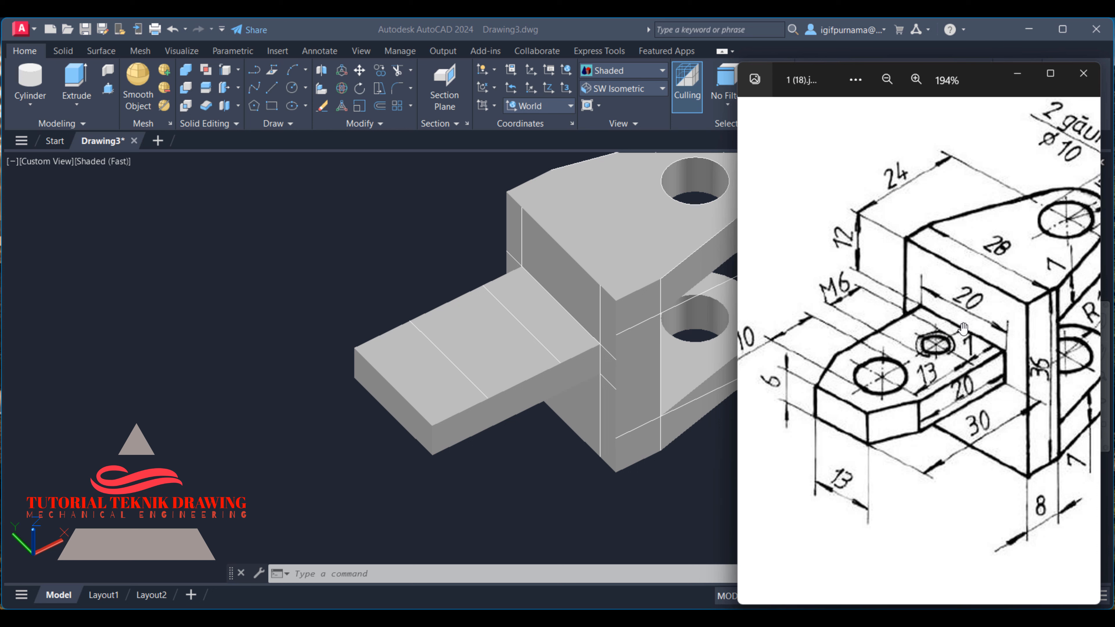
Step: Draw a centre line along the plate's top face between the midpoints of its back-face edge and its free-end edge
left_click(271, 85)
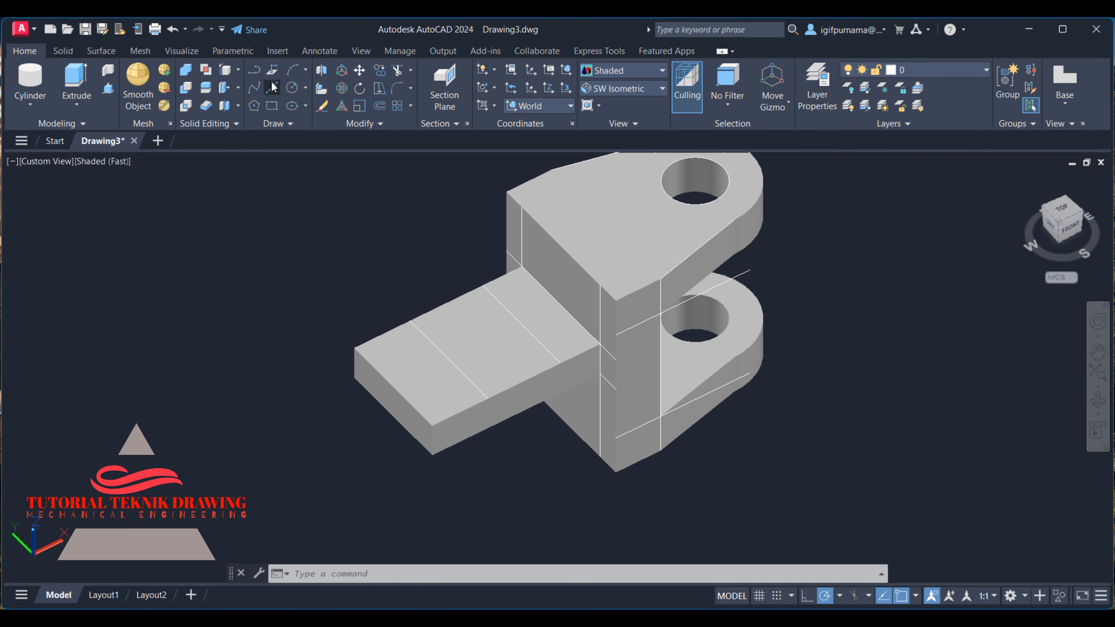
left_click(272, 87)
left_click(272, 88)
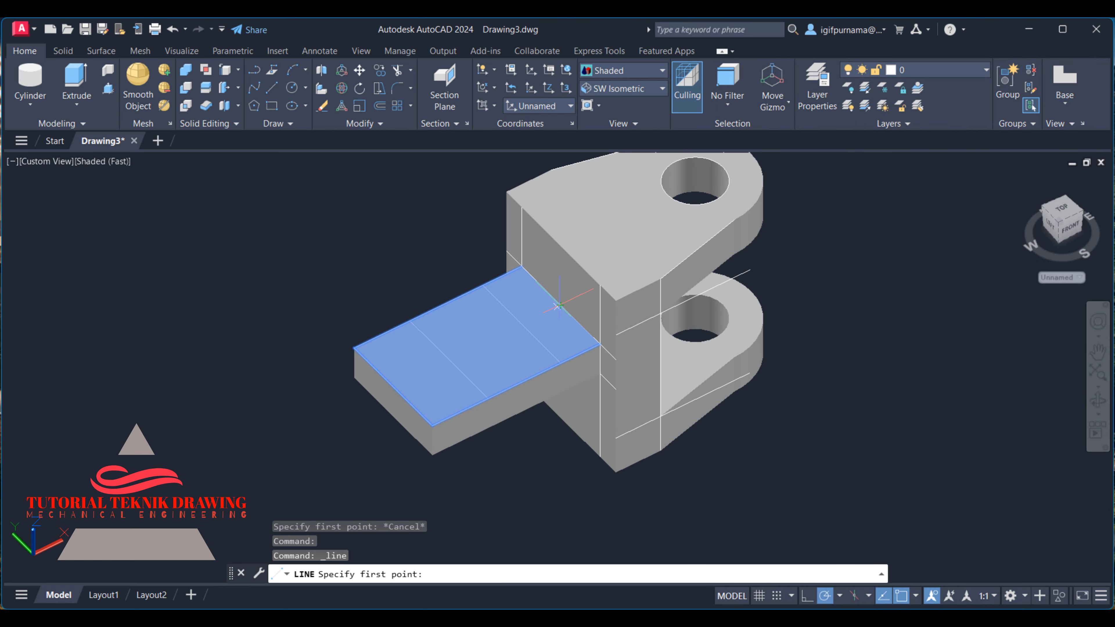
left_click(560, 306)
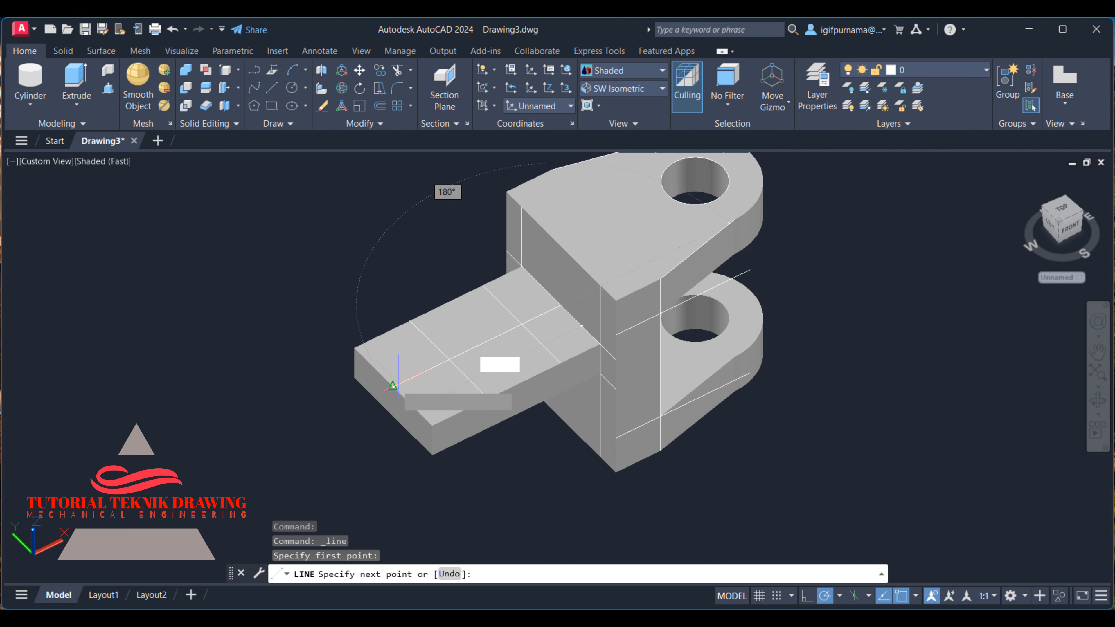
right_click(393, 382)
left_click(406, 393)
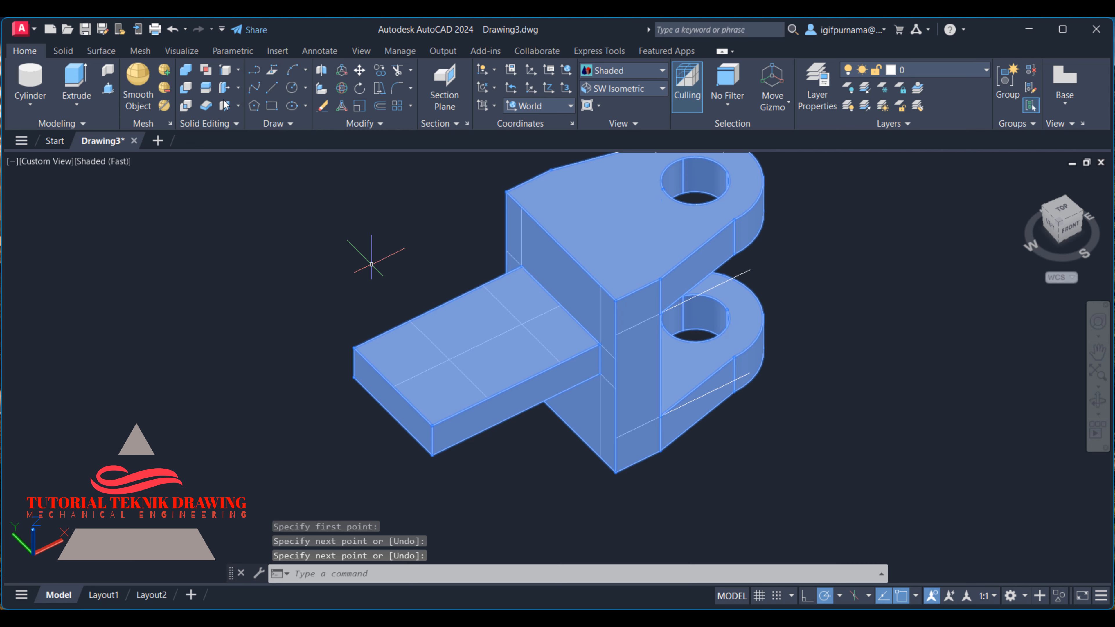
Step: Check the hole size in the reference drawing and draw a circle of radius 5 at the centre line's outer intersection
left_click(292, 94)
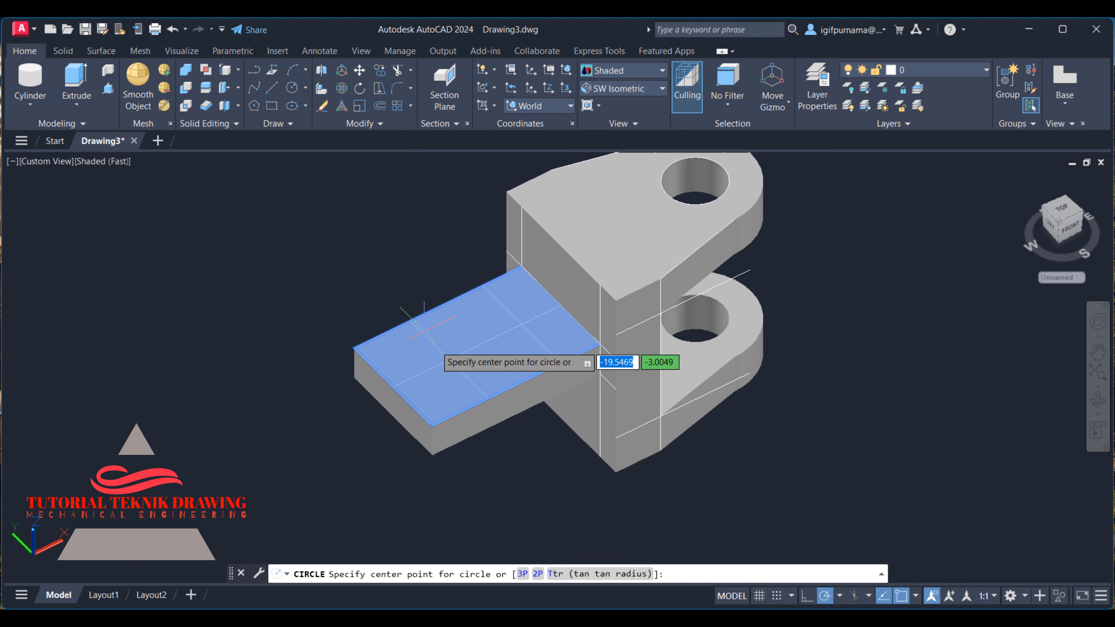
left_click(449, 359)
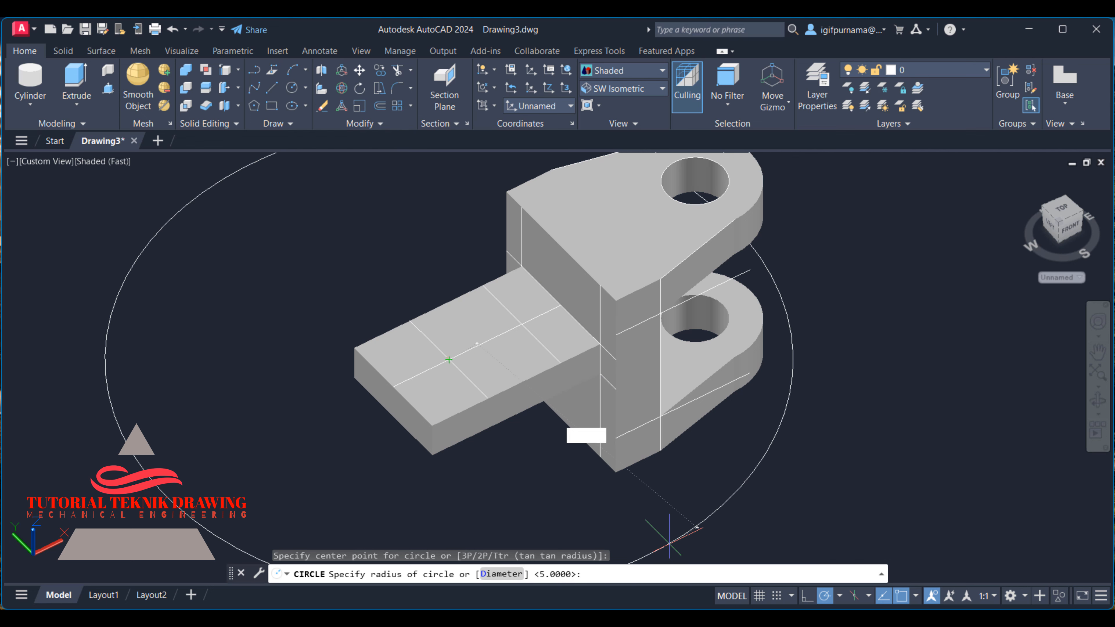
key("alt+Tab")
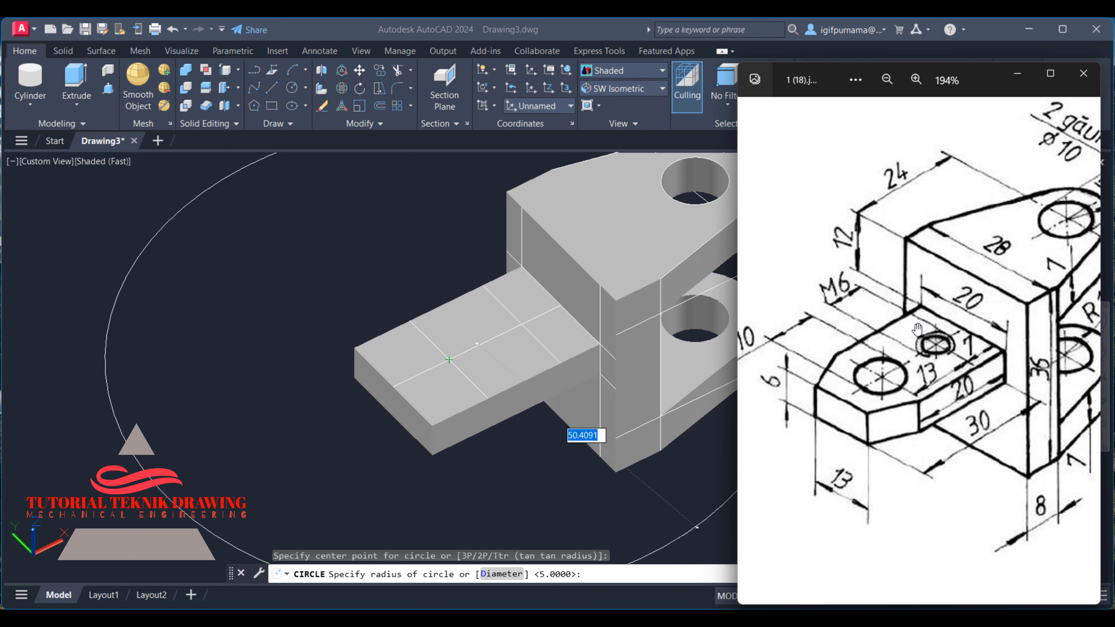
scroll(917, 329, "down", 5)
left_click(1017, 74)
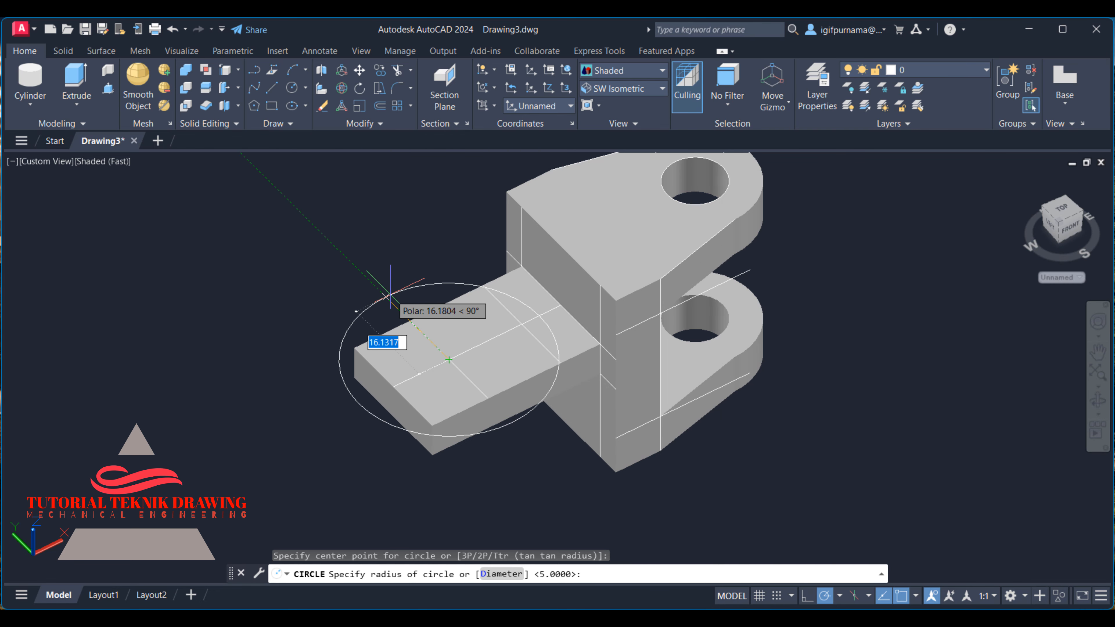
type("5")
key("Return")
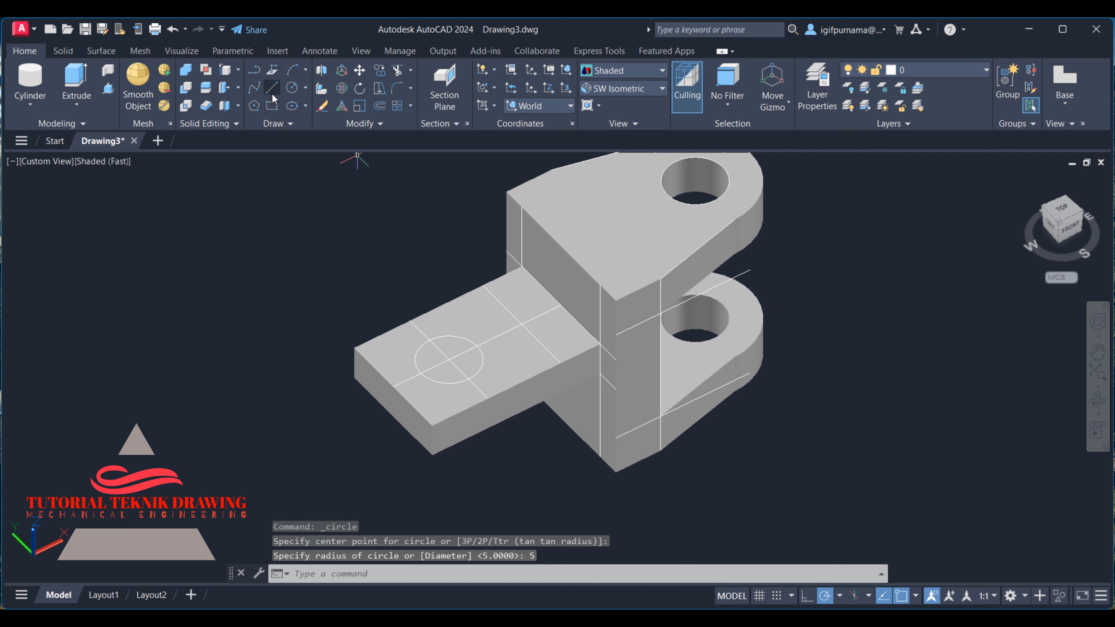
Step: Draw a circle of radius 3 where the centre line crosses the cross line nearer the back face
left_click(288, 92)
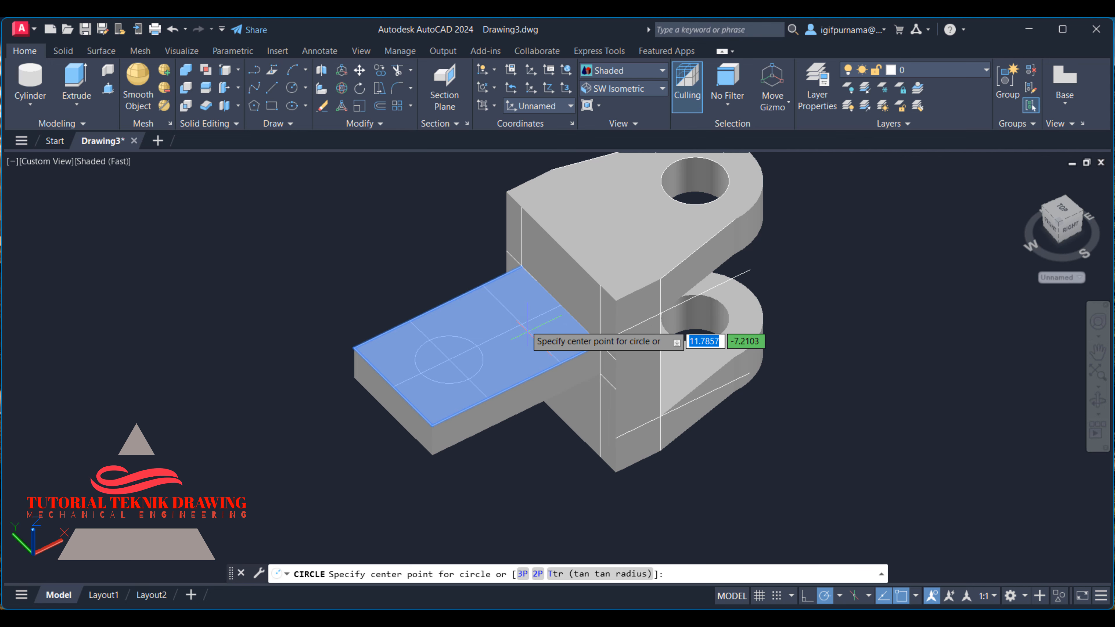
left_click(522, 322)
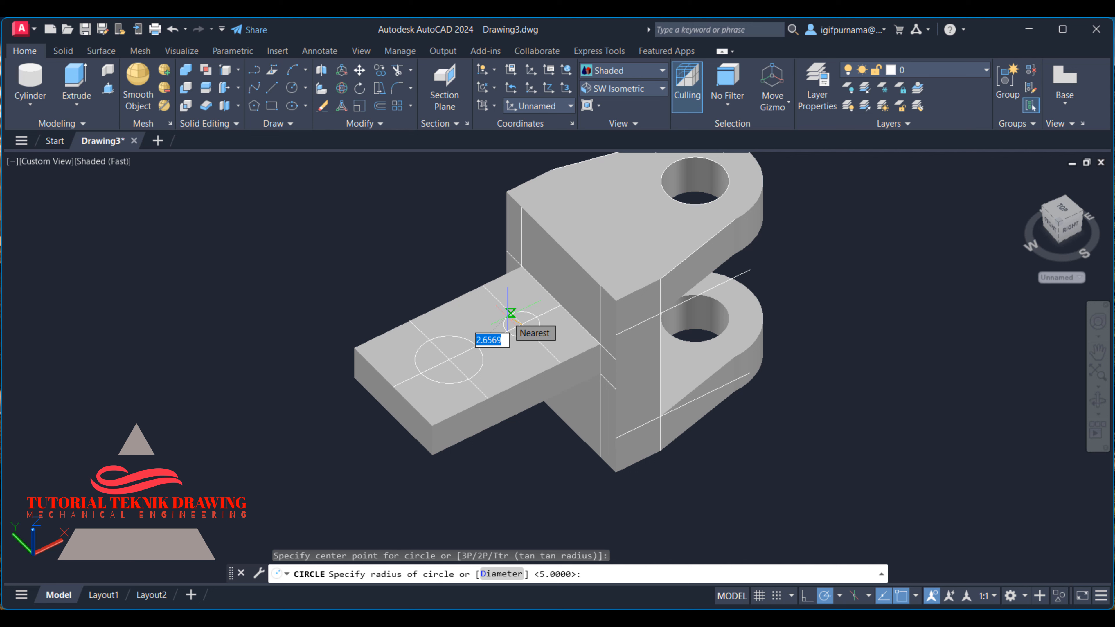
type("3")
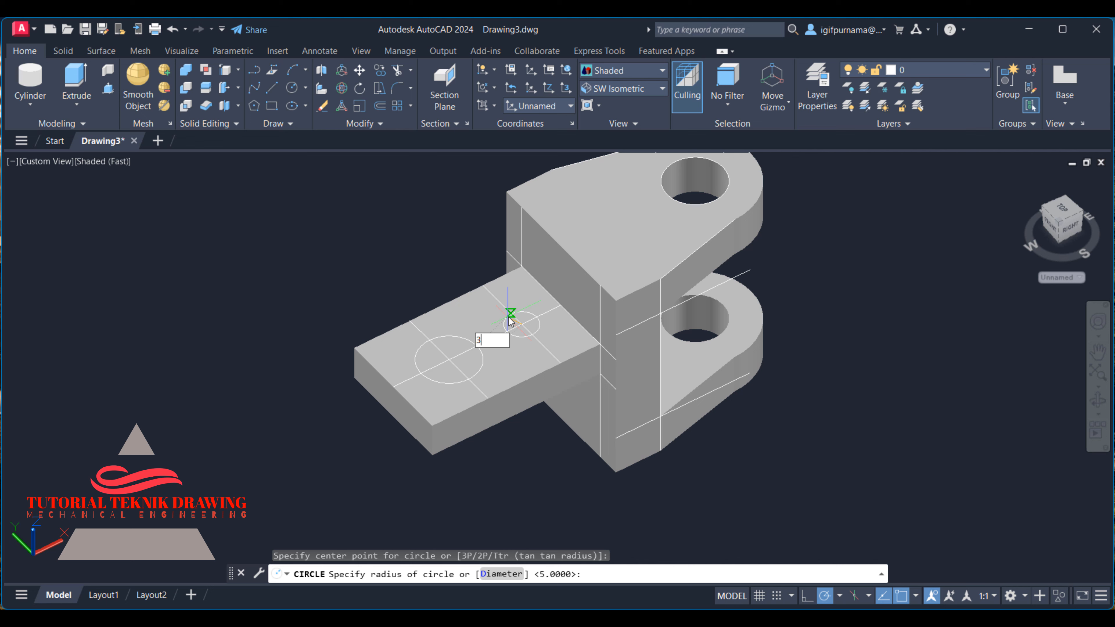
key("Return")
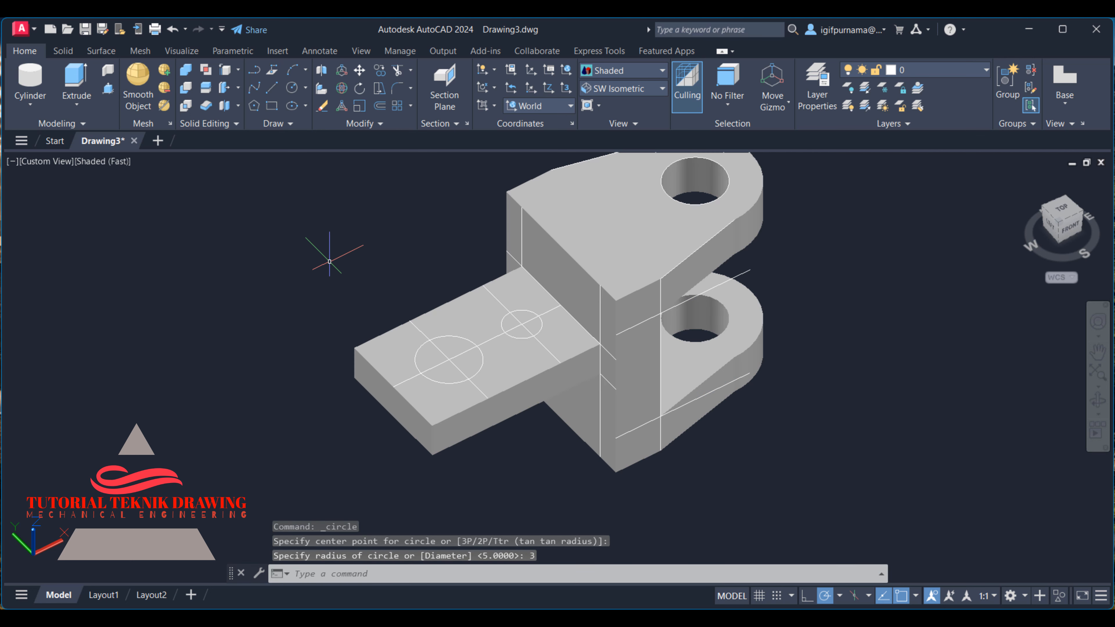
Step: Check the tapered end's width in the reference drawing and draw a 13-unit line beside the model, parallel to the plate's end edge
left_click(797, 616)
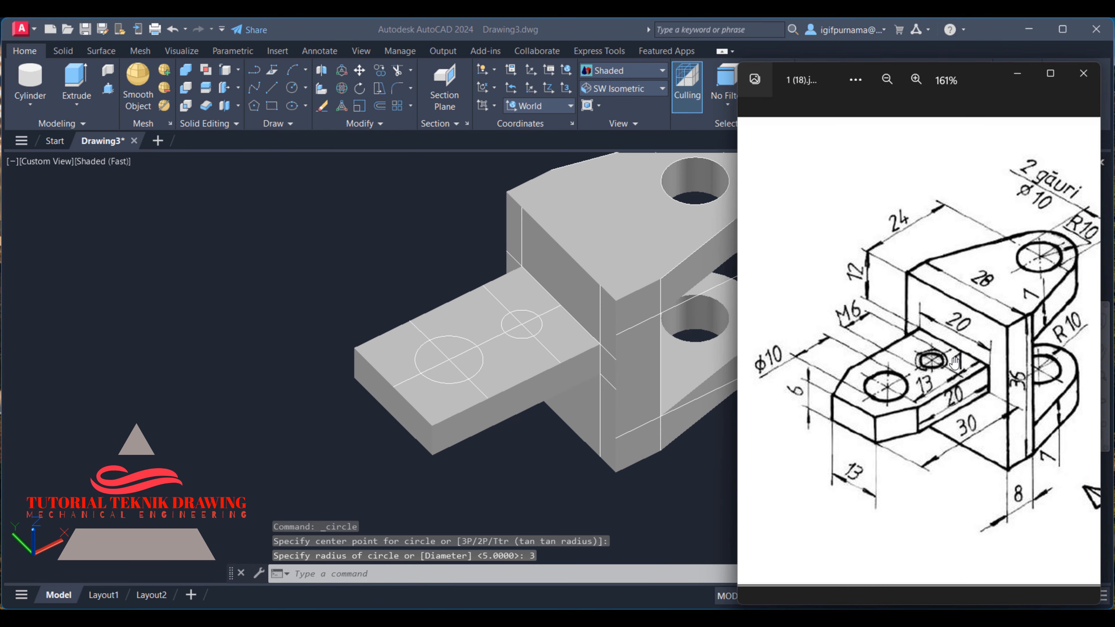
scroll(879, 422, "up", 2)
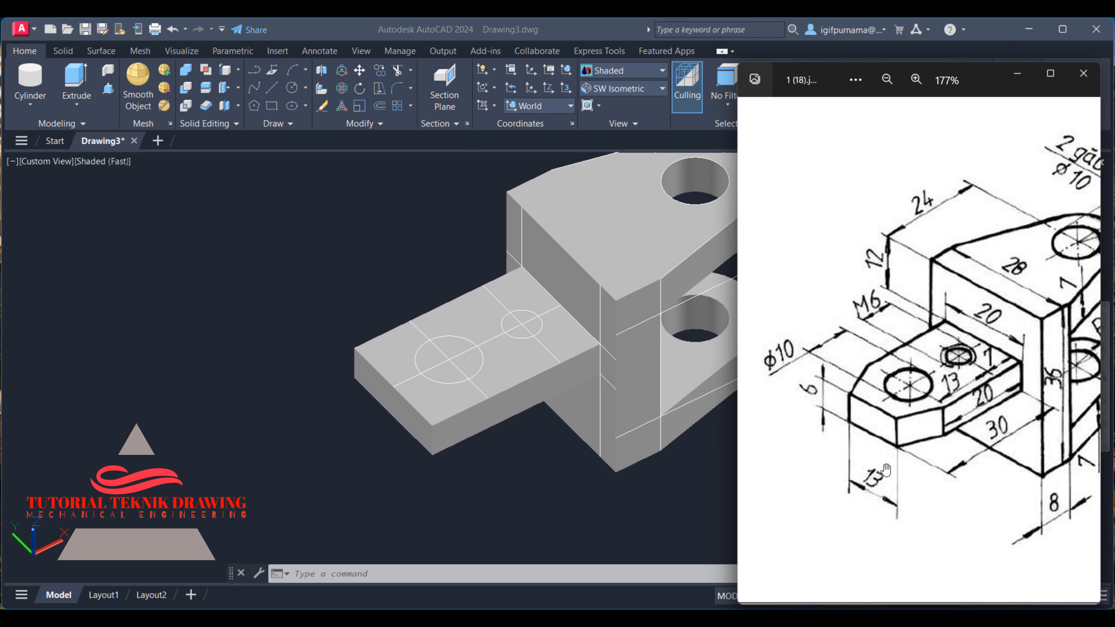
left_click(272, 88)
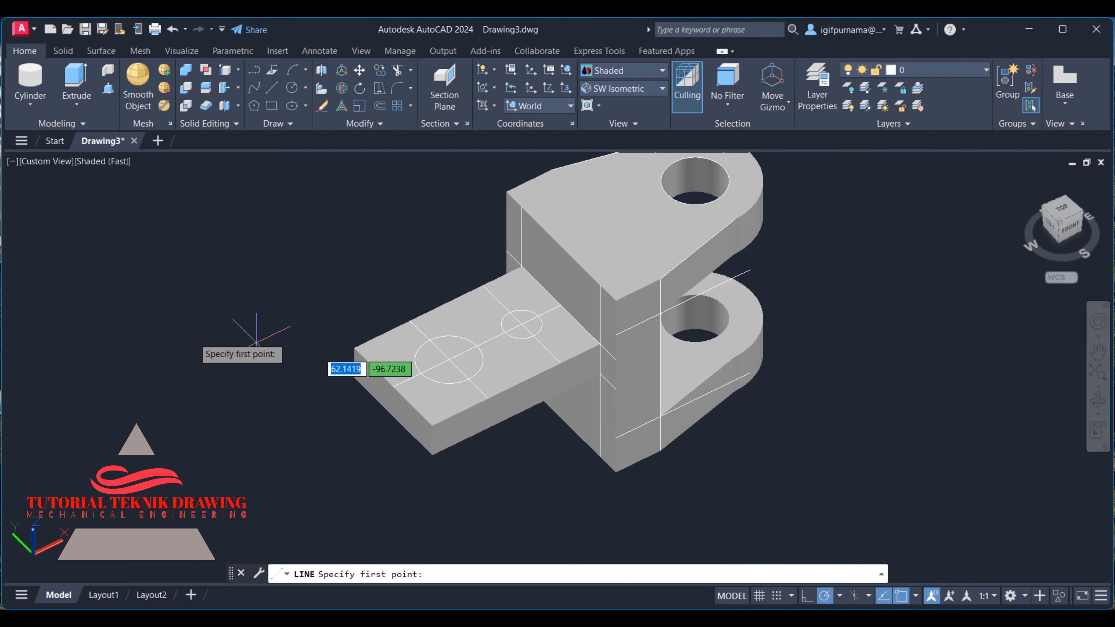
left_click(182, 297)
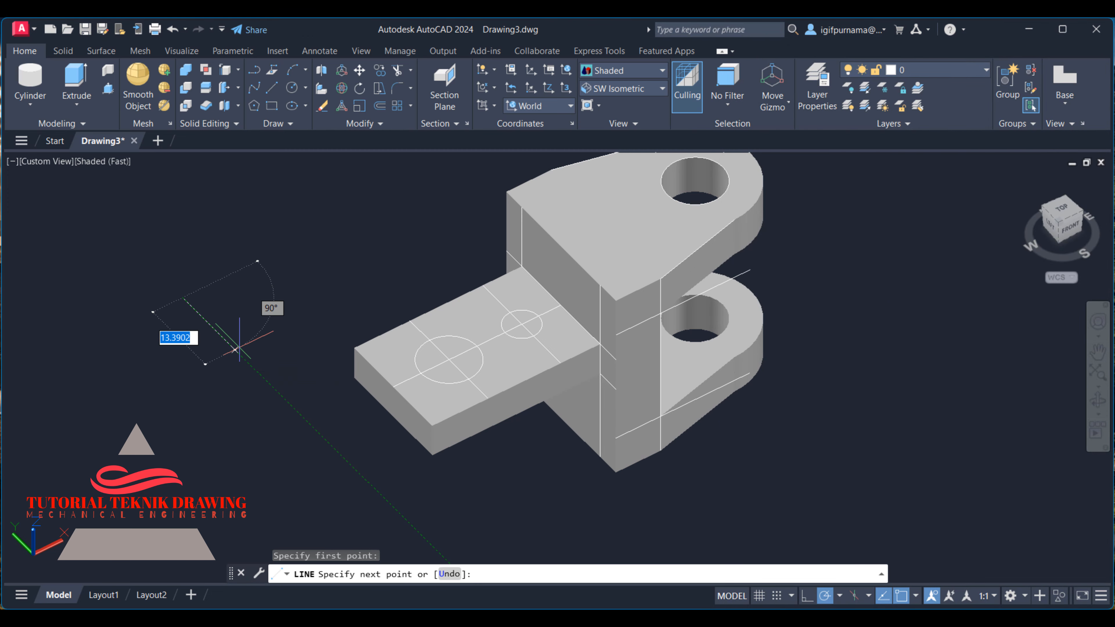
type("1")
key("Return")
key("Return")
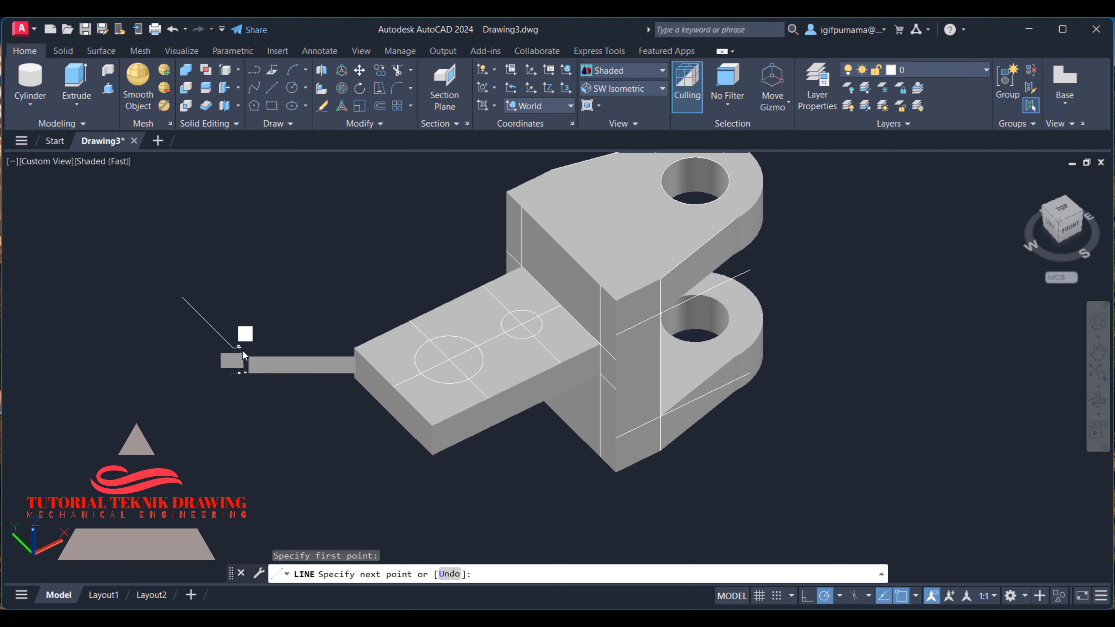
Step: Move the 13-unit line by its midpoint onto the midpoint of the plate's free-end top edge
left_click(360, 70)
left_click(252, 319)
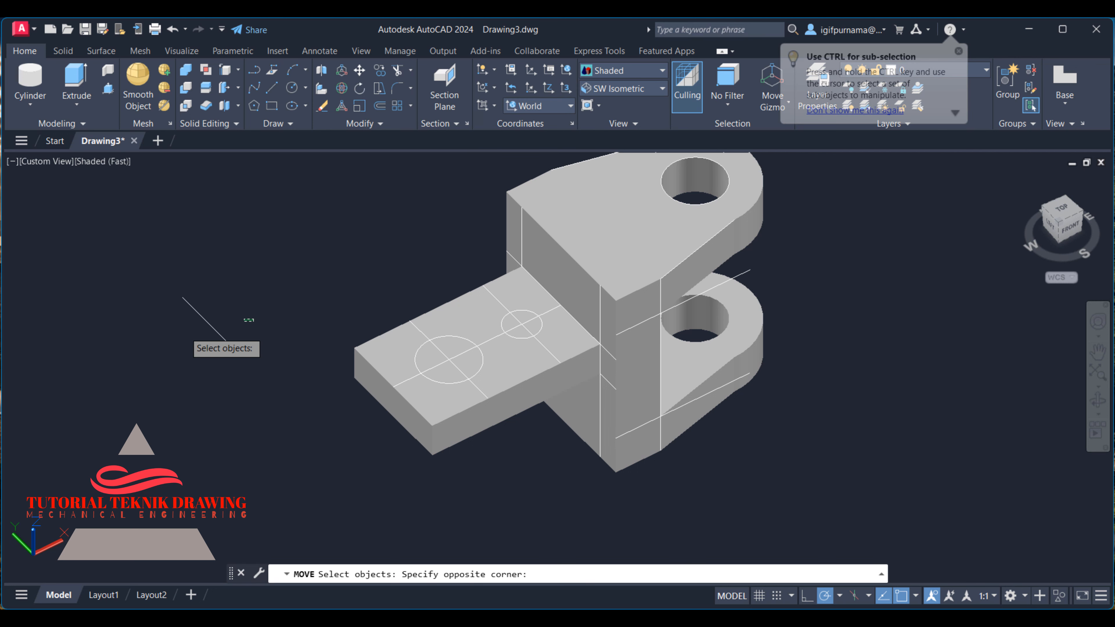
left_click(136, 341)
key("Return")
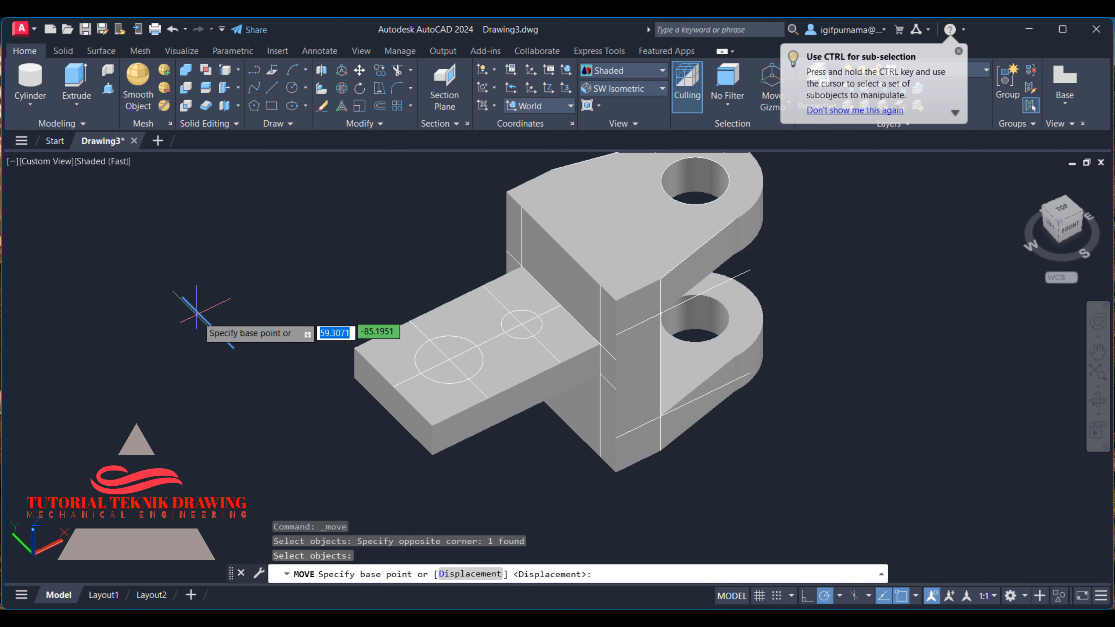
left_click(208, 323)
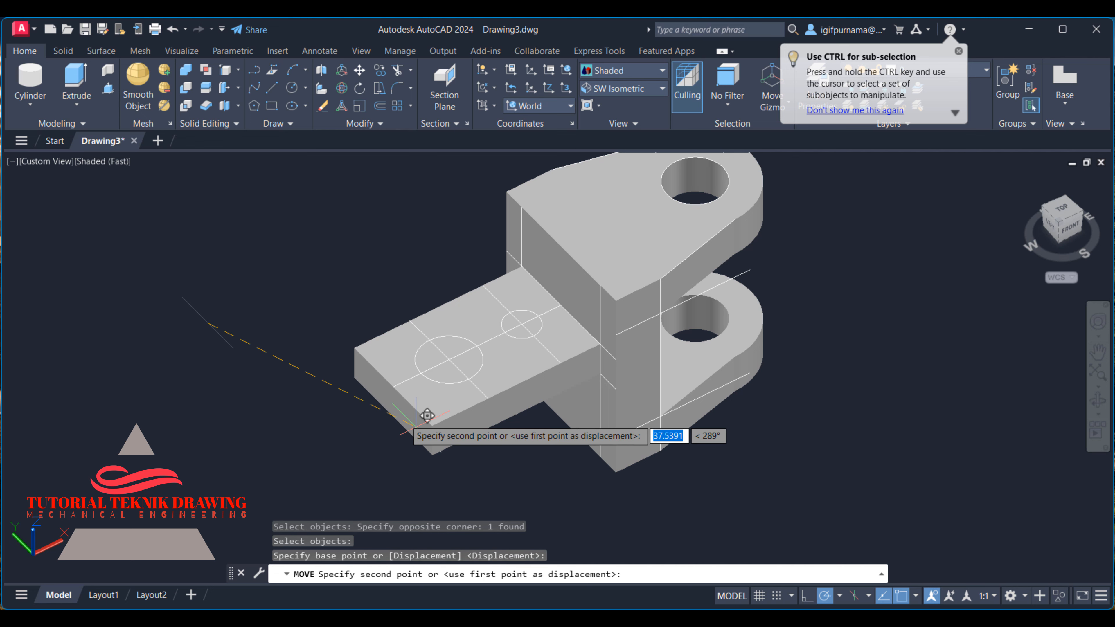
left_click(393, 387)
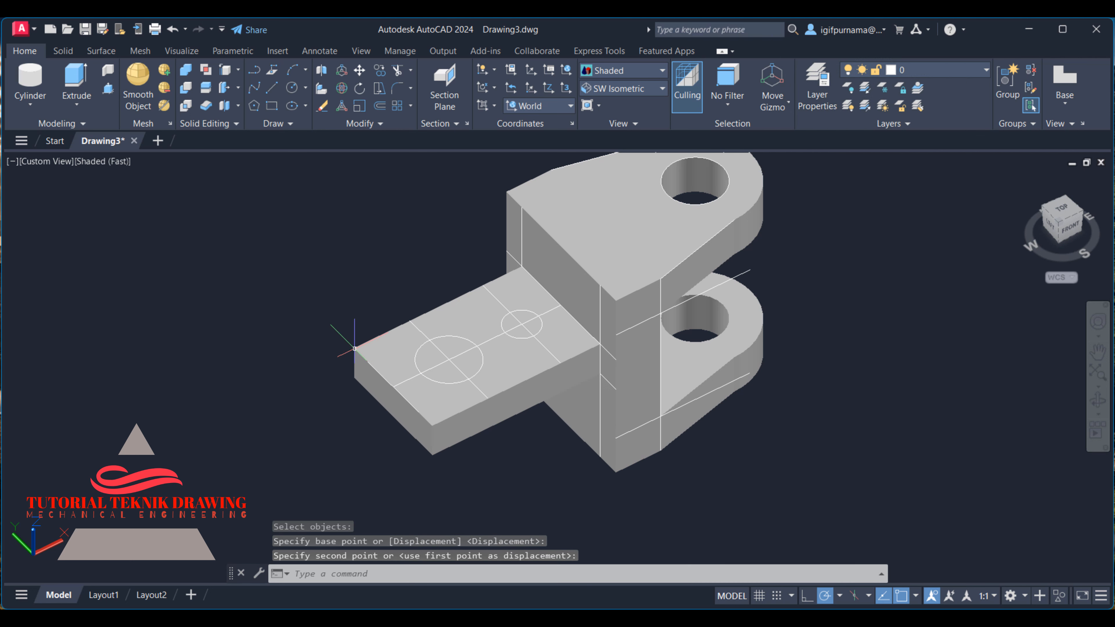
Step: Draw a line from the near end of the 13-unit line to the outer cross line's endpoint on the plate's near side edge
scroll(388, 336, "up", 4)
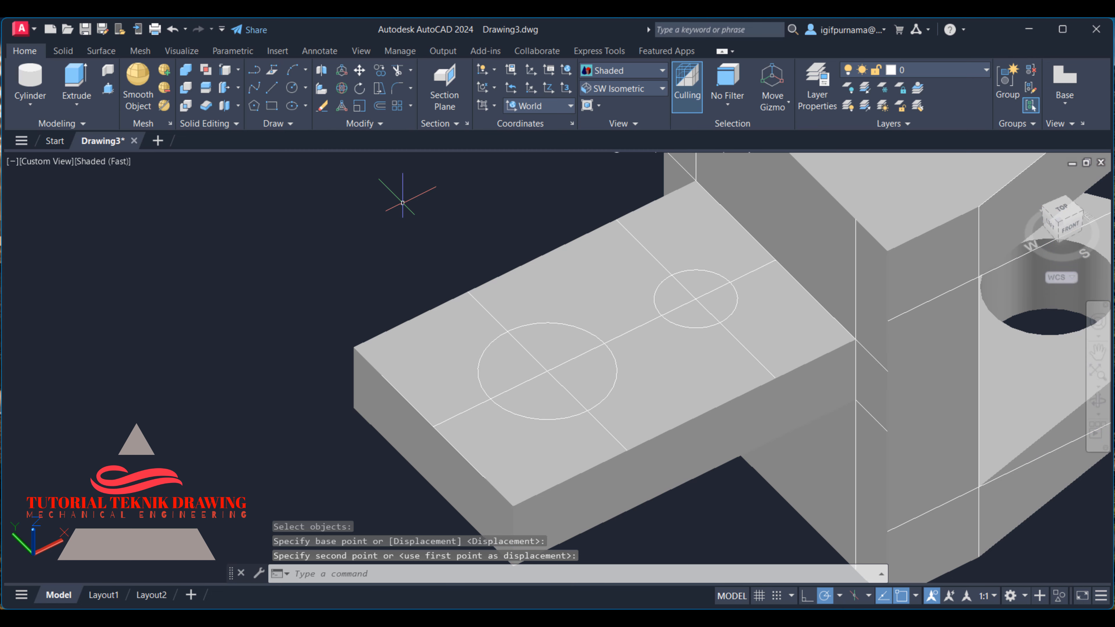
left_click(272, 88)
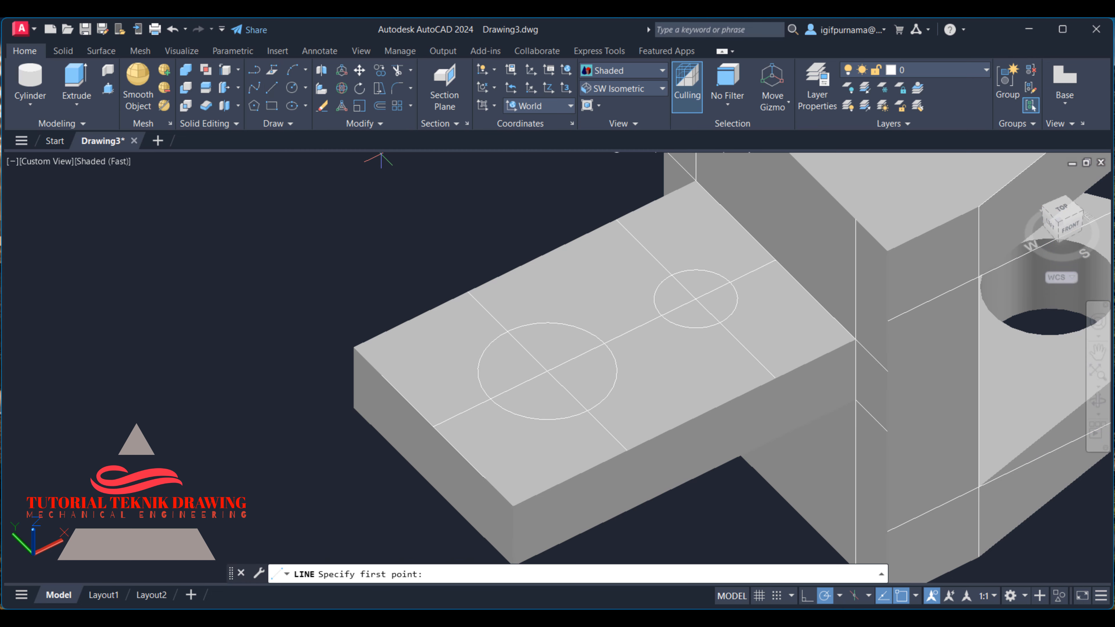
left_click(485, 479)
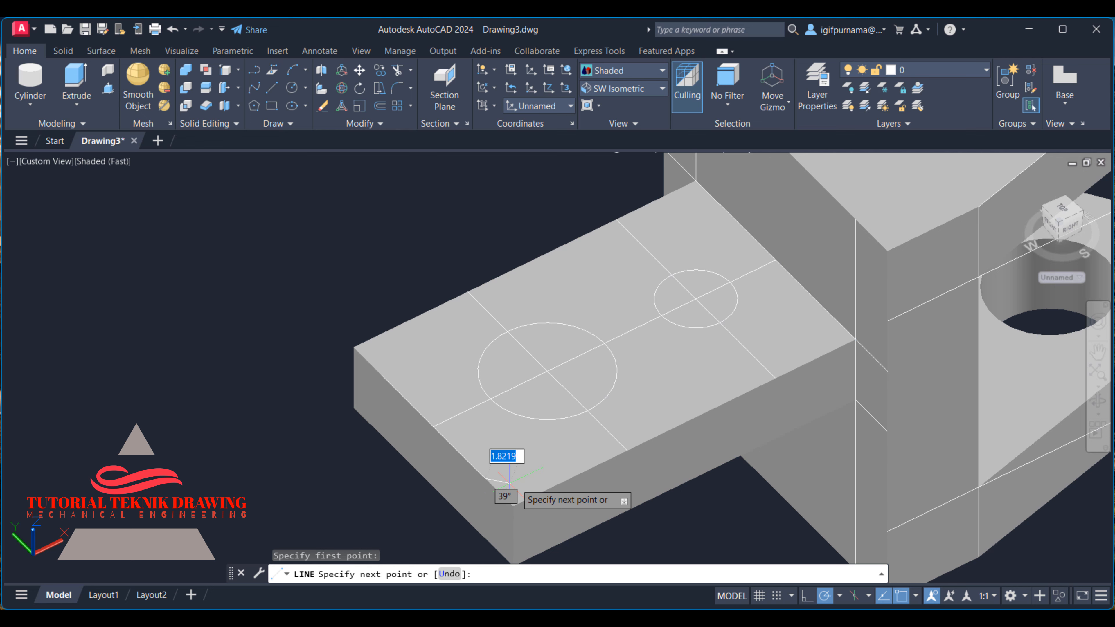
left_click(627, 451)
right_click(627, 451)
left_click(649, 455)
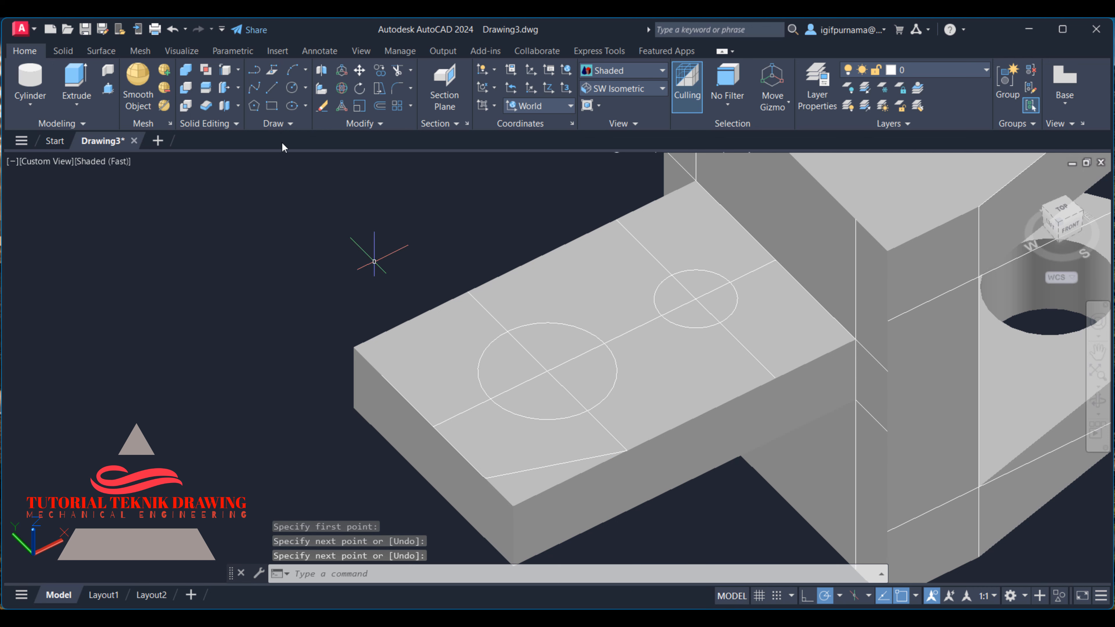
Step: Draw the matching taper line from the 13-unit line's far end to the outer cross line's endpoint on the plate's far side edge
left_click(277, 84)
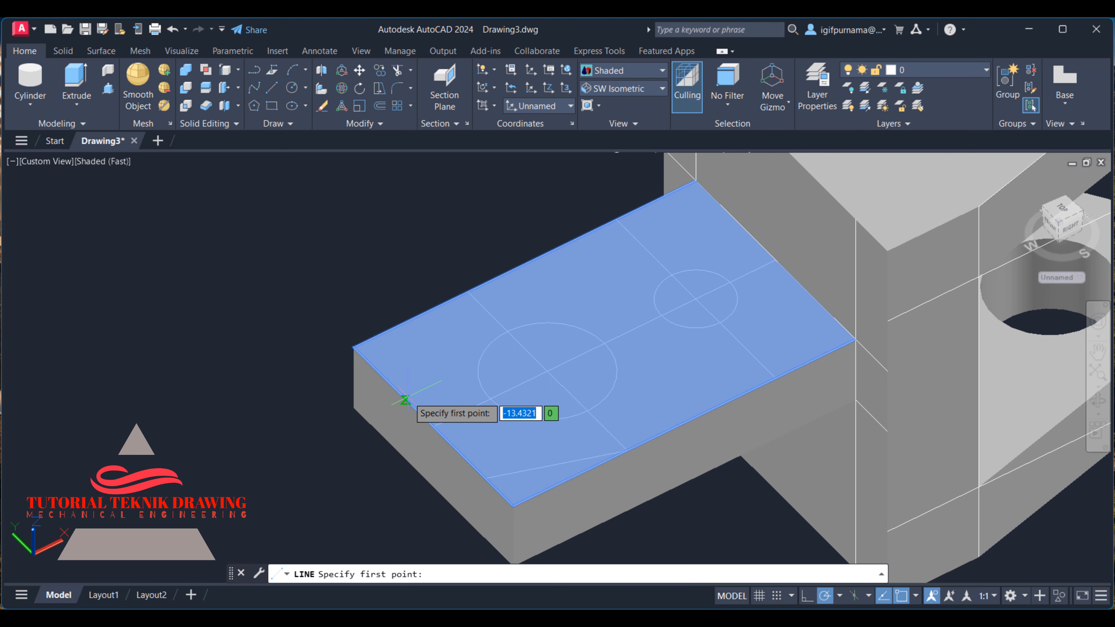
left_click(380, 376)
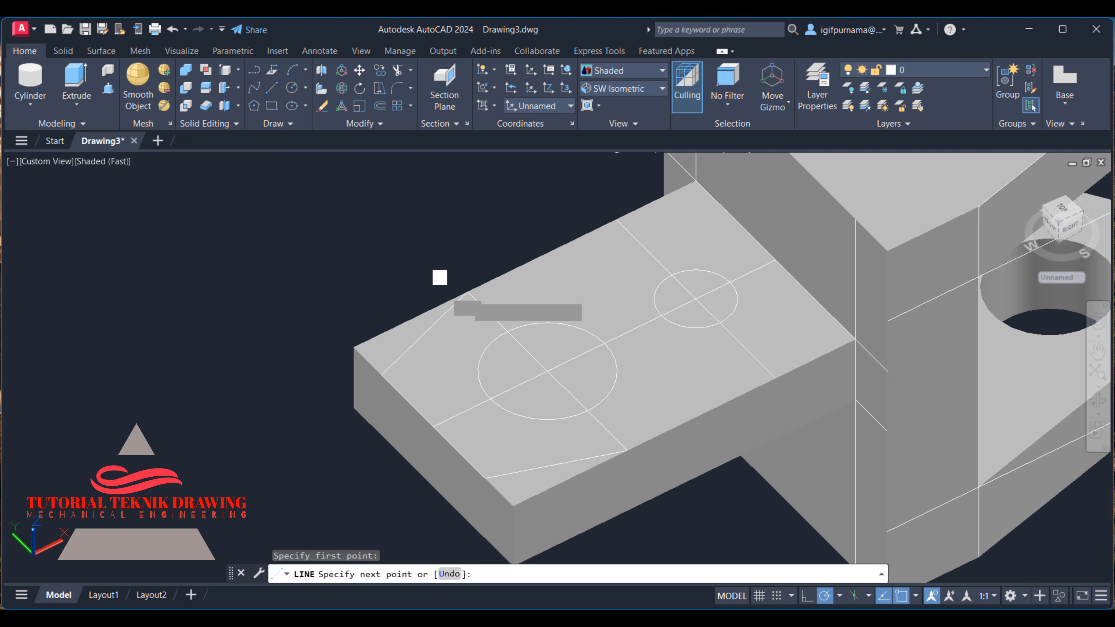
right_click(467, 292)
left_click(481, 310)
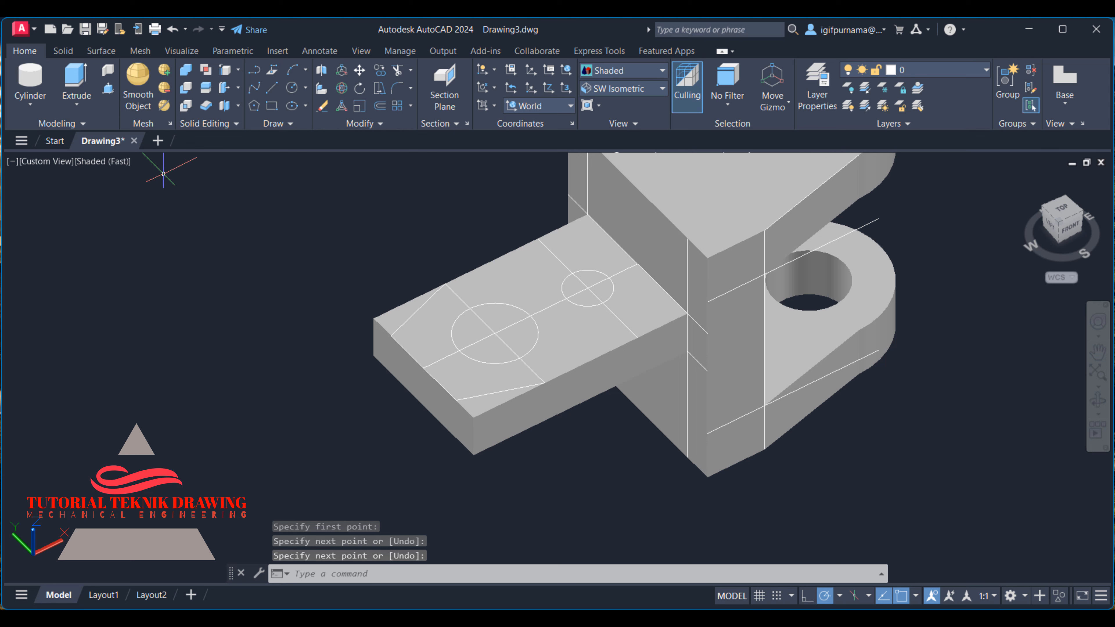
Step: Presspull the two triangular corner areas at the plate's free end down through the plate to cut the taper
left_click(108, 90)
left_click(397, 313)
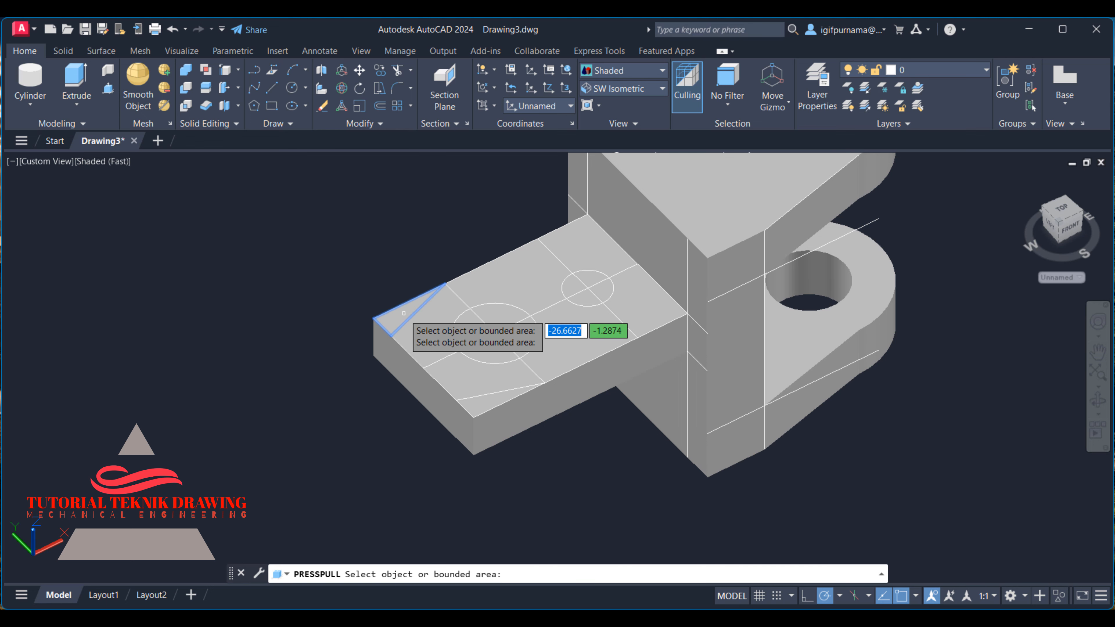
left_click(473, 416)
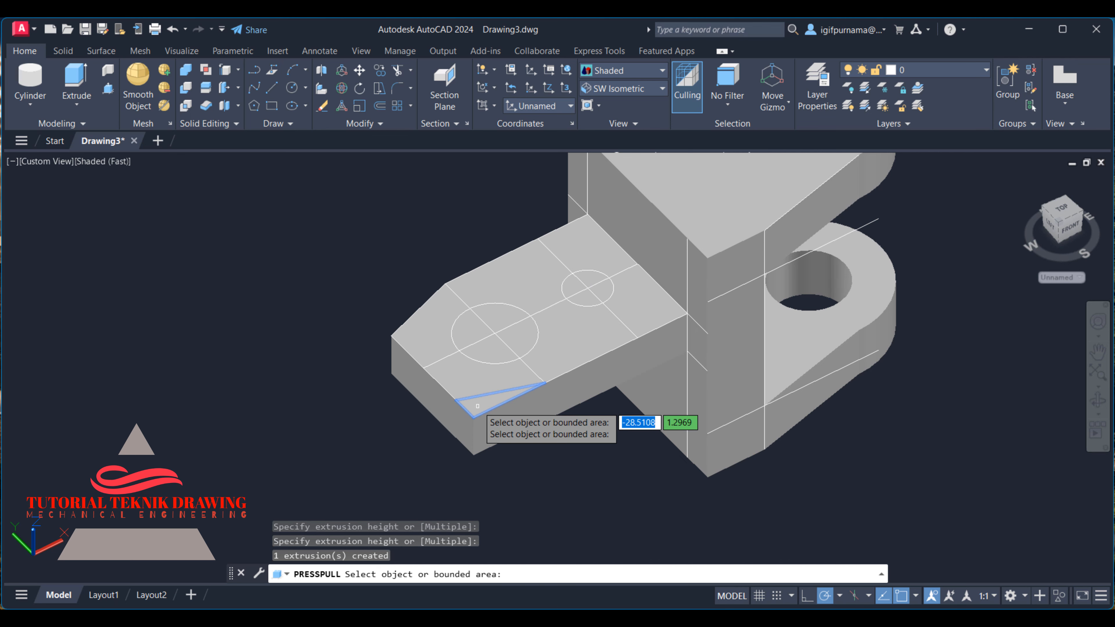
left_click(482, 405)
left_click(502, 447)
Step: Presspull the four sectors of the larger circle down through the plate to cut the outer hole
scroll(466, 379, "up", 2)
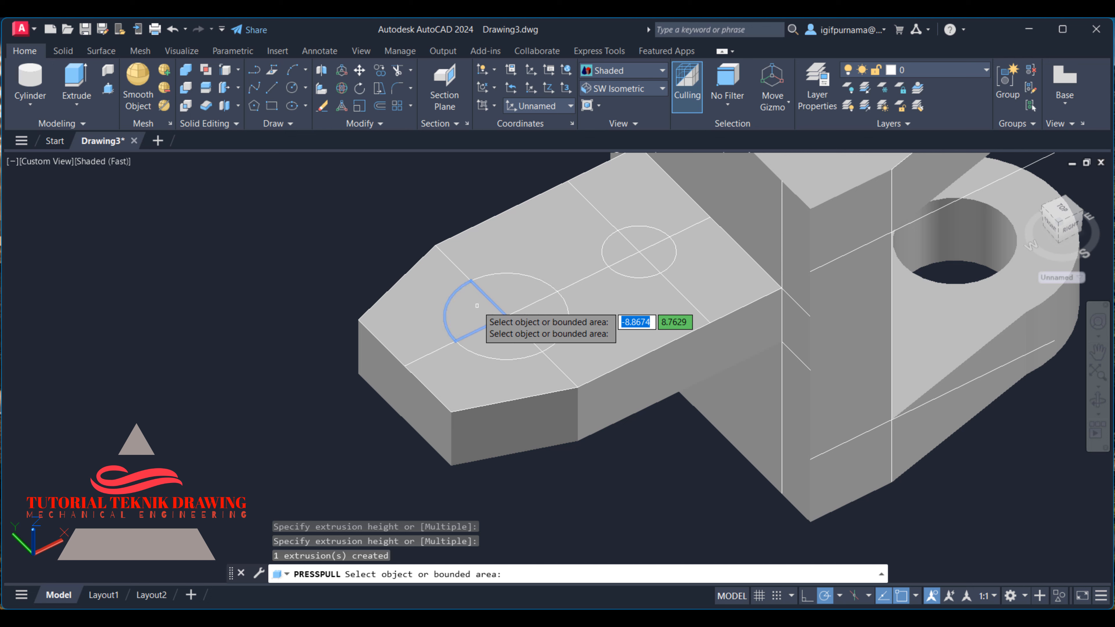
left_click(500, 298)
left_click(527, 461)
left_click(495, 340)
left_click(571, 494)
left_click(545, 321)
left_click(568, 490)
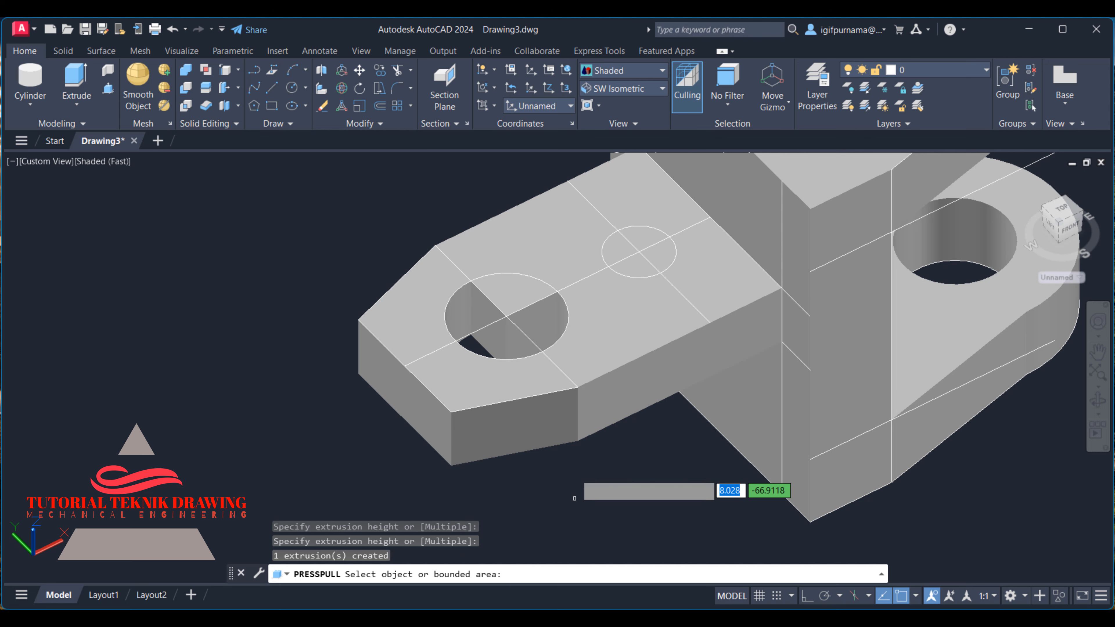
left_click(520, 300)
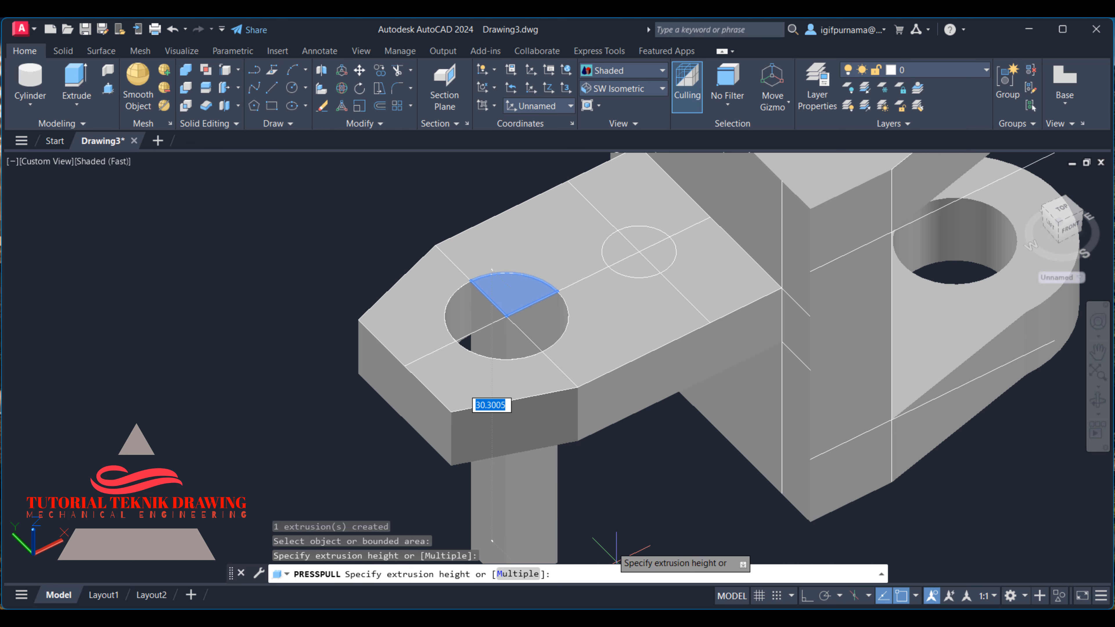
left_click(491, 404)
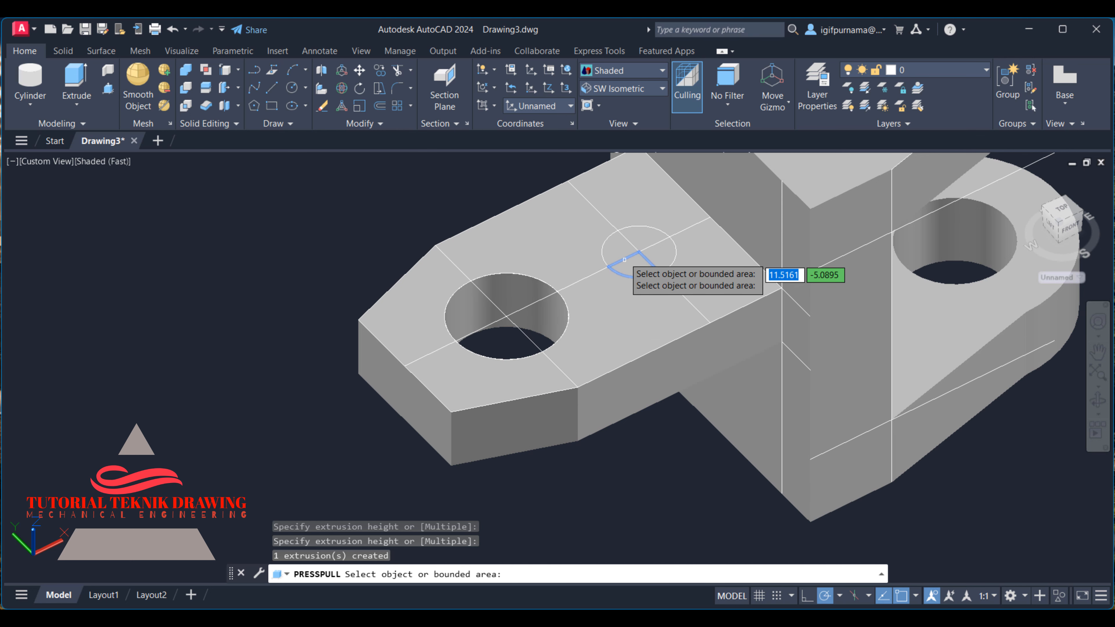
Step: Presspull the four sectors of the smaller circle down through the plate to cut the inner hole
left_click(618, 255)
left_click(645, 494)
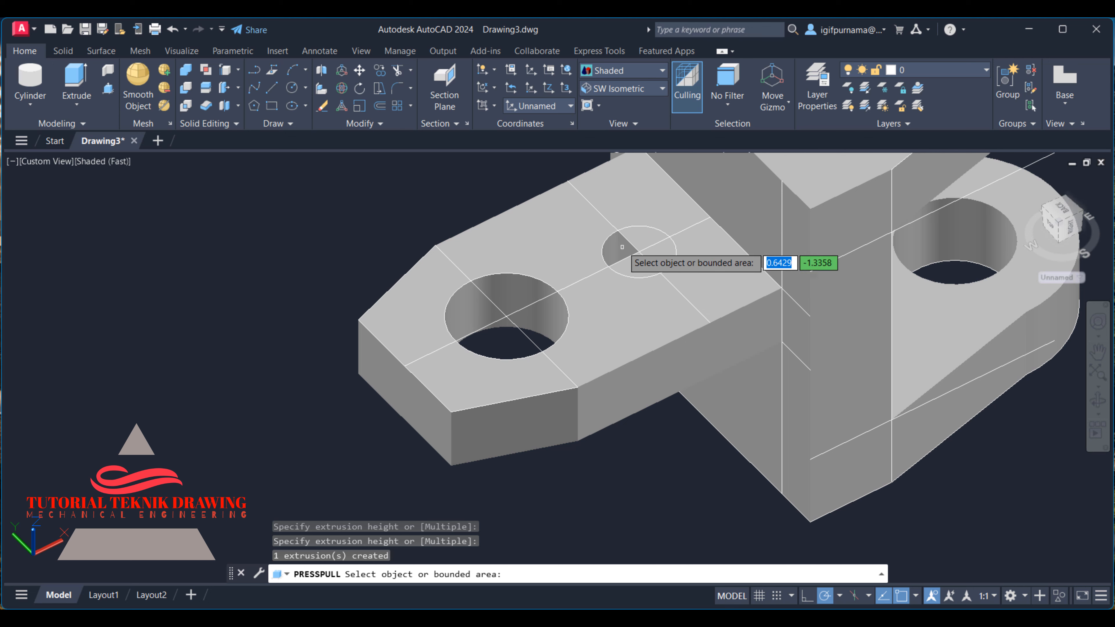
left_click(634, 266)
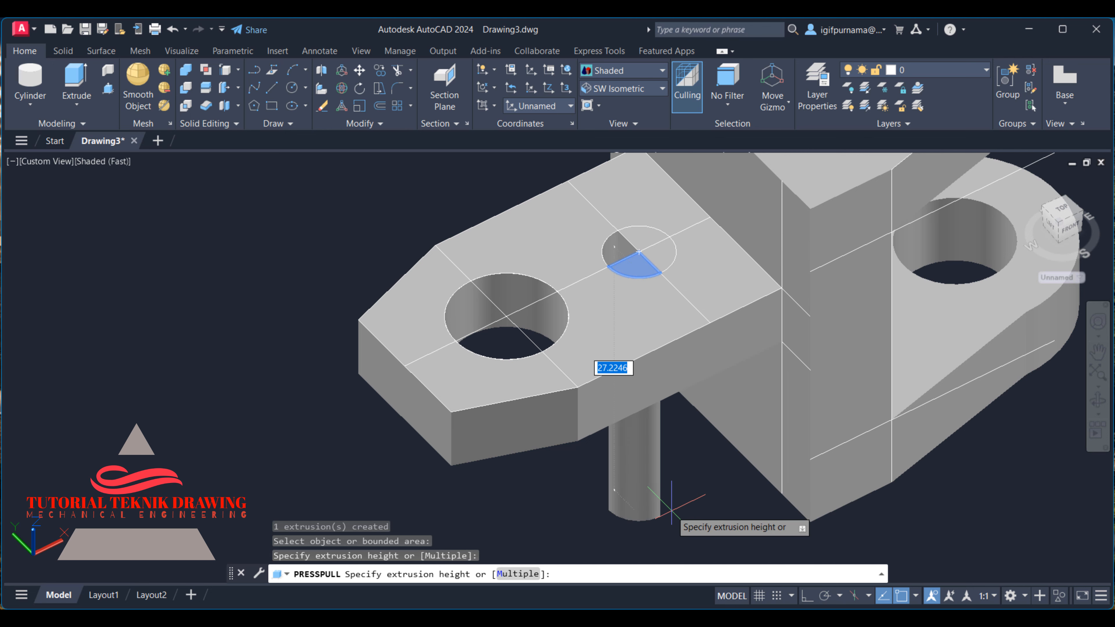
left_click(646, 510)
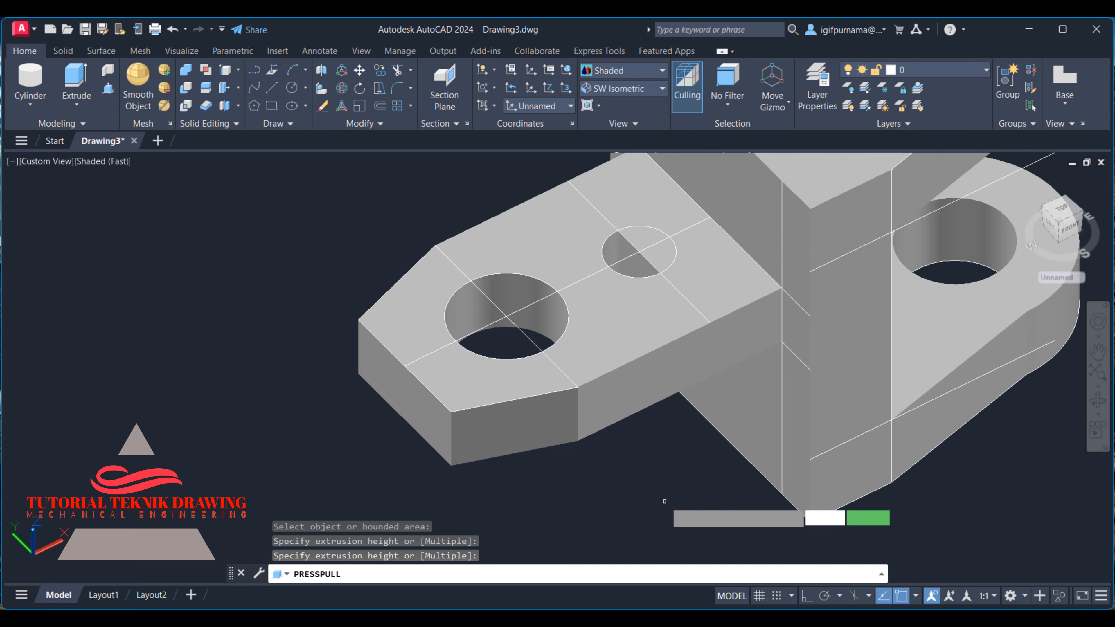
left_click(654, 259)
left_click(706, 459)
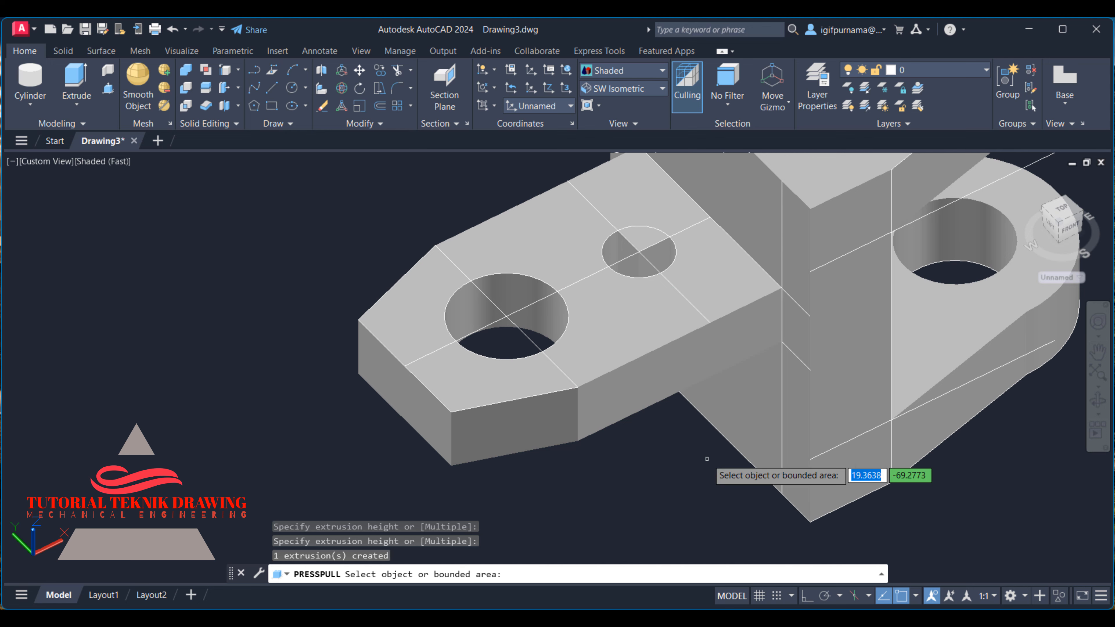
left_click(635, 243)
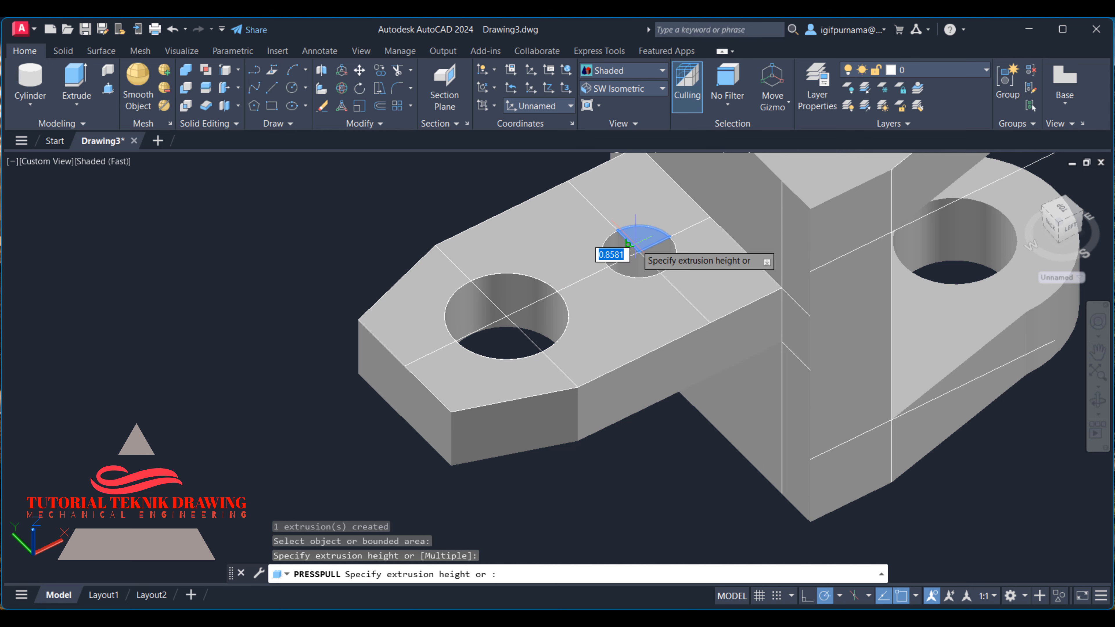
left_click(688, 481)
key("Escape")
scroll(687, 480, "down", 6)
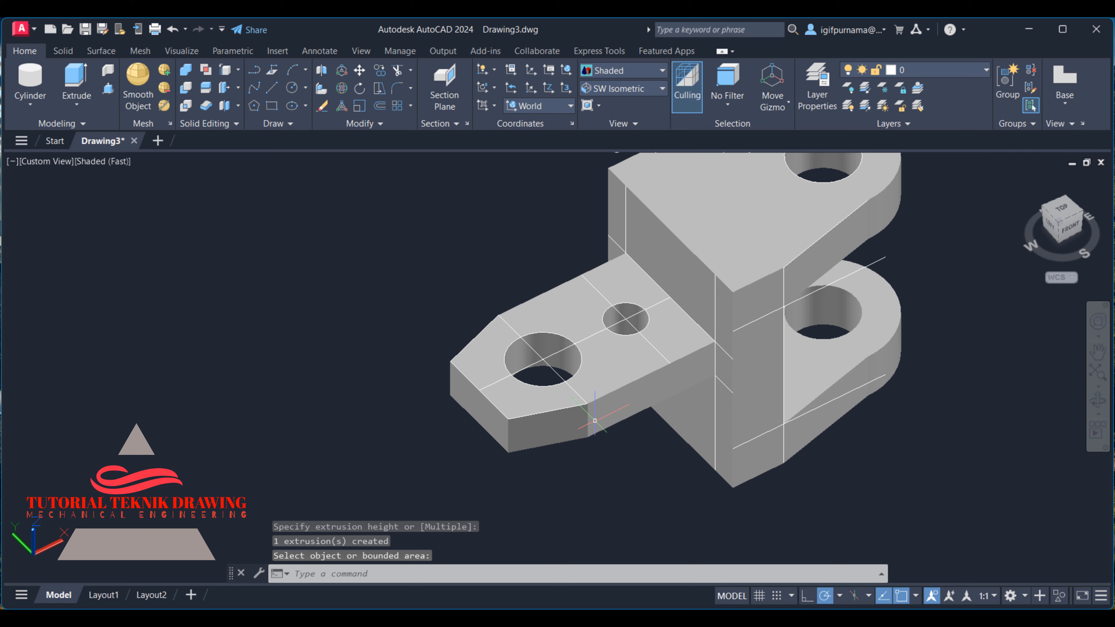
scroll(843, 556, "up", 1)
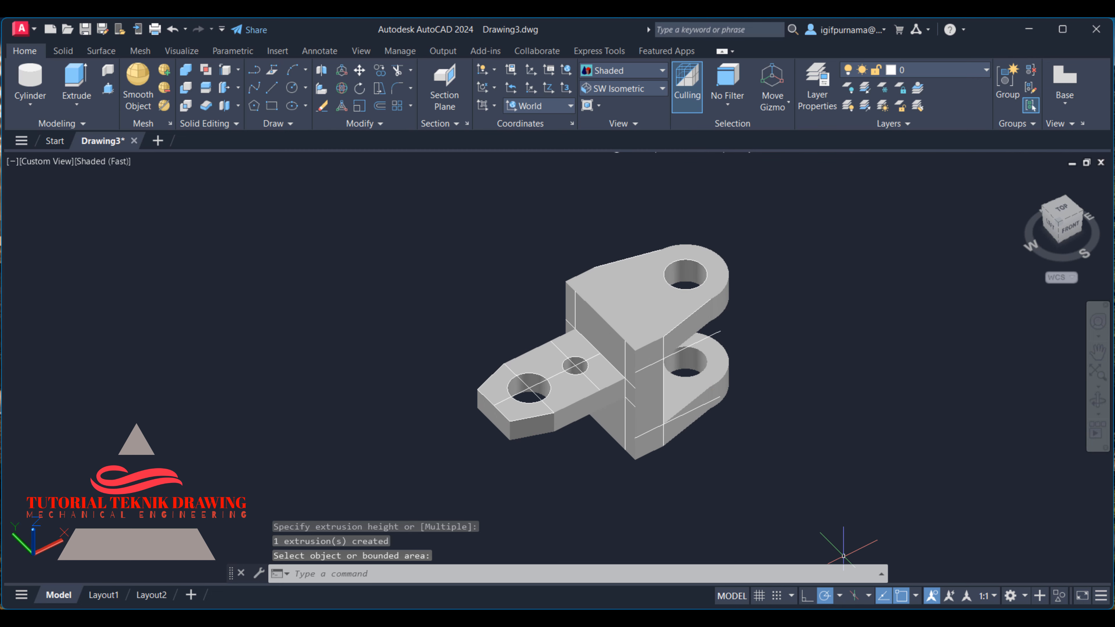
Step: Move the bracket solid off to one side, clear of its construction lines and circles
key("alt+Tab")
scroll(950, 427, "down", 3)
left_click(443, 226)
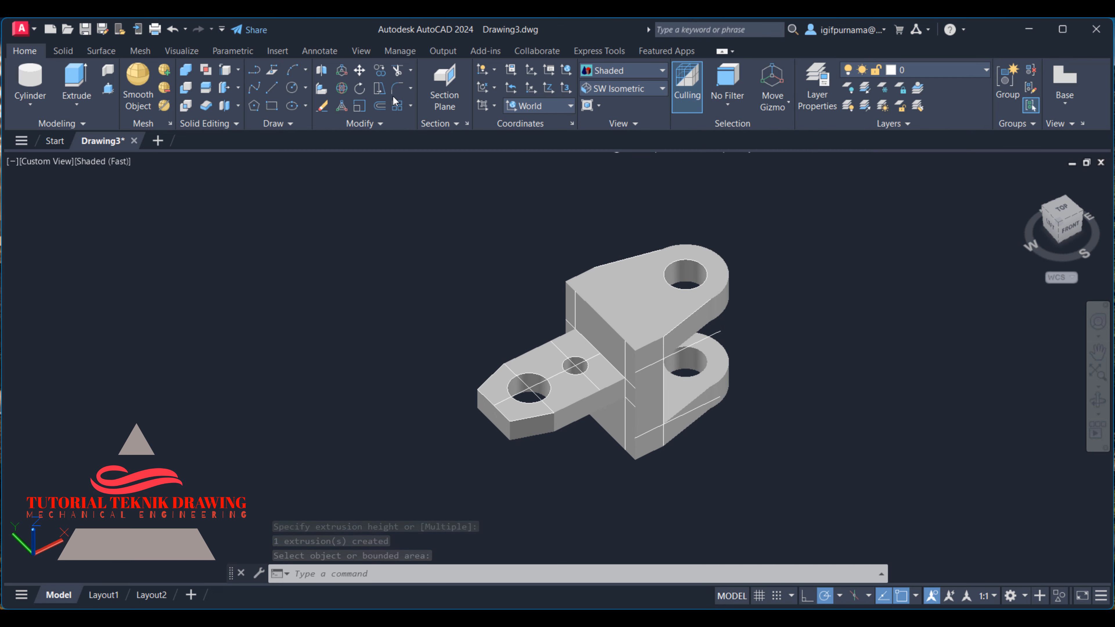
left_click(359, 70)
left_click(630, 298)
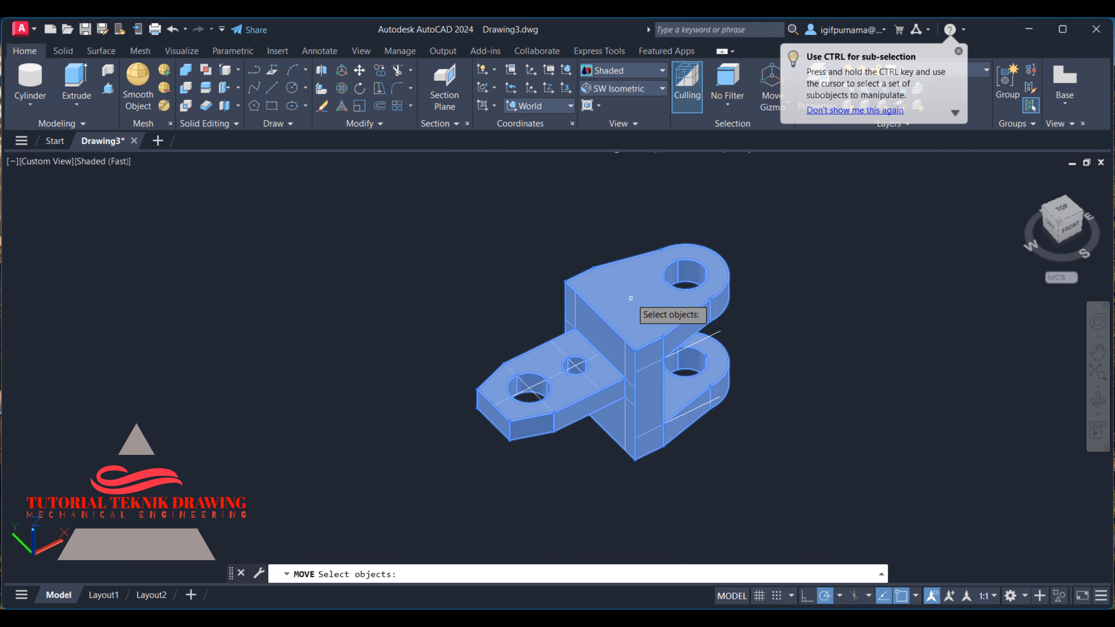
key("Return")
left_click(631, 298)
left_click(321, 345)
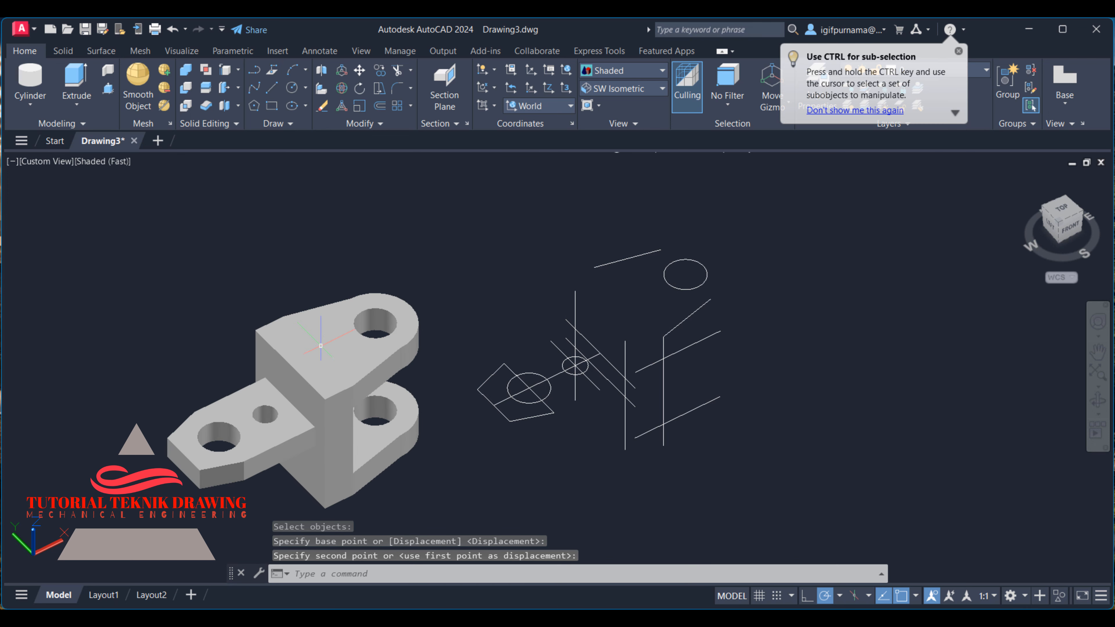
Step: Erase all the construction lines and circles left behind beside the bracket
left_click(322, 107)
left_click(742, 452)
left_click(508, 208)
key("Return")
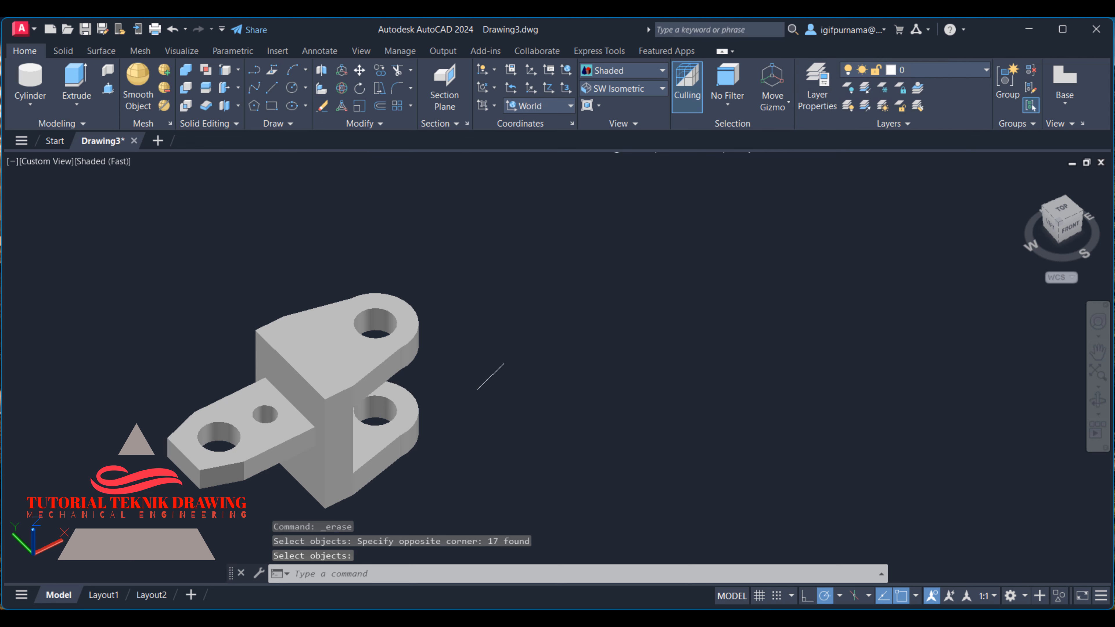
left_click(323, 108)
left_click(548, 389)
left_click(483, 332)
key("Return")
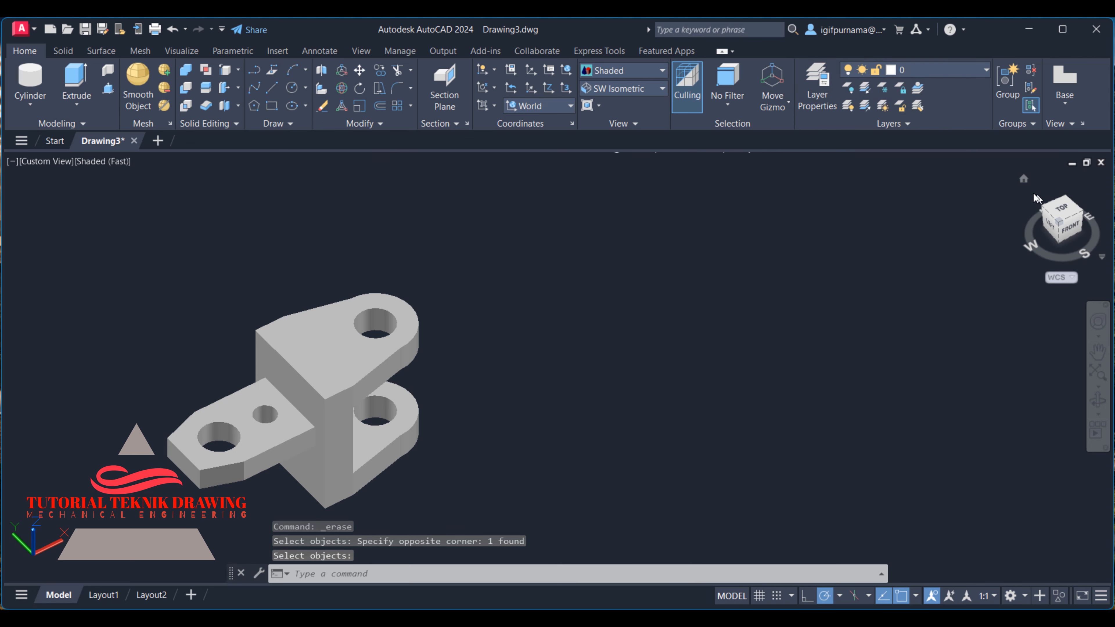
Step: Return to the home view and compare the bracket with the reference drawing
left_click(1015, 183)
left_click(1023, 179)
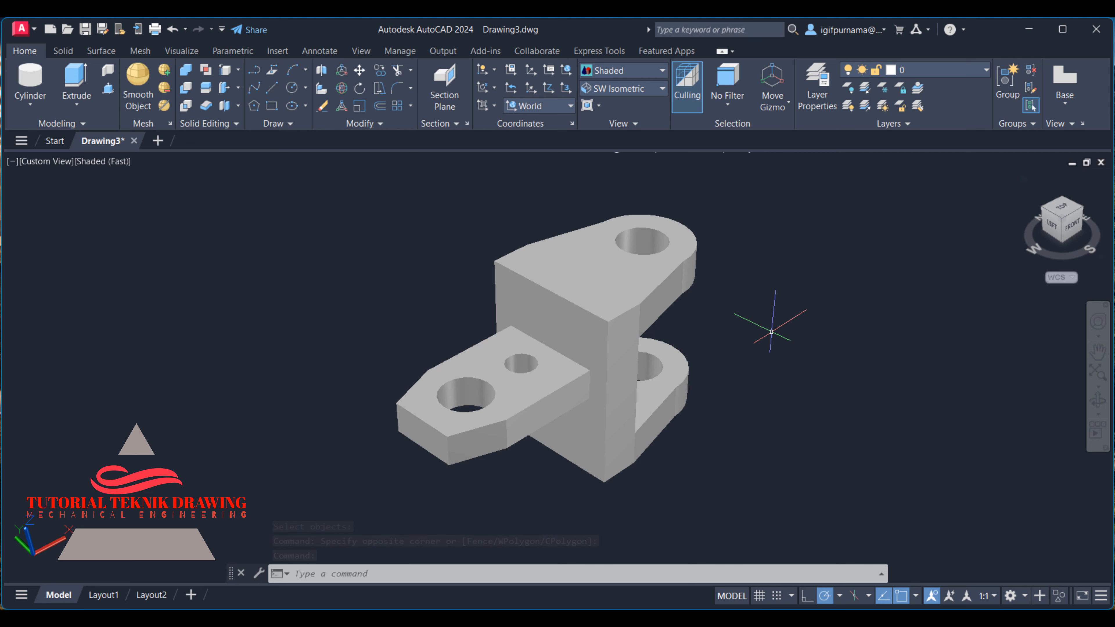
left_click(742, 618)
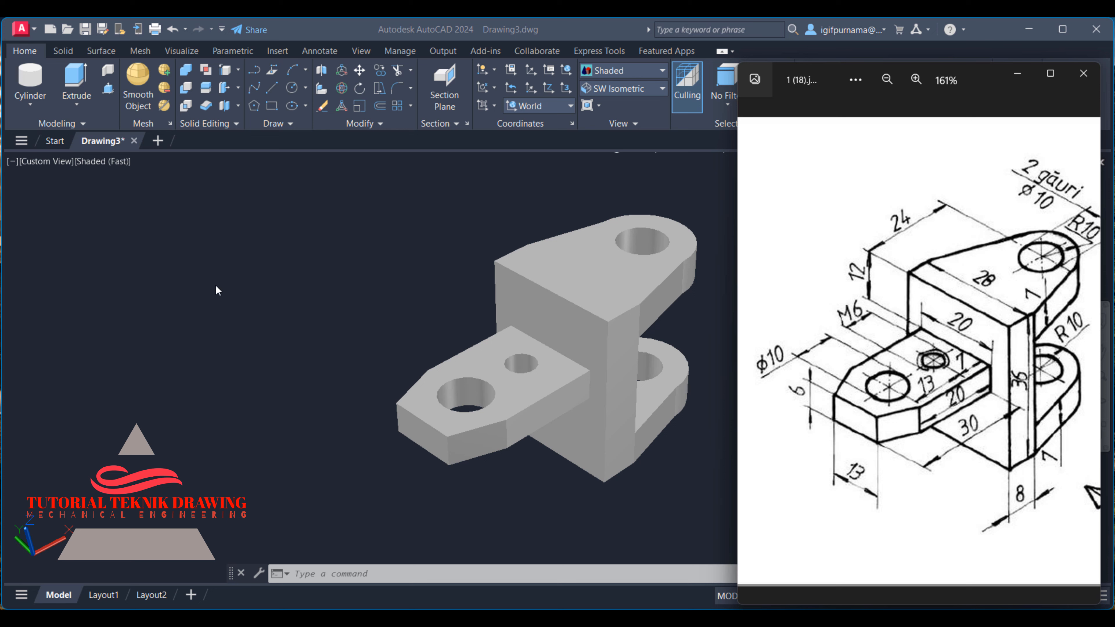
left_click(398, 291)
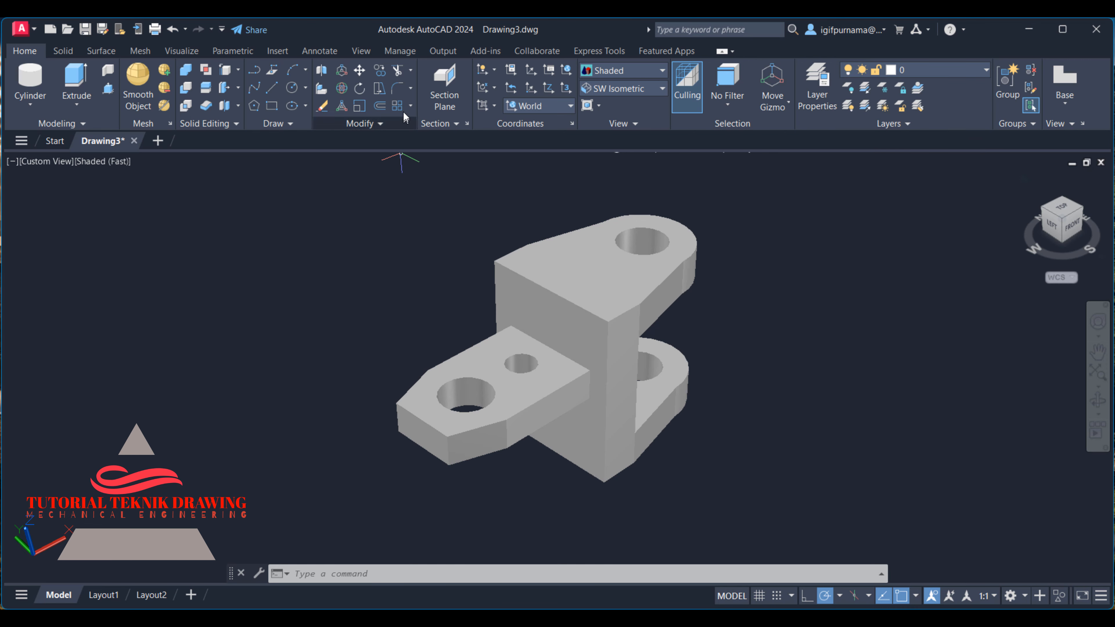
Step: Fillet the edge where the projecting plate's top face meets the upright block with radius 1
left_click(396, 87)
type("r")
key("Return")
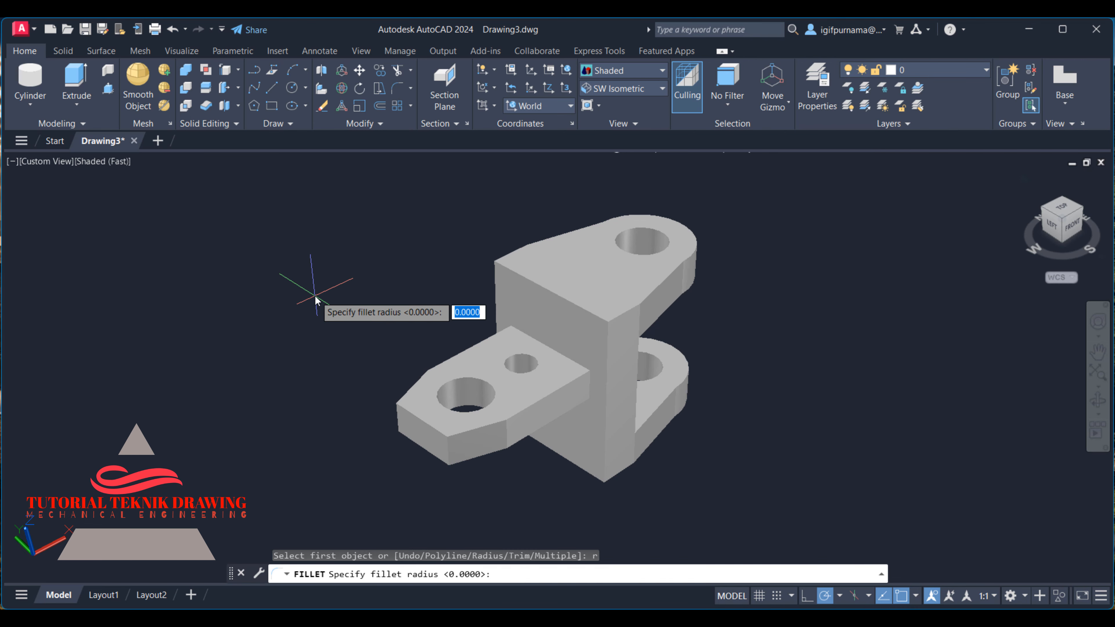
key("Return")
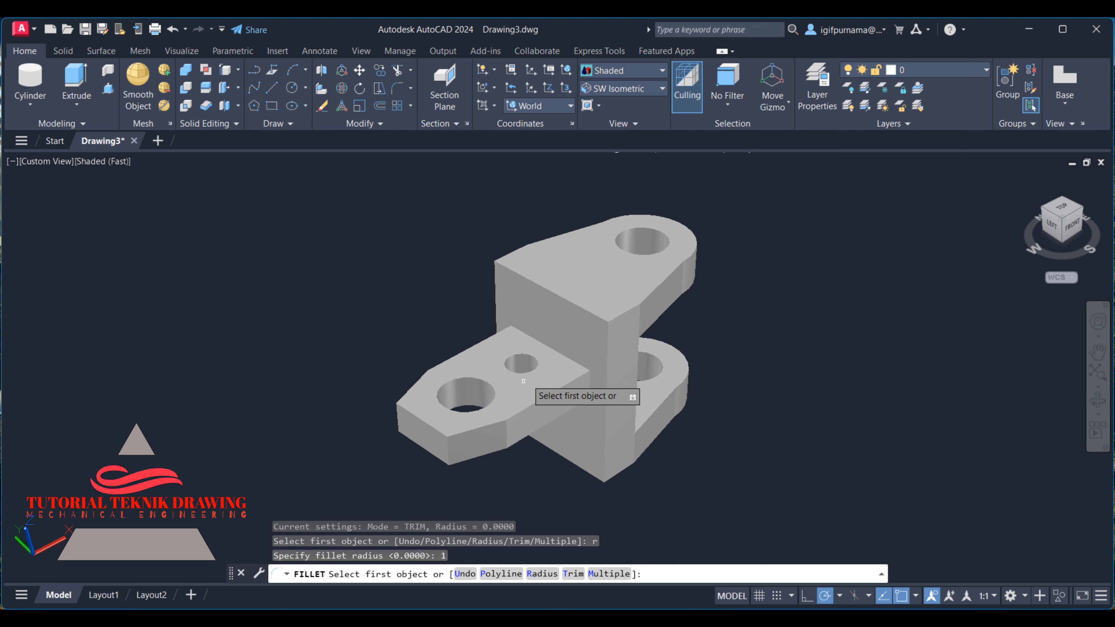
left_click(562, 355)
right_click(571, 357)
left_click(580, 363)
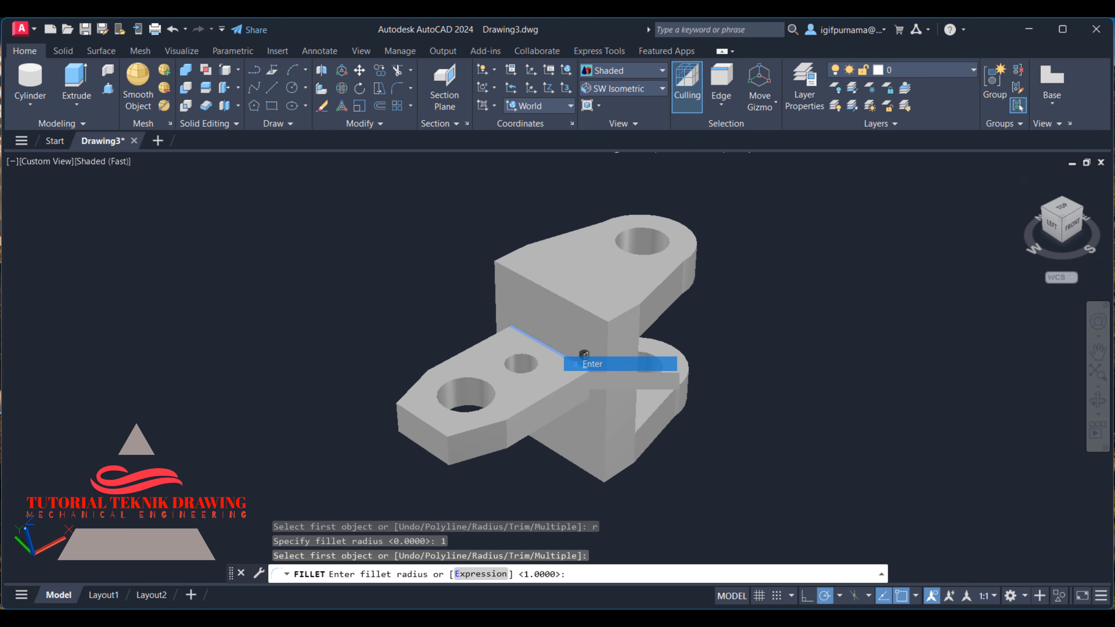
right_click(571, 358)
left_click(581, 363)
Step: Fillet the vertical edge where the plate's near side meets the upright block with radius 1
scroll(575, 362, "up", 2)
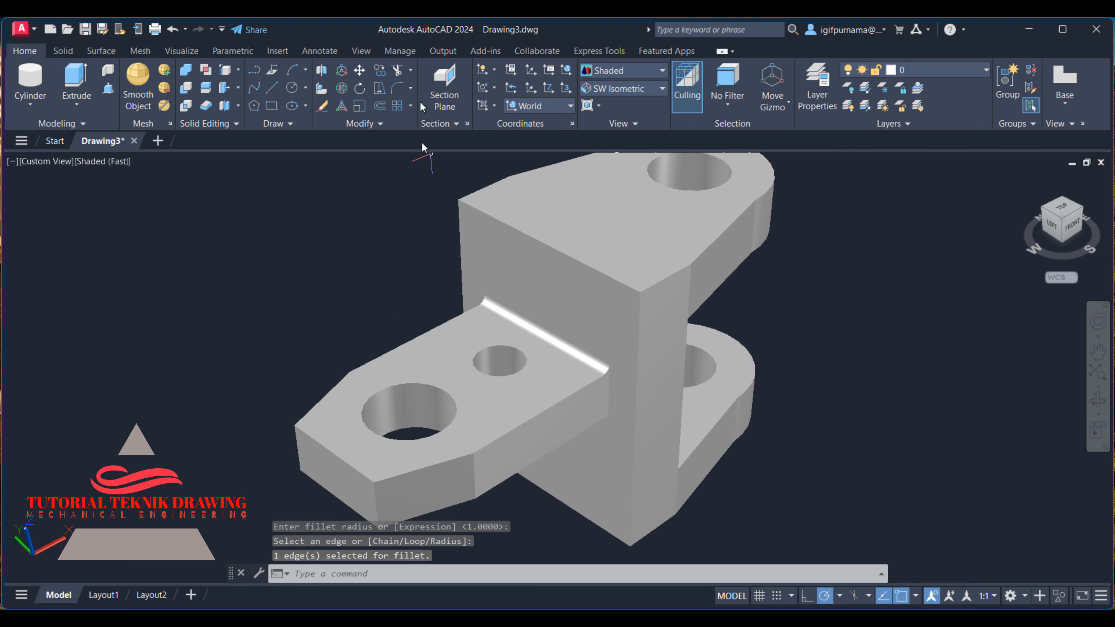
left_click(391, 87)
left_click(612, 374)
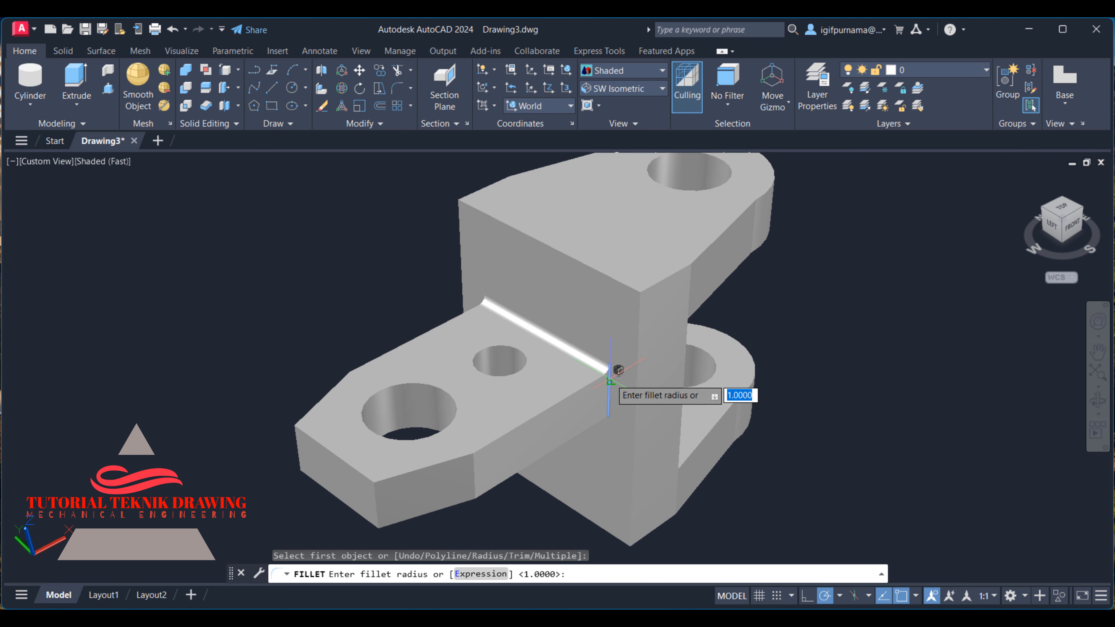
right_click(617, 386)
left_click(626, 394)
right_click(625, 393)
left_click(631, 401)
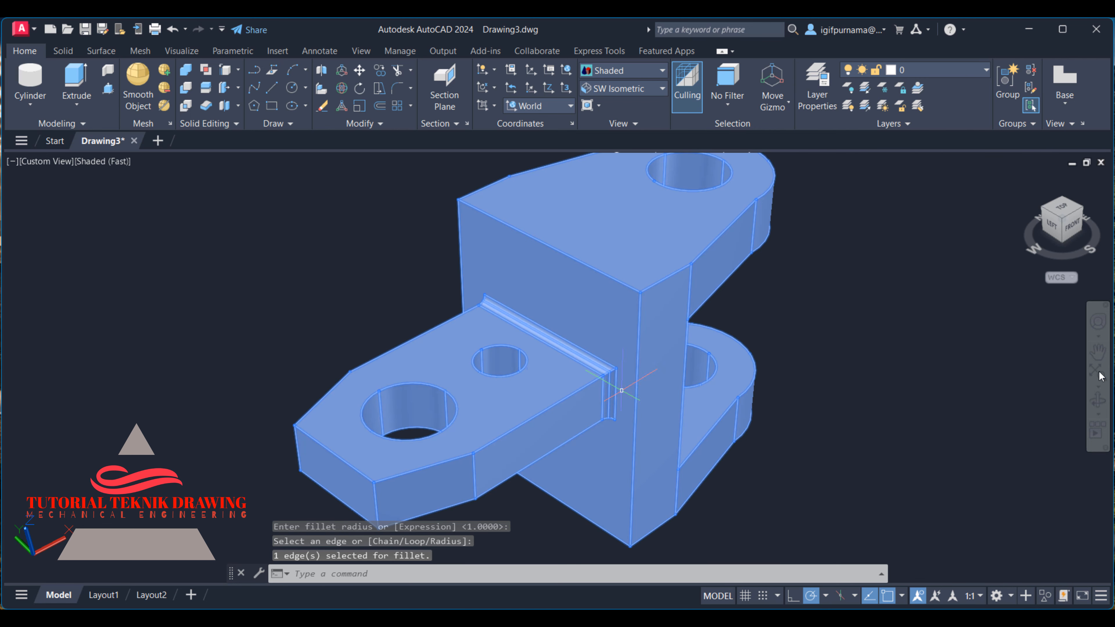
Step: Show the bracket from below the projecting plate in the 2D Wireframe visual style
left_click(1105, 399)
left_click_drag(571, 384, 585, 270)
right_click(586, 270)
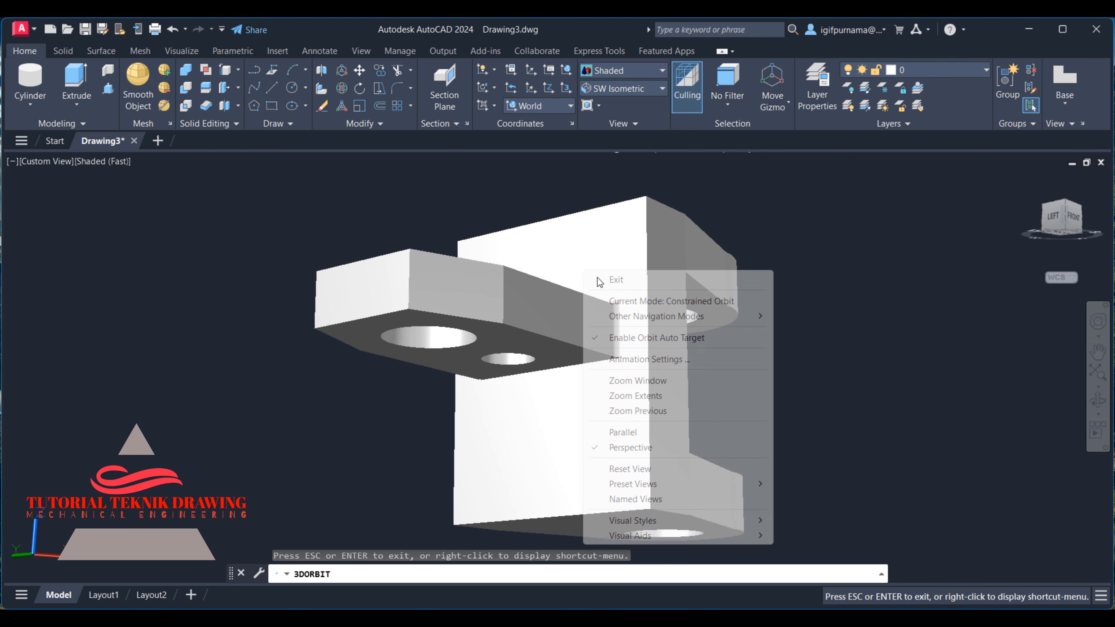
left_click(597, 280)
left_click(392, 91)
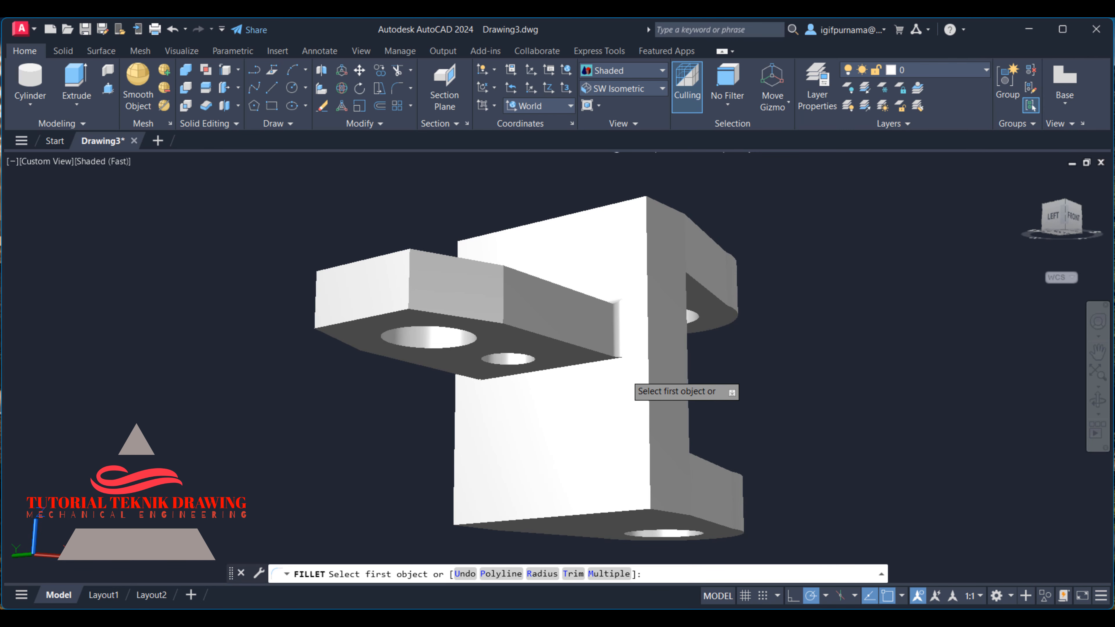
left_click(589, 71)
left_click(600, 89)
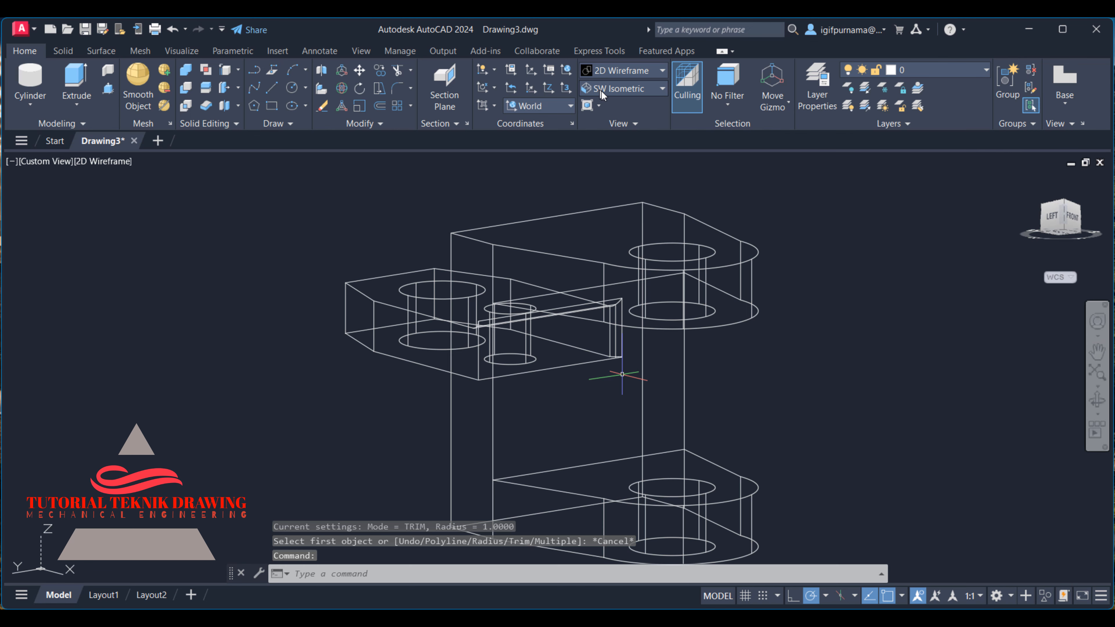
Step: Fillet the edge where the projecting plate's underside meets the upright block with radius 1
left_click(397, 91)
left_click(559, 367)
right_click(561, 369)
left_click(559, 367)
right_click(562, 365)
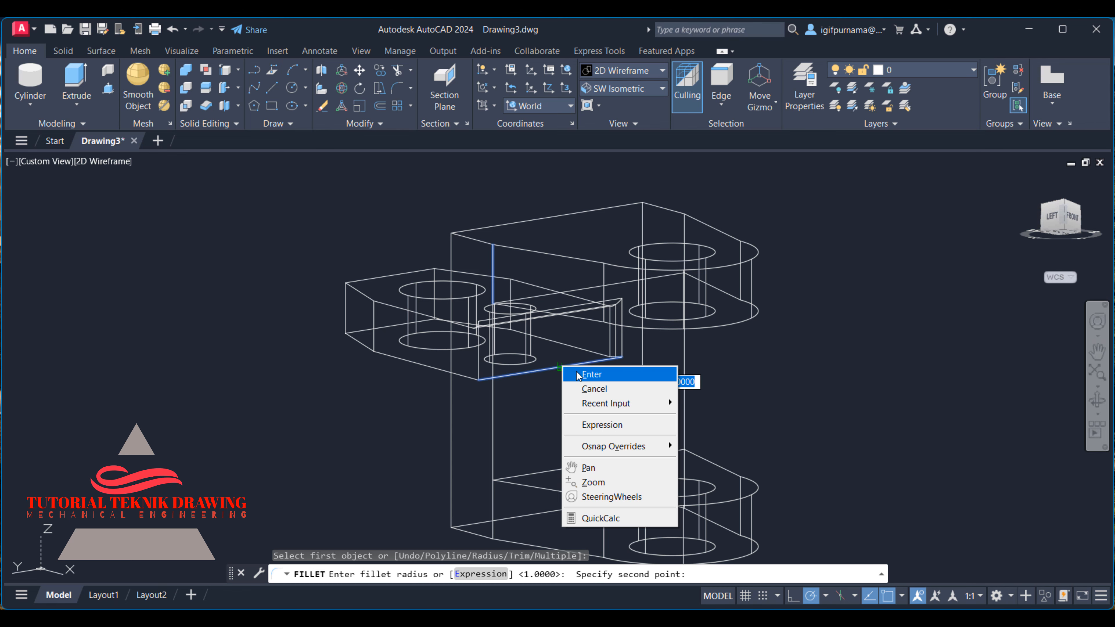
left_click(588, 374)
right_click(575, 373)
left_click(588, 379)
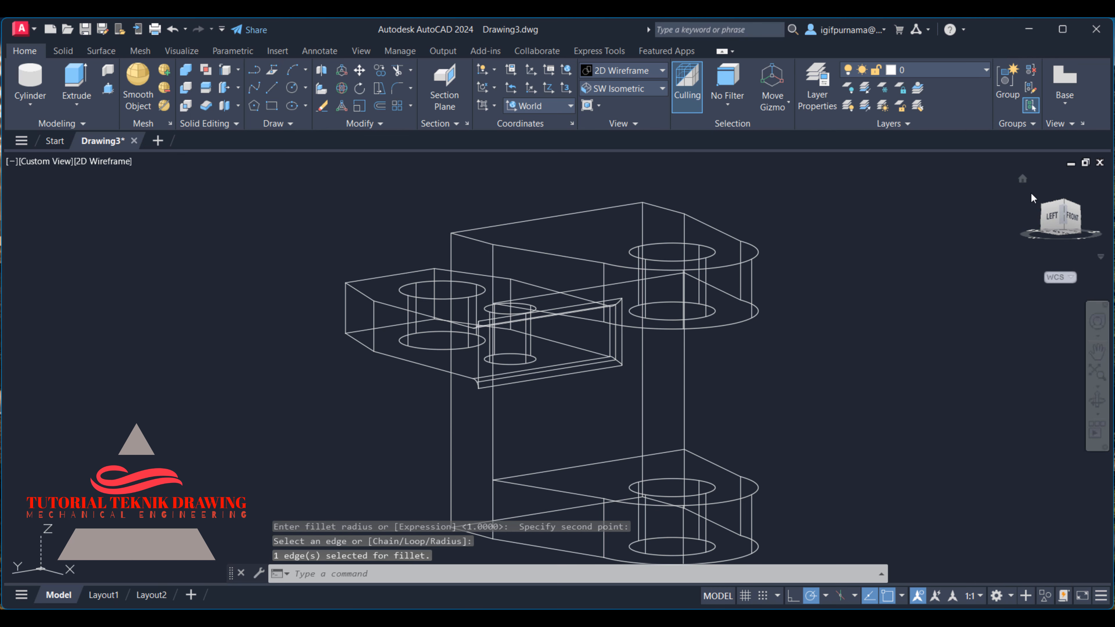
Step: Return to the home view and display the bracket in the Shaded visual style
left_click(1023, 179)
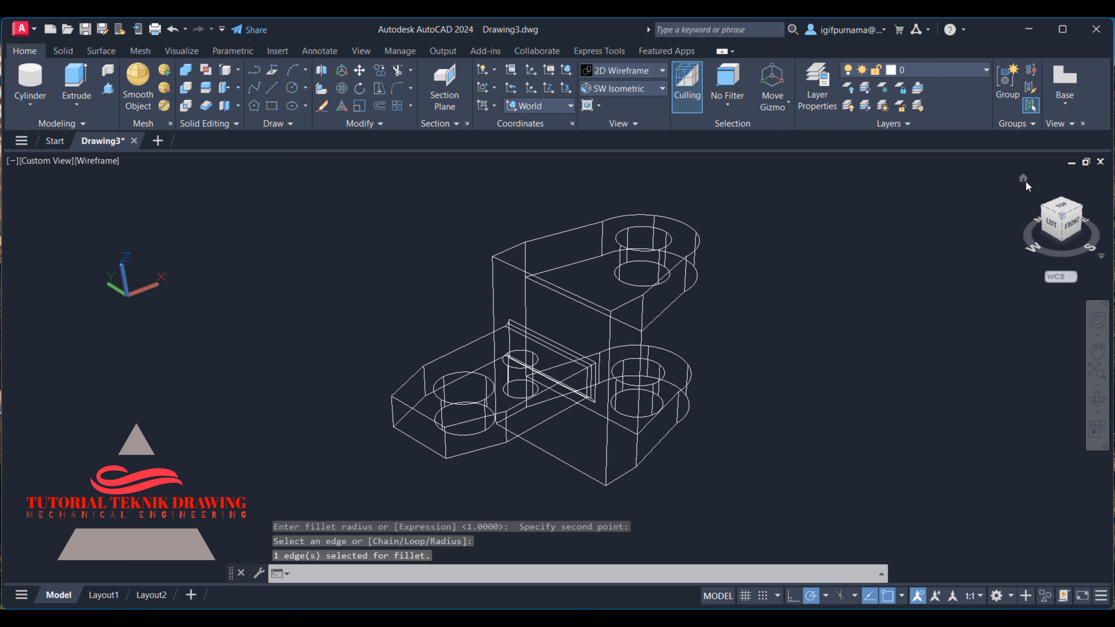
left_click(589, 70)
left_click(623, 148)
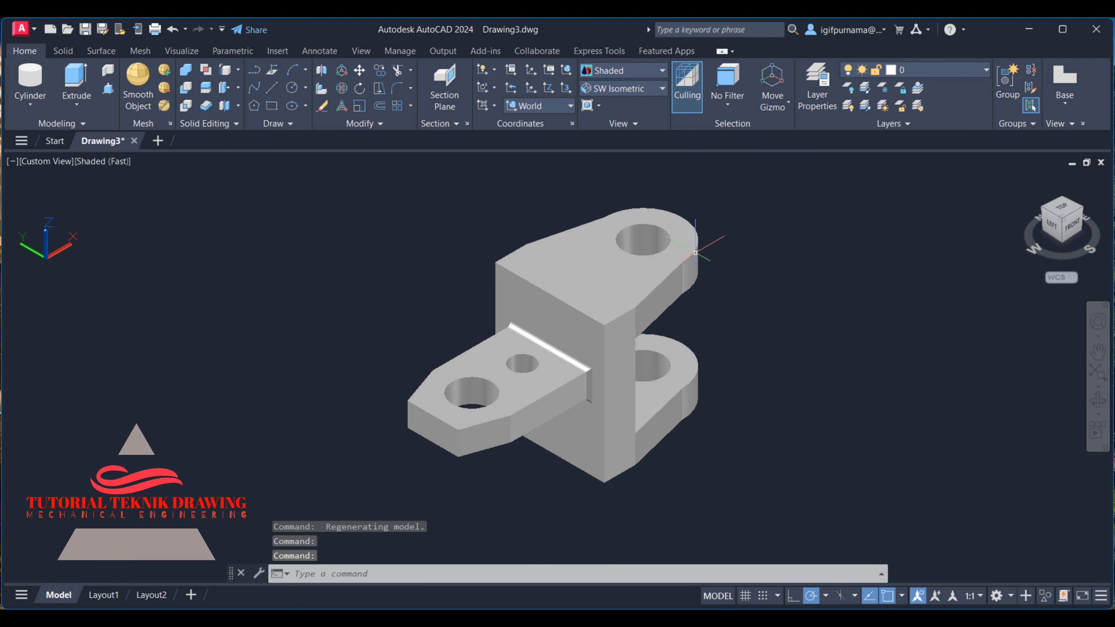
Step: Fillet the inner edge where the lower lug's top face meets the upright block with radius 1
left_click(1099, 396)
left_click_drag(569, 344, 416, 301)
right_click(470, 281)
left_click(483, 290)
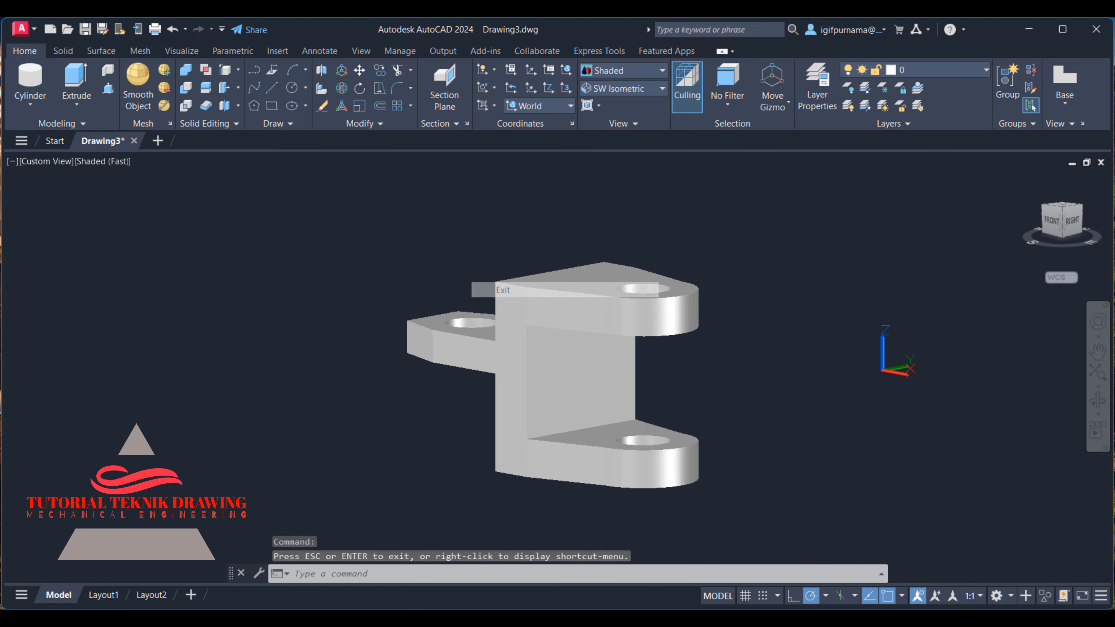
left_click(399, 88)
left_click(591, 427)
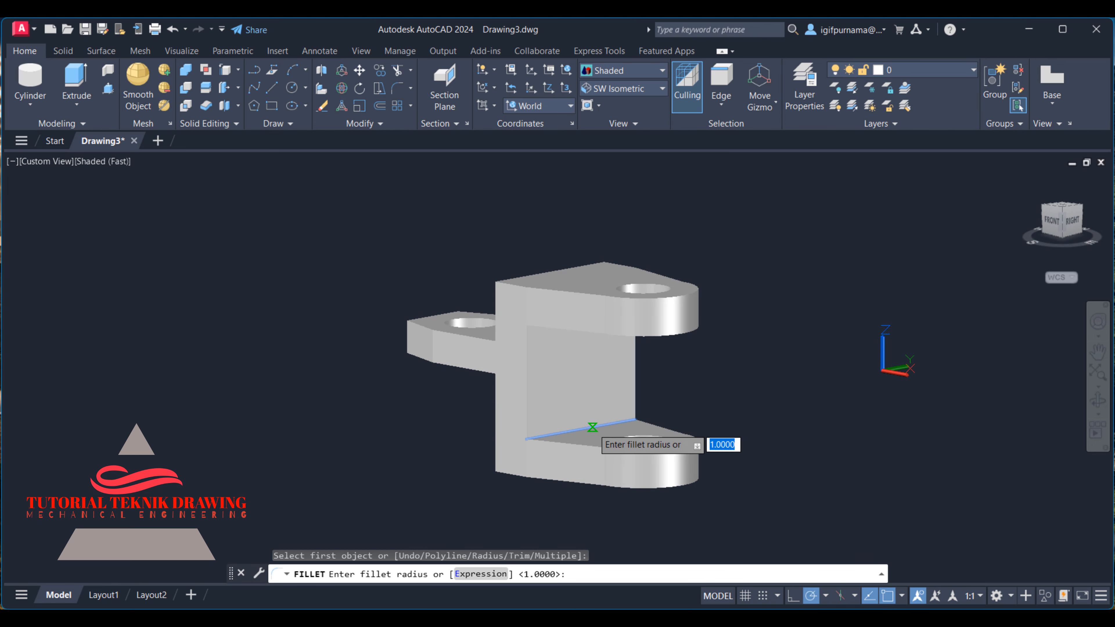
right_click(592, 427)
left_click(607, 438)
right_click(721, 382)
left_click(727, 389)
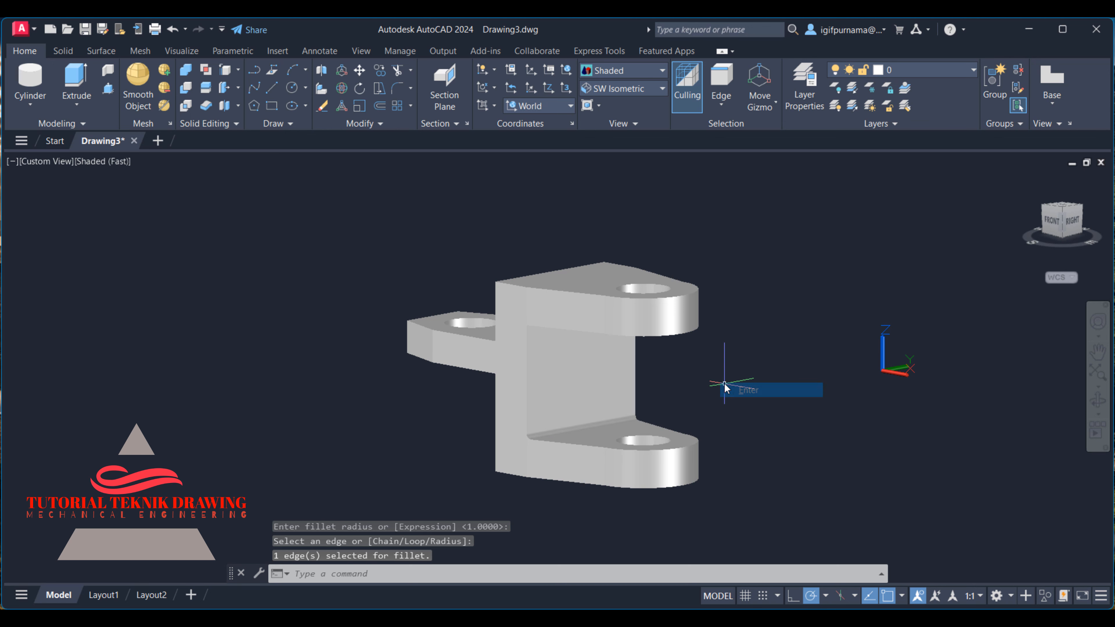
Step: Fillet the inner edge where the upper lug's underside meets the upright block with radius 1, and return to the home view
middle_click_drag(577, 341, 570, 271, "shift")
right_click(557, 234)
left_click(579, 246)
left_click(395, 89)
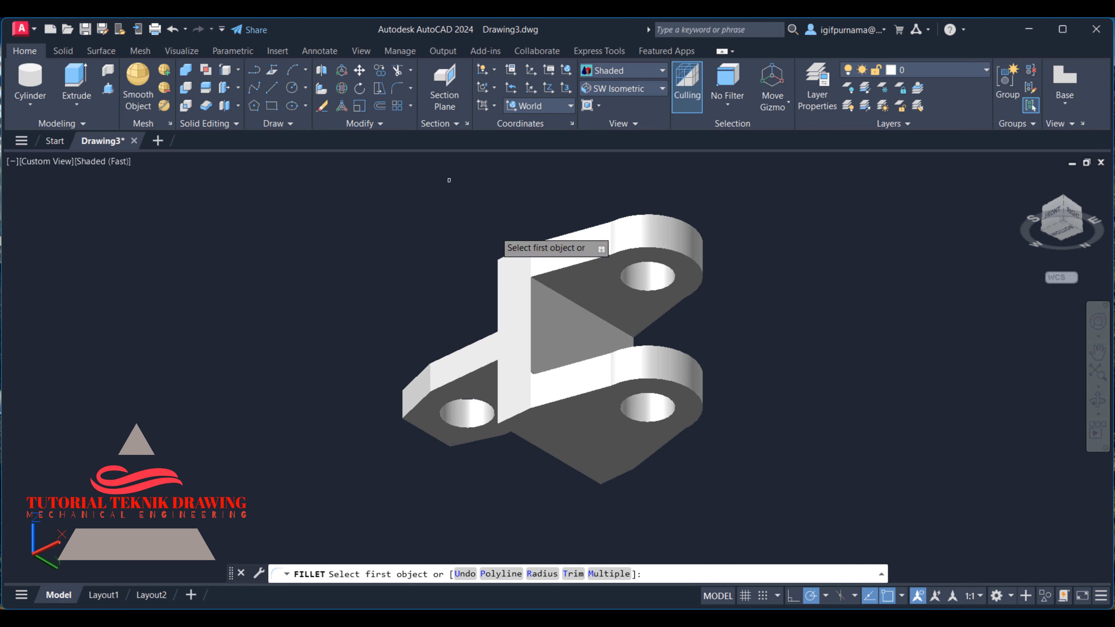
left_click(547, 286)
right_click(549, 289)
left_click(571, 297)
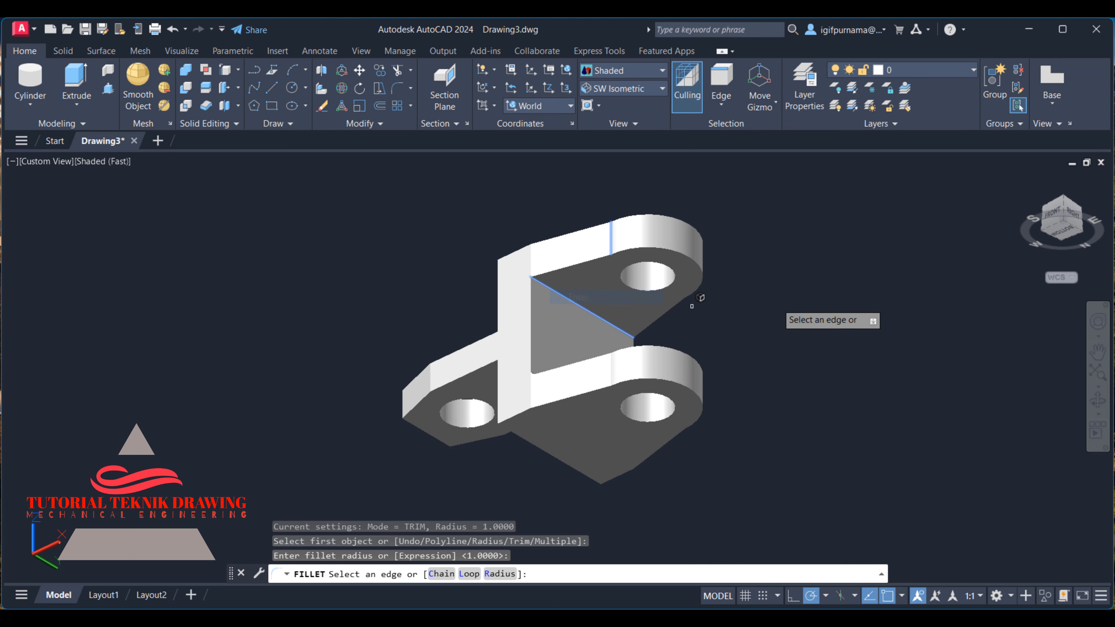
right_click(849, 247)
left_click(867, 262)
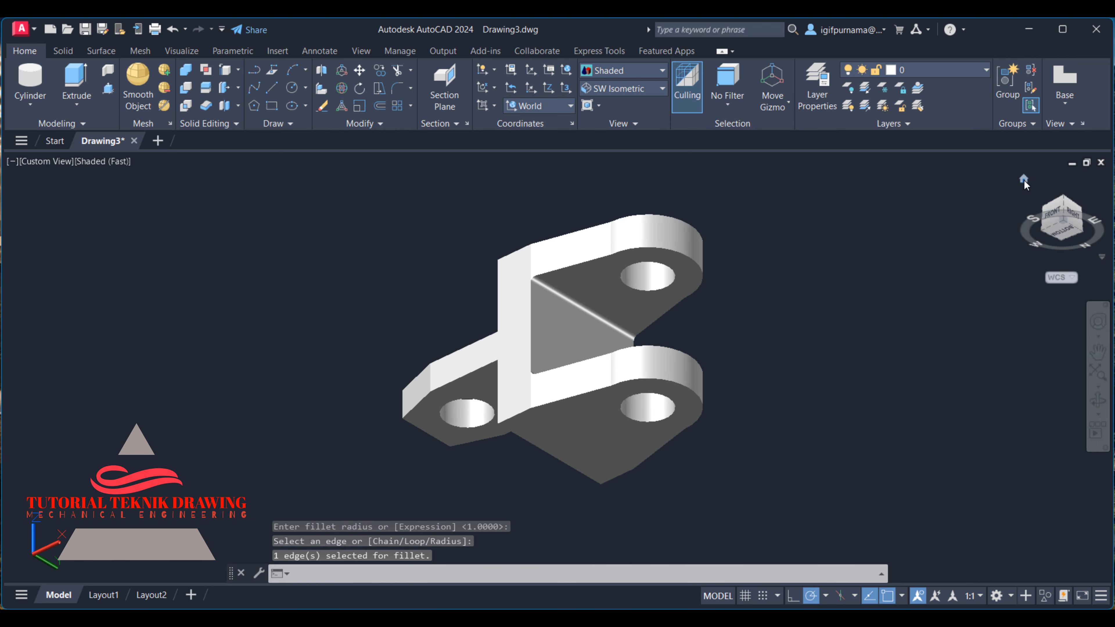
left_click(1024, 179)
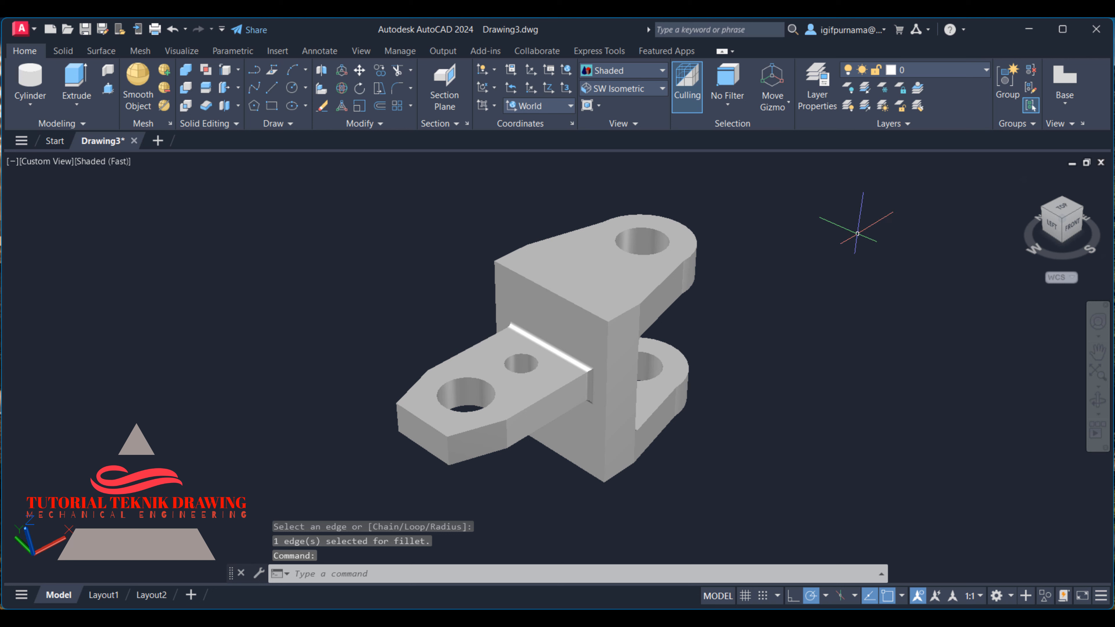